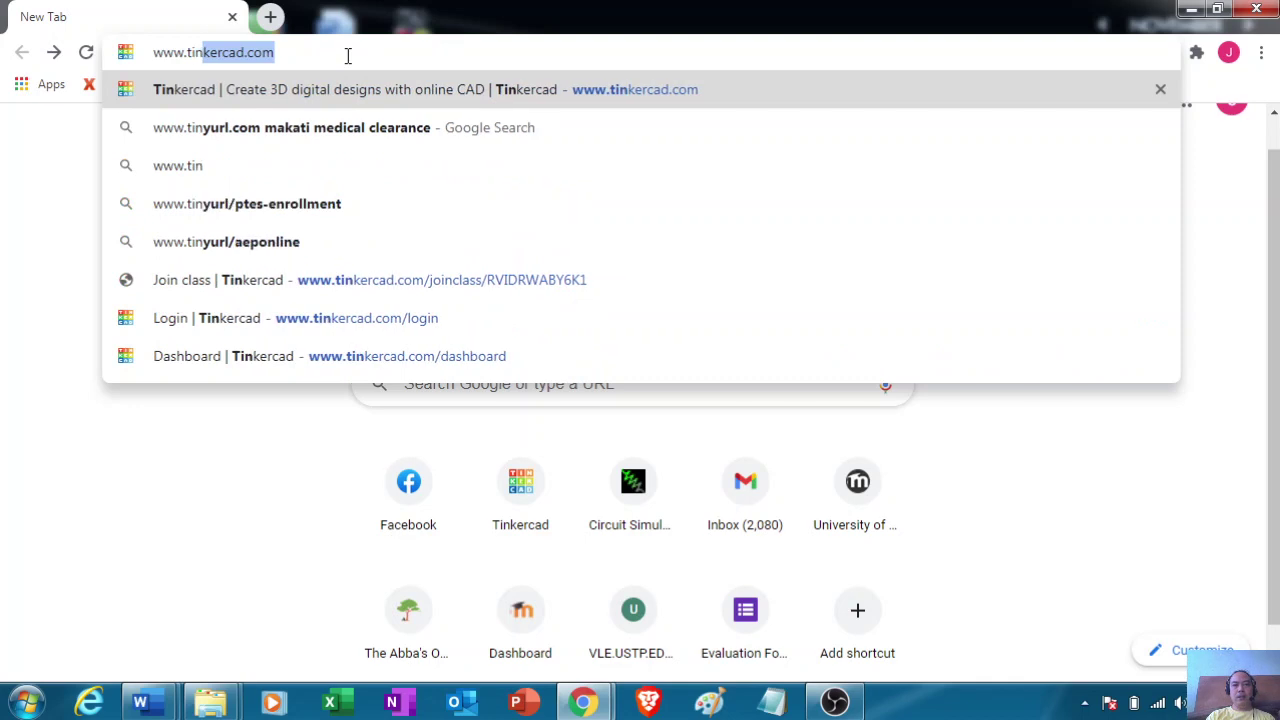
pyautogui.press('Return')
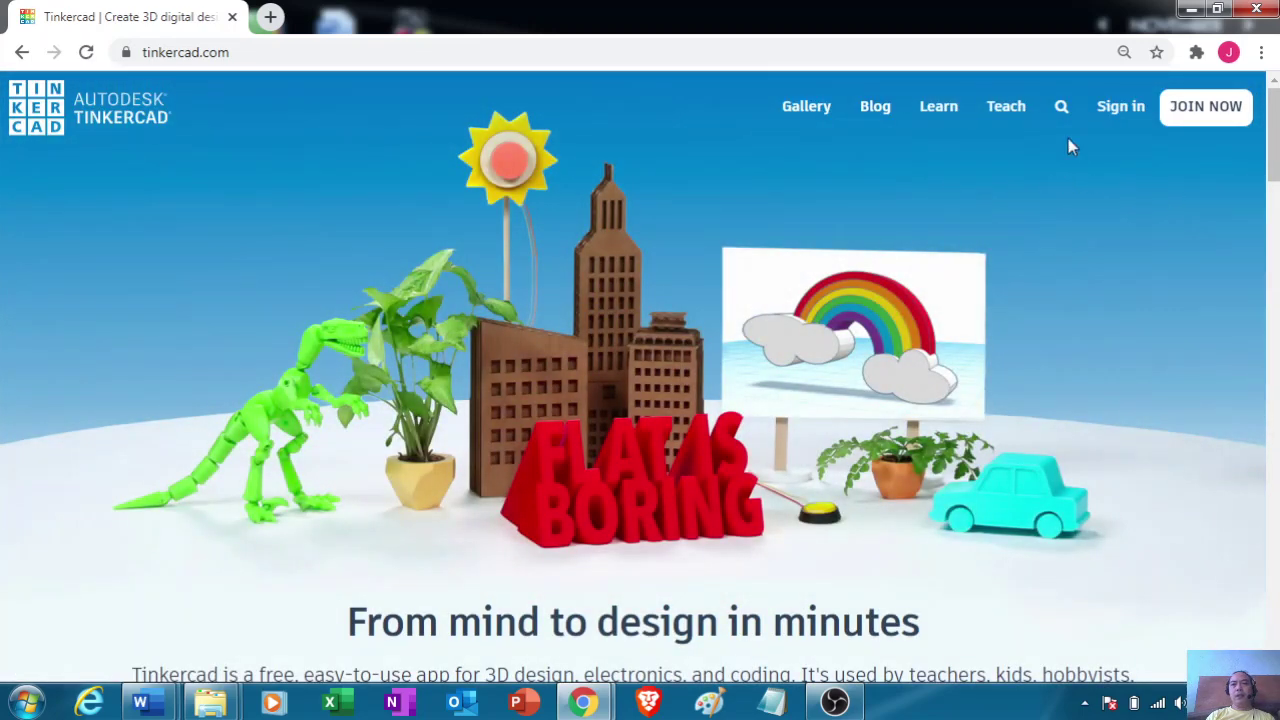
pyautogui.click(1121, 108)
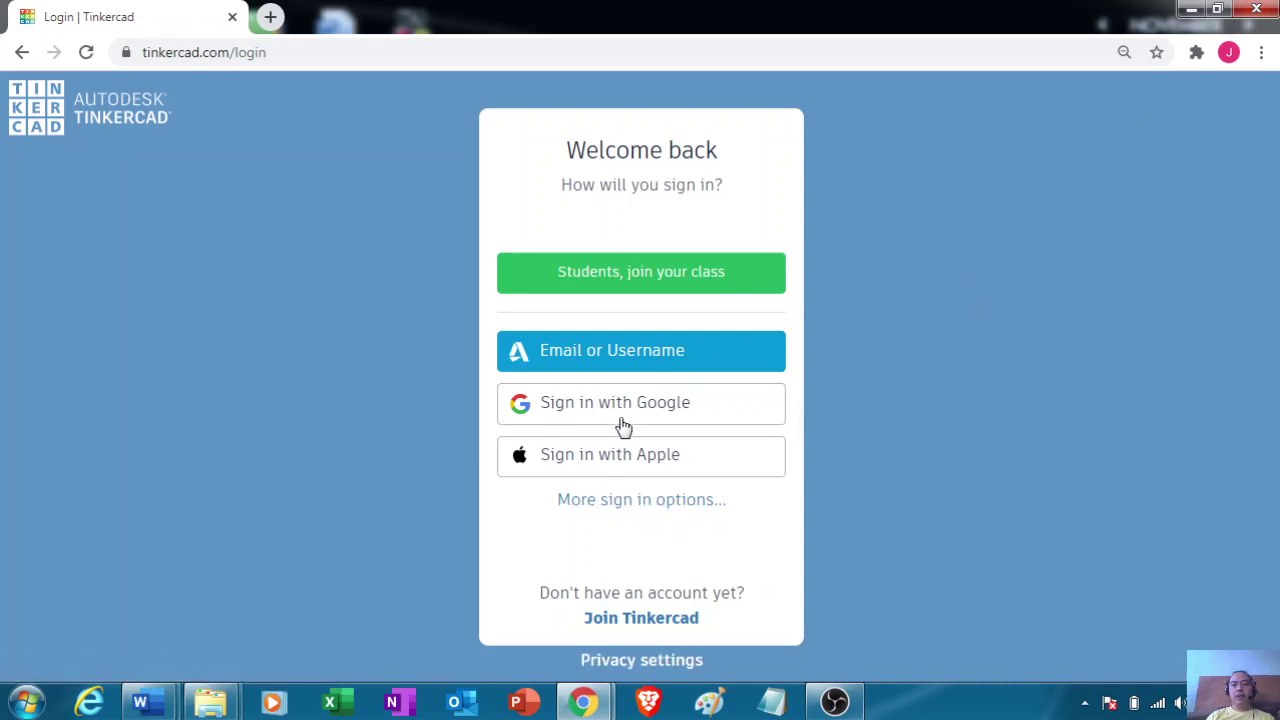
pyautogui.click(636, 502)
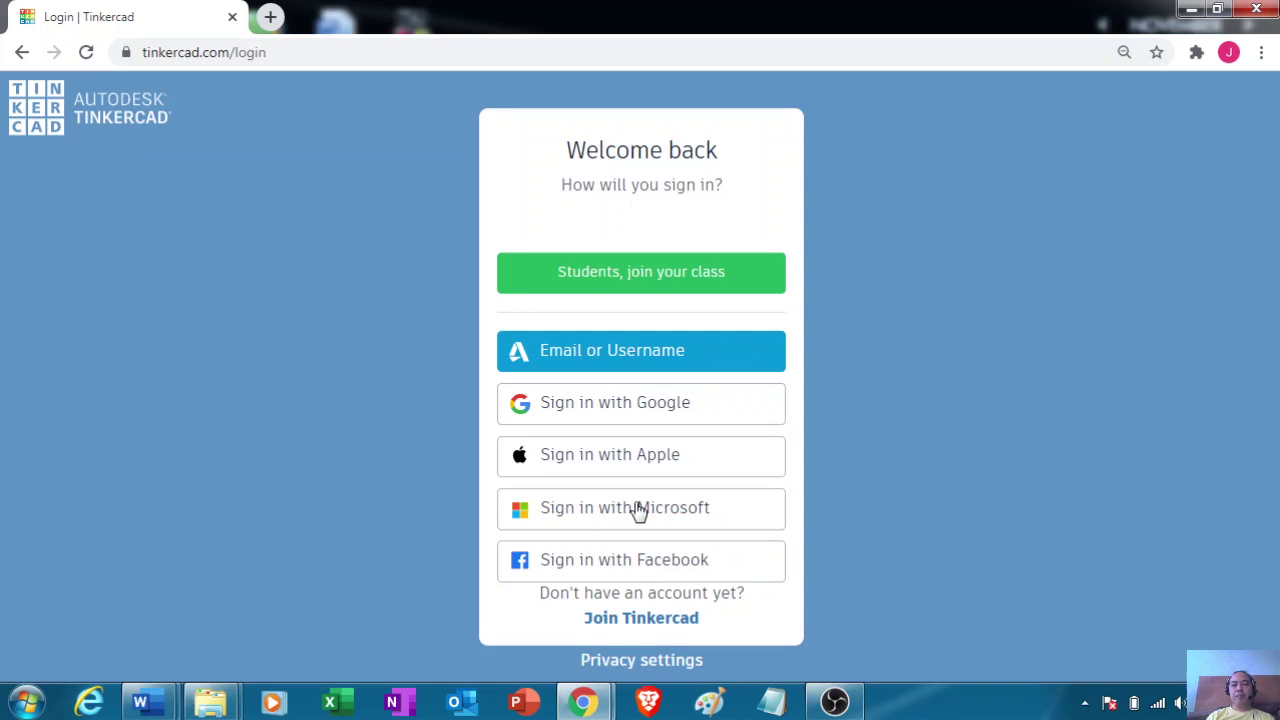
pyautogui.click(620, 566)
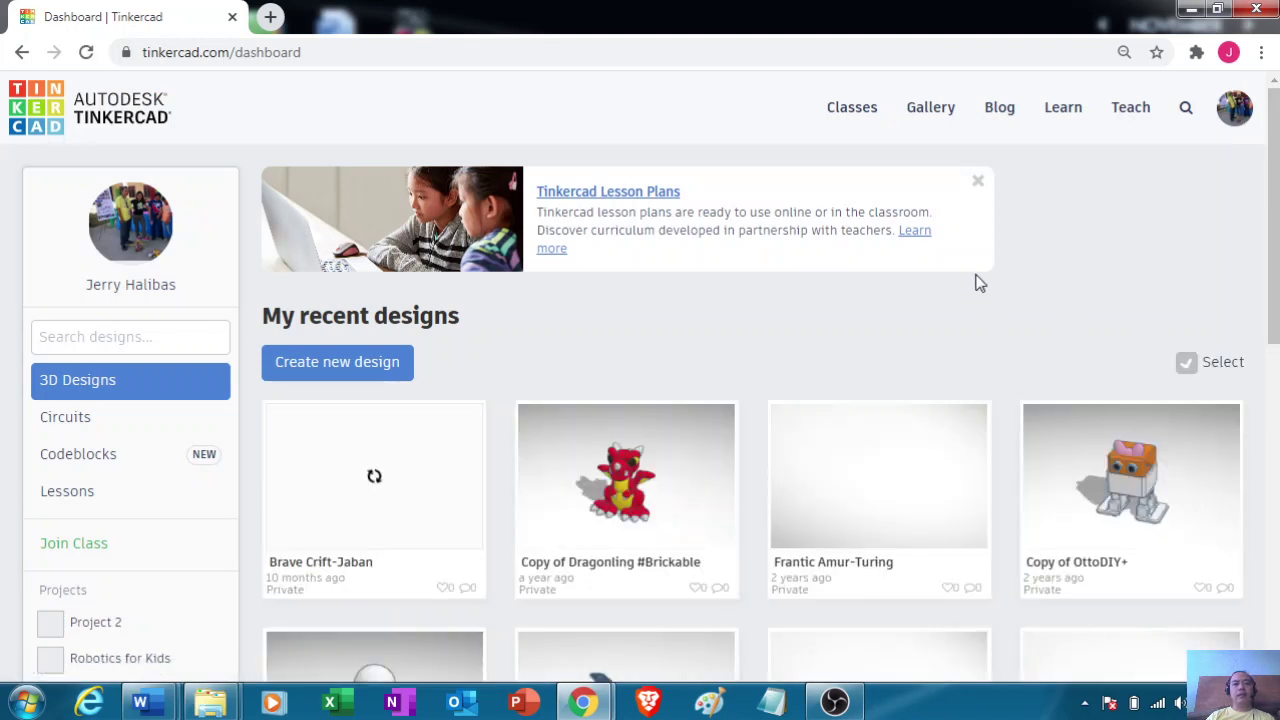
# Look through the list of existing classes, then return to the dashboard.
pyautogui.click(846, 111)
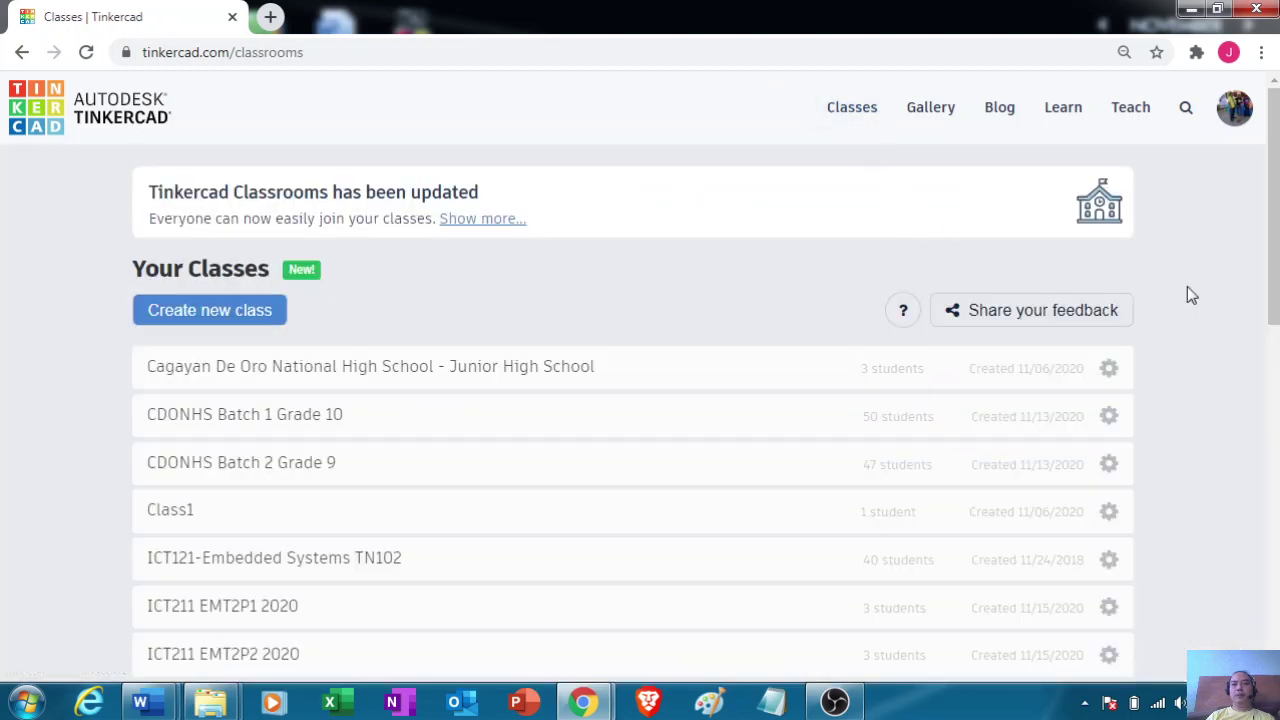
pyautogui.scroll(-1, 1273, 290)
pyautogui.scroll(-3, 640, 400)
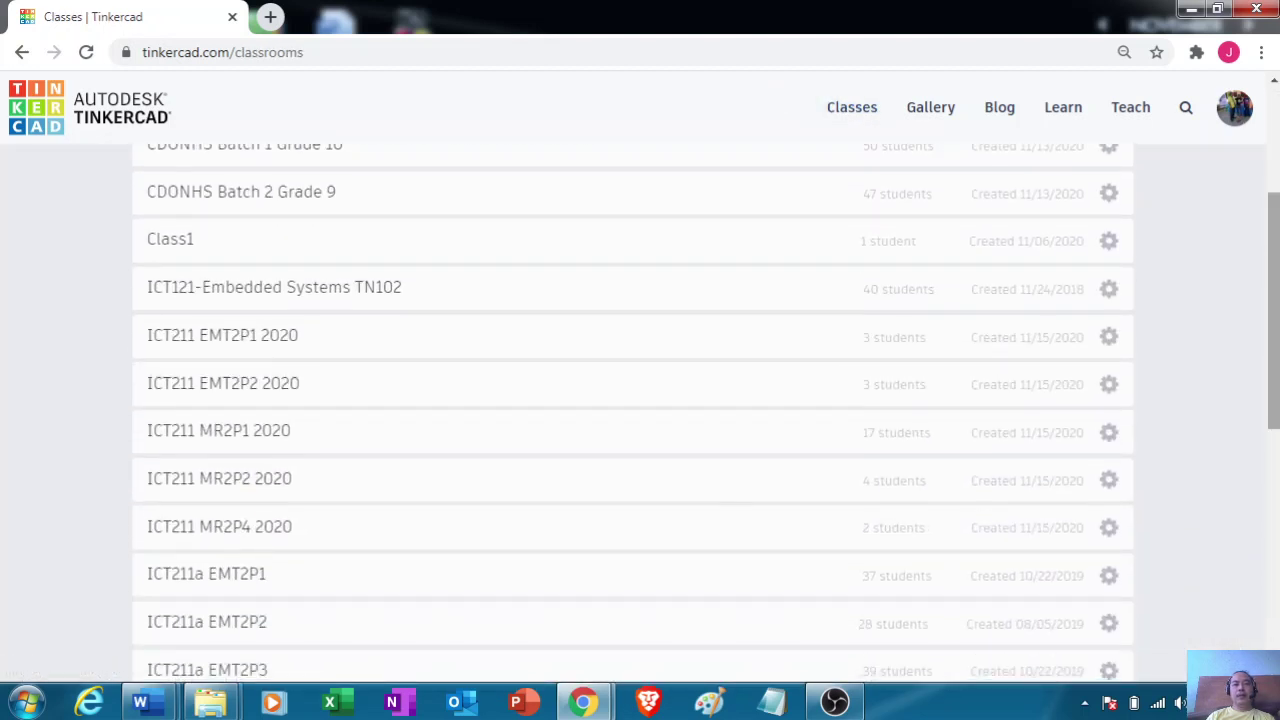
pyautogui.scroll(-1, 1055, 314)
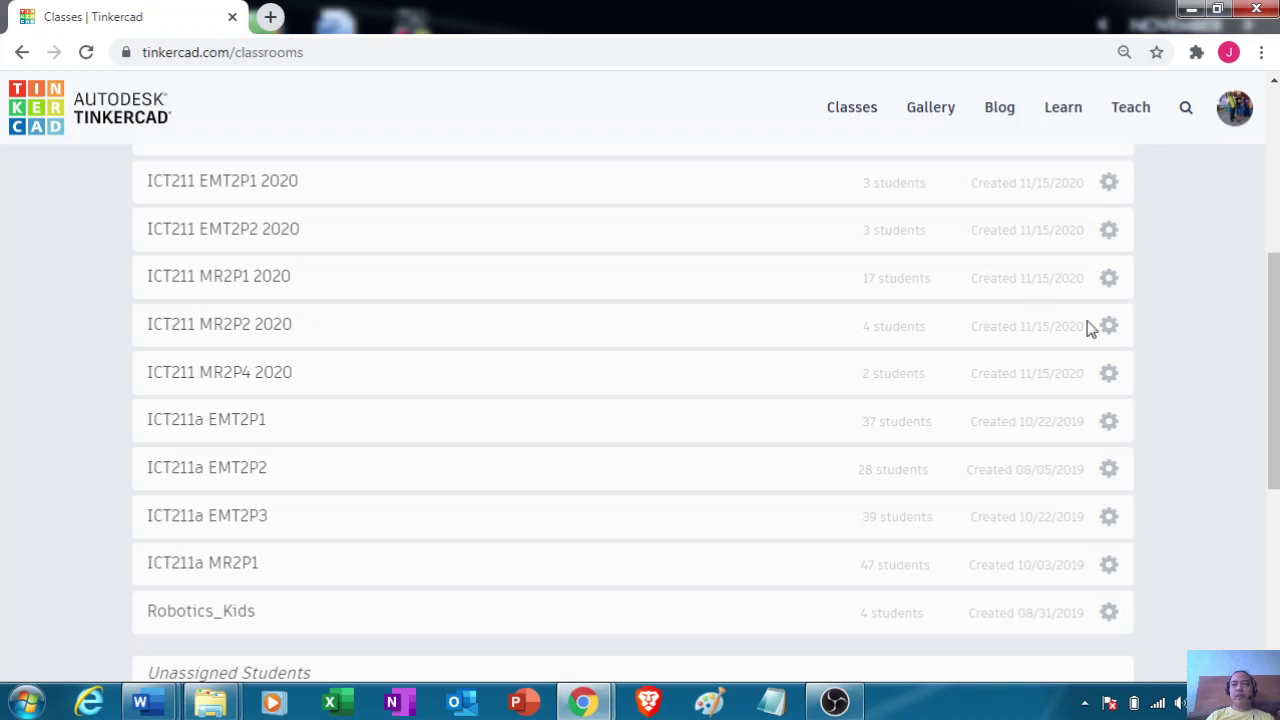
pyautogui.moveTo(1273, 347); pyautogui.dragTo(1273, 182)
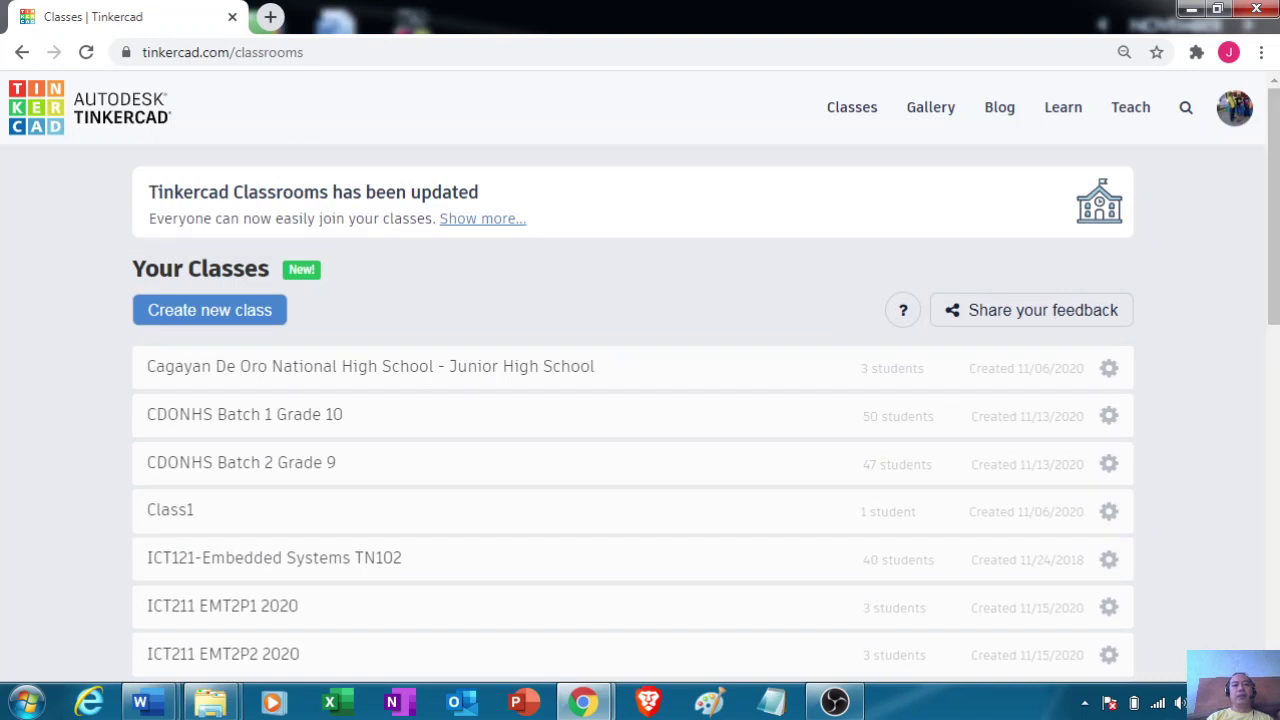
pyautogui.click(21, 53)
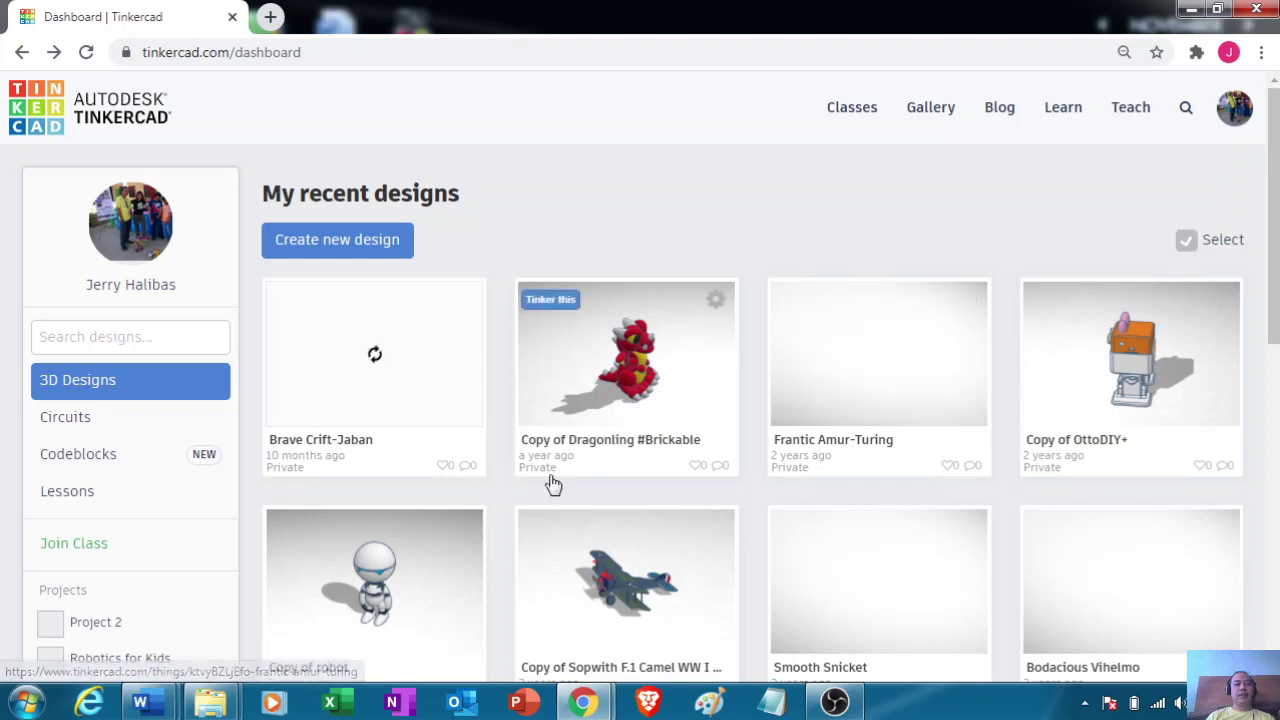
# Look over the existing circuit designs and create a new circuit.
pyautogui.click(70, 428)
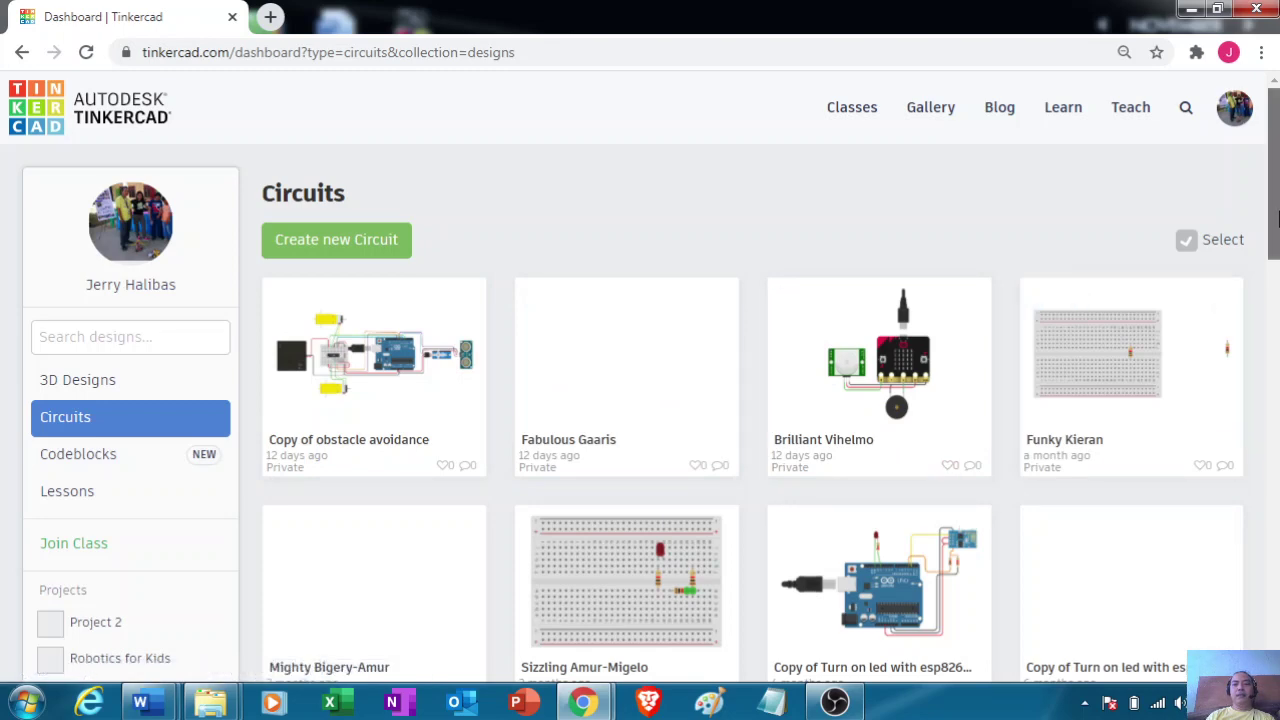
pyautogui.scroll(-4, 1272, 200)
pyautogui.scroll(-1, 1274, 190)
pyautogui.scroll(5, 1276, 163)
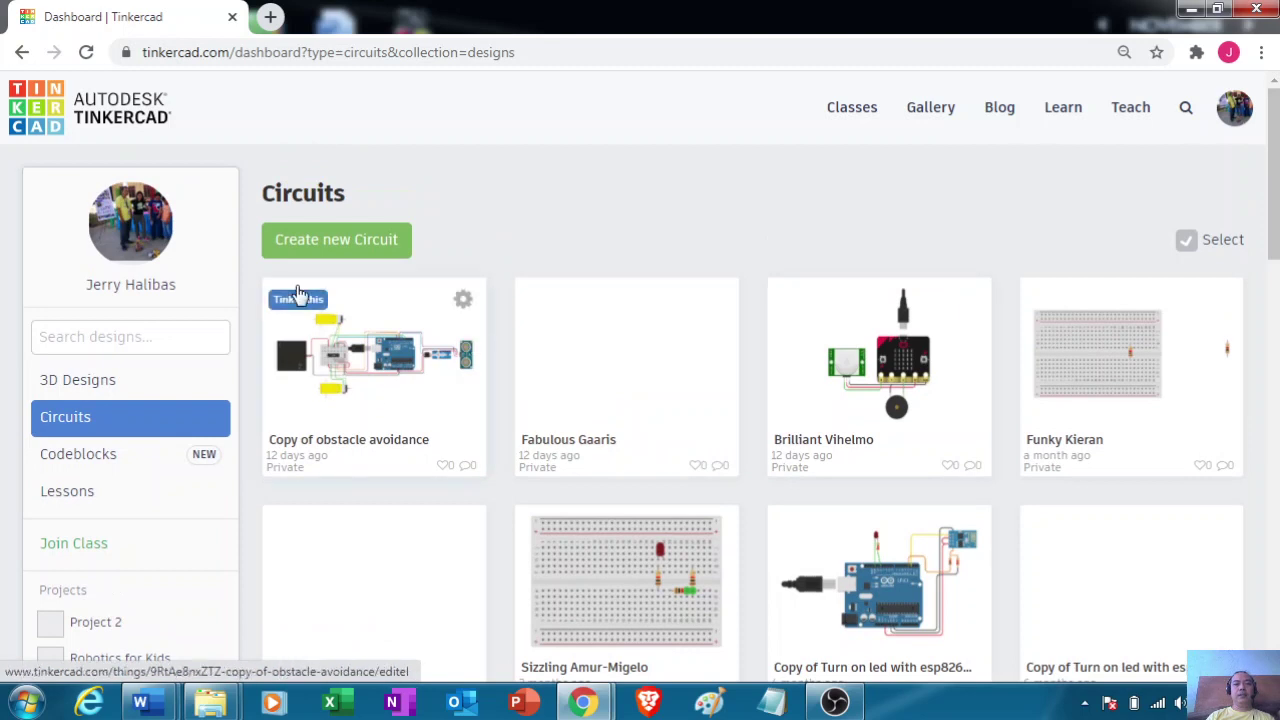
pyautogui.click(346, 244)
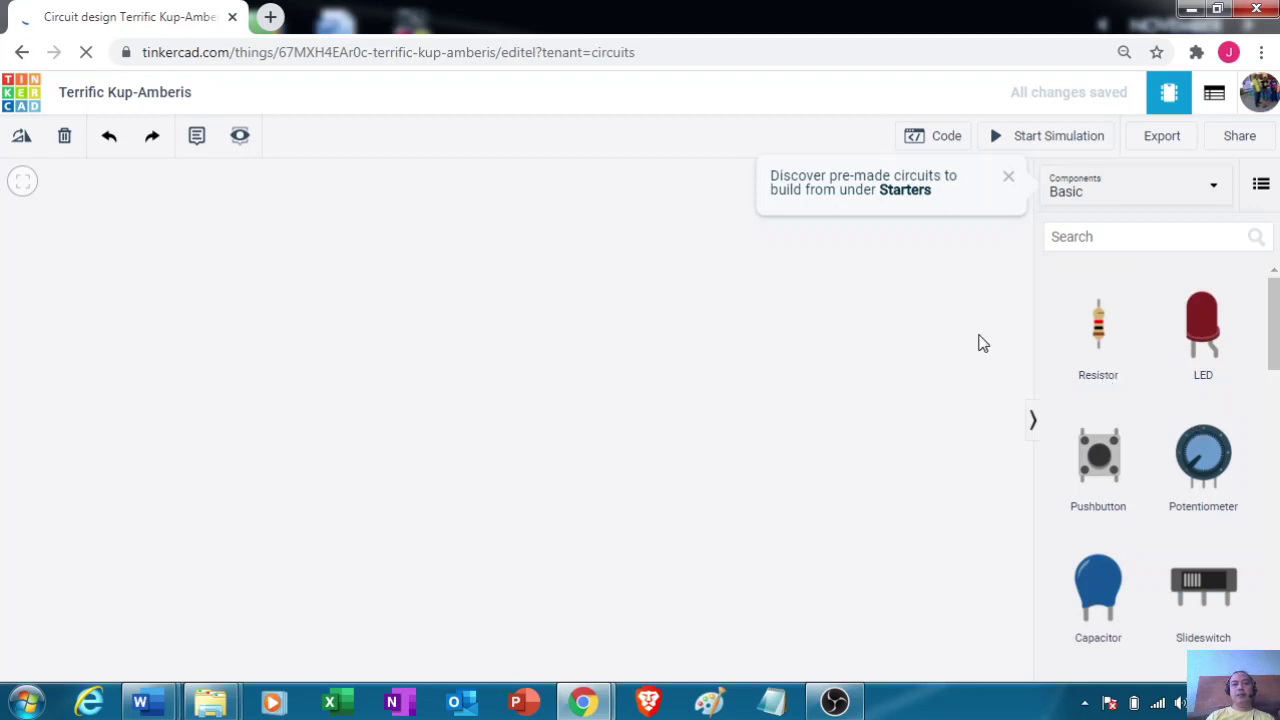
# Look through the Basic components, the full component collection and the Arduino starter circuits.
pyautogui.click(1212, 190)
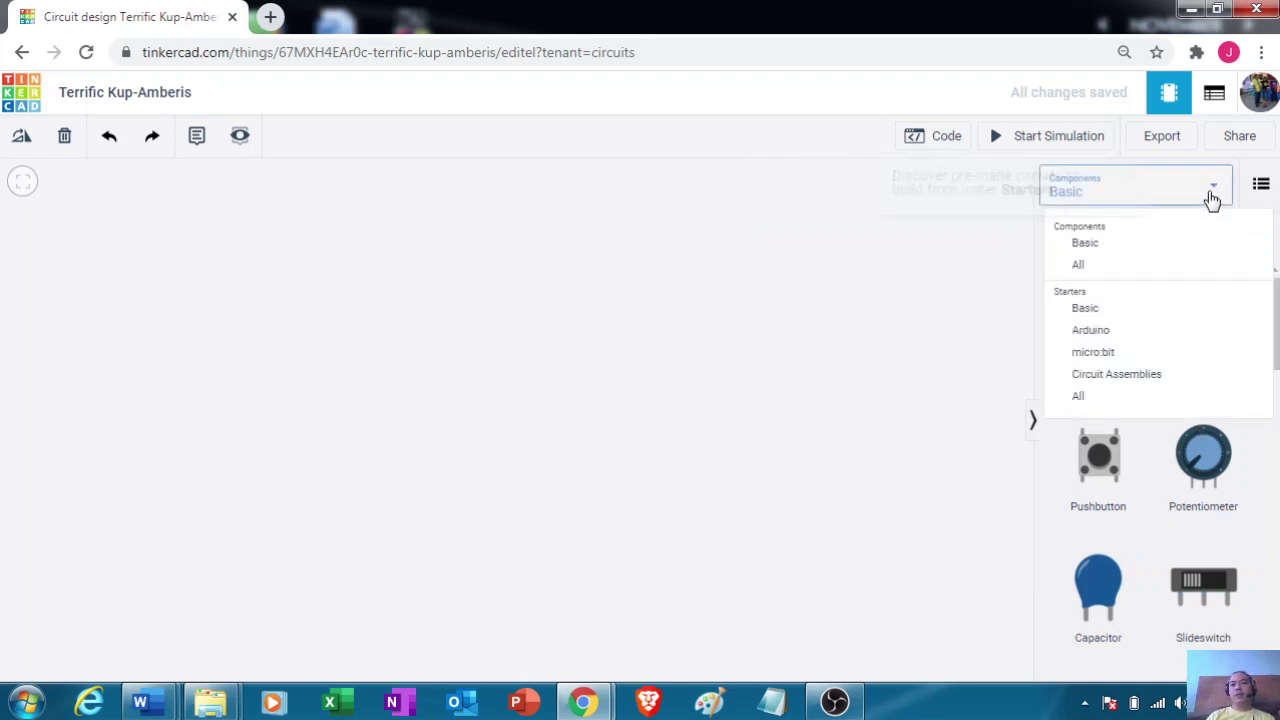
pyautogui.click(1101, 250)
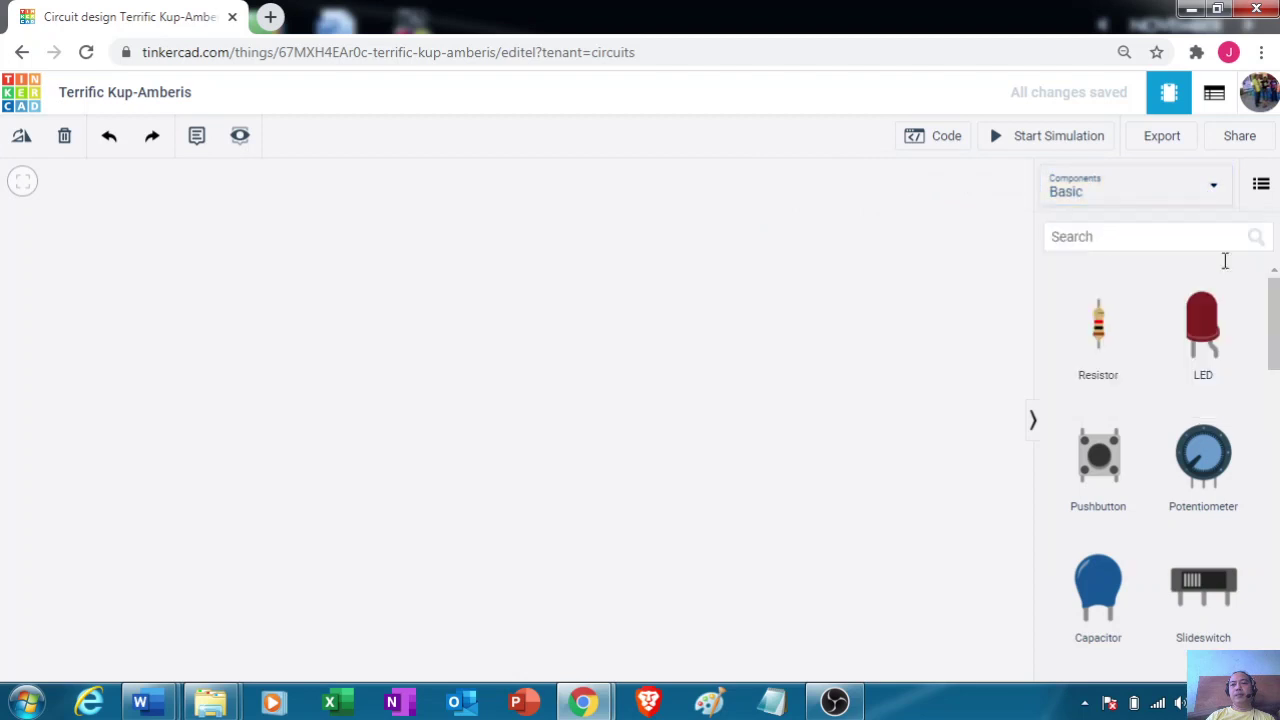
pyautogui.scroll(-3, 1150, 460)
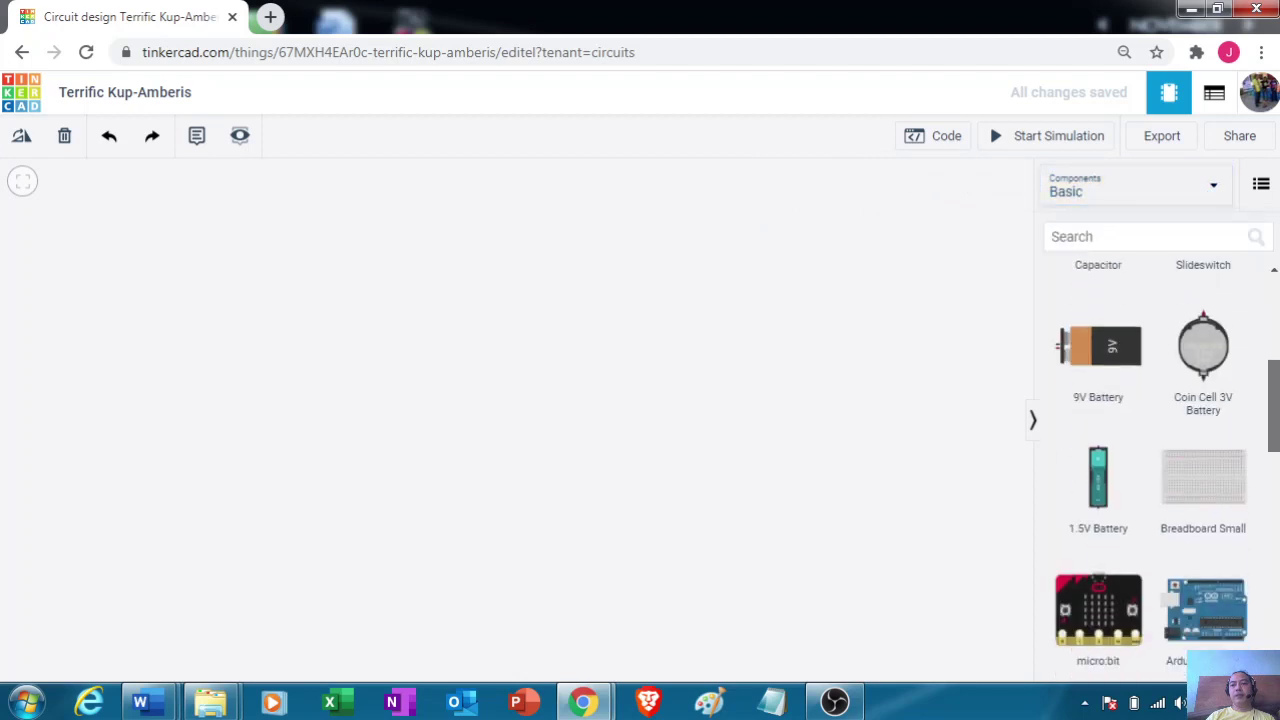
pyautogui.scroll(-4, 1150, 460)
pyautogui.scroll(6, 1150, 460)
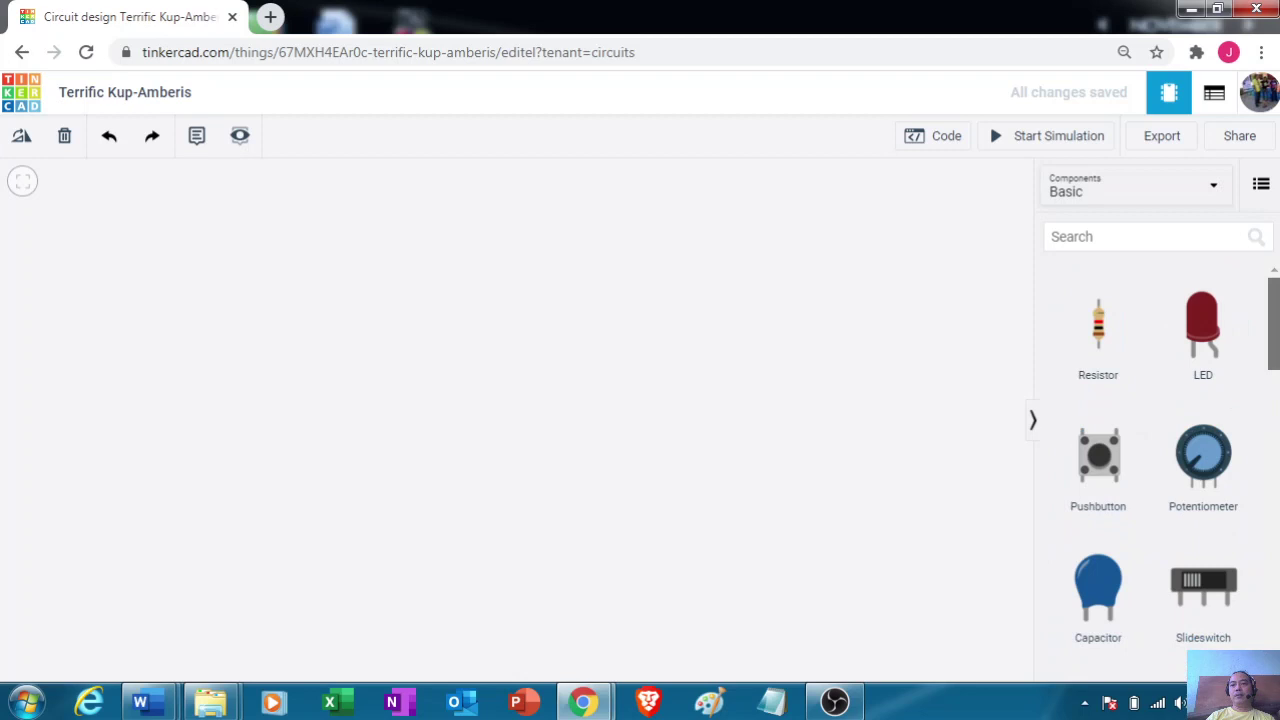
pyautogui.click(1194, 192)
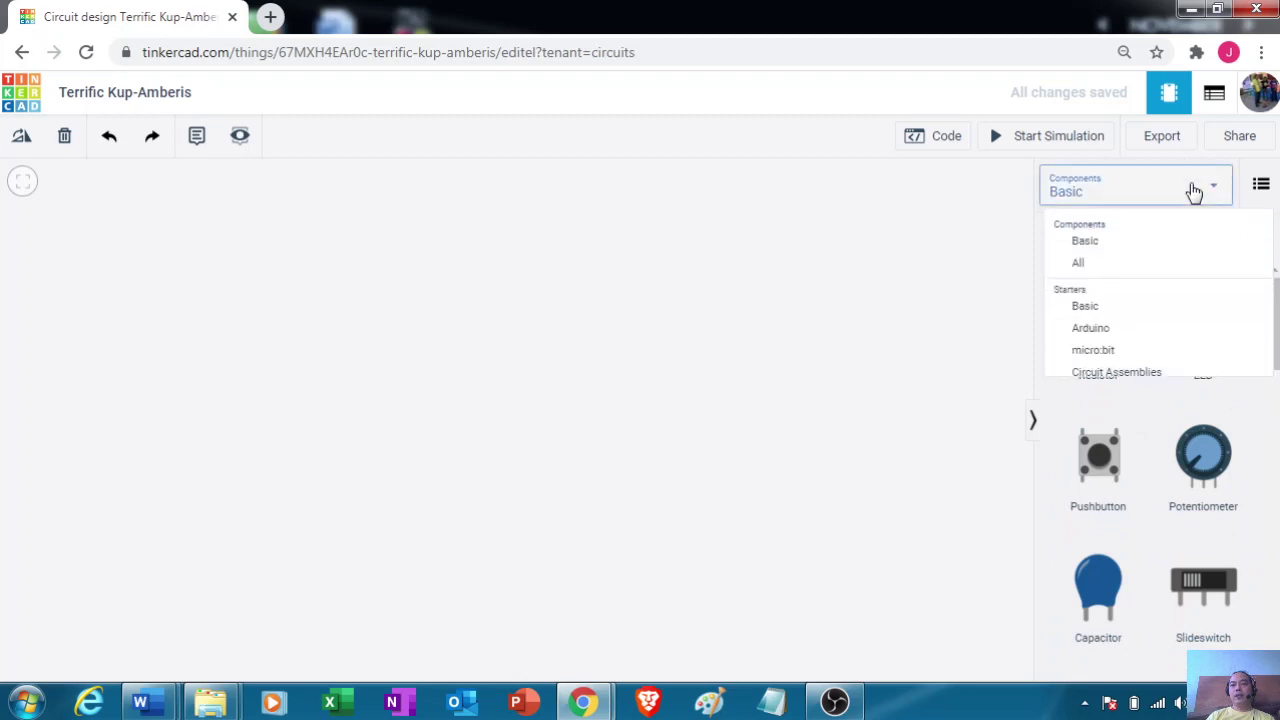
pyautogui.click(1097, 273)
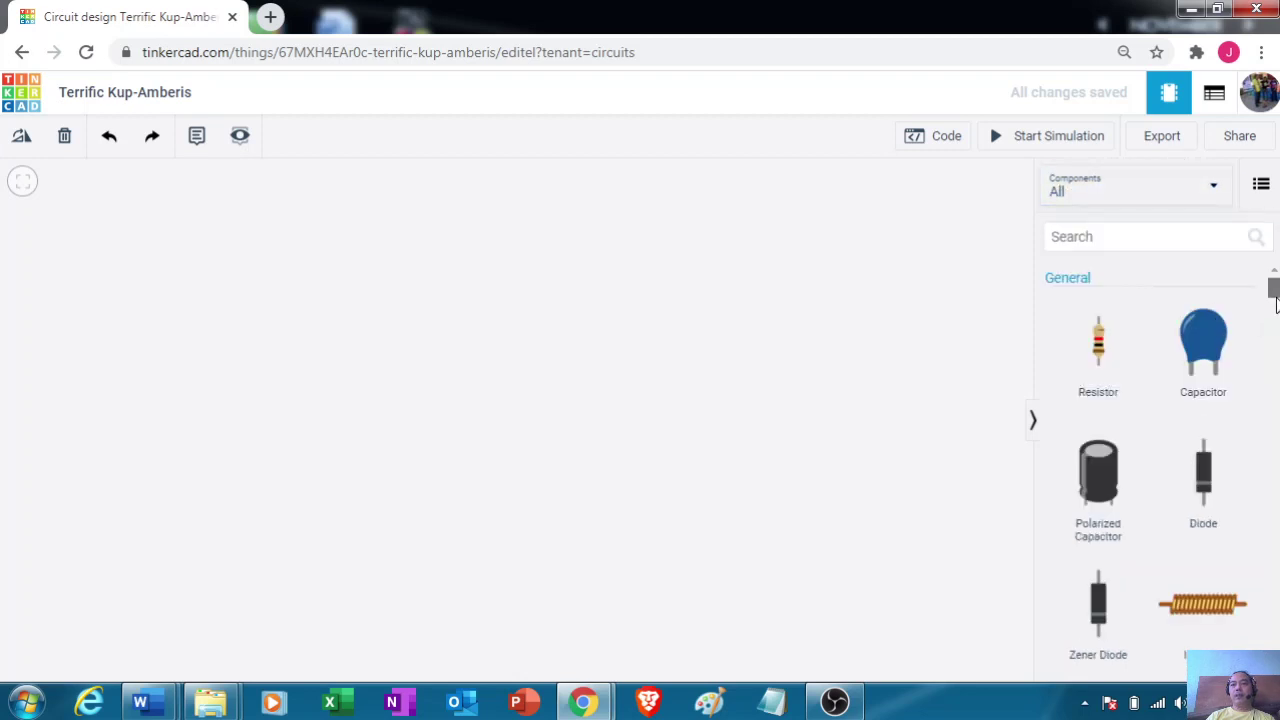
pyautogui.scroll(-8, 1275, 303)
pyautogui.scroll(12, 1275, 303)
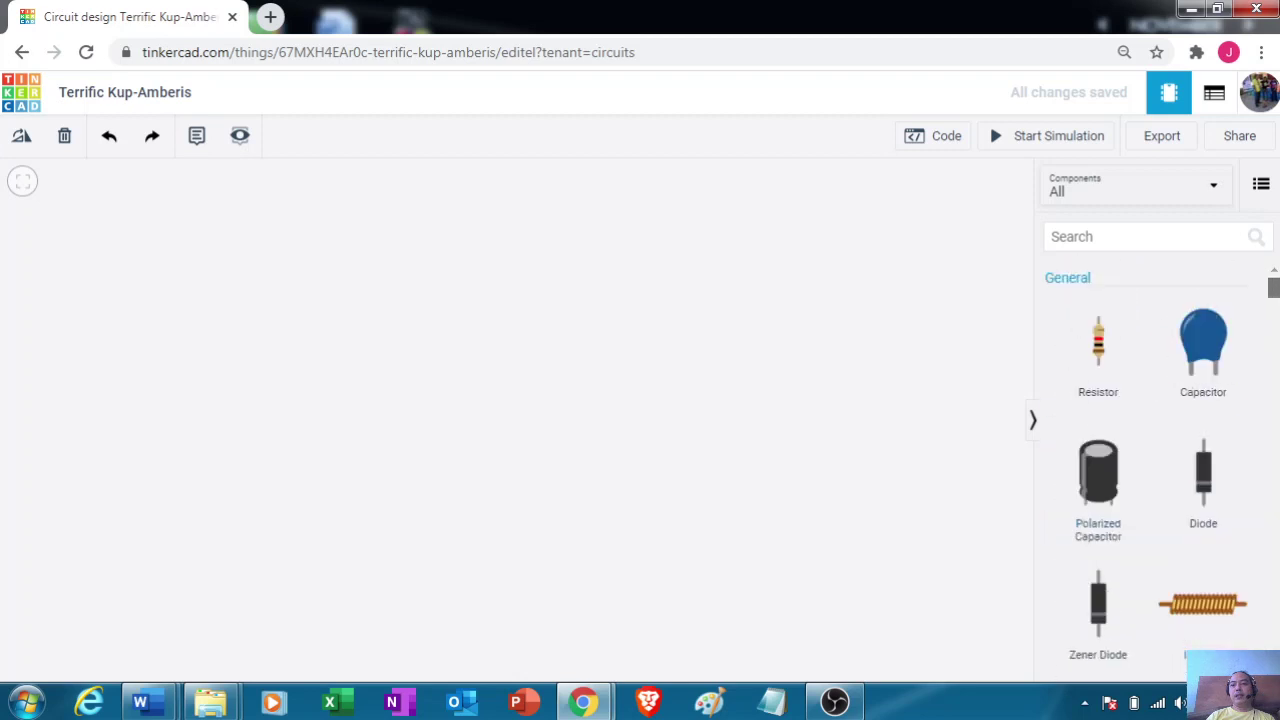
pyautogui.click(1217, 191)
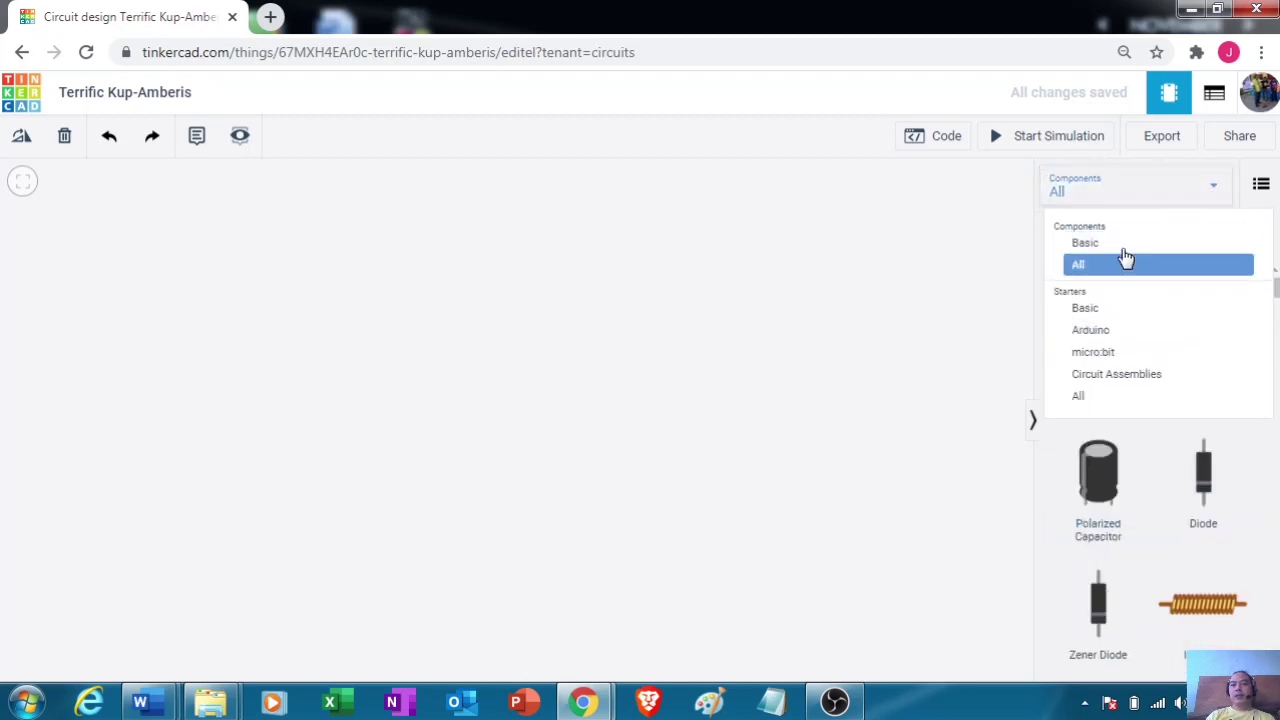
pyautogui.click(1110, 334)
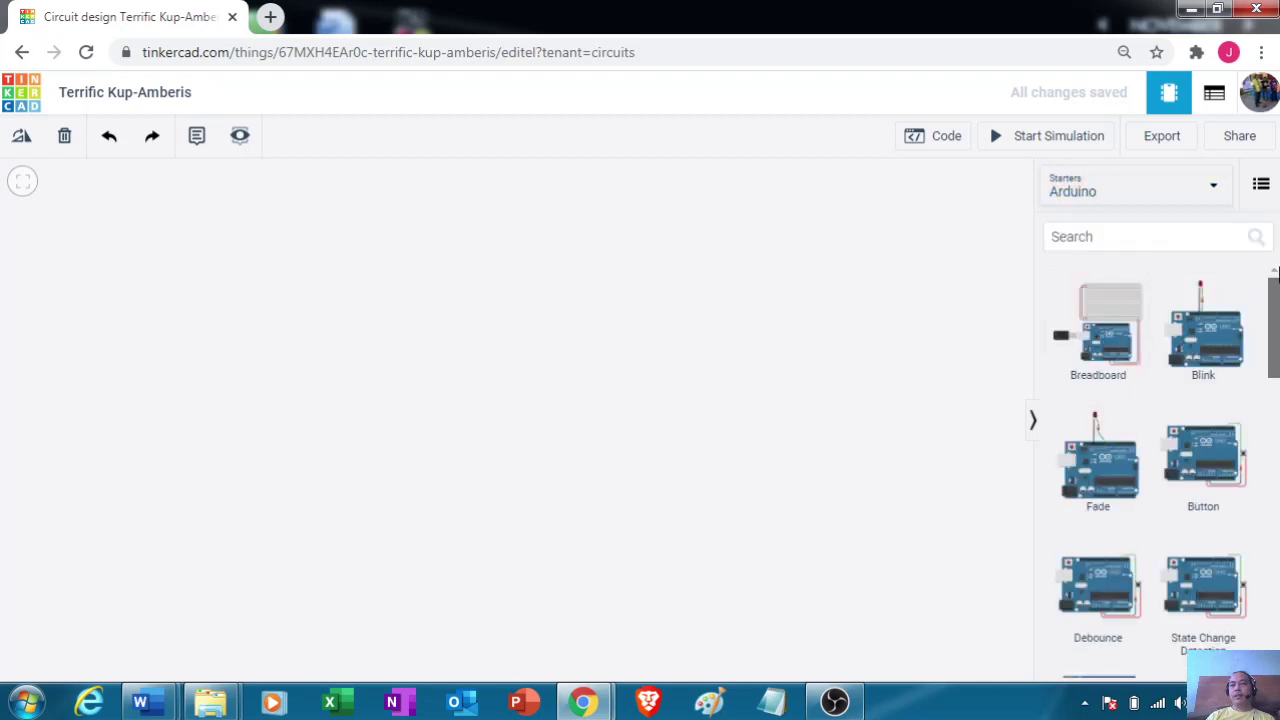
pyautogui.moveTo(1276, 272)
pyautogui.mouseDown()
pyautogui.moveTo(1277, 535)
pyautogui.moveTo(1276, 290)
pyautogui.mouseUp()
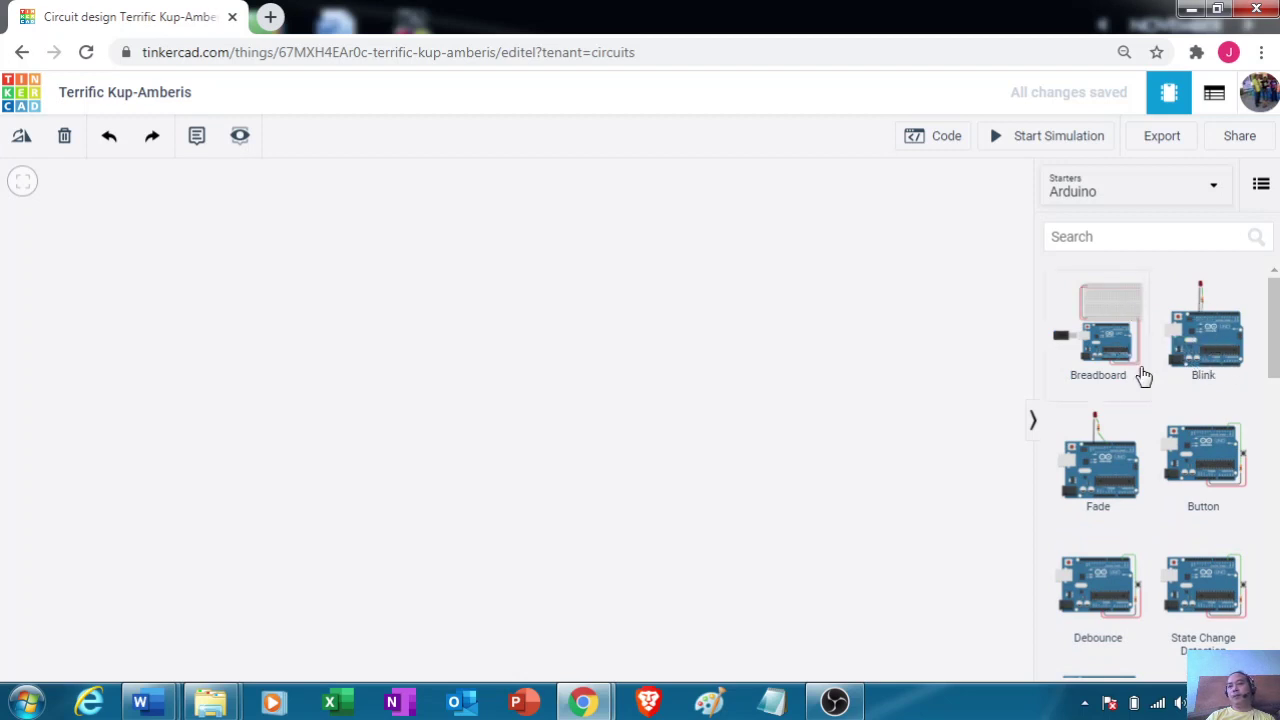
# Place a Breadboard Small from the Basic components on the empty workplane and fit it to the view.
pyautogui.click(1195, 188)
pyautogui.click(1102, 248)
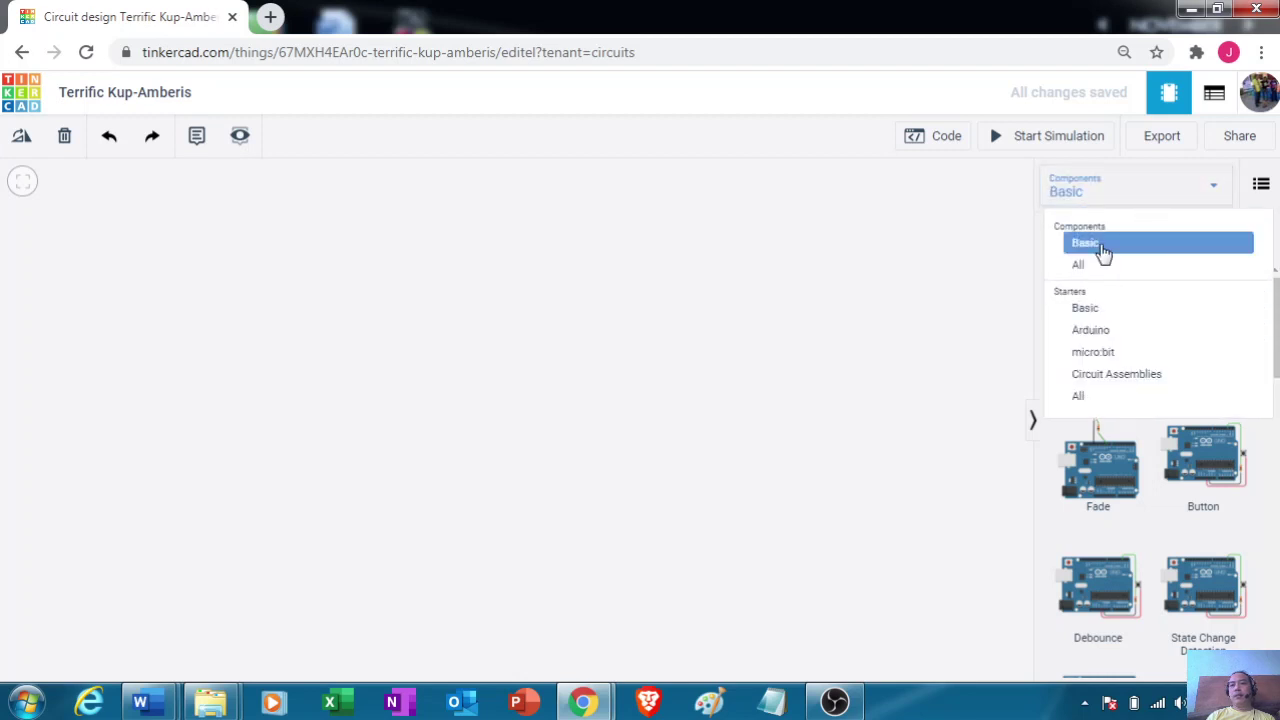
pyautogui.moveTo(1274, 325); pyautogui.dragTo(1273, 422)
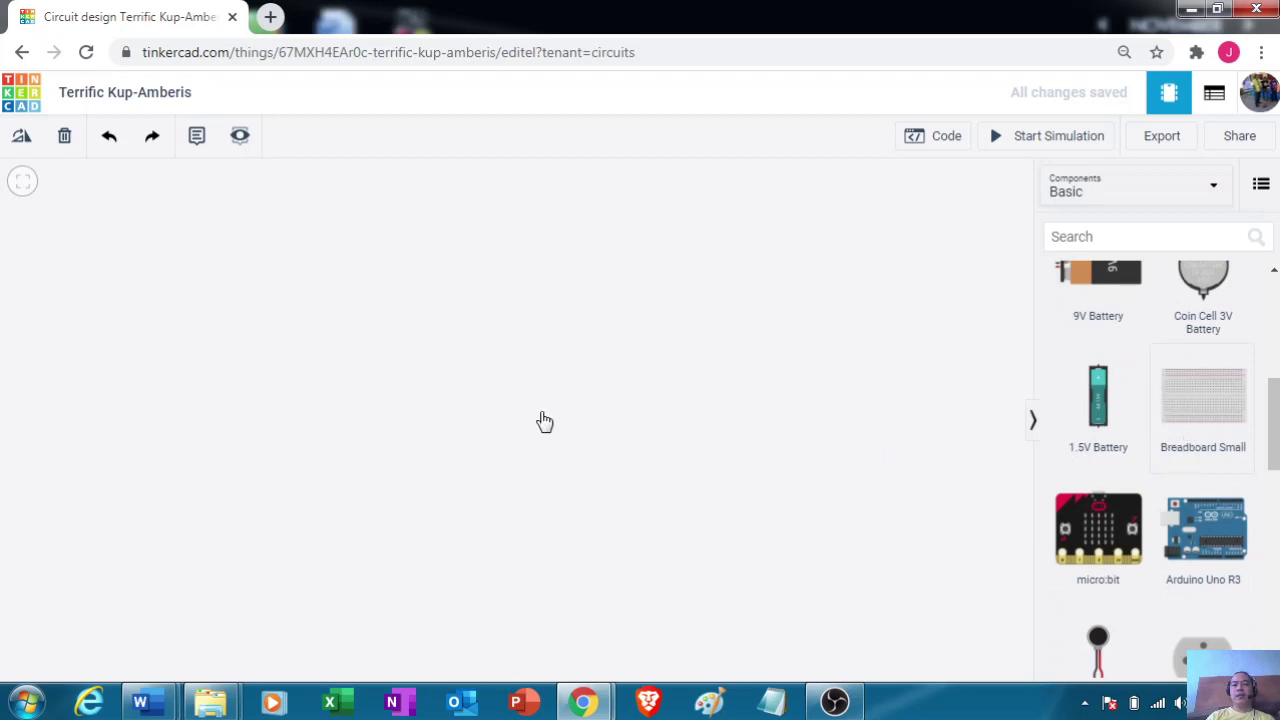
pyautogui.moveTo(545, 421); pyautogui.dragTo(407, 424)
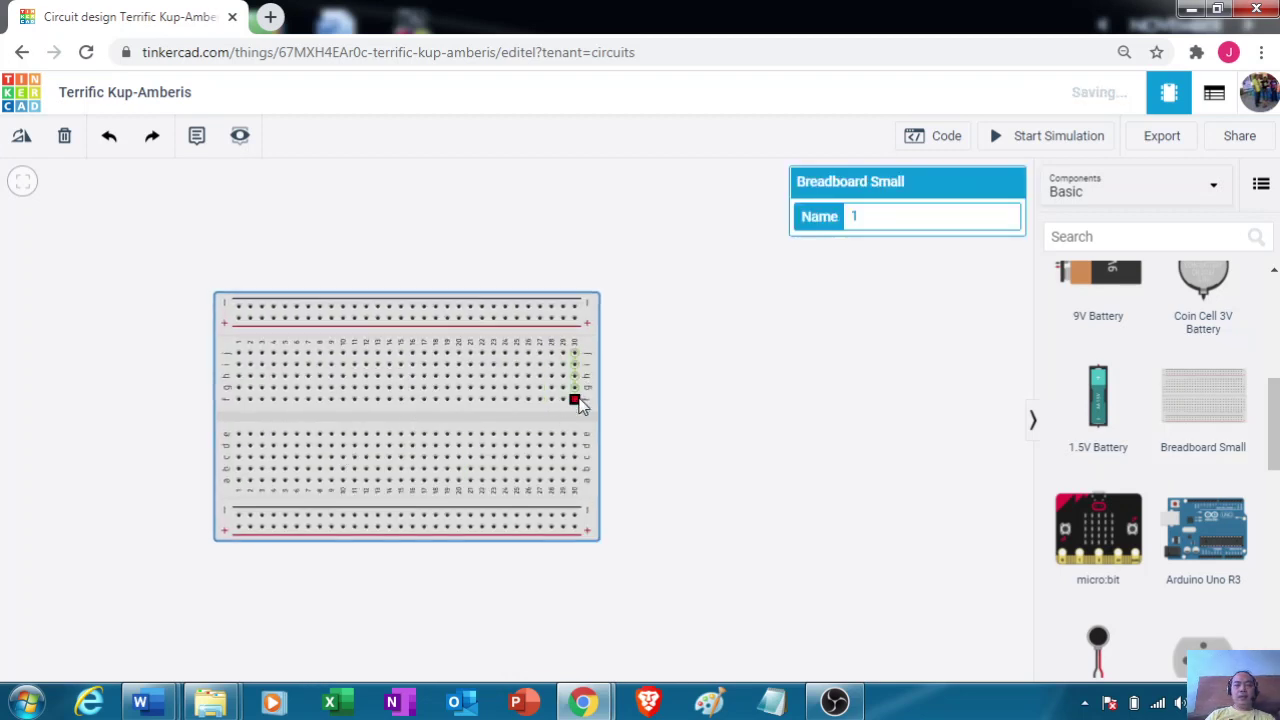
pyautogui.click(842, 277)
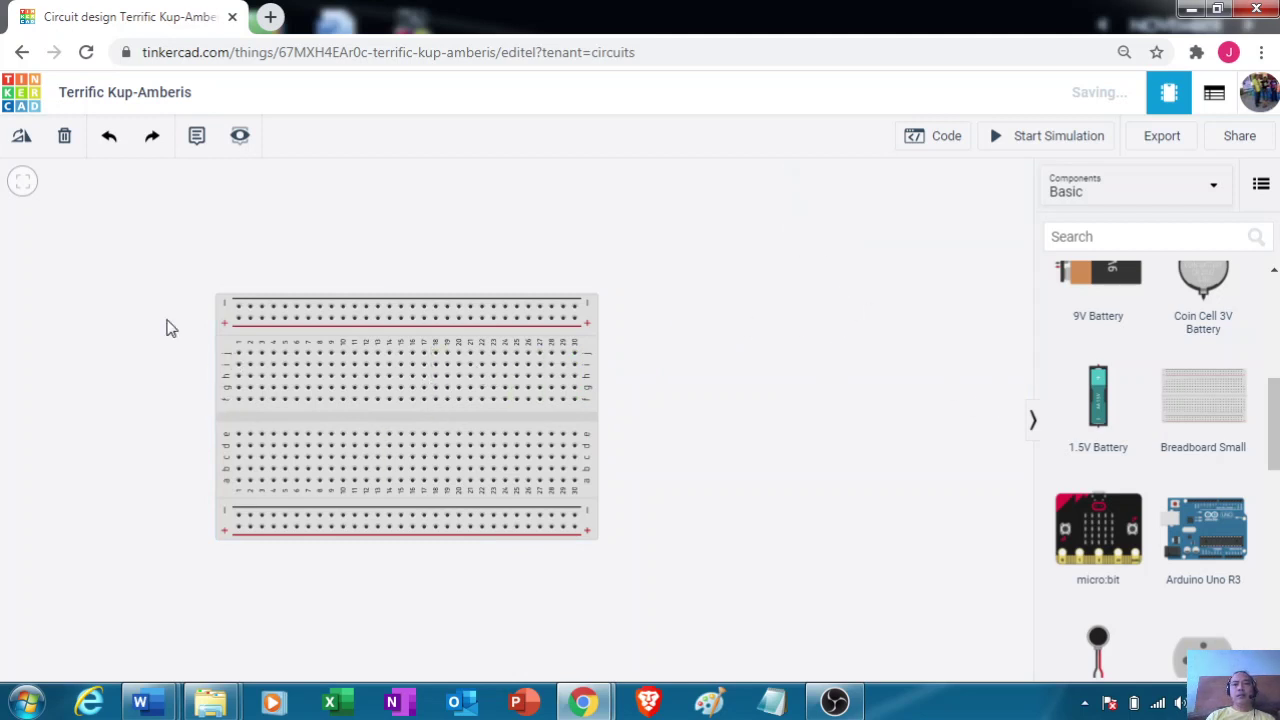
pyautogui.click(22, 186)
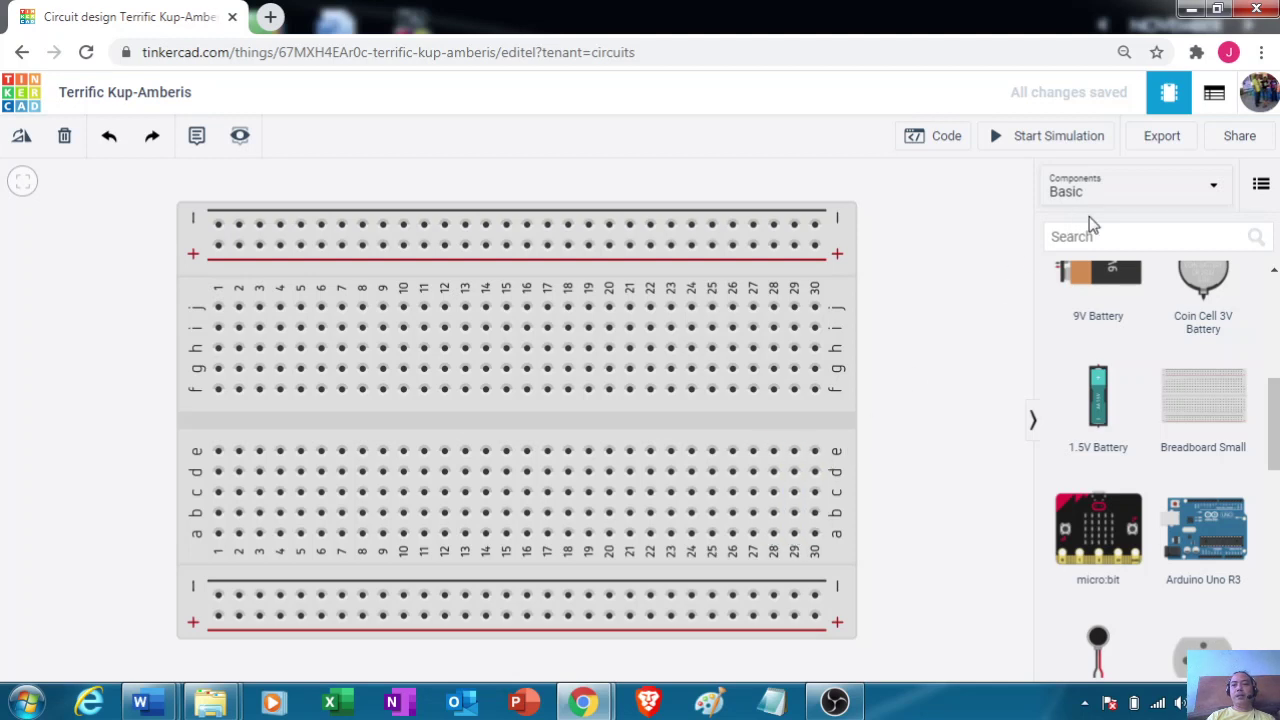
# Place a resistor vertically in column 30 of the breadboard, spanning rows j to f, and check its properties.
pyautogui.click(1123, 183)
pyautogui.click(1123, 183)
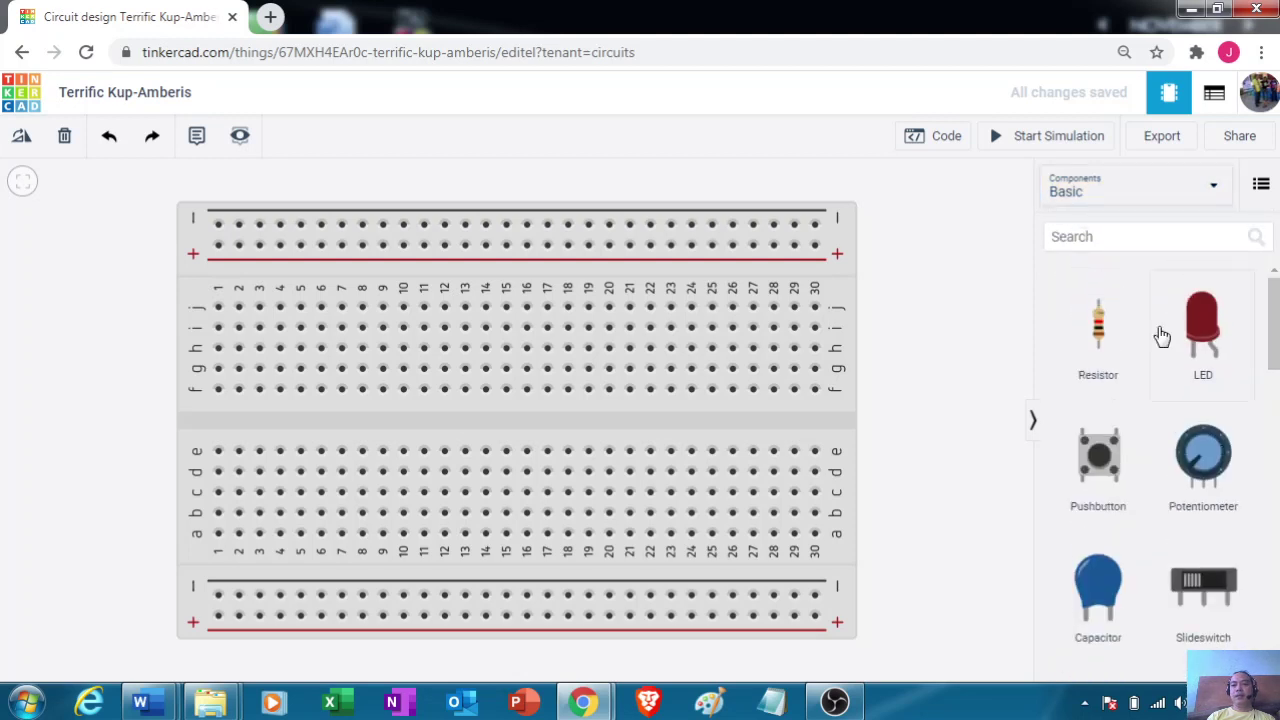
pyautogui.moveTo(1100, 326); pyautogui.dragTo(814, 357)
pyautogui.click(876, 370)
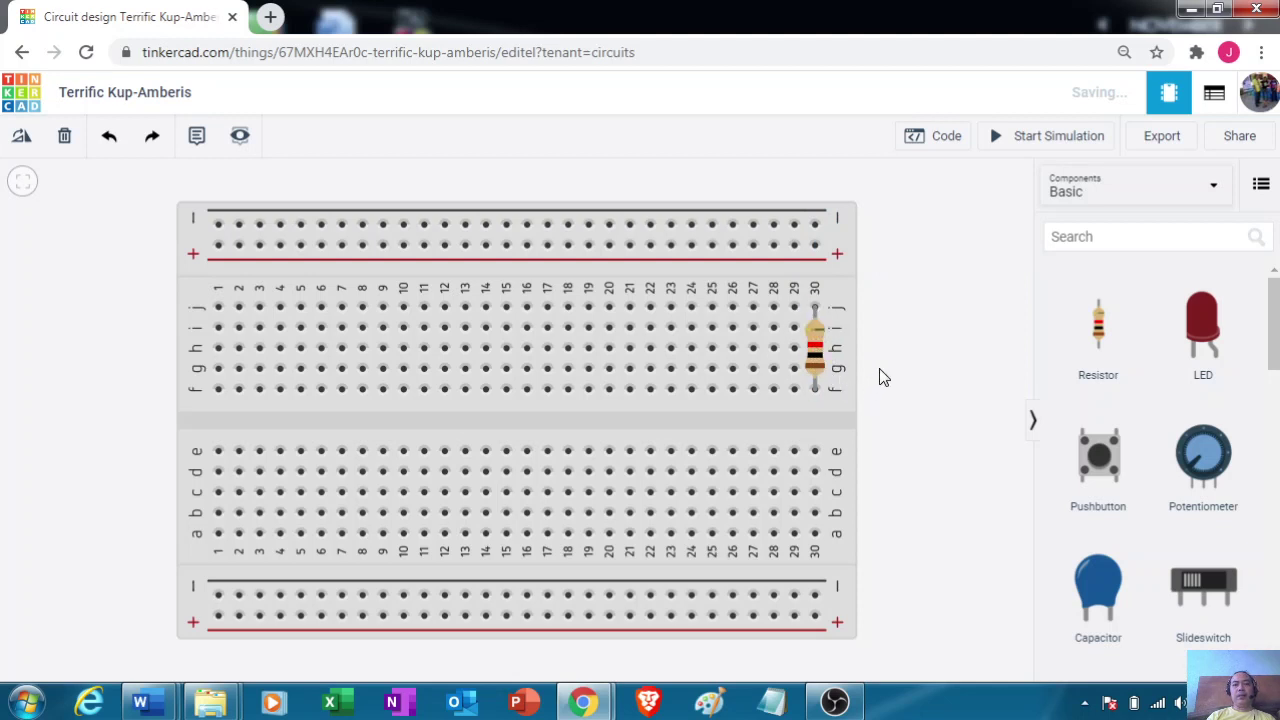
pyautogui.click(814, 362)
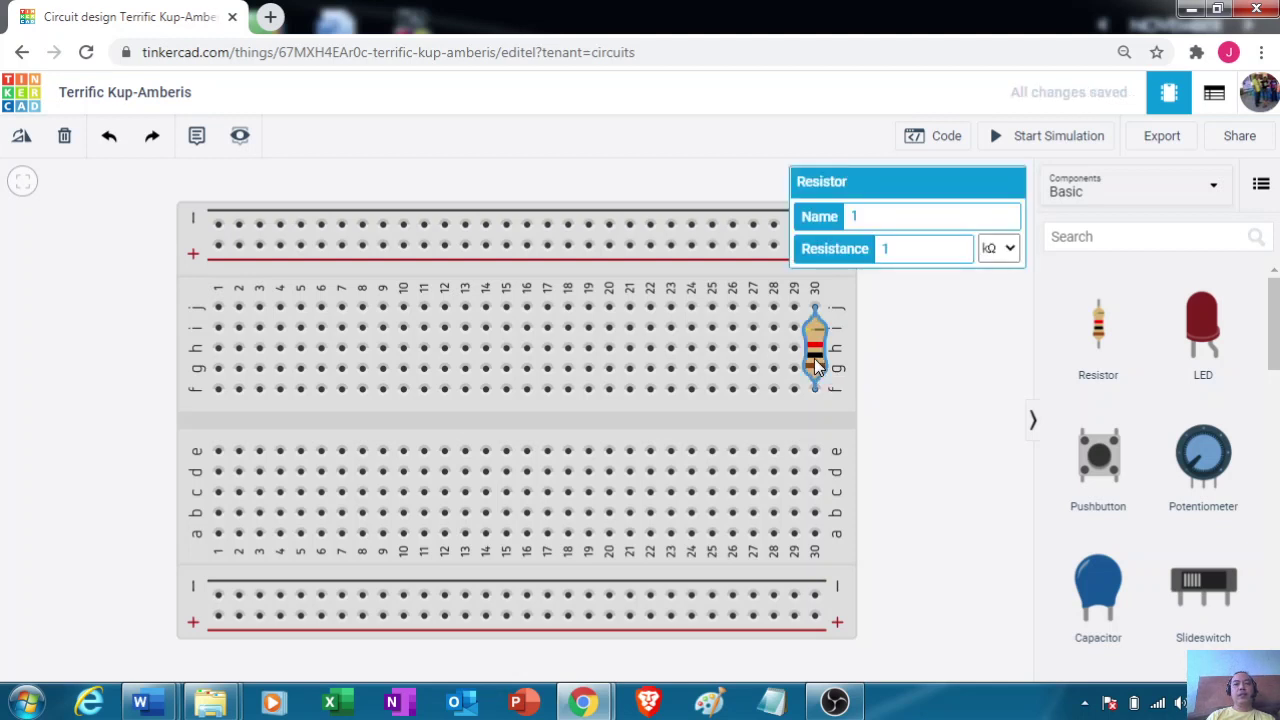
pyautogui.click(900, 362)
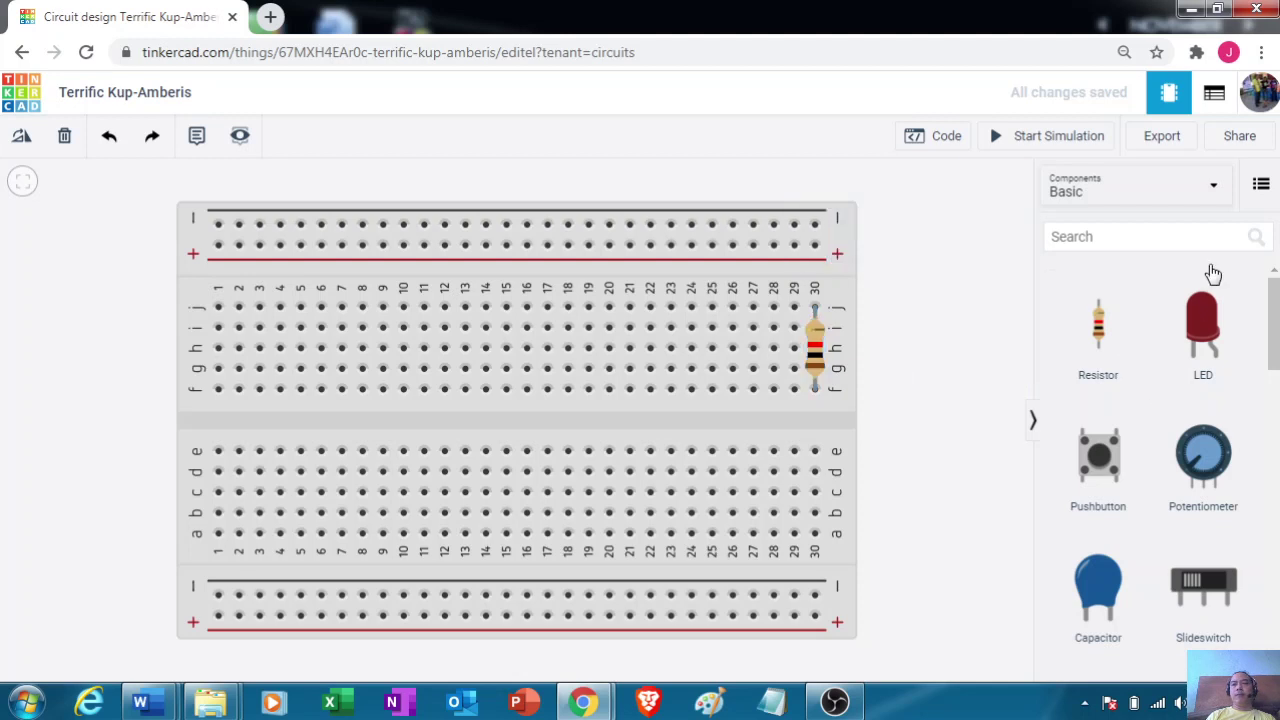
# Place a Multimeter from the full component collection at the breadboard's upper-right corner, above the resistor.
pyautogui.click(1224, 192)
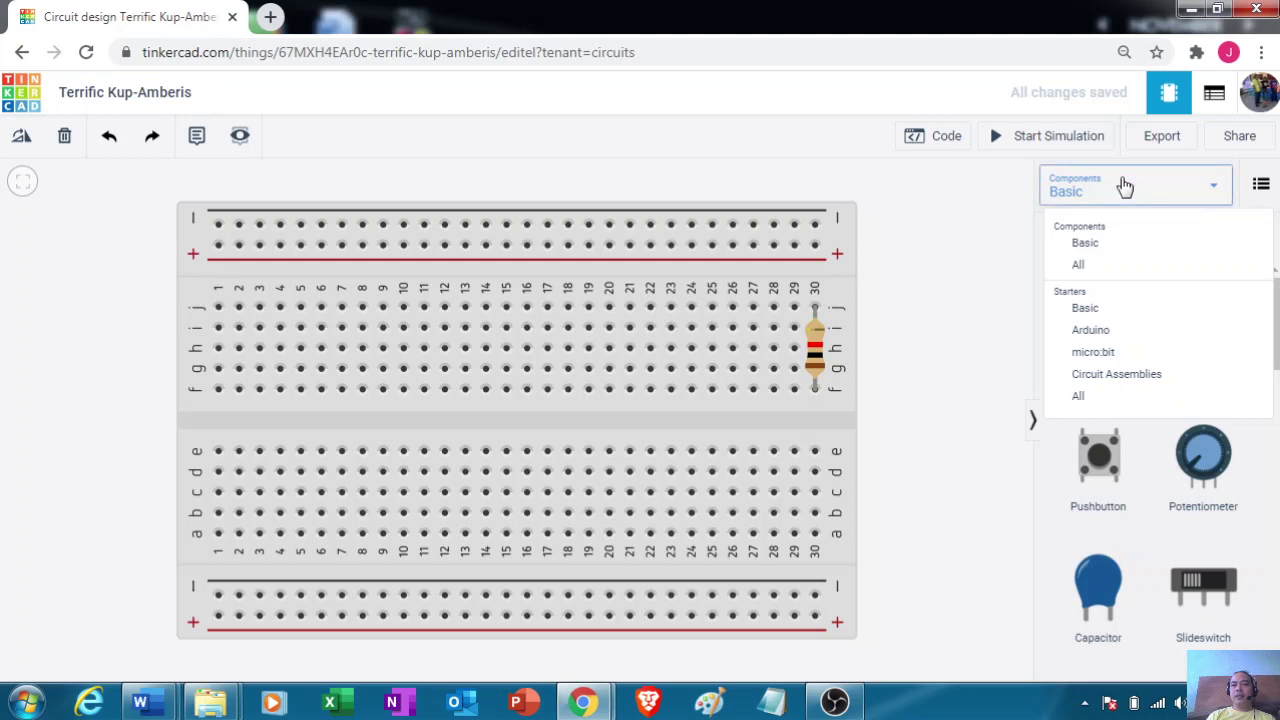
pyautogui.click(1110, 268)
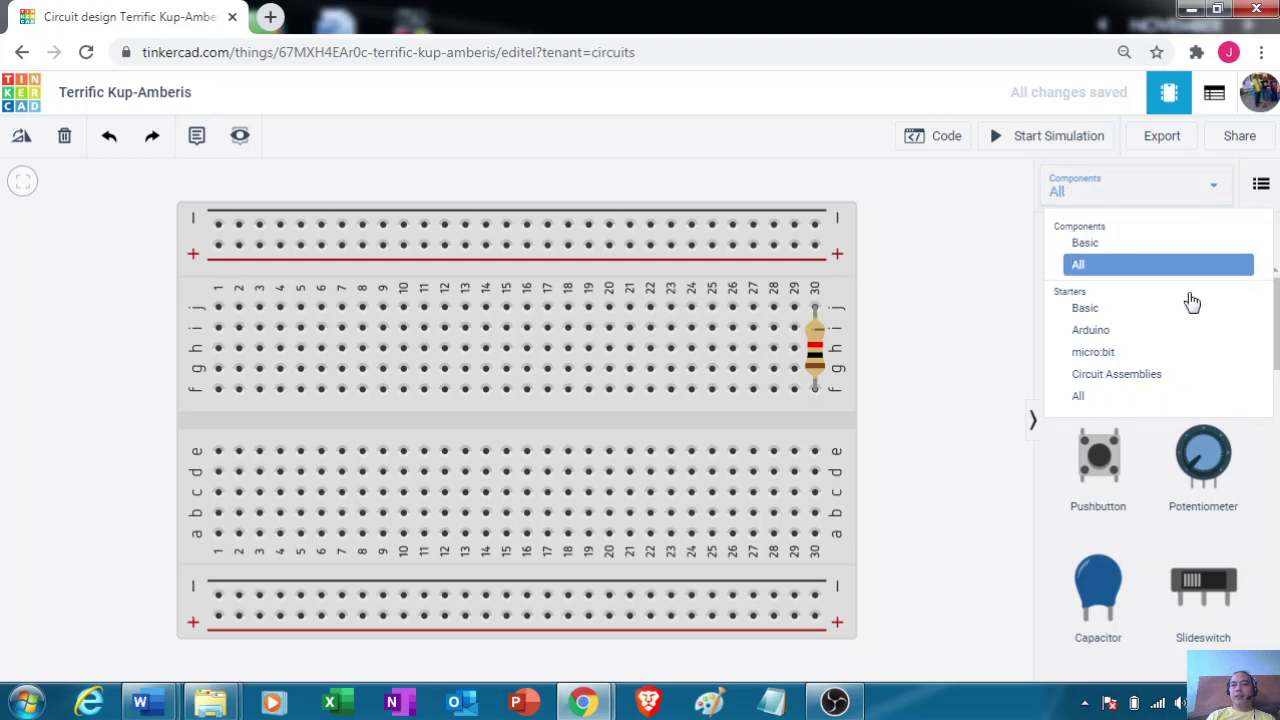
pyautogui.moveTo(1274, 290); pyautogui.dragTo(1275, 502)
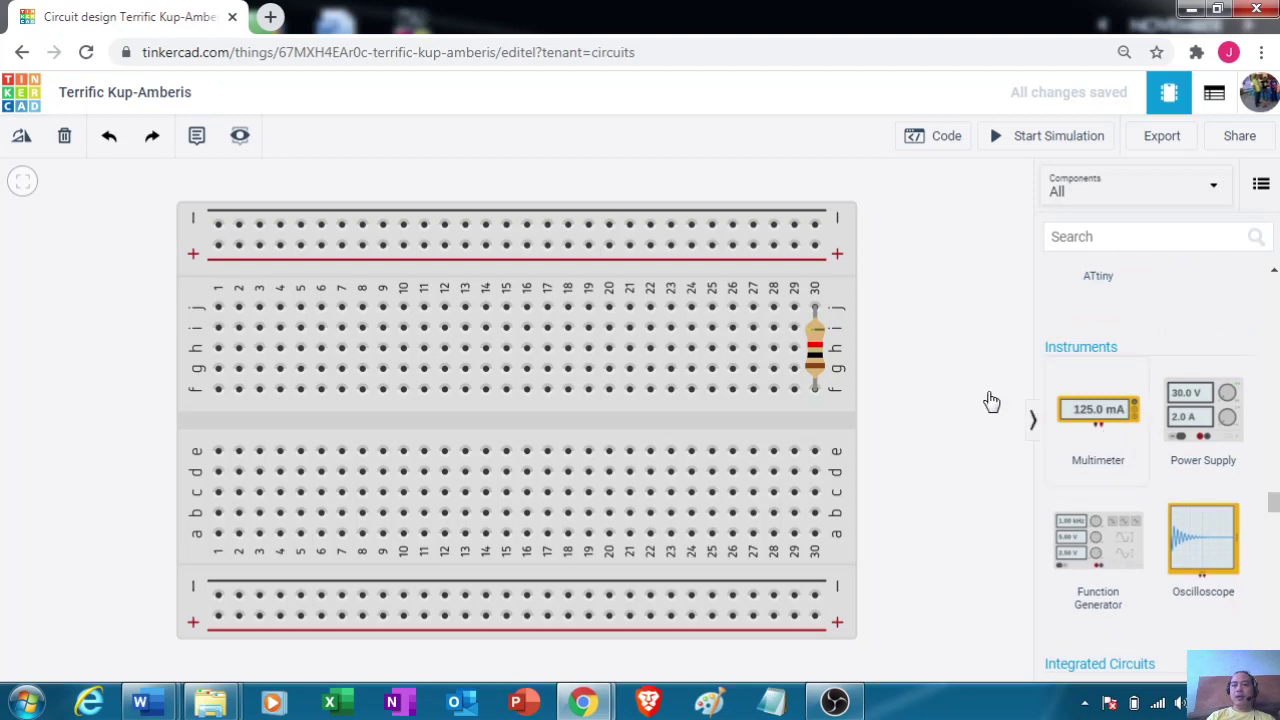
pyautogui.click(953, 317)
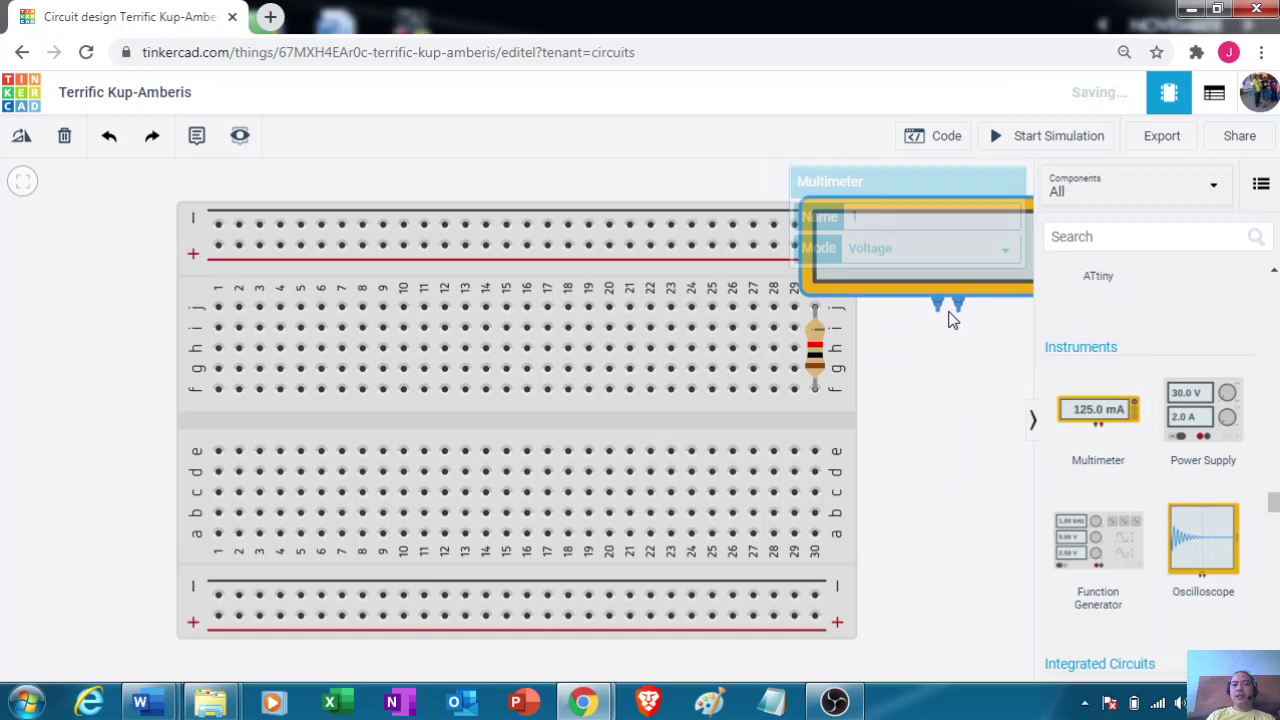
# Shift the breadboard with its resistor away from the multimeter and position the multimeter in the free space just beside it.
pyautogui.moveTo(569, 410); pyautogui.dragTo(397, 407)
pyautogui.click(700, 430)
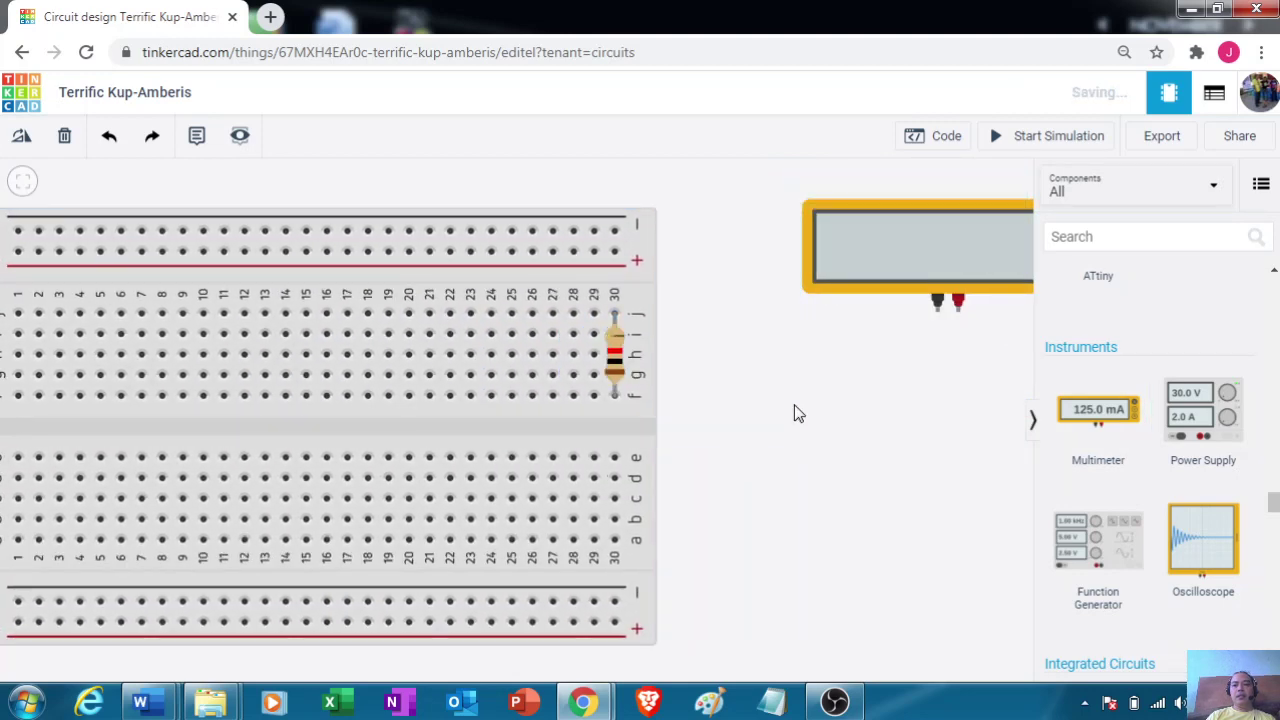
pyautogui.moveTo(868, 261); pyautogui.dragTo(809, 278)
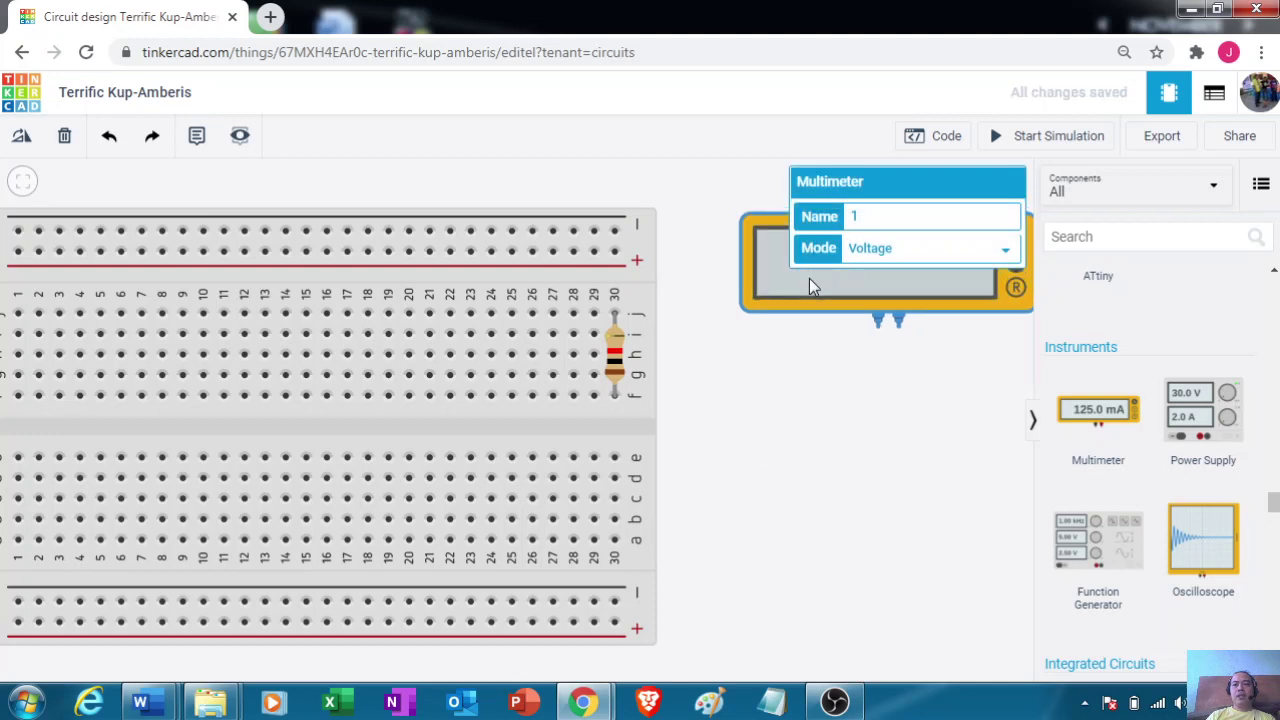
pyautogui.click(811, 363)
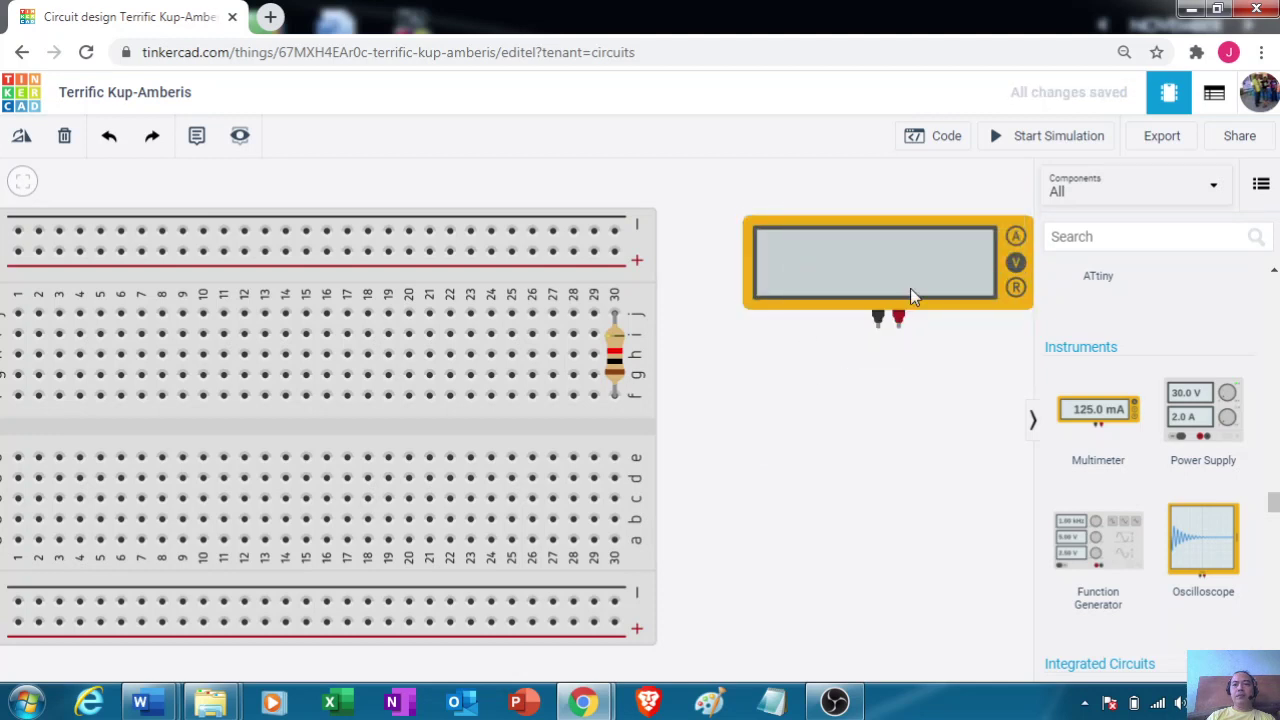
# Set the multimeter's mode to Resistance.
pyautogui.click(1016, 289)
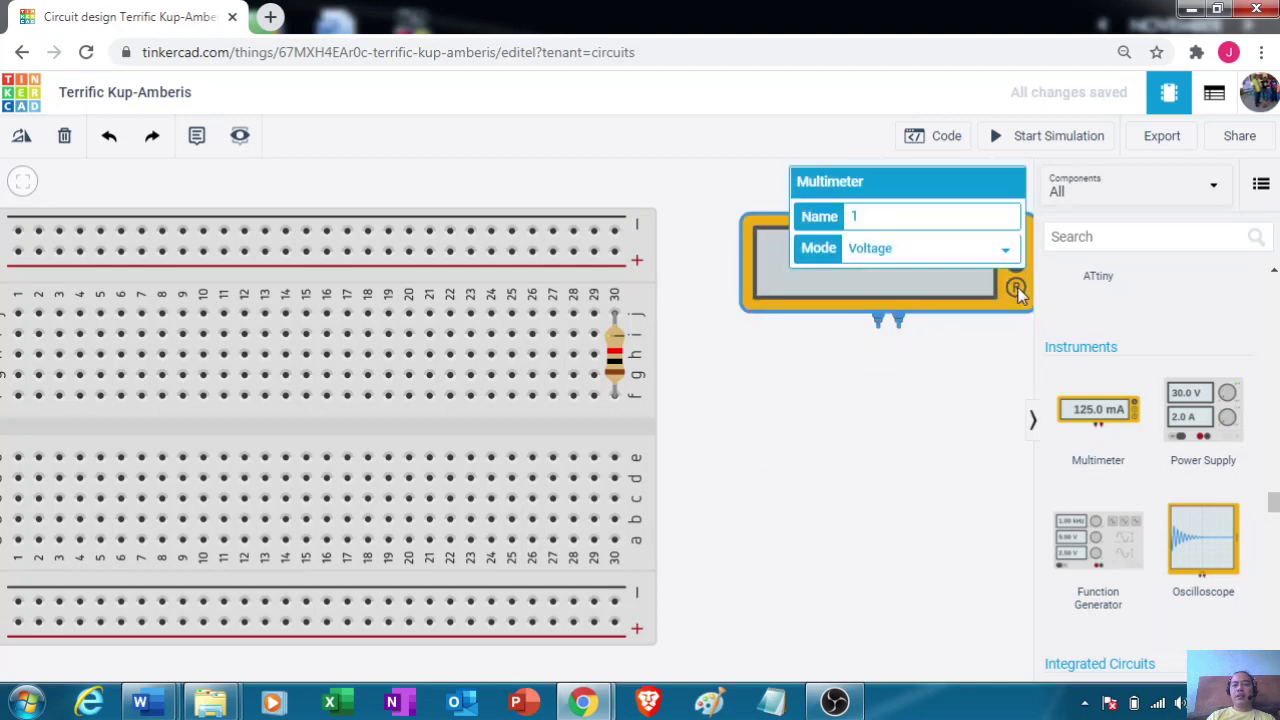
pyautogui.click(1006, 253)
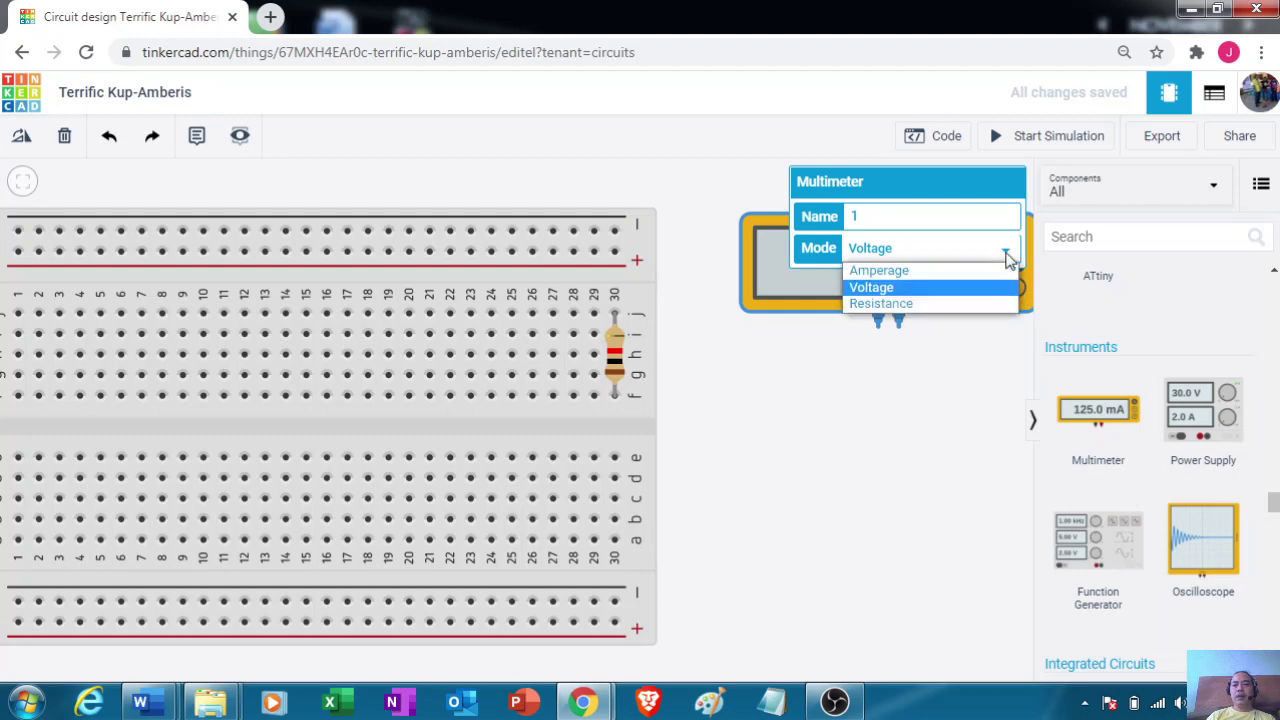
pyautogui.click(933, 305)
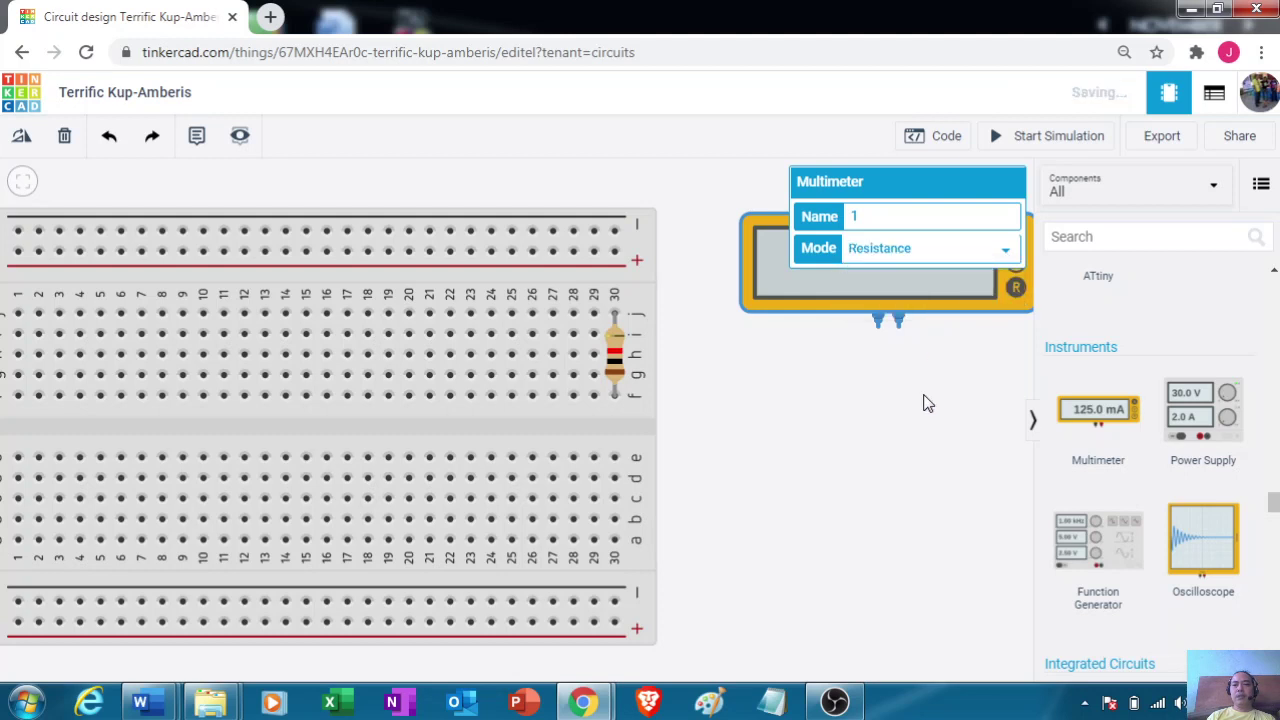
pyautogui.click(924, 403)
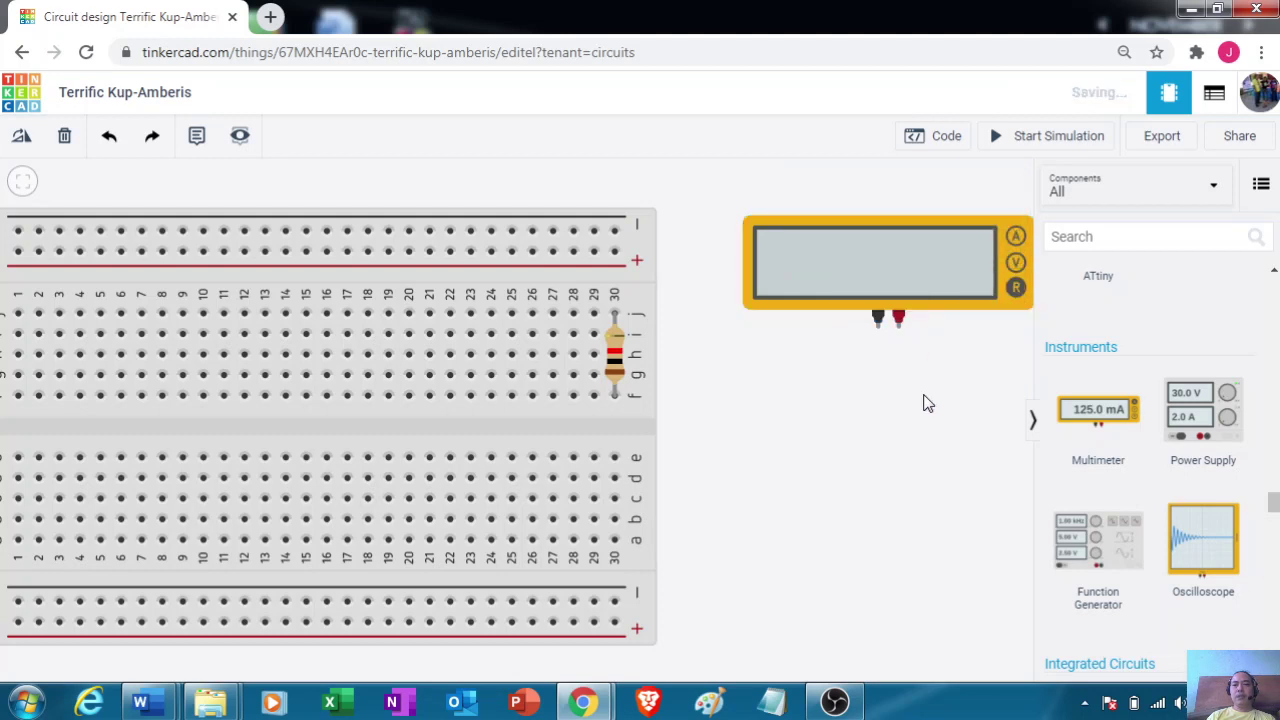
# Wire the multimeter's black lead to the resistor's row j terminal and its red lead to the row f terminal in column 30.
pyautogui.click(878, 326)
pyautogui.click(614, 313)
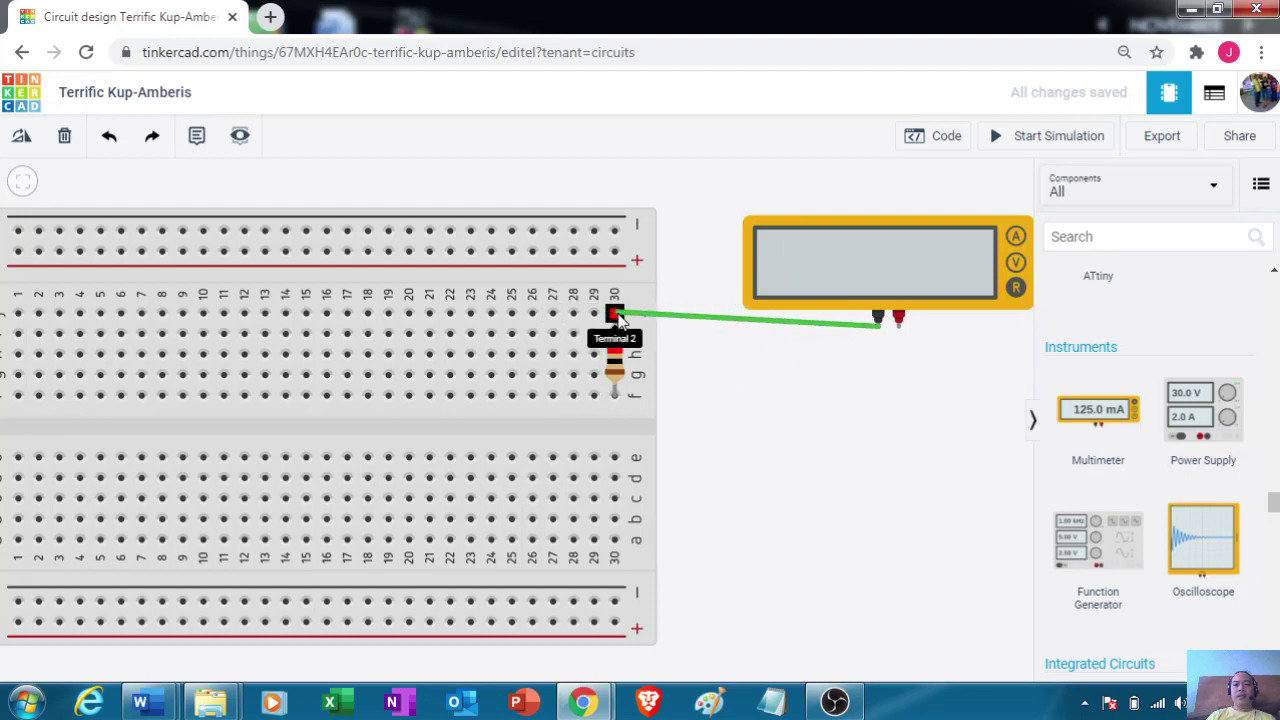
pyautogui.click(617, 315)
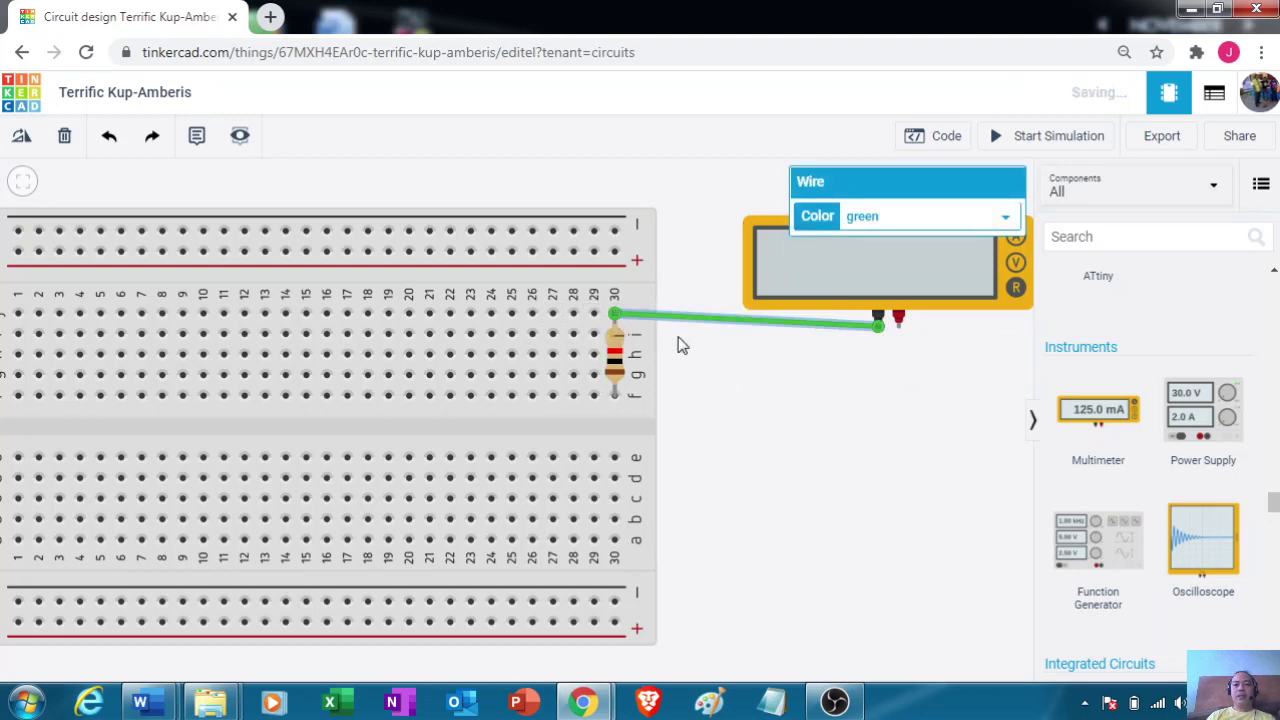
pyautogui.click(902, 334)
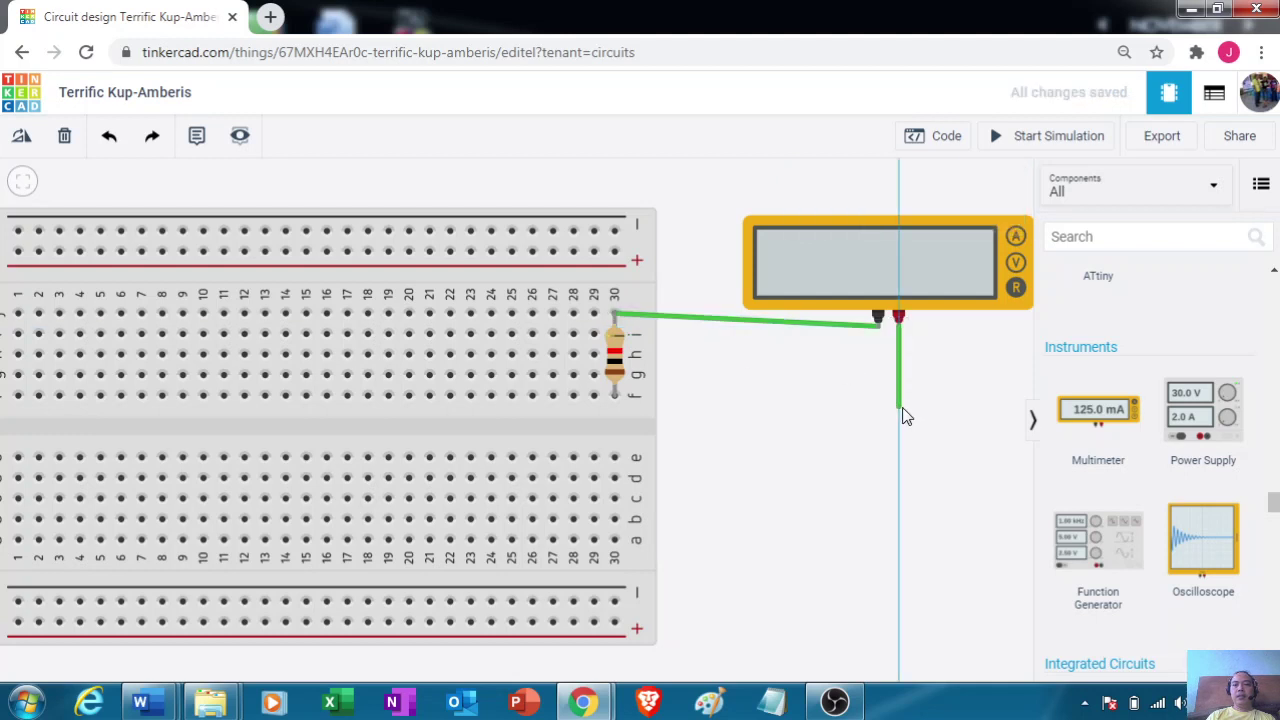
pyautogui.click(900, 408)
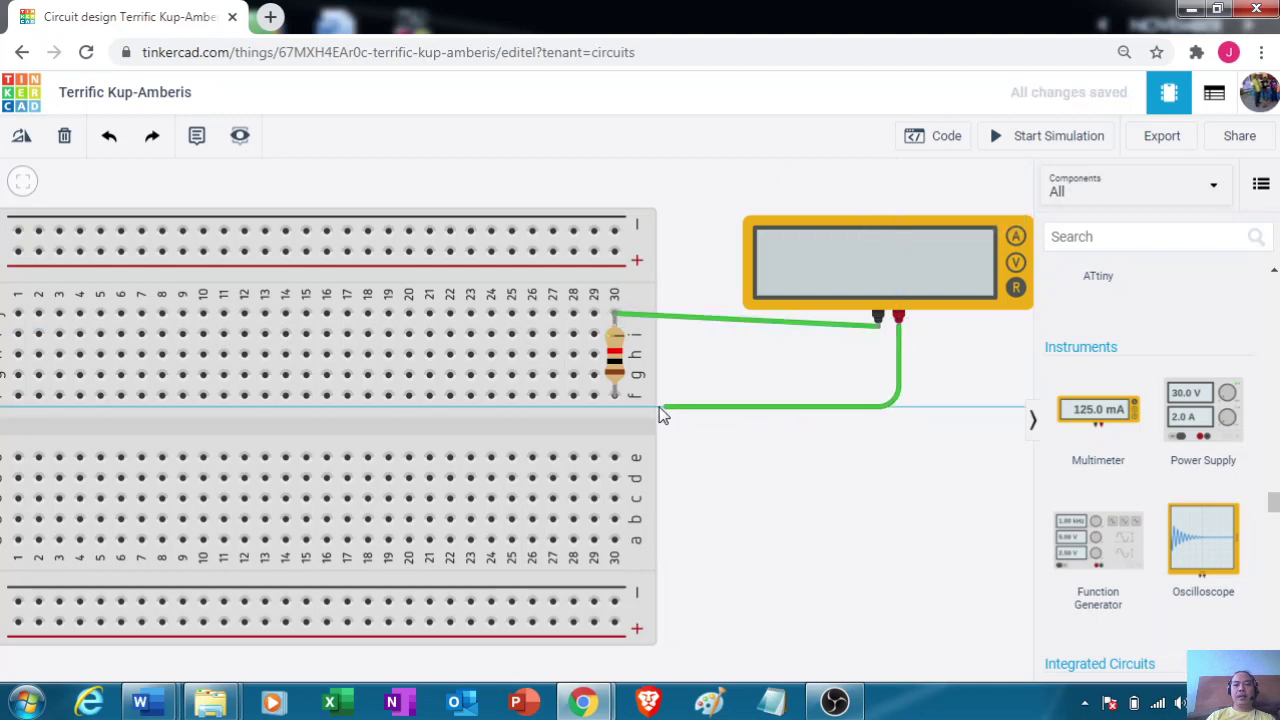
pyautogui.click(615, 400)
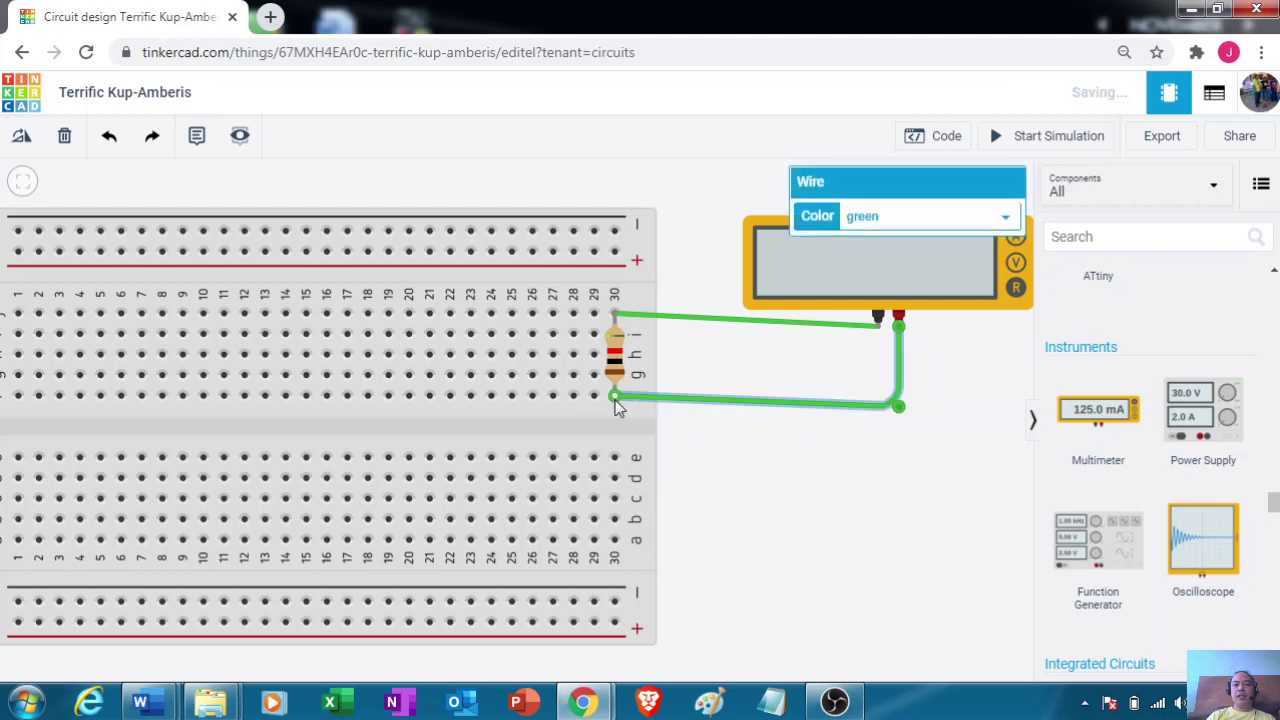
pyautogui.click(920, 491)
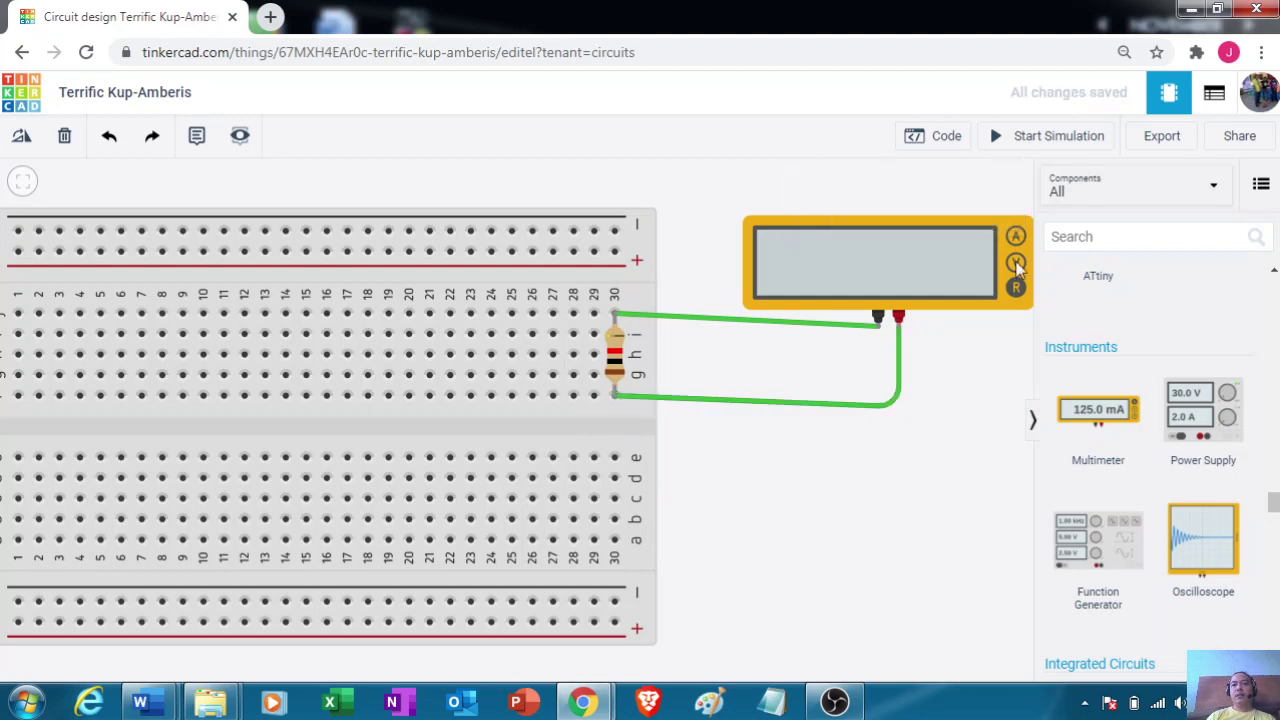
# Simulate the circuit to measure the resistance, and delete both green wires between the multimeter and the resistor.
pyautogui.click(1060, 138)
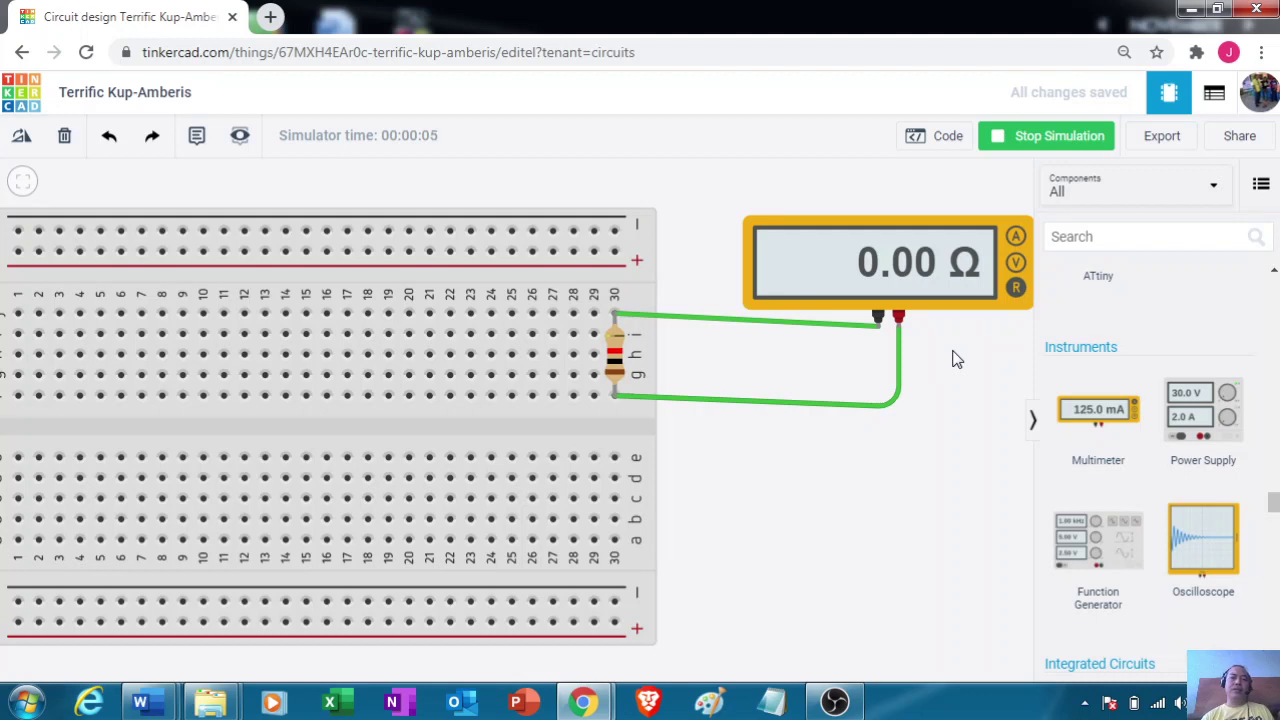
pyautogui.click(761, 402)
pyautogui.press('Delete')
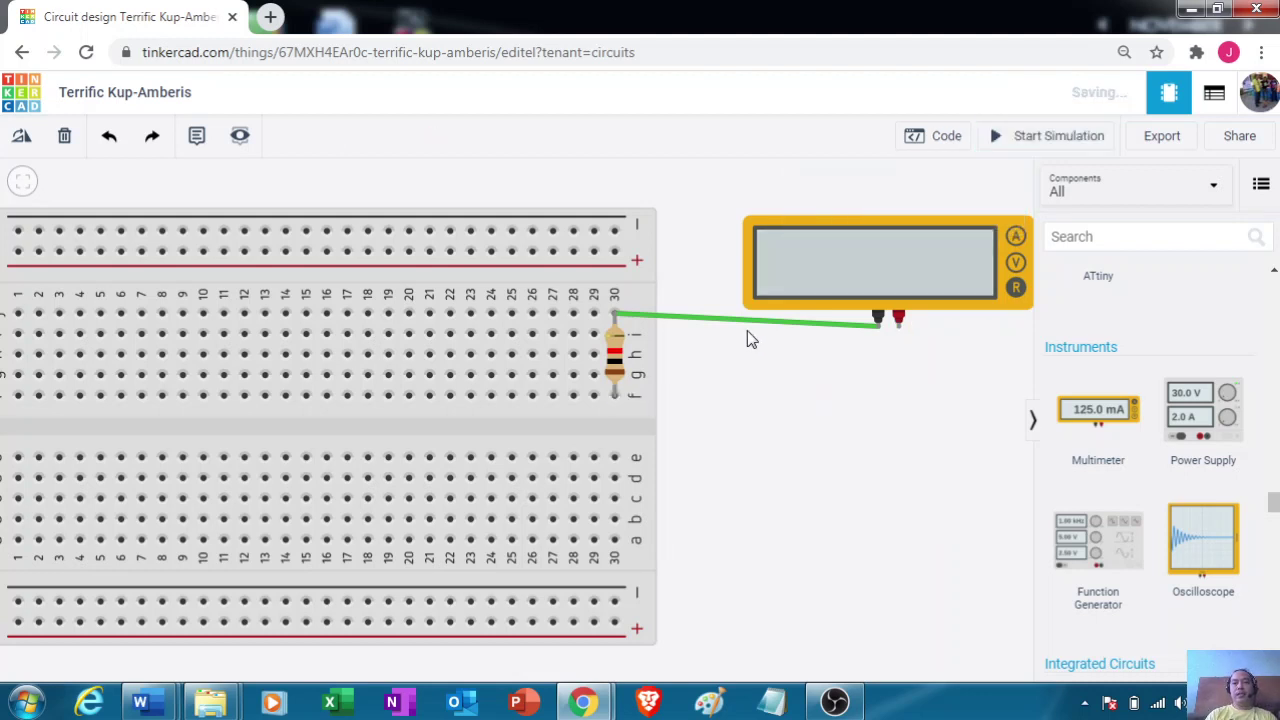
pyautogui.click(753, 320)
pyautogui.press('Delete')
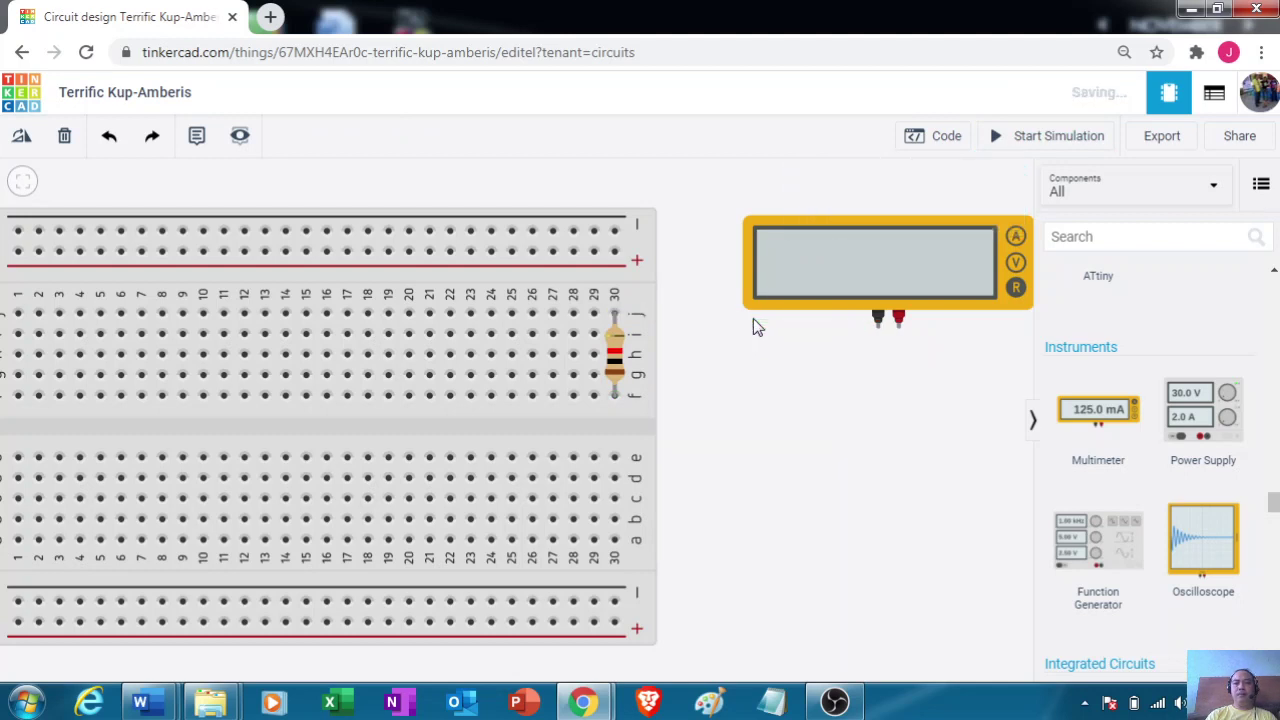
pyautogui.click(615, 365)
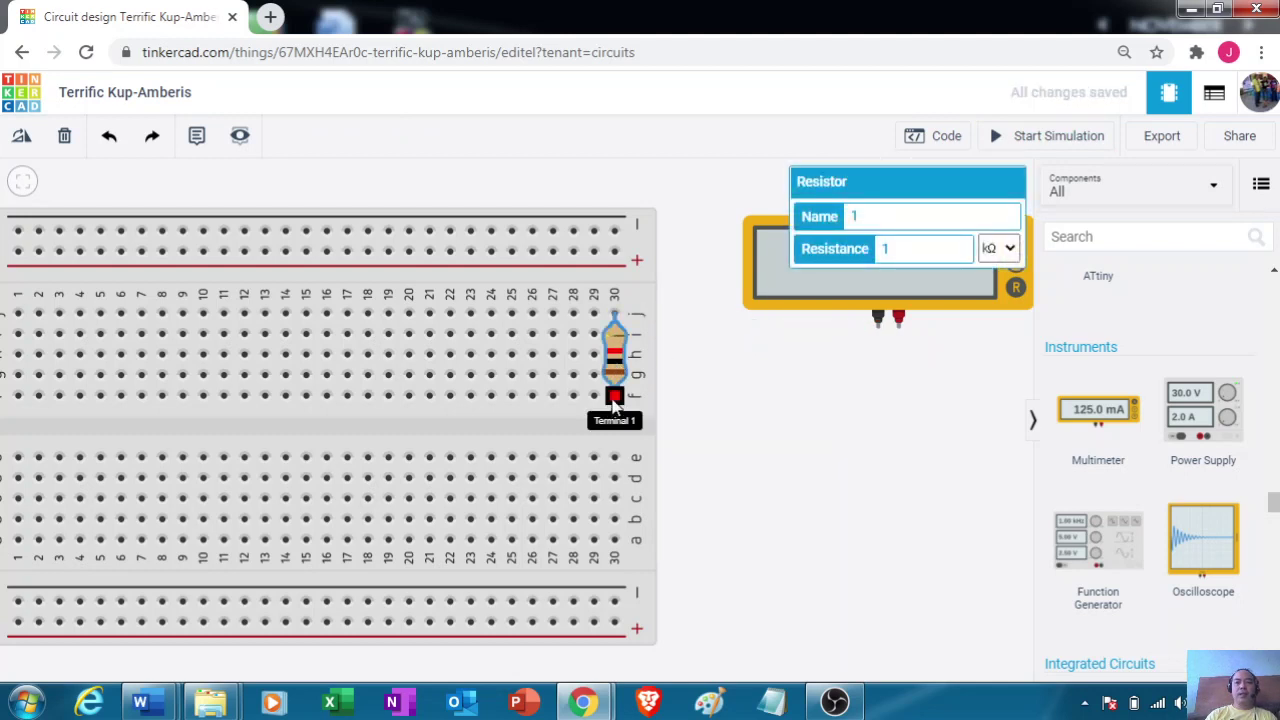
pyautogui.click(615, 398)
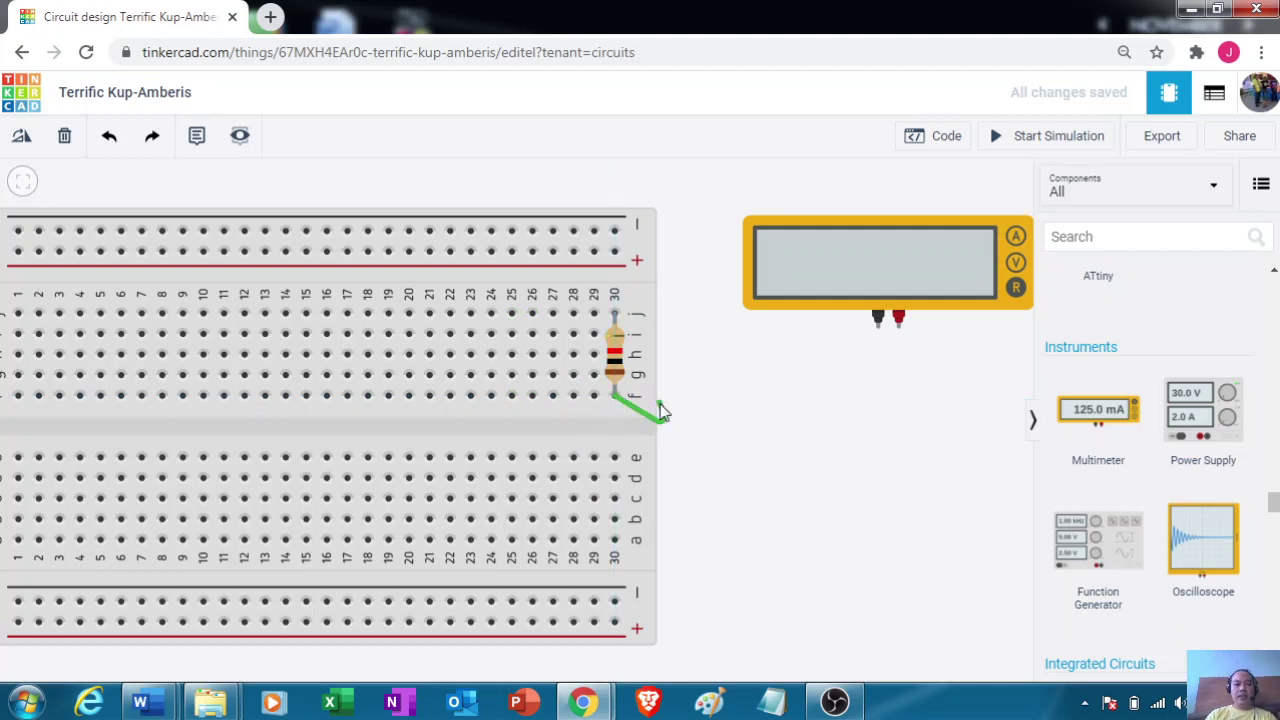
pyautogui.press('Escape')
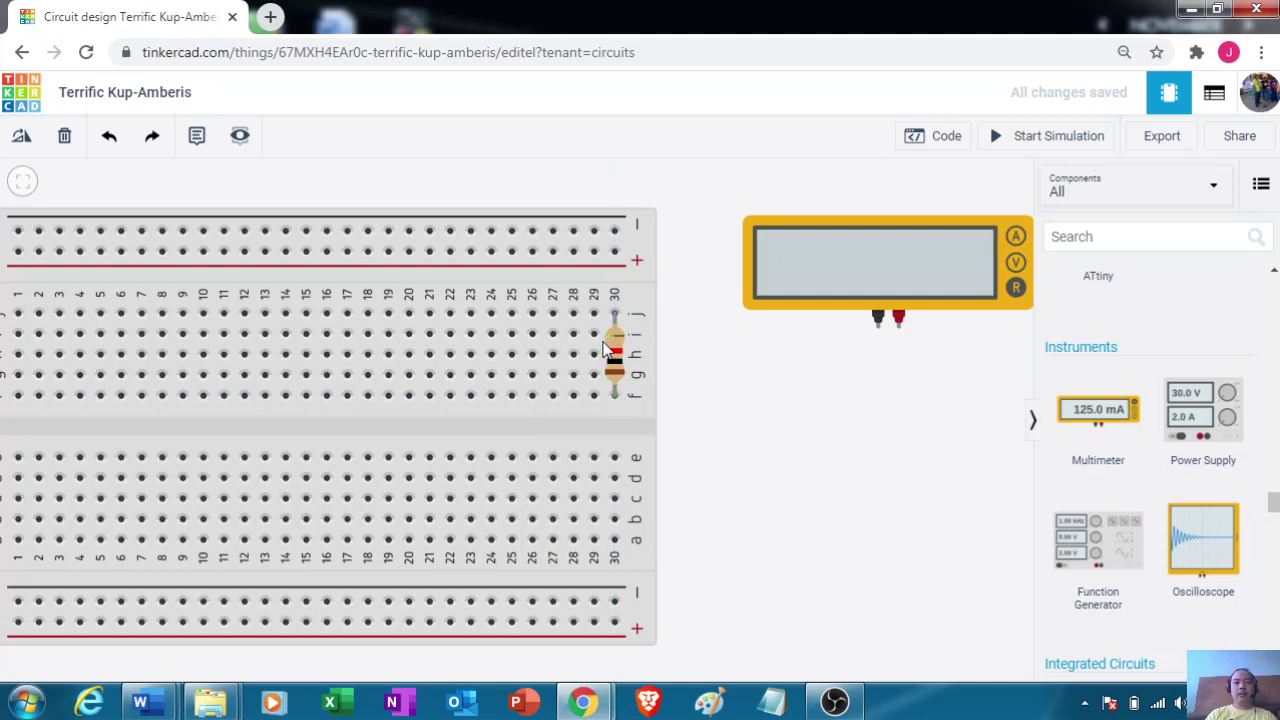
# Rotate the resistor to horizontal and place it in row i of the breadboard, spanning columns 26 to 30.
pyautogui.click(620, 358)
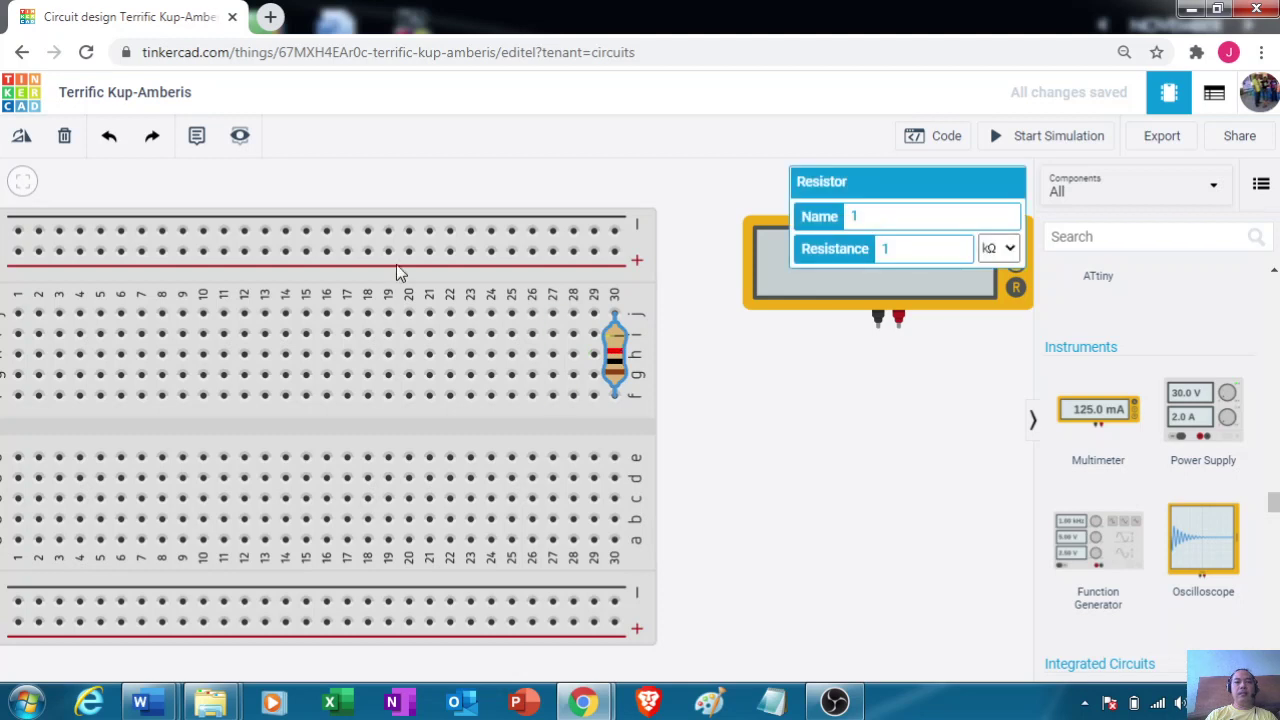
pyautogui.click(22, 140)
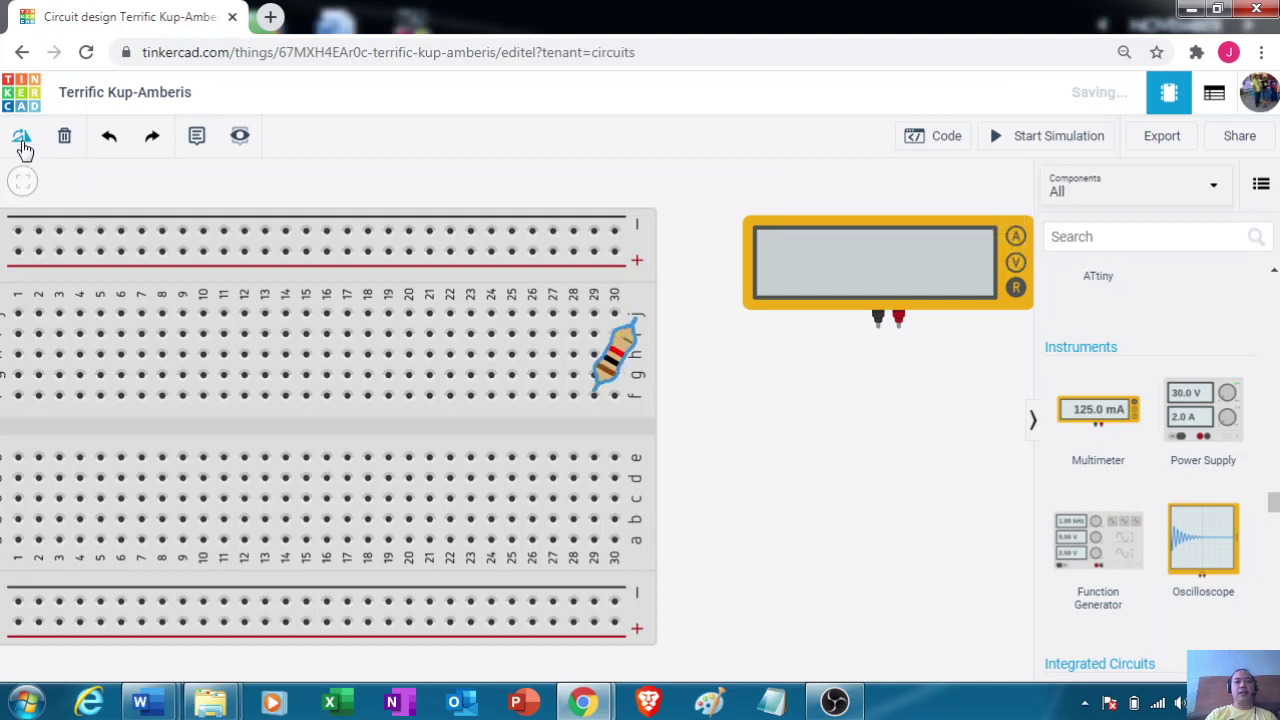
pyautogui.click(22, 140)
pyautogui.click(22, 140)
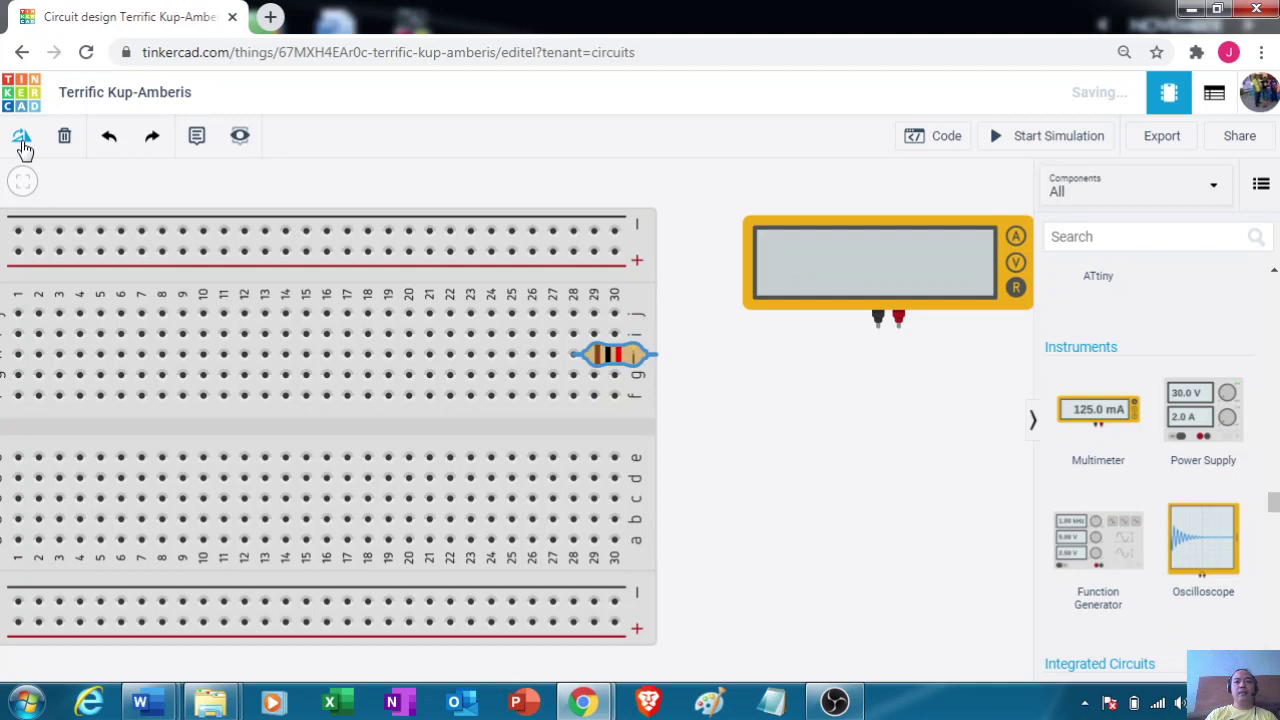
pyautogui.moveTo(607, 362); pyautogui.dragTo(575, 334)
pyautogui.click(728, 416)
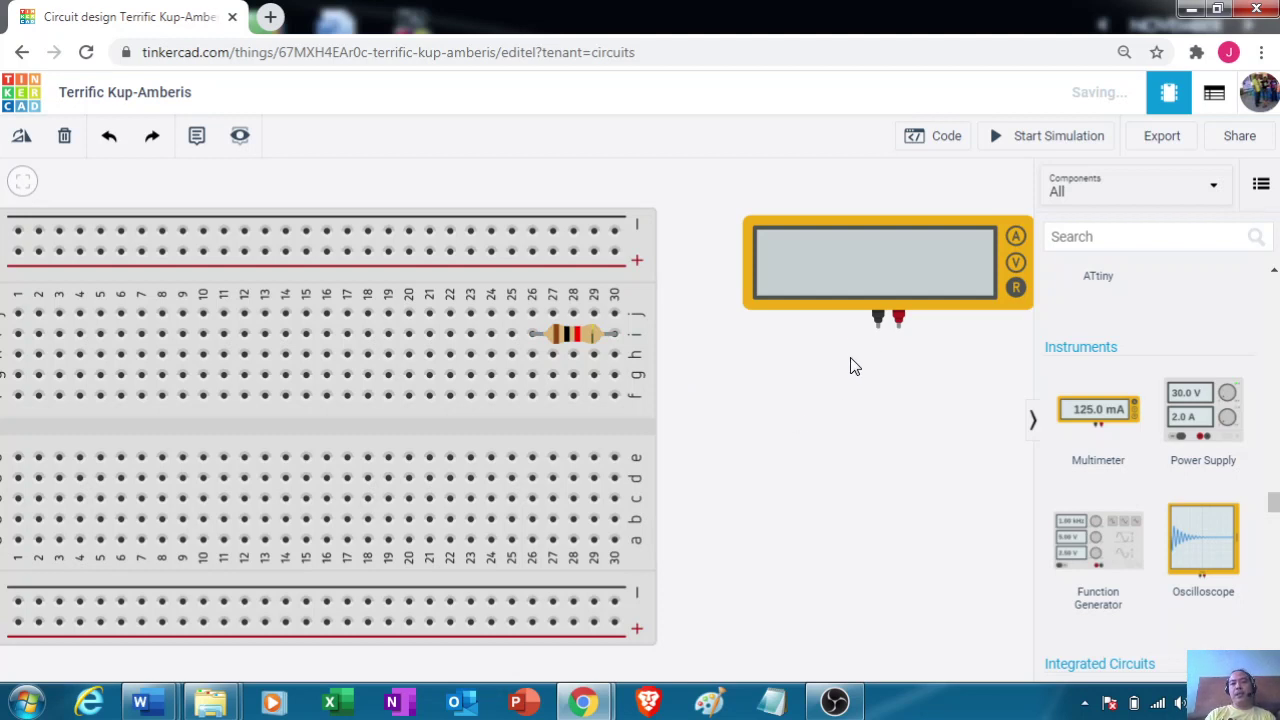
# Move the multimeter directly above the resistor and wire its red lead to row j of column 30.
pyautogui.moveTo(867, 266); pyautogui.dragTo(553, 224)
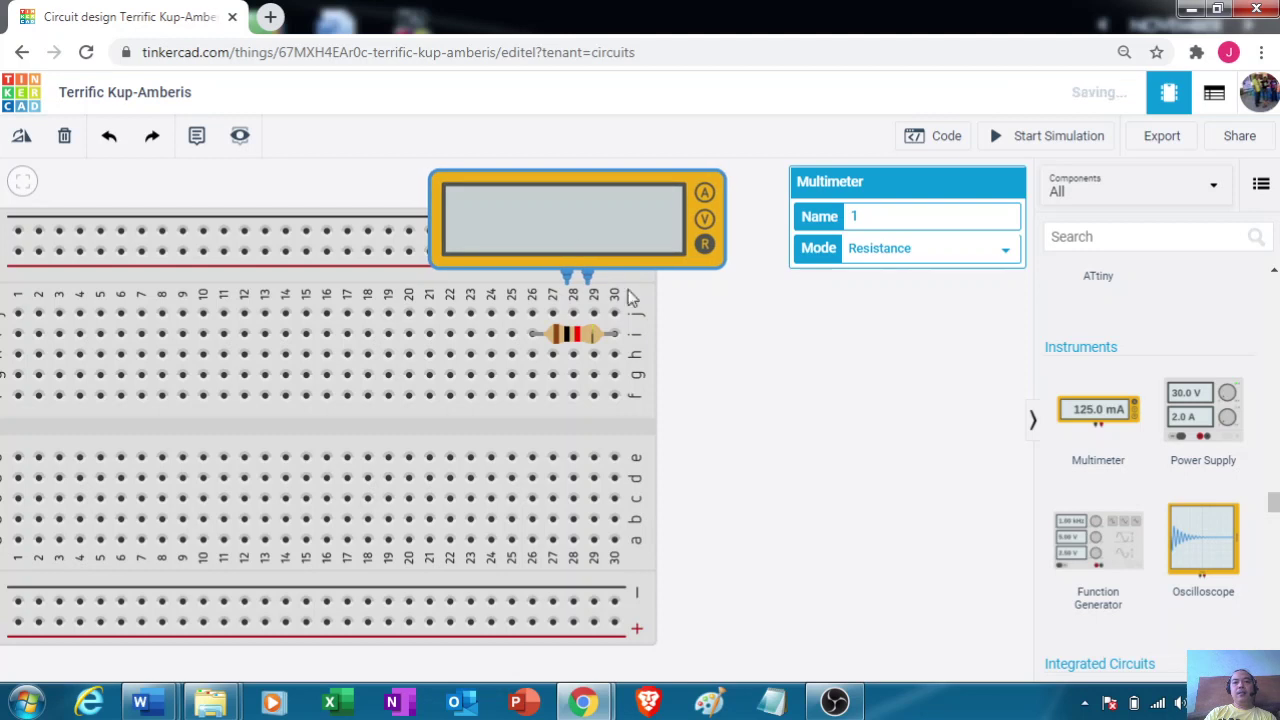
pyautogui.click(670, 331)
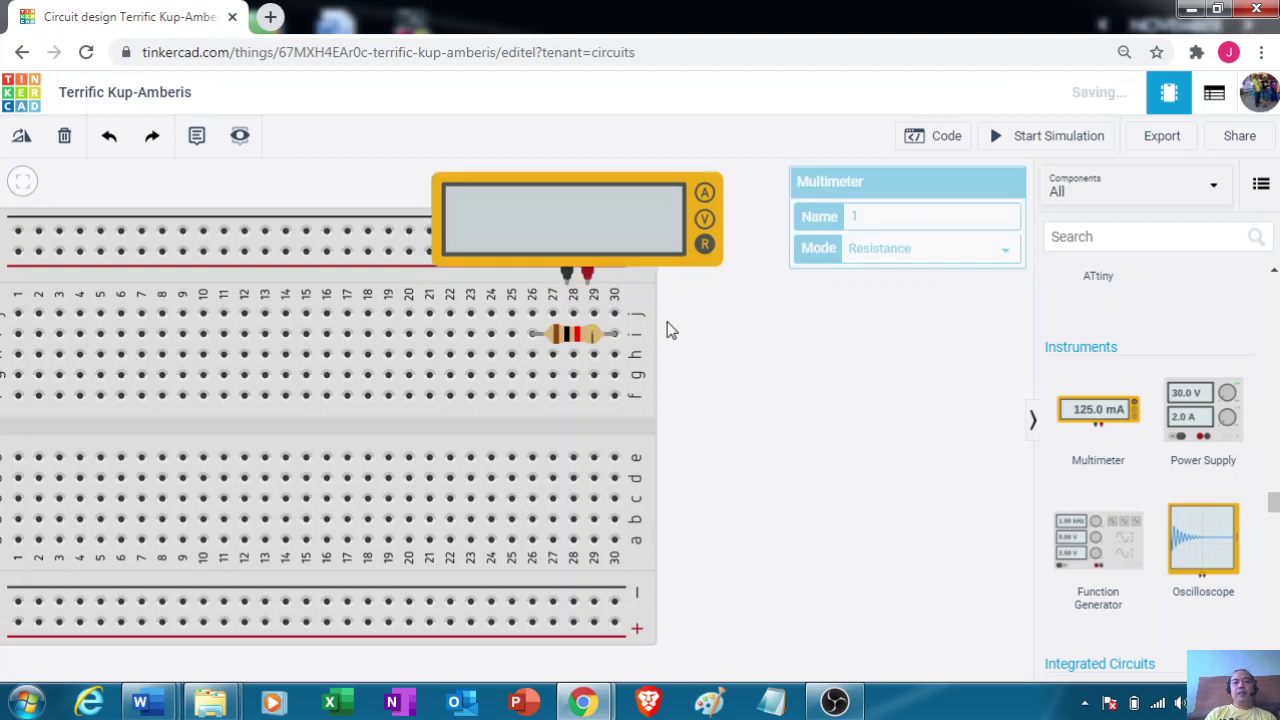
pyautogui.click(587, 282)
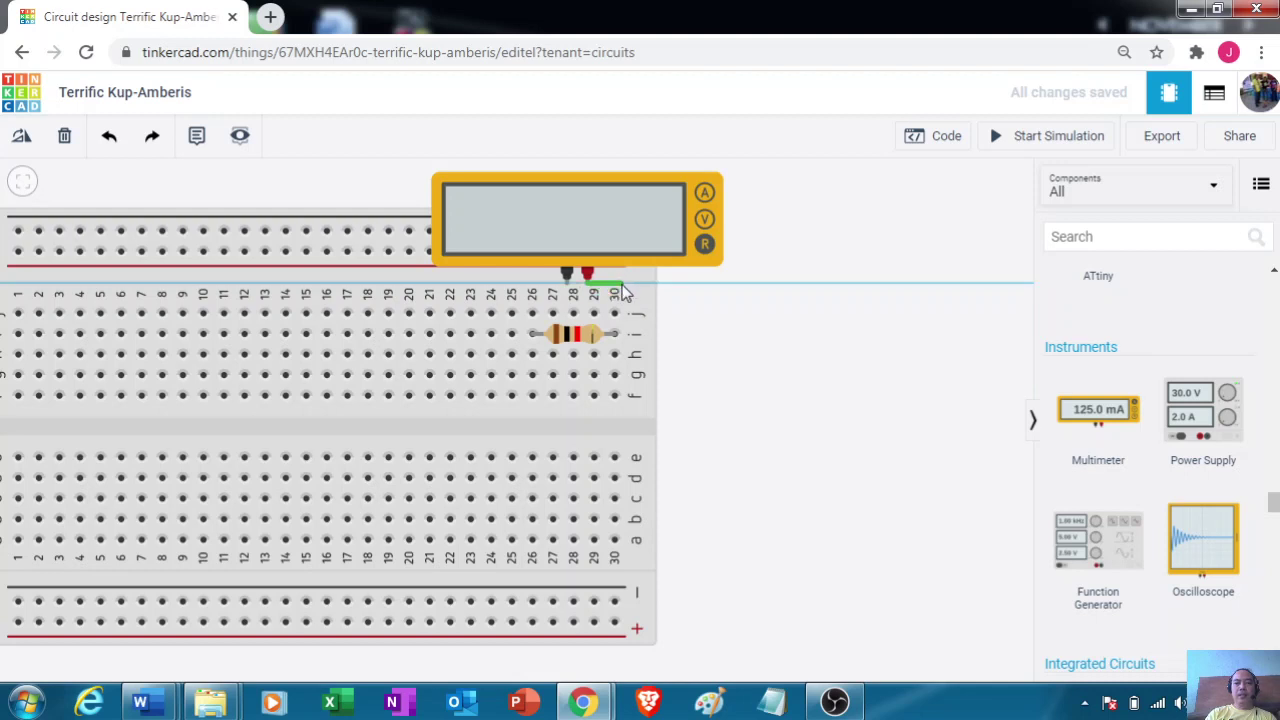
pyautogui.click(614, 314)
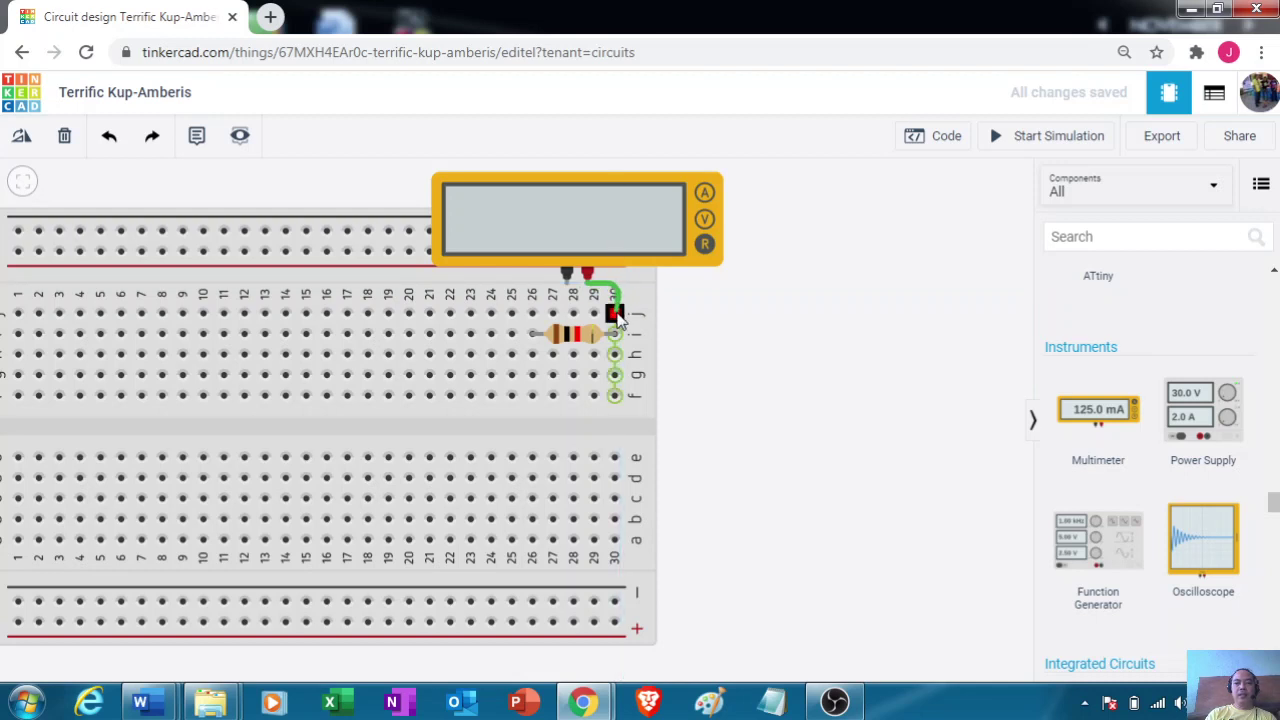
pyautogui.click(665, 346)
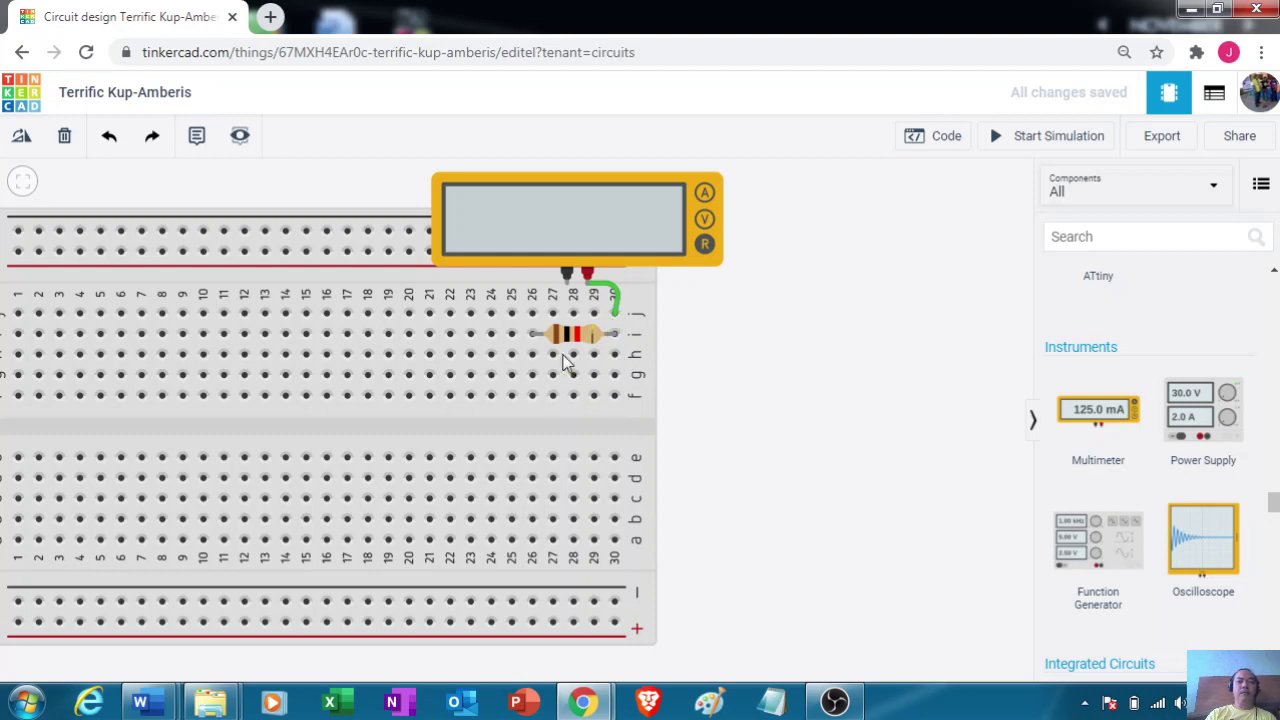
# Wire the multimeter's black lead to row f of column 26, routing the wire around the resistor's end.
pyautogui.click(566, 288)
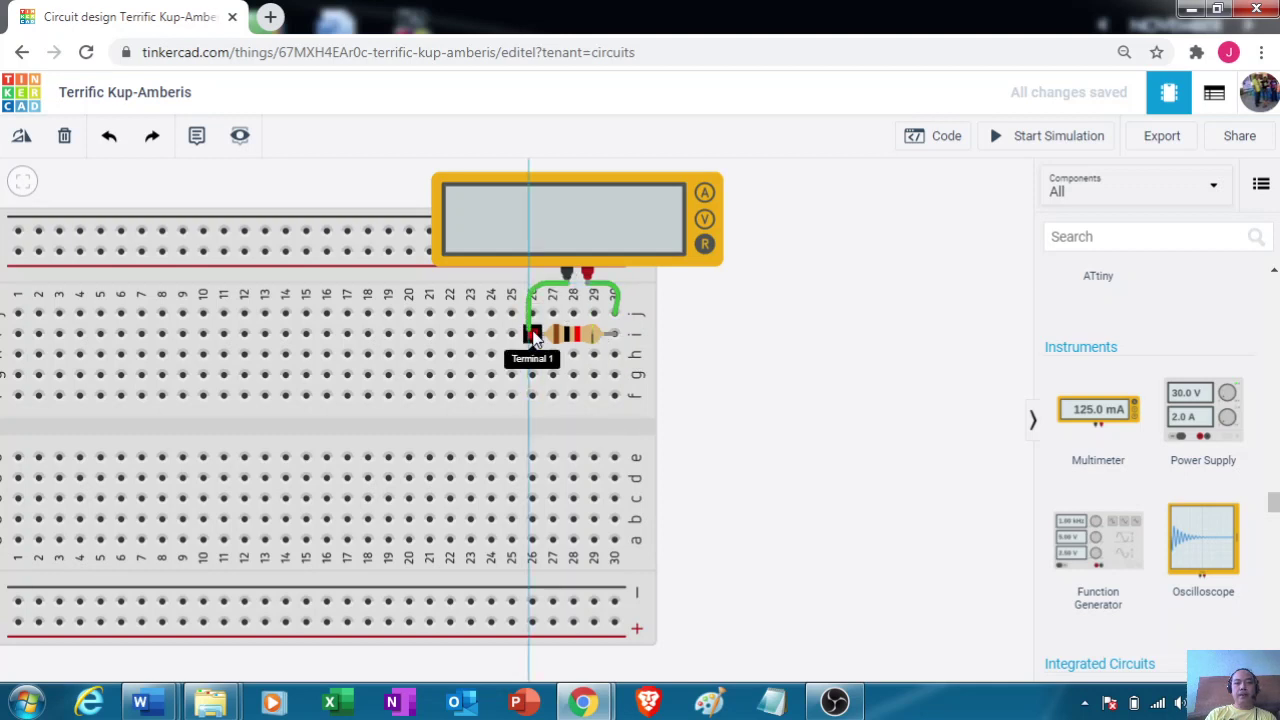
pyautogui.click(536, 334)
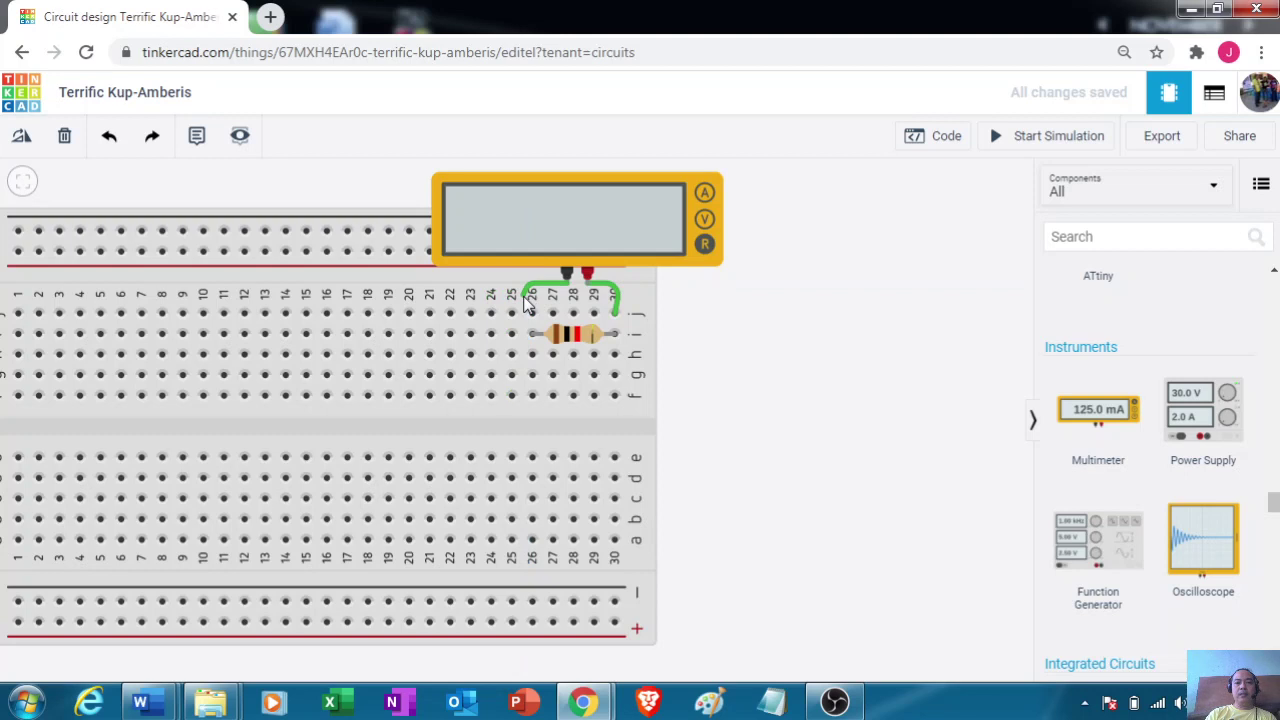
pyautogui.moveTo(528, 305); pyautogui.dragTo(533, 420)
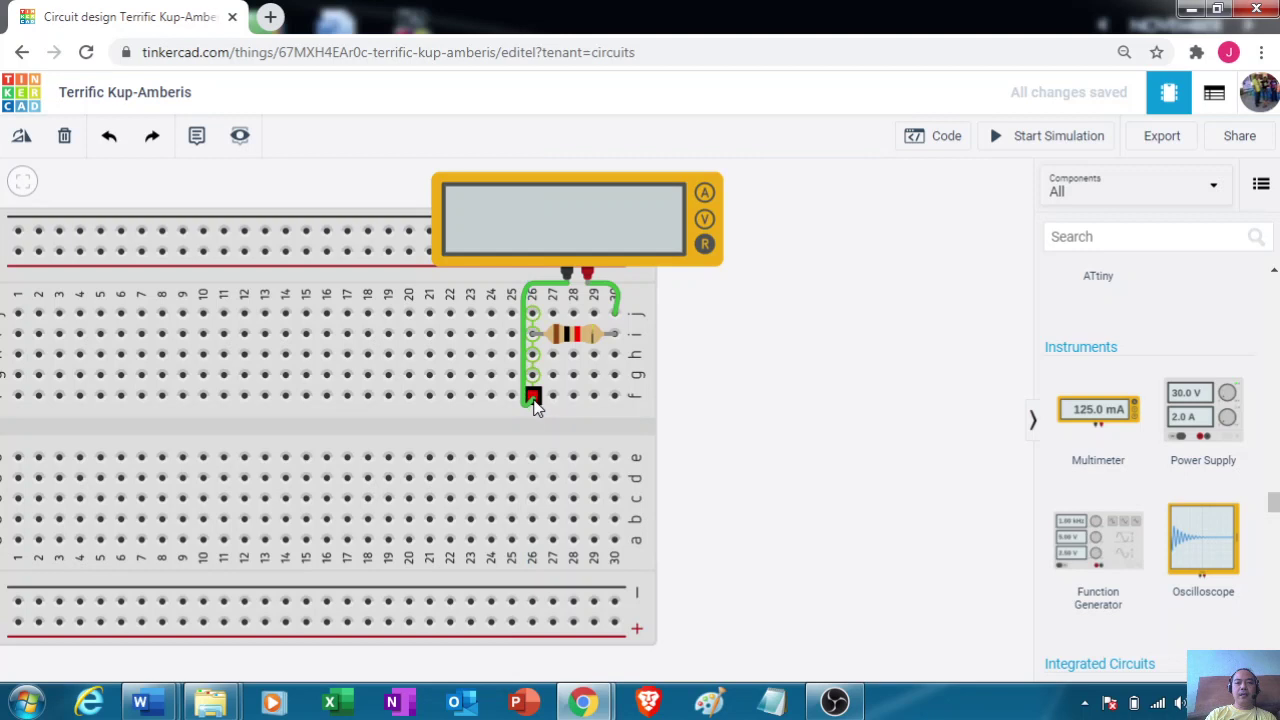
pyautogui.click(533, 400)
pyautogui.click(750, 424)
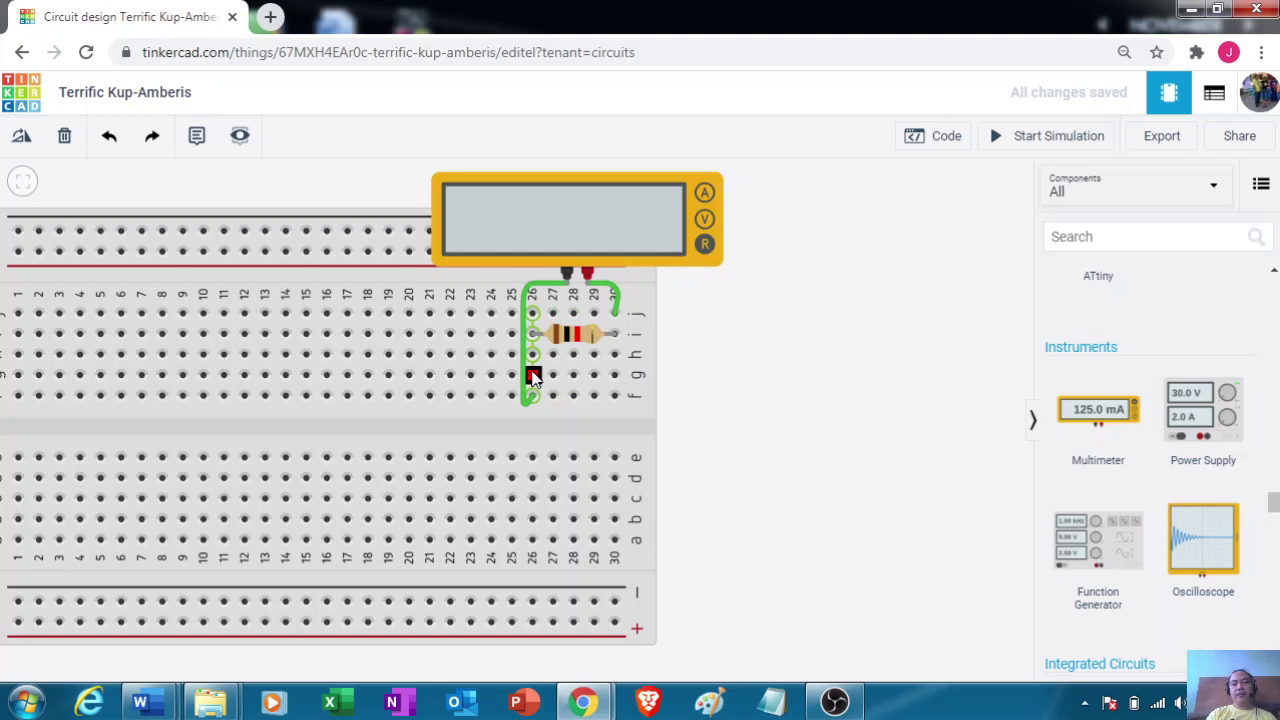
# Run the simulation to read the resistance on the multimeter, stop it and select the resistor.
pyautogui.click(1056, 140)
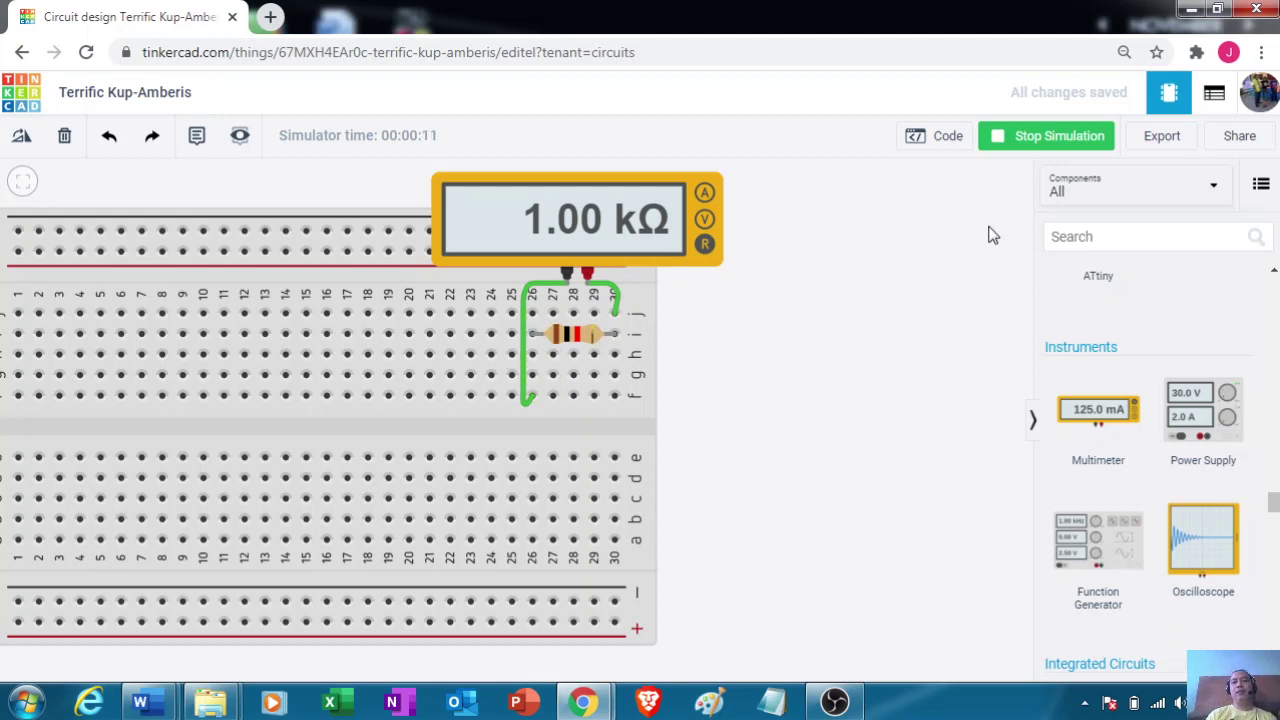
pyautogui.click(1040, 145)
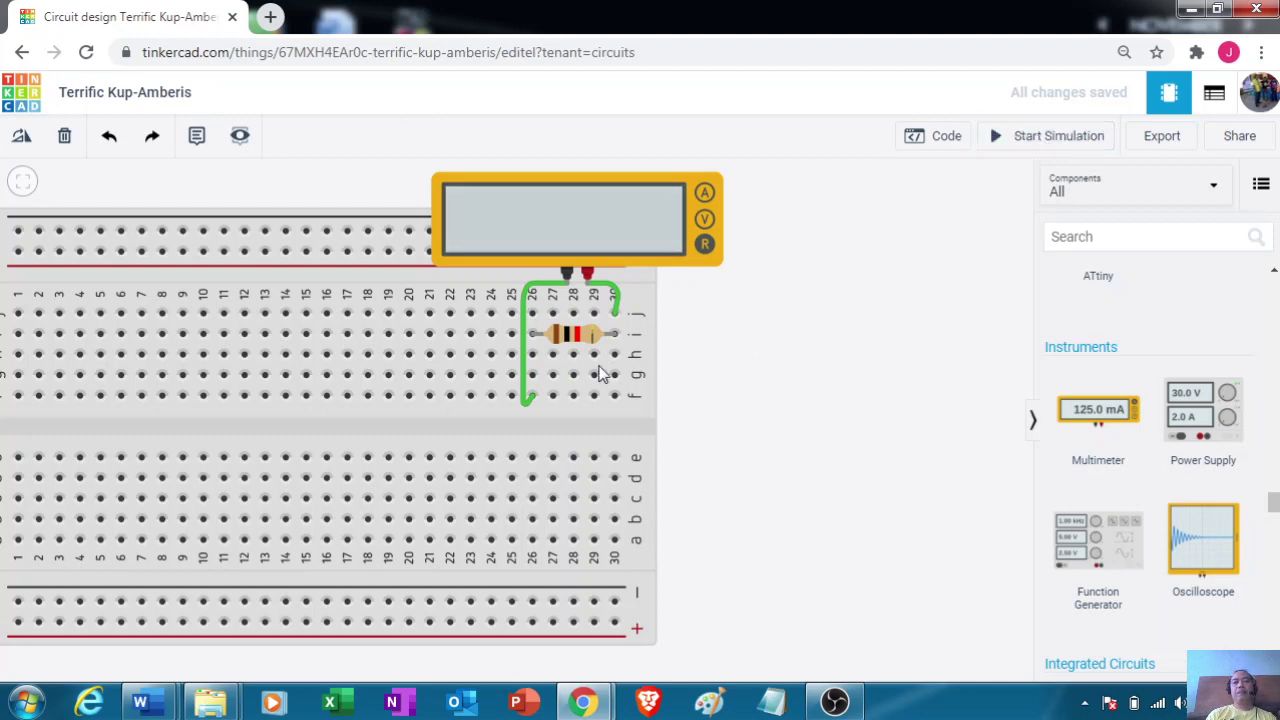
pyautogui.click(578, 340)
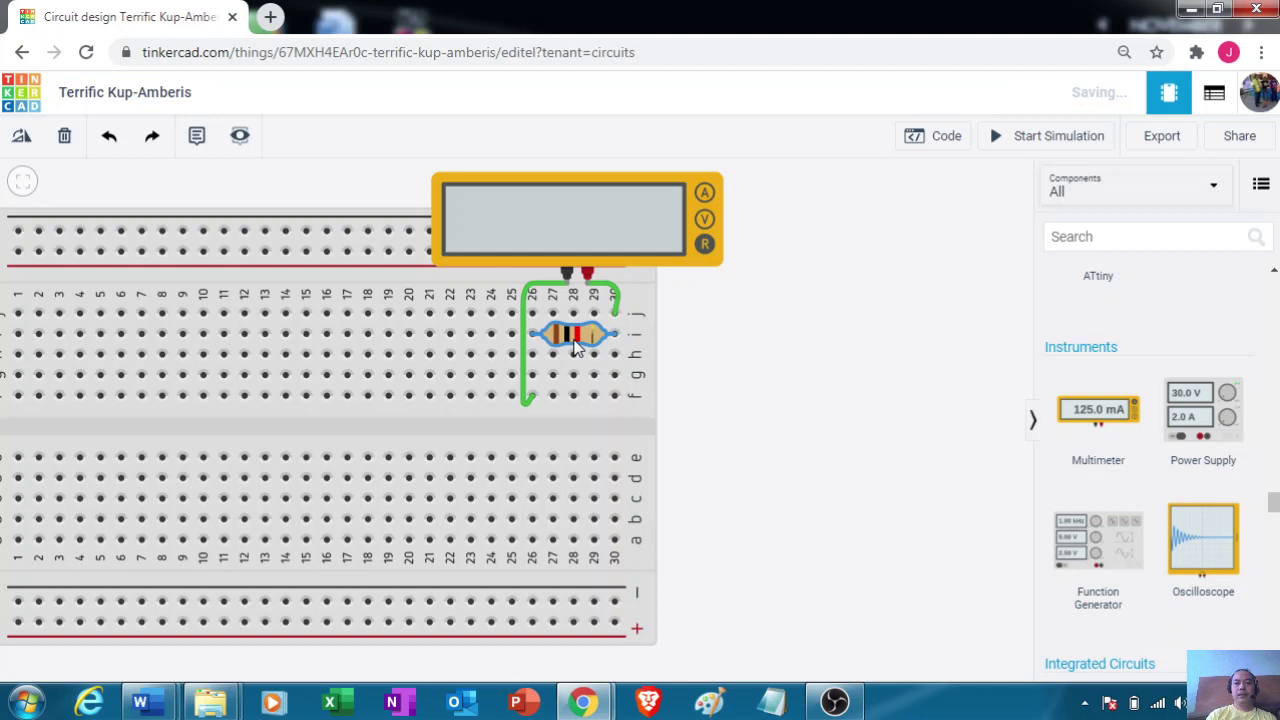
# Delete the multimeter and the resistor so that only the breadboard remains in the circuit.
pyautogui.click(618, 222)
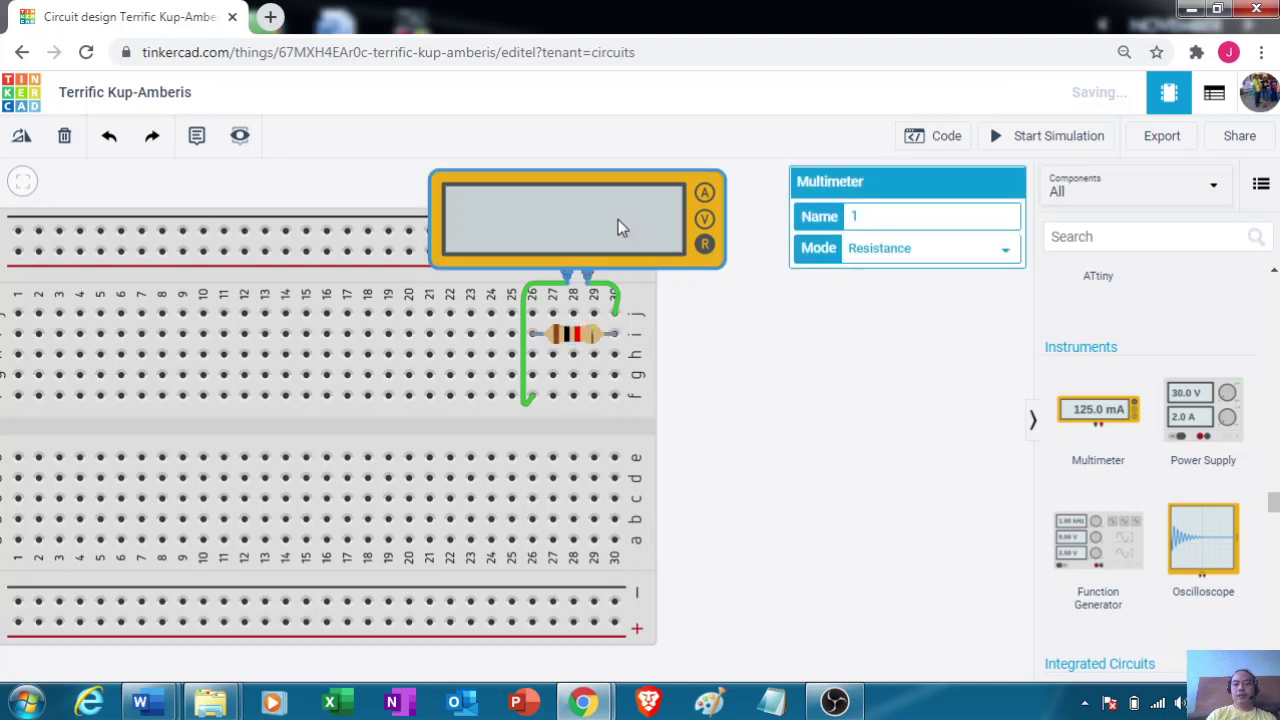
pyautogui.press('Delete')
pyautogui.click(578, 340)
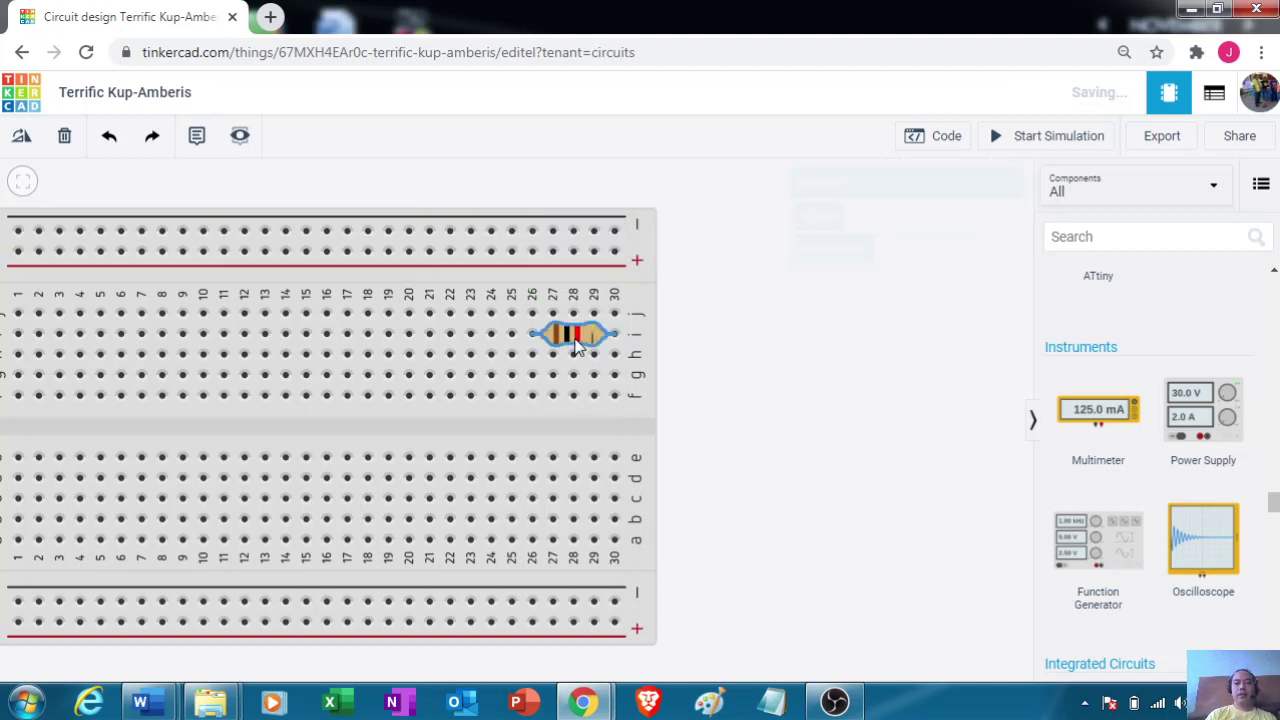
pyautogui.press('Delete')
pyautogui.moveTo(276, 190); pyautogui.dragTo(388, 210)
pyautogui.click(369, 376)
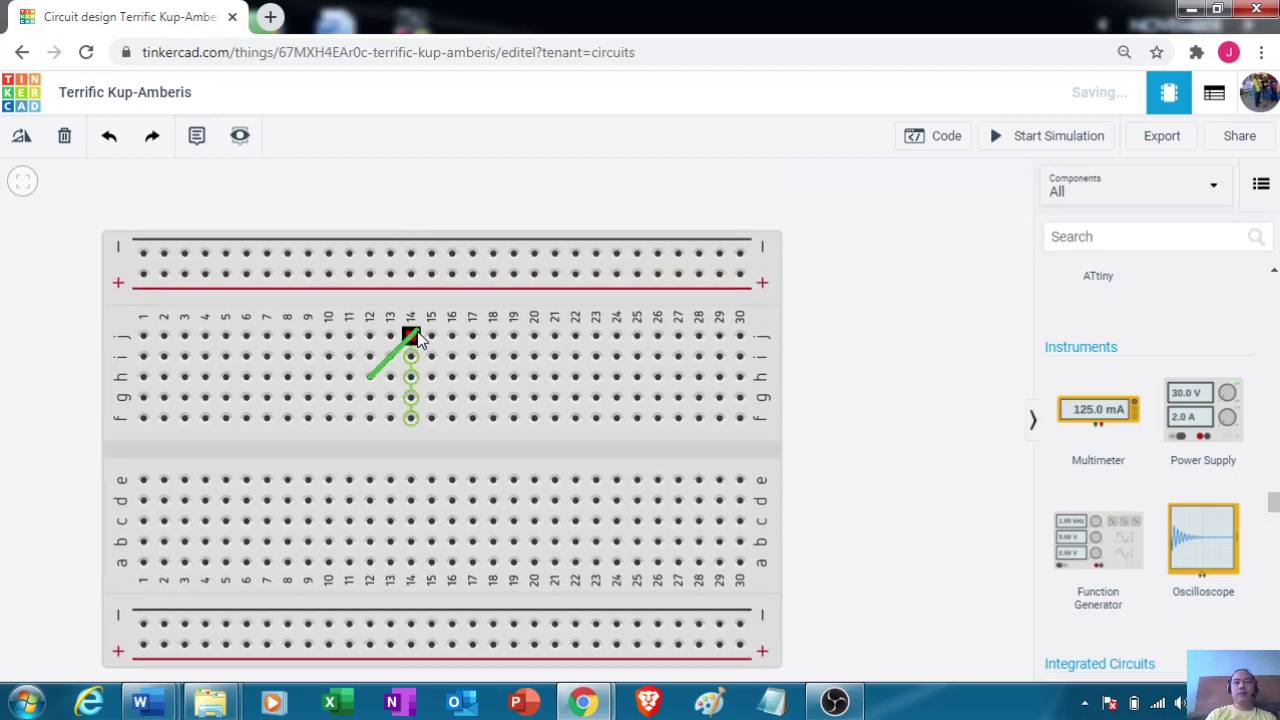
pyautogui.press('Escape')
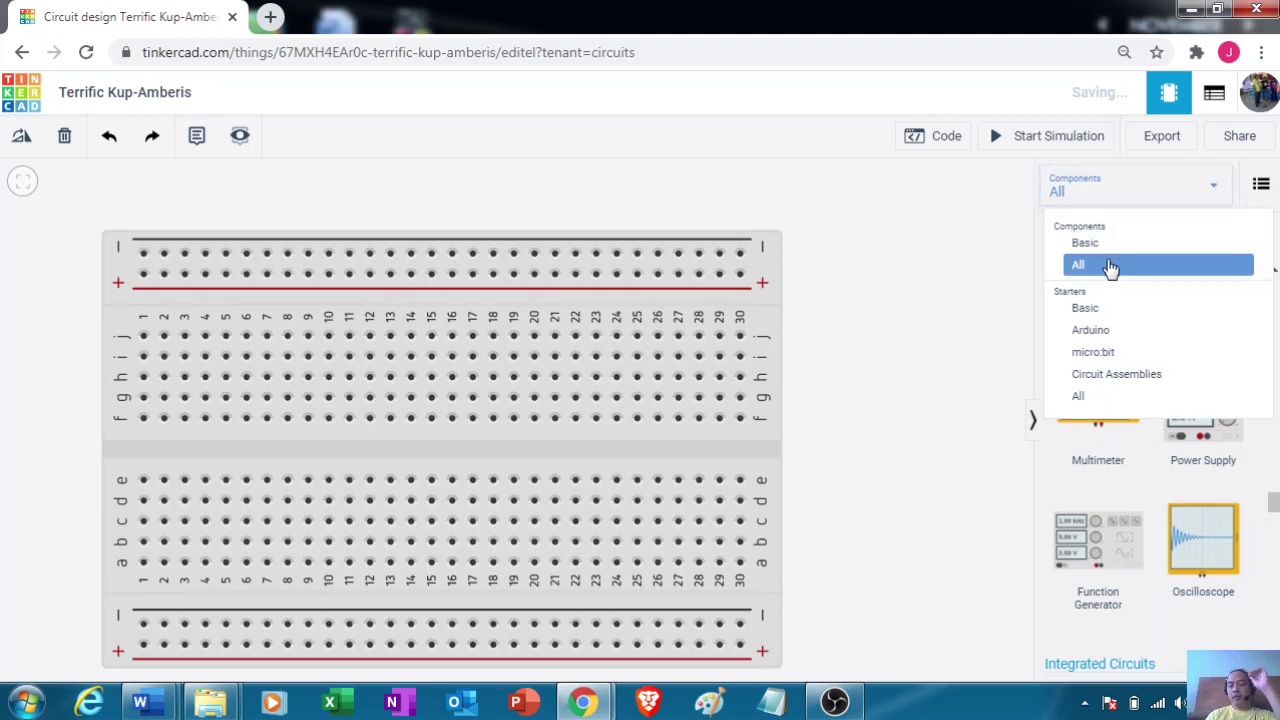
# Browse the Arduino starter circuits in the component library from beginning to end.
pyautogui.click(1099, 340)
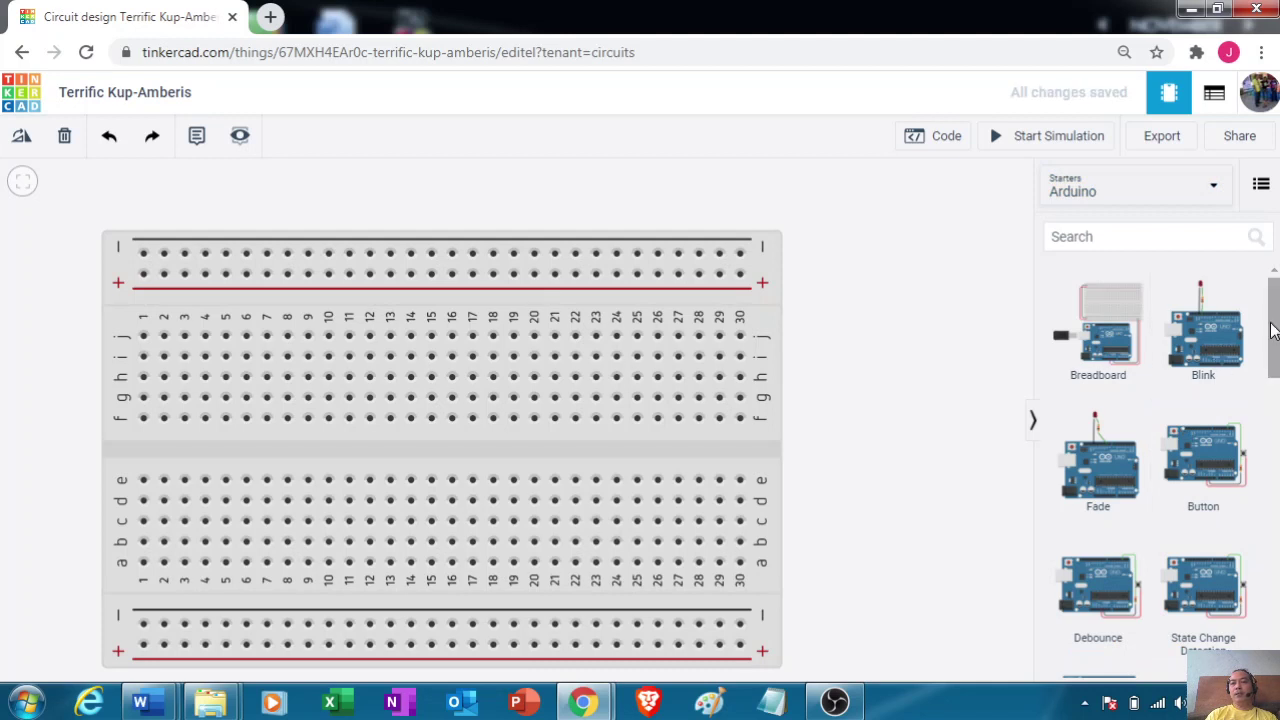
pyautogui.moveTo(1273, 330); pyautogui.dragTo(1275, 565)
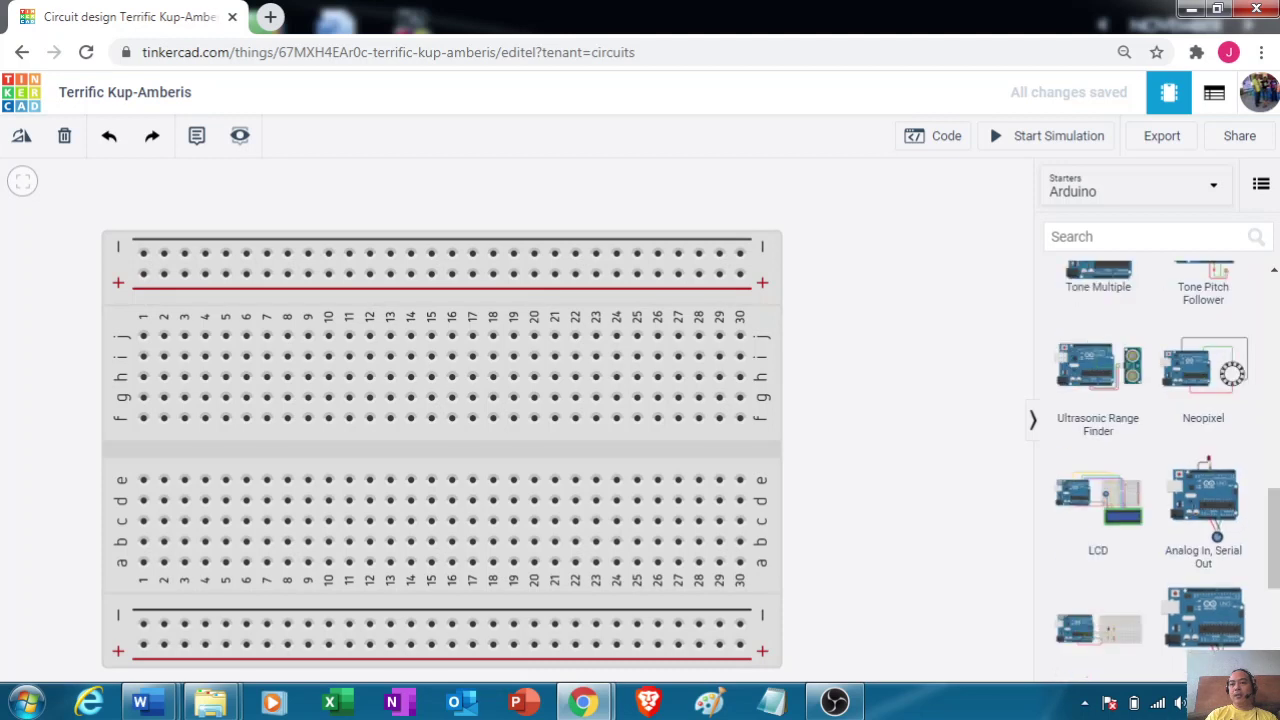
pyautogui.moveTo(1276, 518); pyautogui.dragTo(1249, 260)
# Return the library to all components and add an Arduino Uno R3 from the microcontrollers to the workplane.
pyautogui.click(1179, 197)
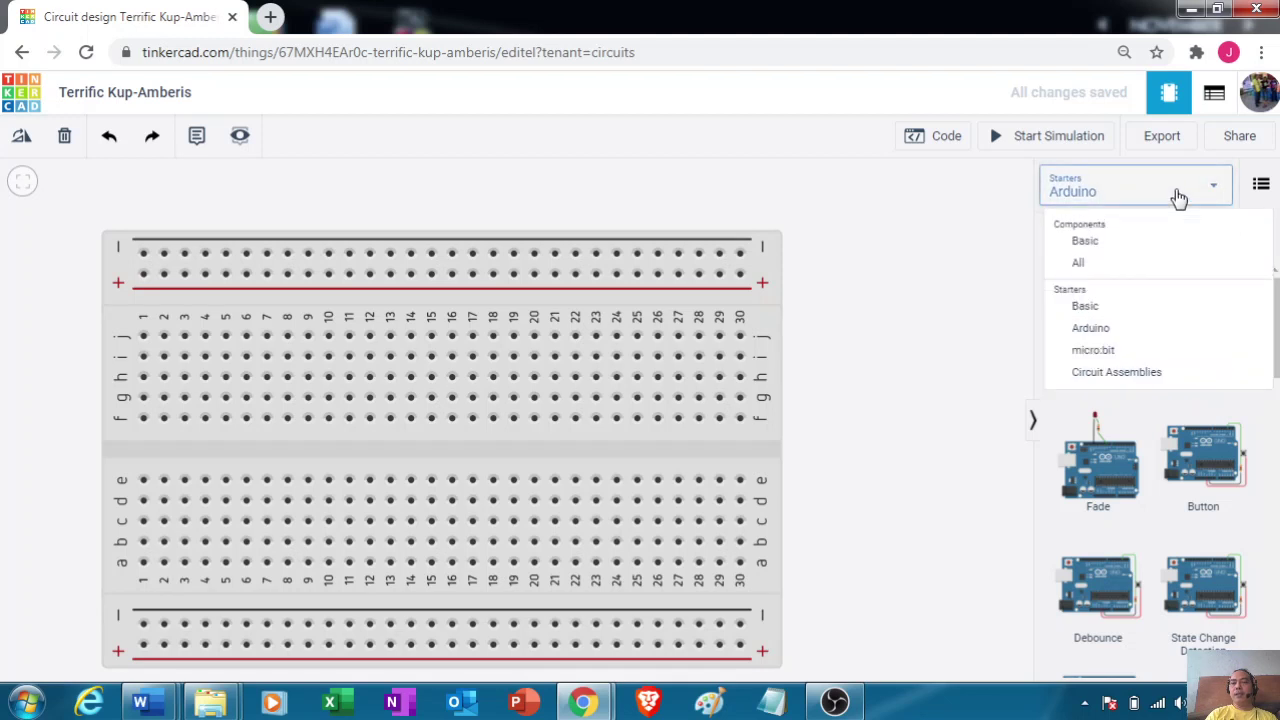
pyautogui.click(1100, 268)
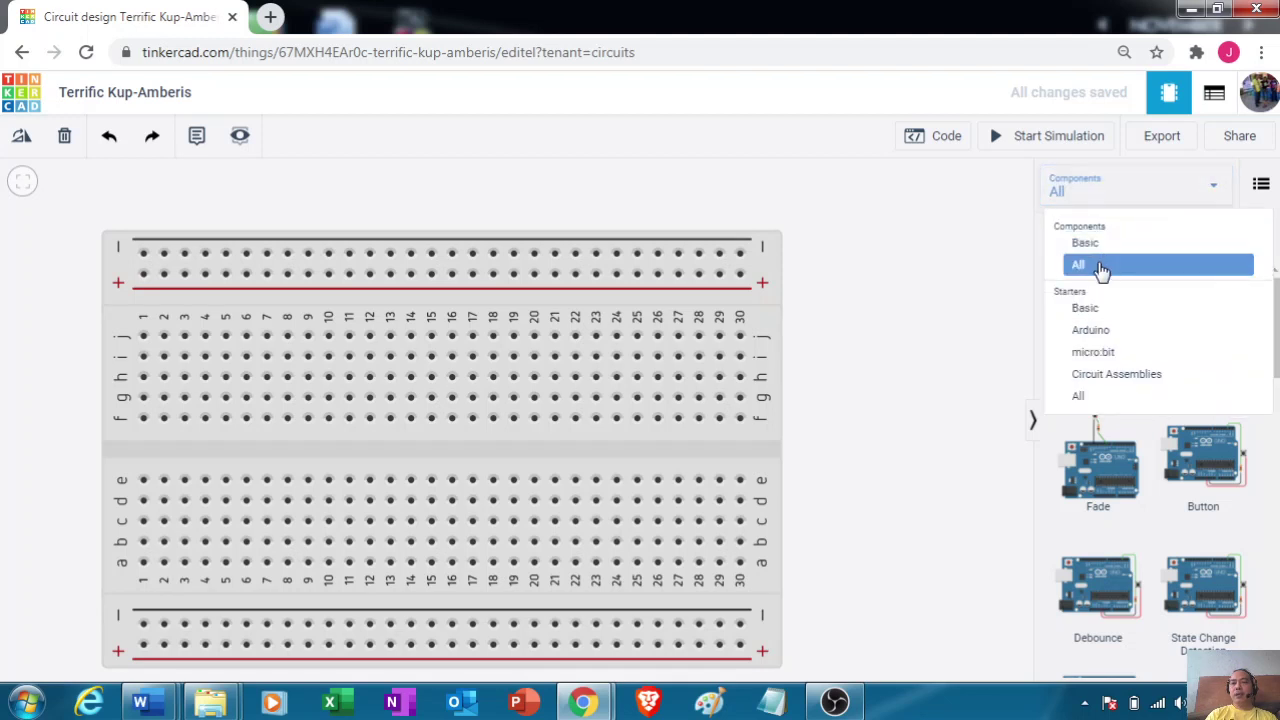
pyautogui.moveTo(1275, 290); pyautogui.dragTo(1275, 492)
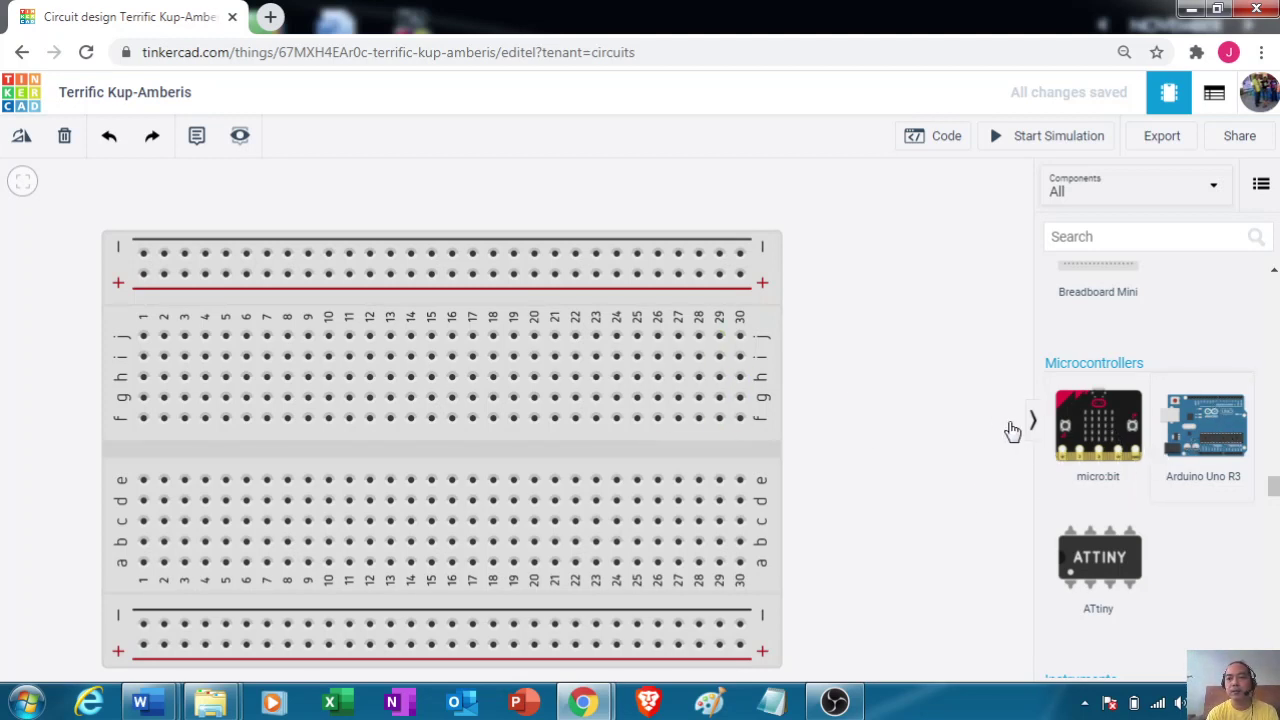
pyautogui.click(849, 404)
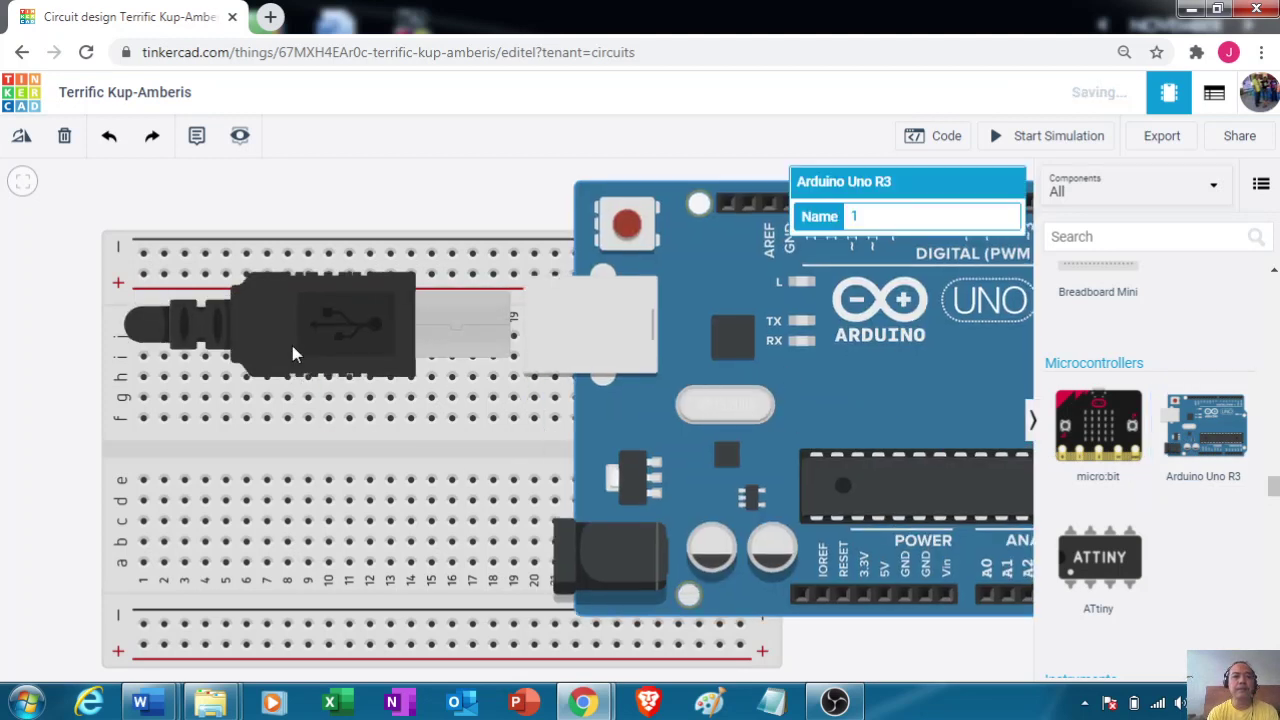
# Separate the overlapping parts, fitting the circuit in view and placing the Arduino Uno directly to the left of the breadboard.
pyautogui.moveTo(306, 457); pyautogui.dragTo(248, 452)
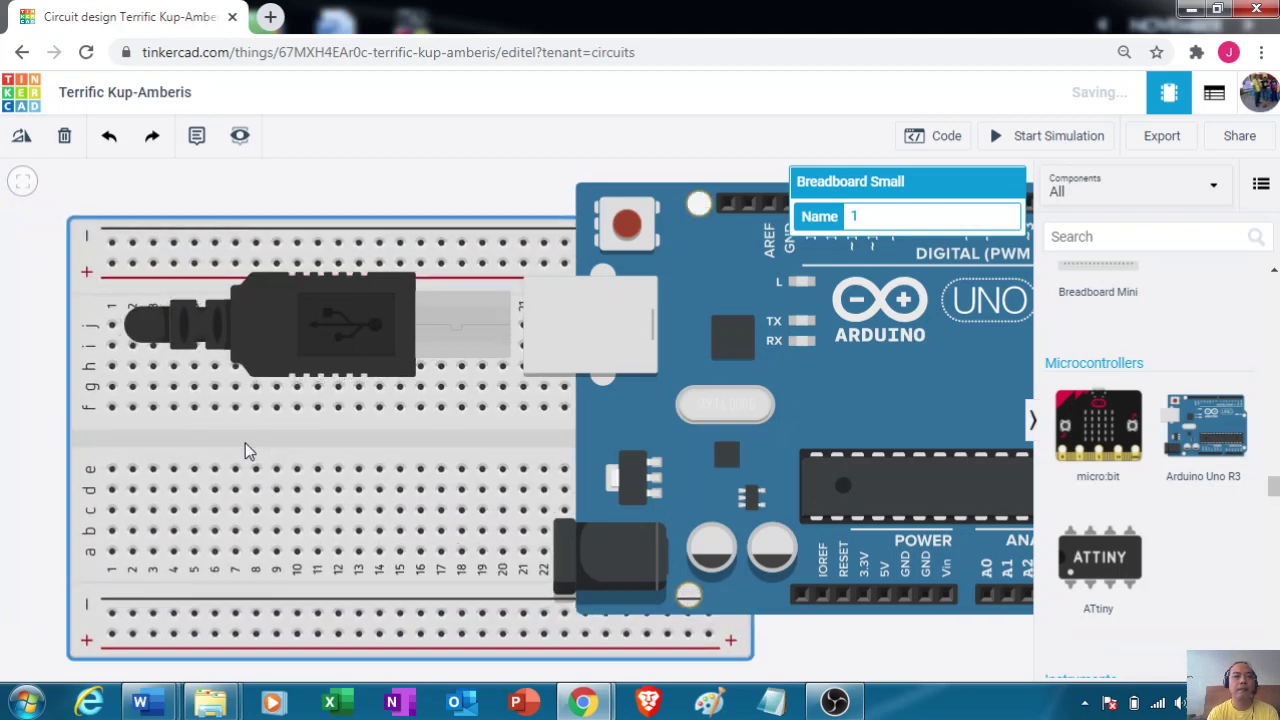
pyautogui.click(23, 184)
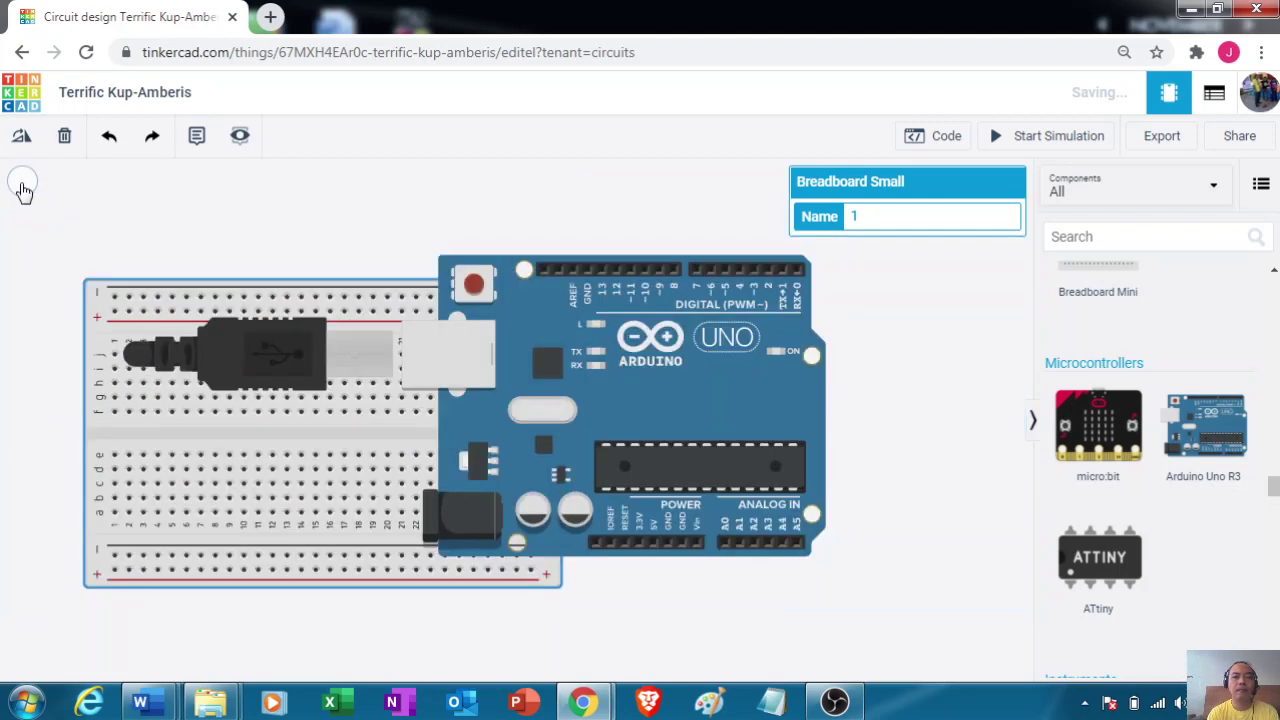
pyautogui.moveTo(636, 372); pyautogui.dragTo(388, 508)
pyautogui.moveTo(348, 356); pyautogui.dragTo(763, 333)
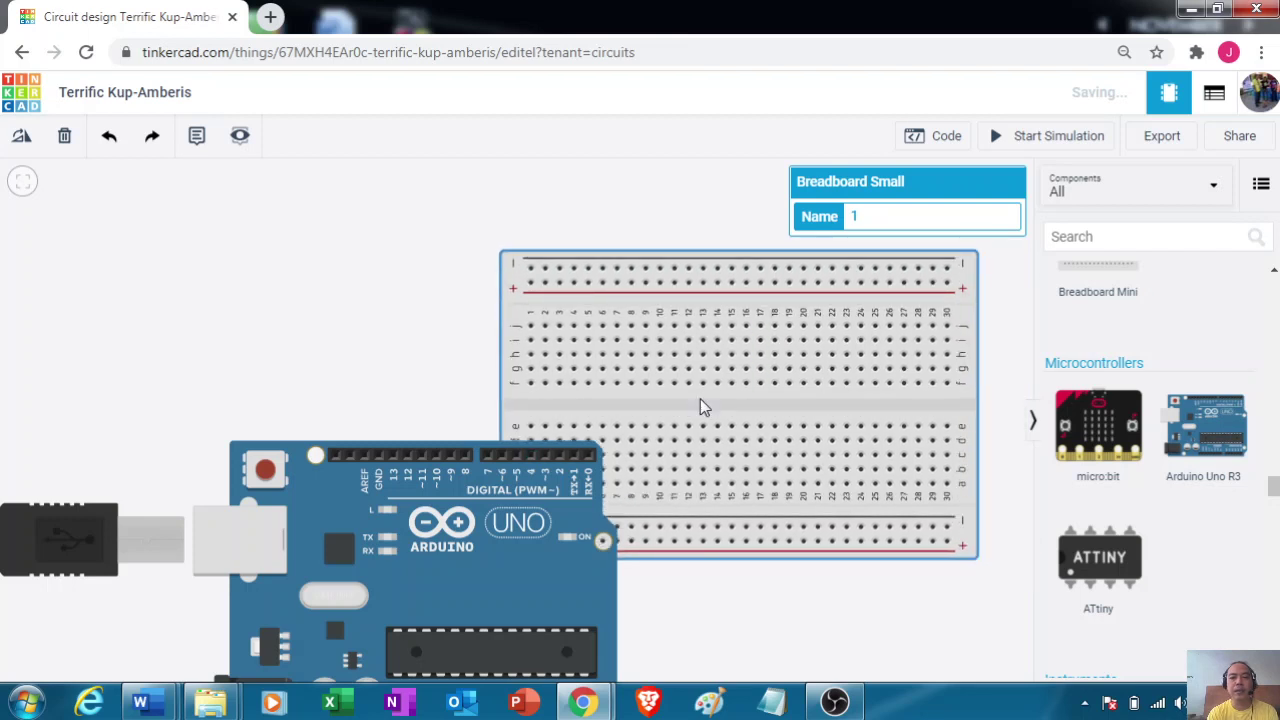
pyautogui.moveTo(445, 488); pyautogui.dragTo(308, 330)
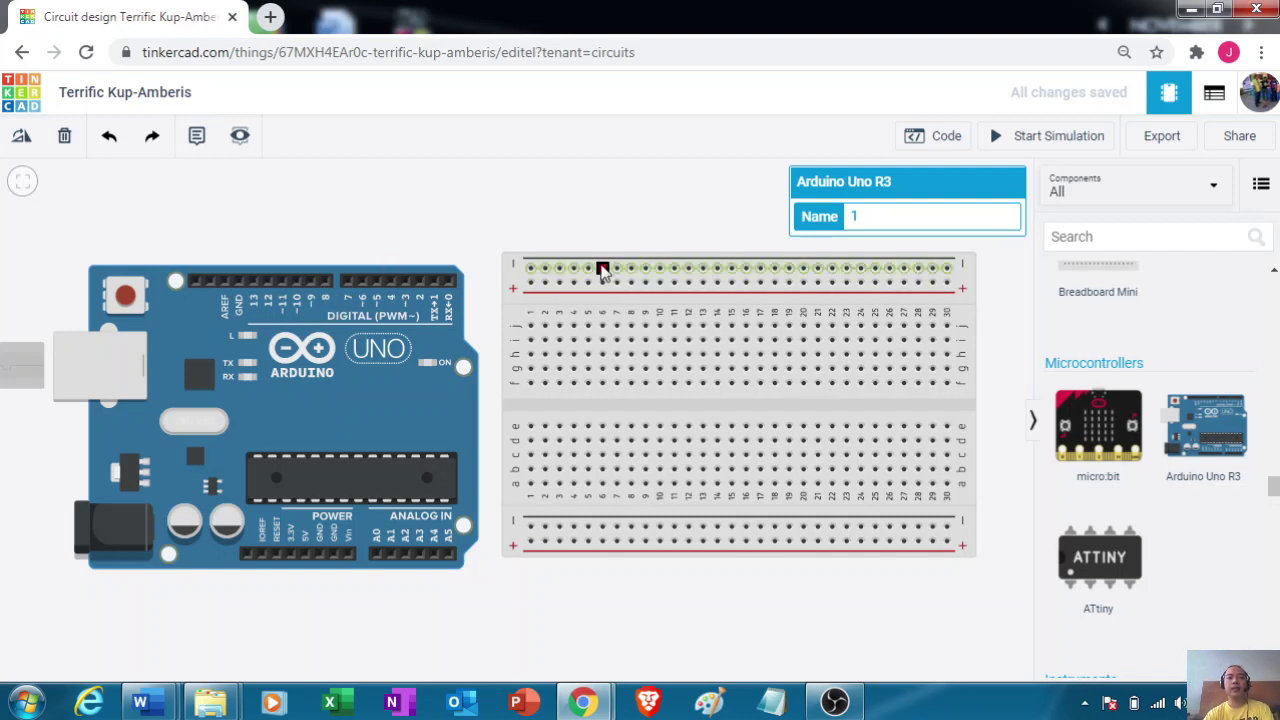
pyautogui.click(656, 221)
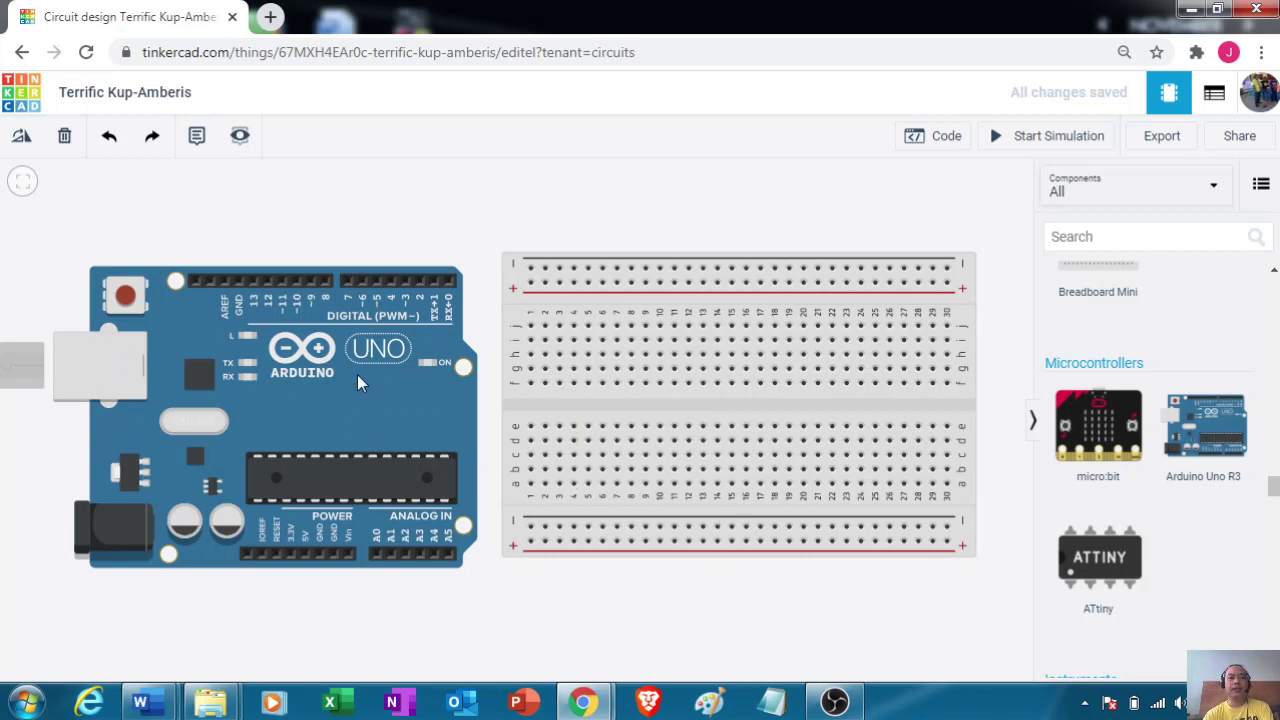
# Adjust the Arduino Uno's vertical position so it lines up with the breadboard beside it.
pyautogui.moveTo(355, 383); pyautogui.dragTo(360, 413)
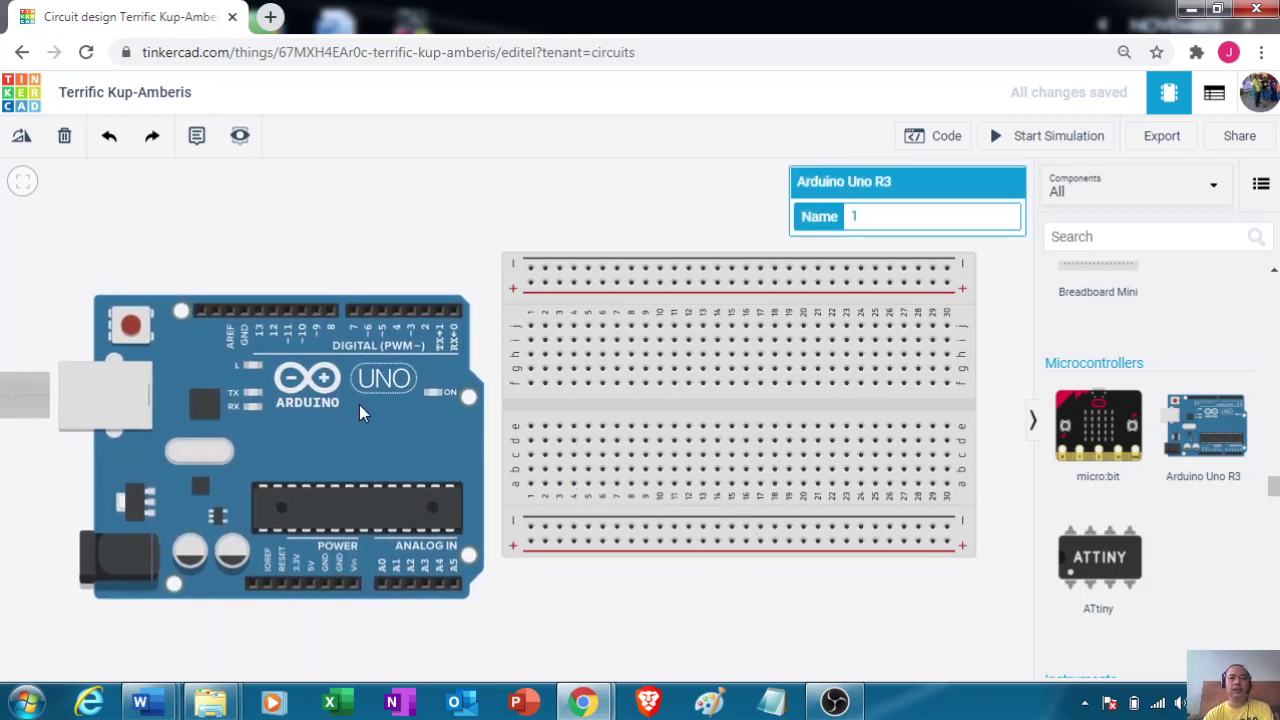
pyautogui.click(562, 648)
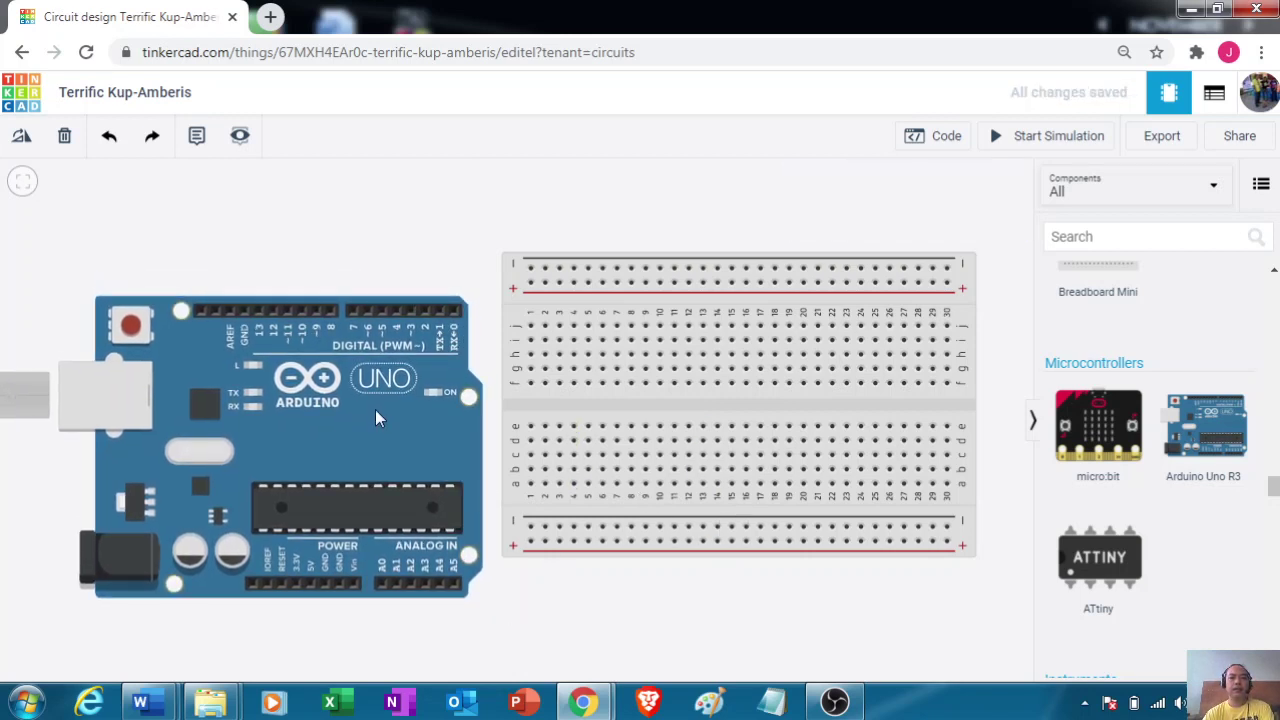
pyautogui.moveTo(388, 410); pyautogui.dragTo(391, 376)
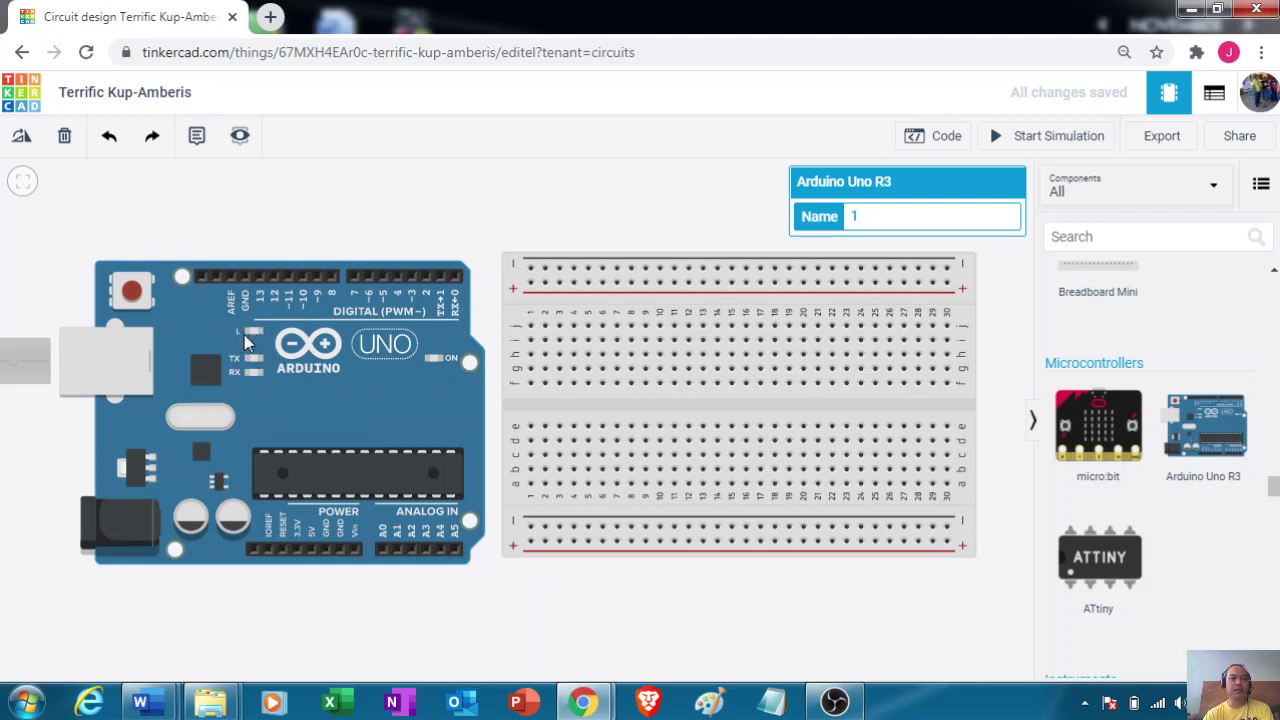
pyautogui.click(455, 220)
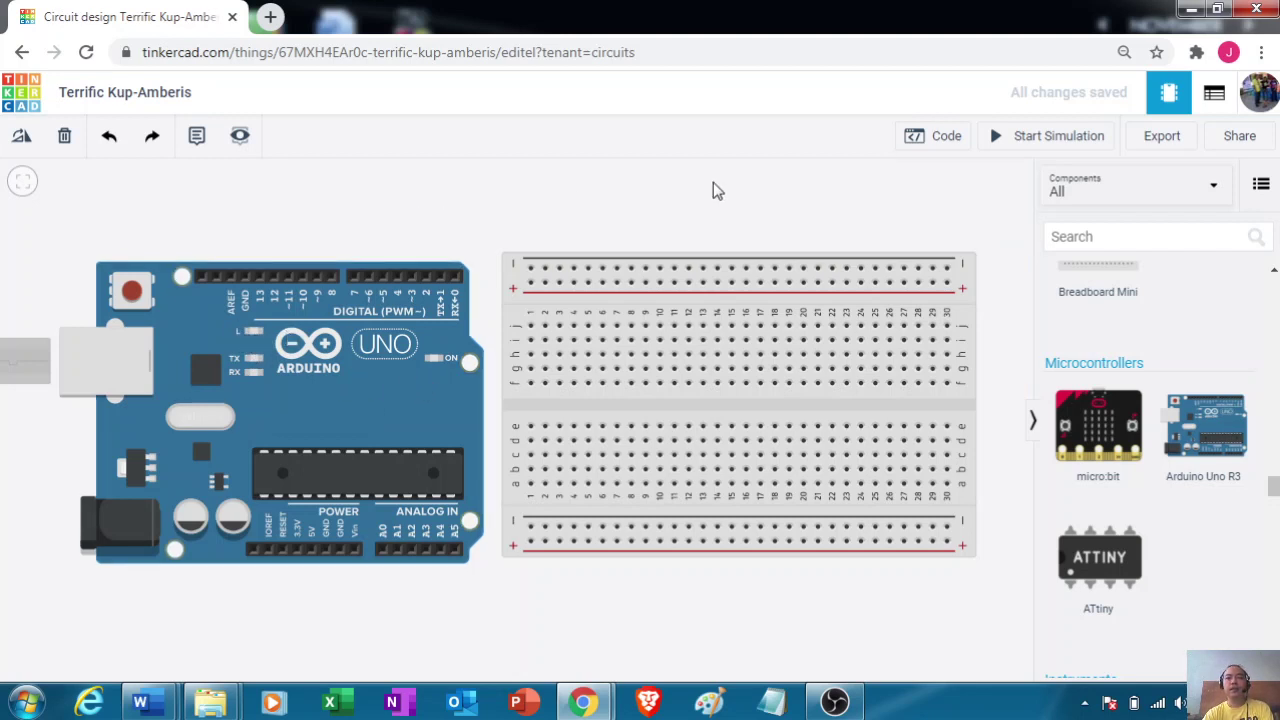
# Show the Arduino's block code, move the default blink stack higher in the code area, and run and stop the simulation.
pyautogui.click(944, 138)
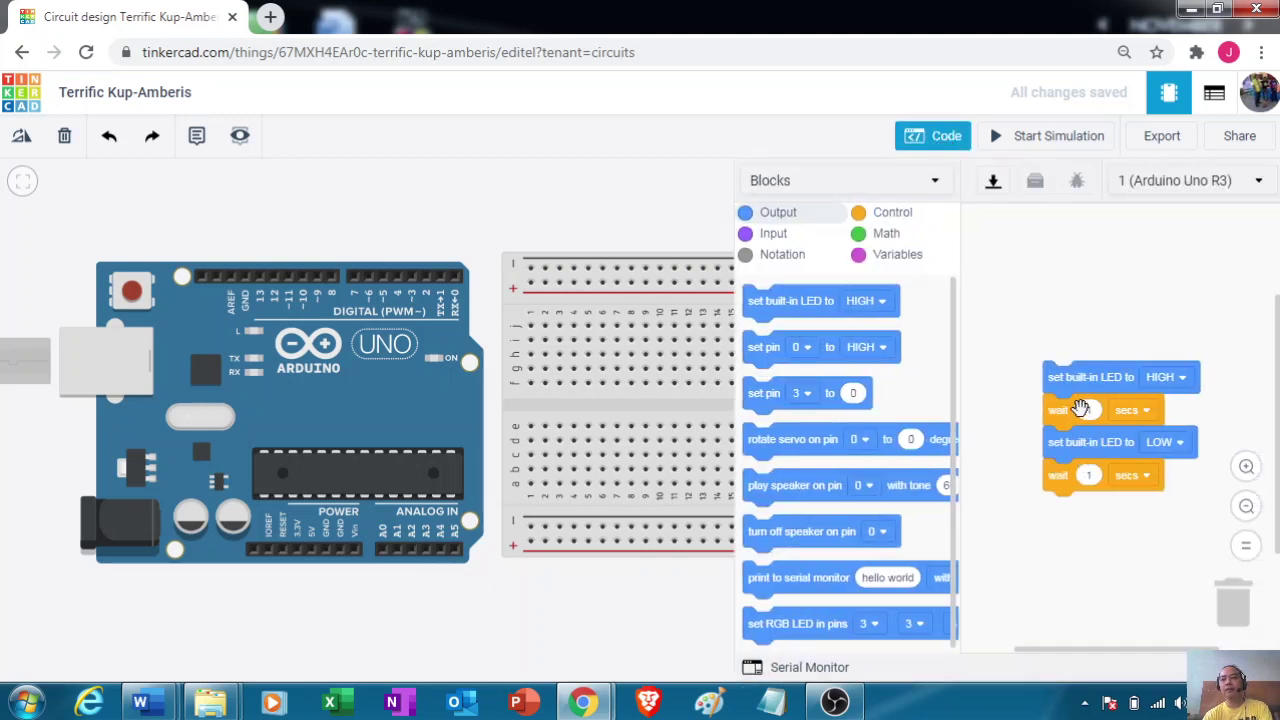
pyautogui.moveTo(1070, 385); pyautogui.dragTo(1029, 285)
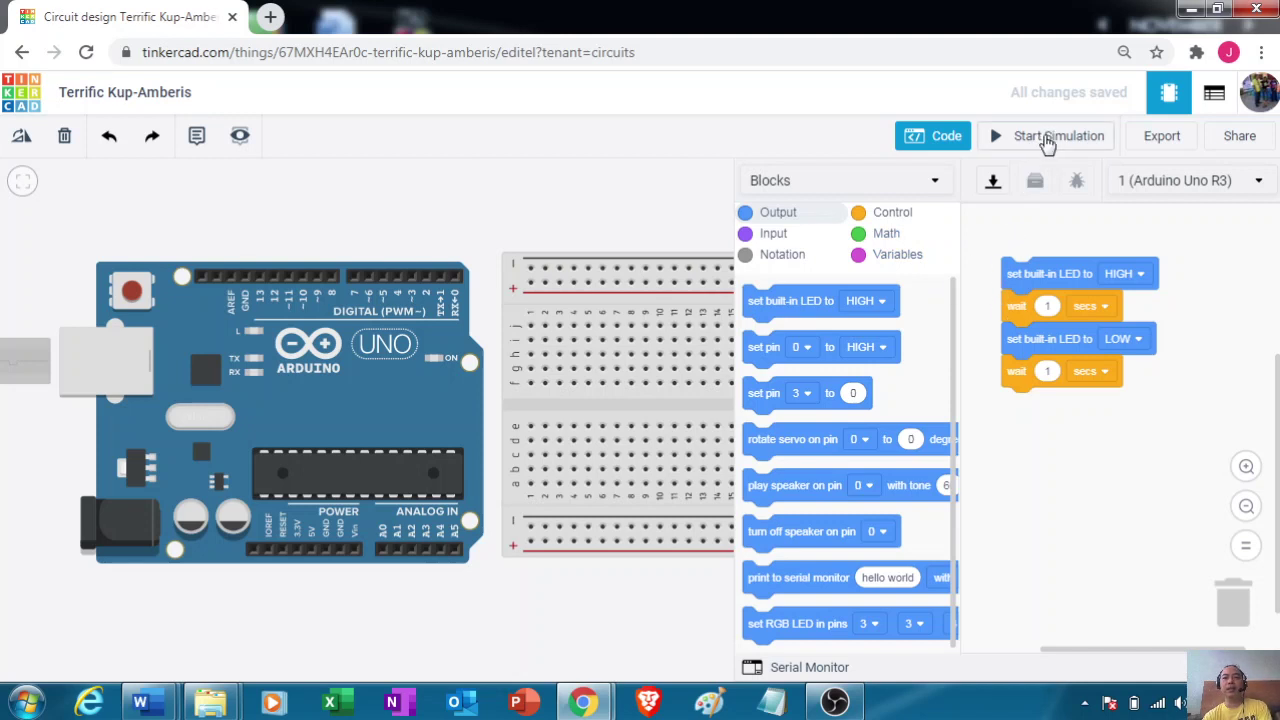
pyautogui.click(1046, 140)
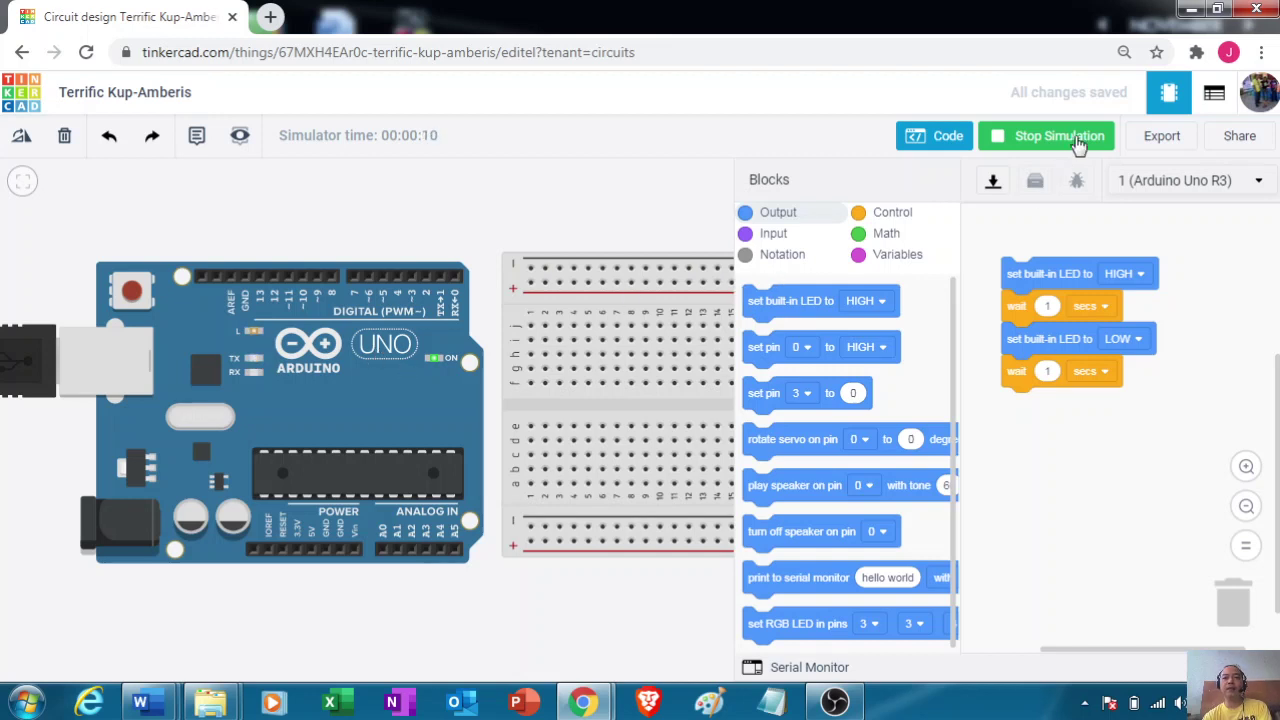
pyautogui.click(1077, 142)
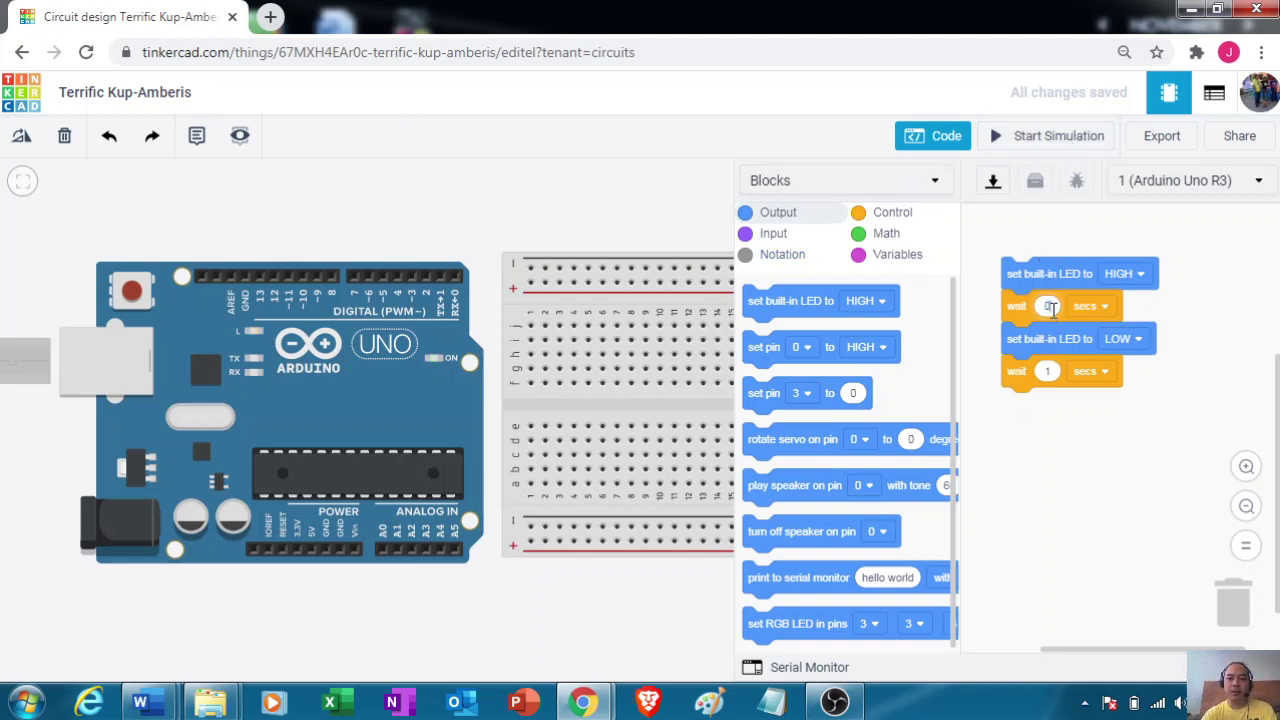
# Set both wait blocks of the blink code to 0.1 secs, then run and stop the simulation.
pyautogui.write('.1')
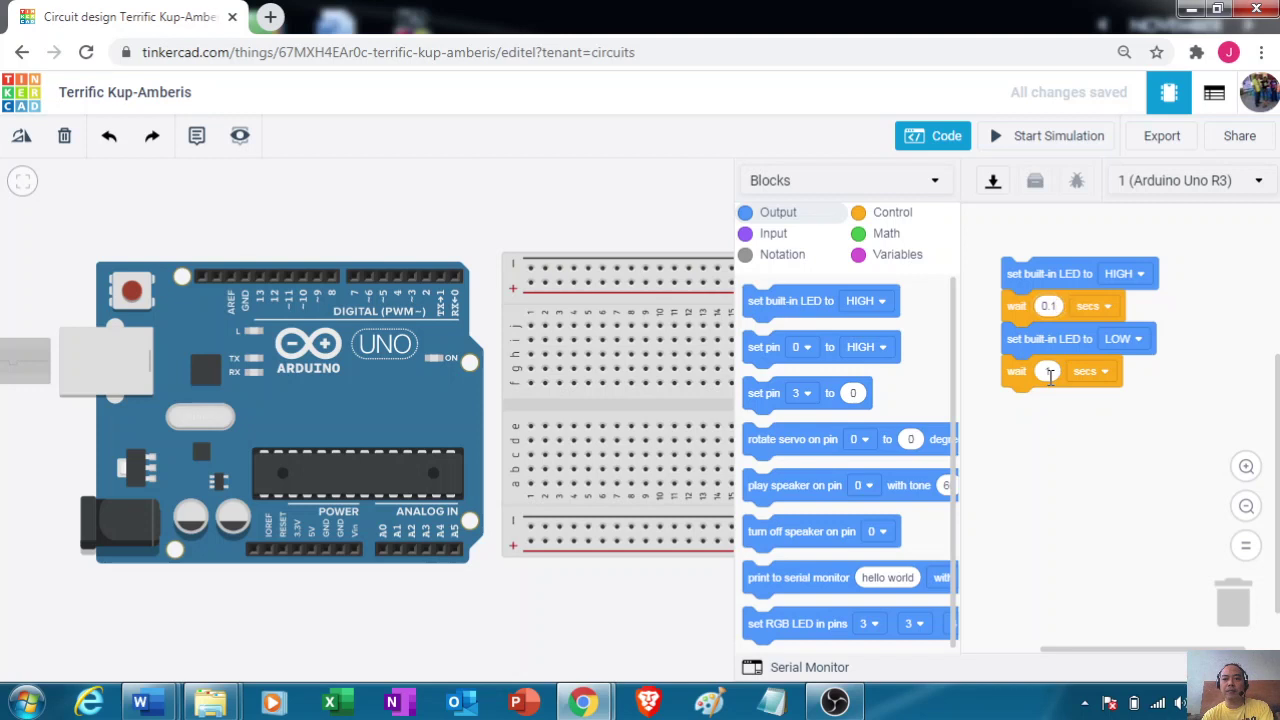
pyautogui.write('0.1')
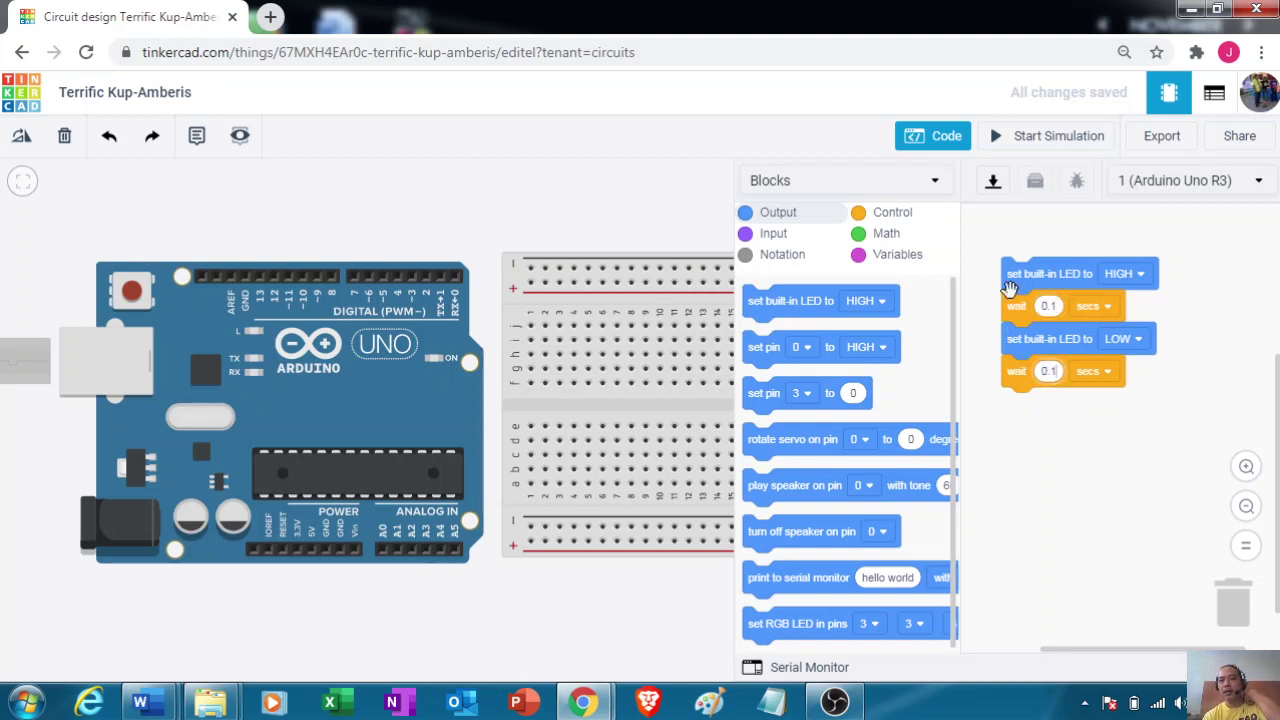
pyautogui.click(1062, 137)
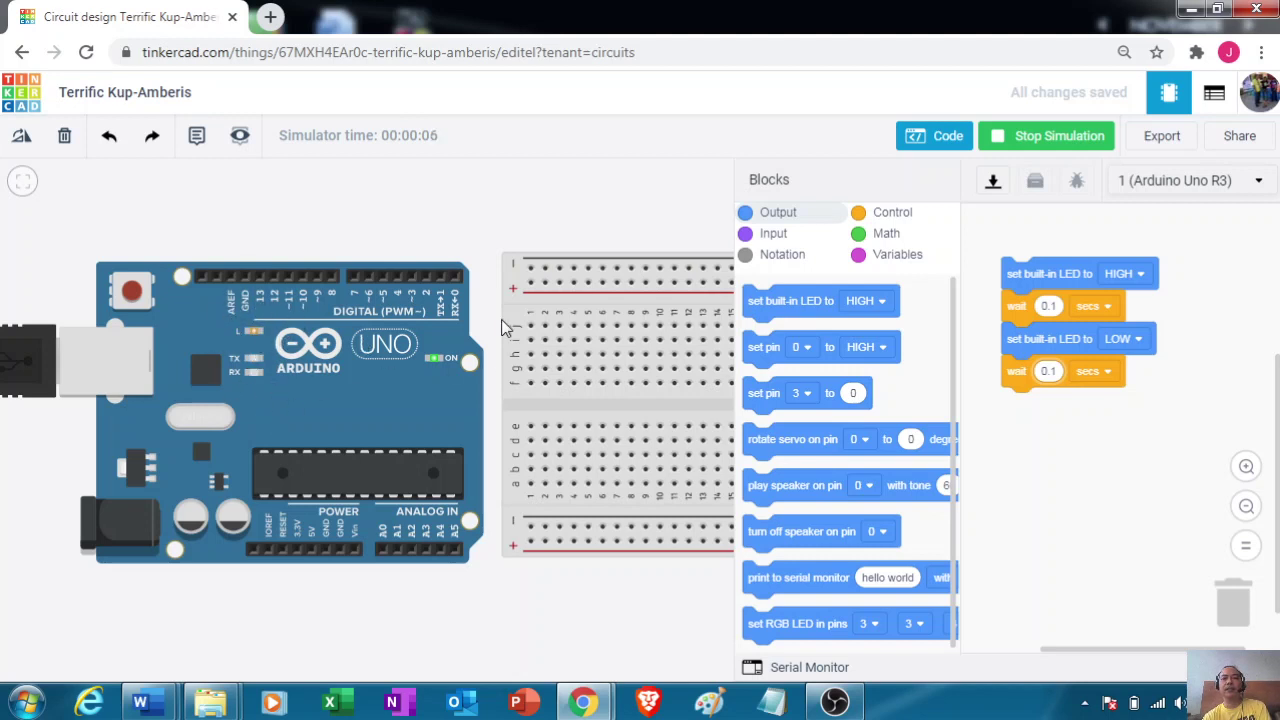
pyautogui.click(1041, 143)
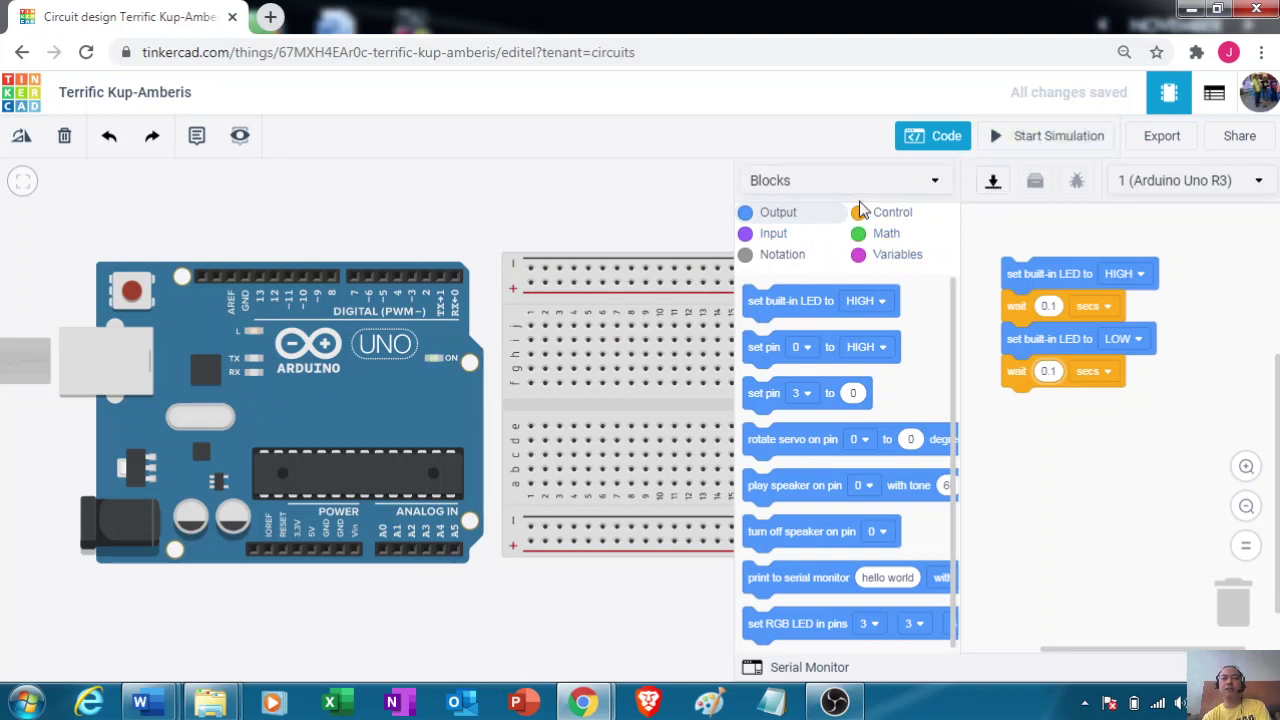
# Switch the code editor from blocks to Text and accept the loss of the blocks.
pyautogui.click(929, 186)
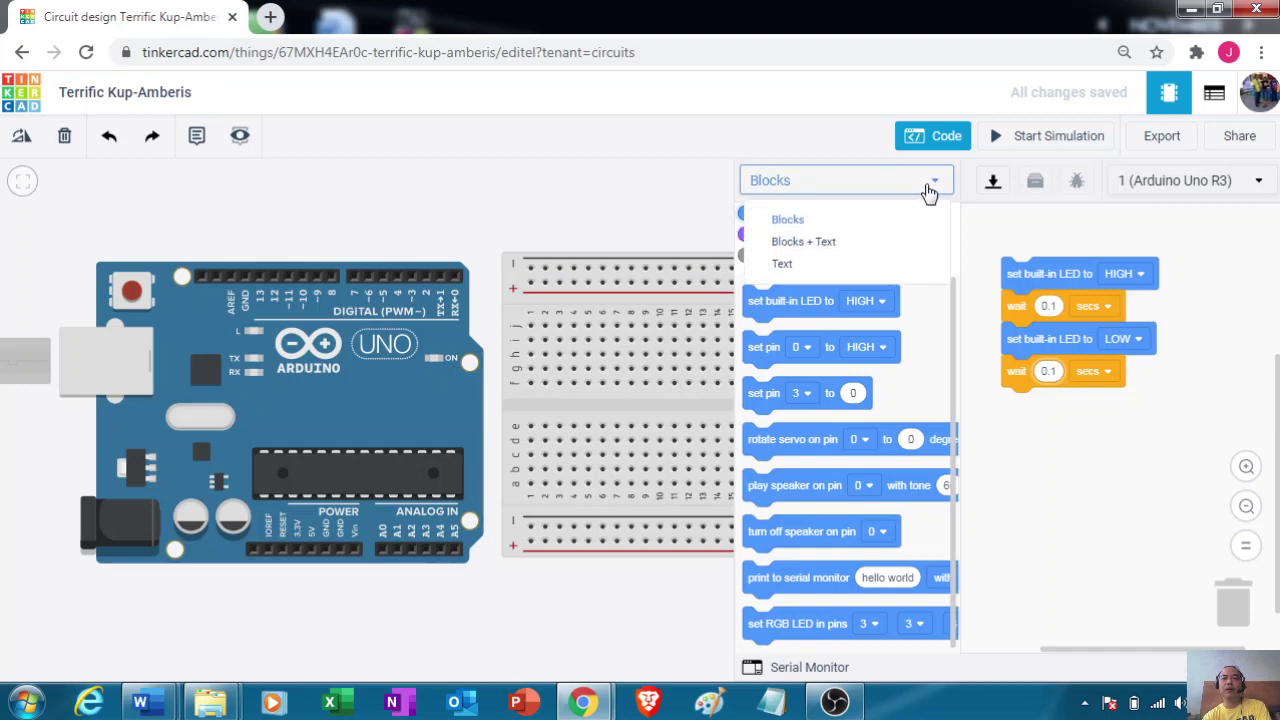
pyautogui.click(790, 266)
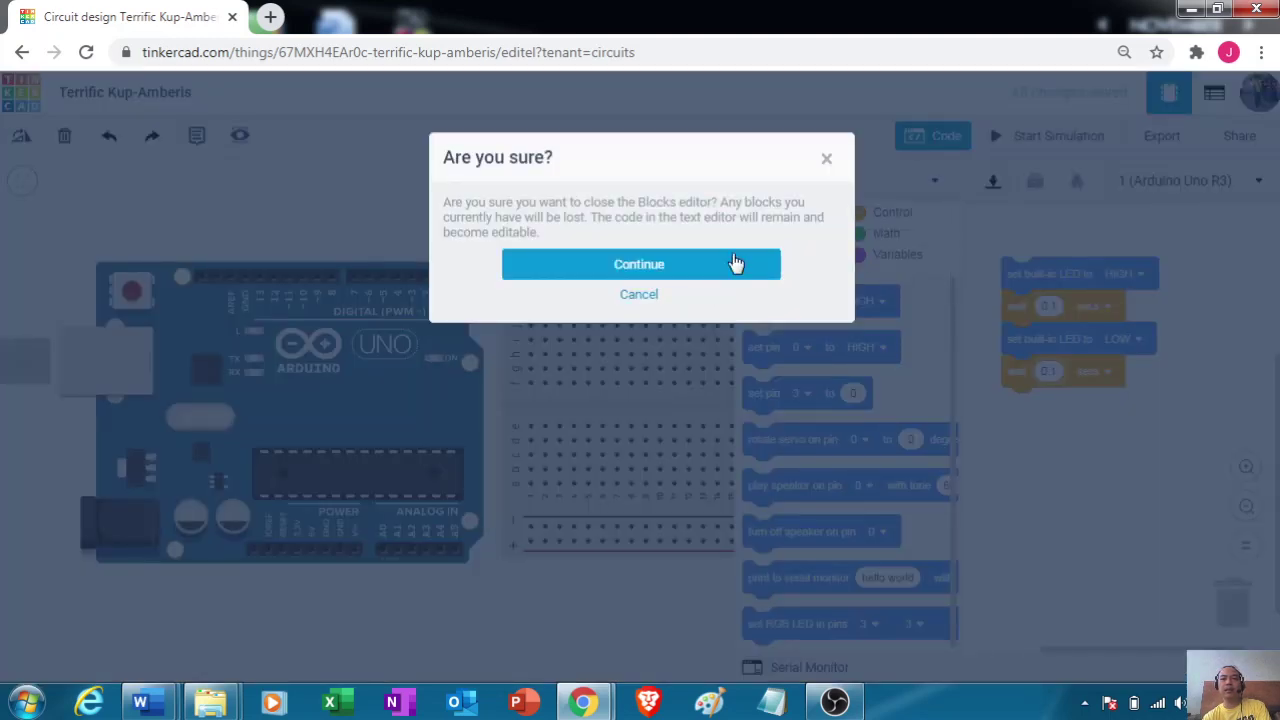
pyautogui.click(735, 263)
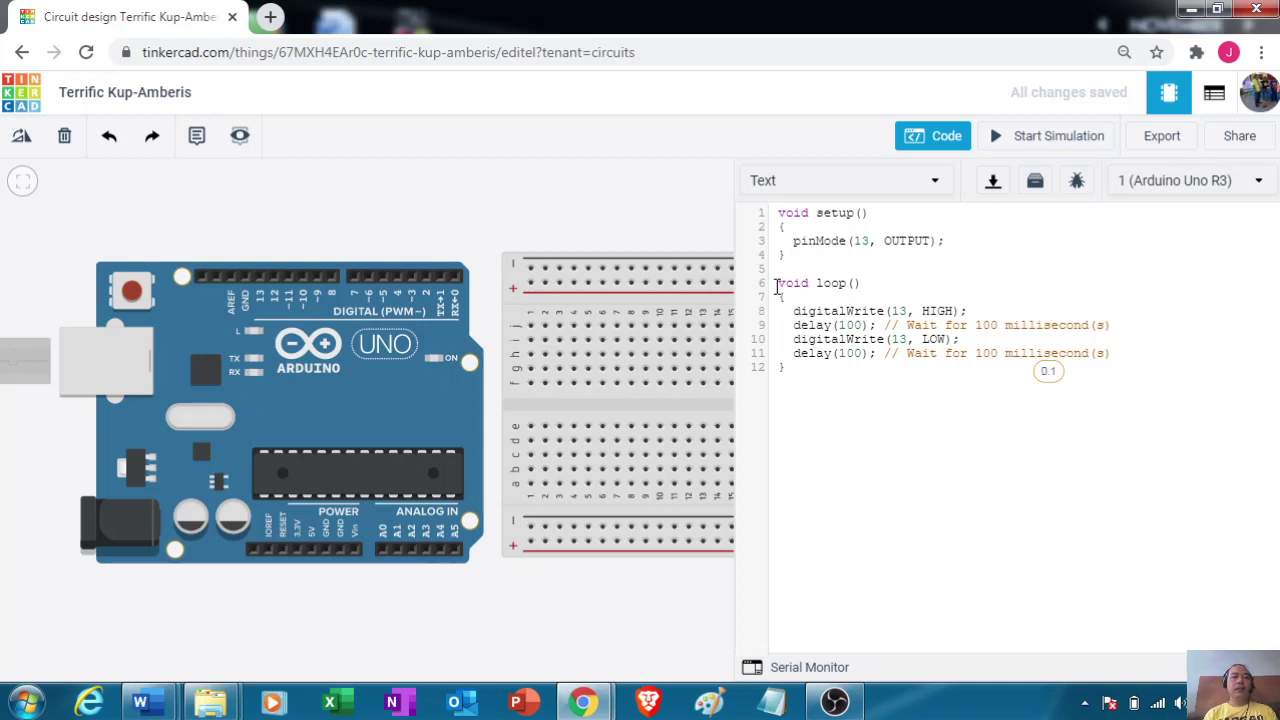
# Examine the setup and loop functions in the text code, highlighting their header lines.
pyautogui.moveTo(776, 285); pyautogui.dragTo(809, 375)
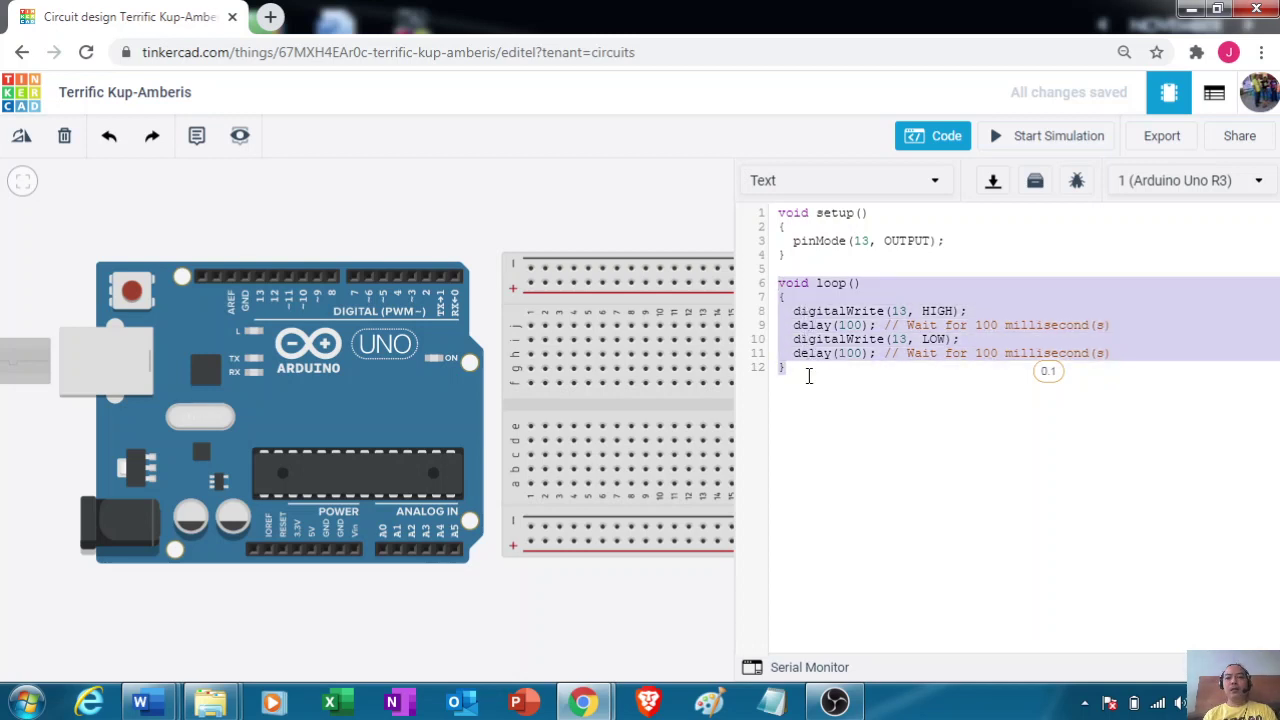
pyautogui.click(809, 292)
pyautogui.moveTo(871, 282); pyautogui.dragTo(775, 287)
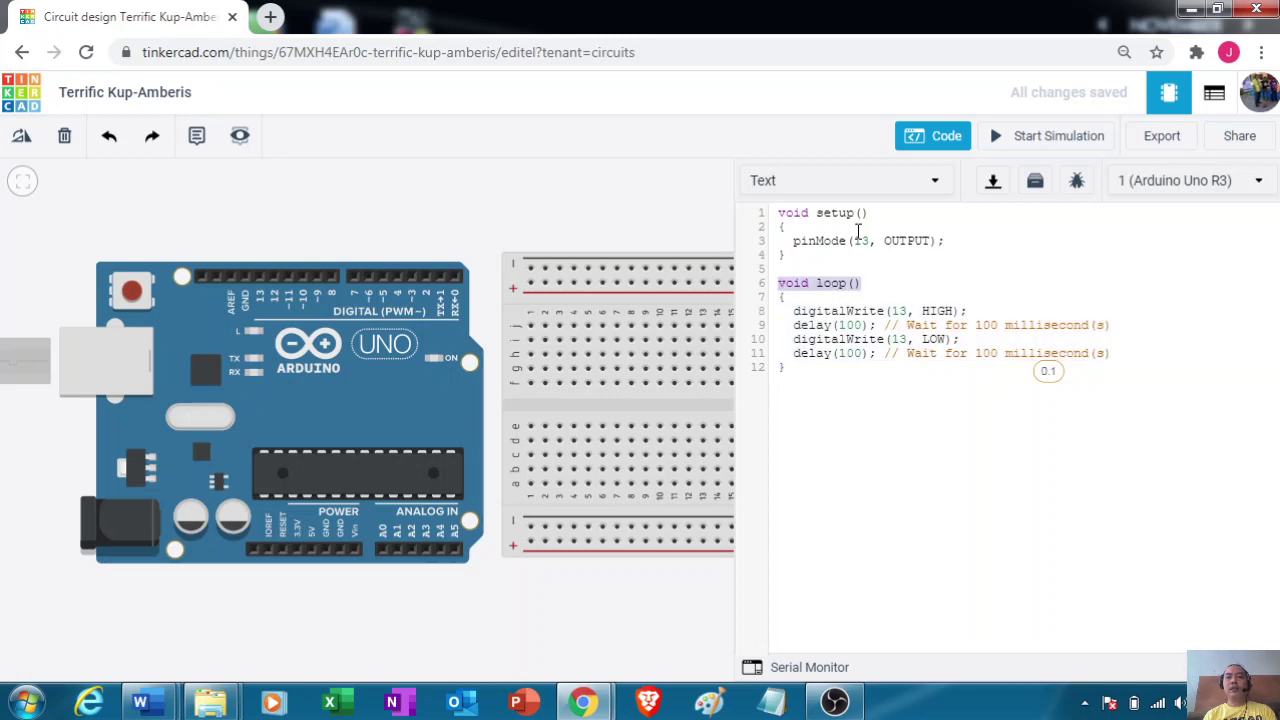
pyautogui.moveTo(871, 212); pyautogui.dragTo(781, 215)
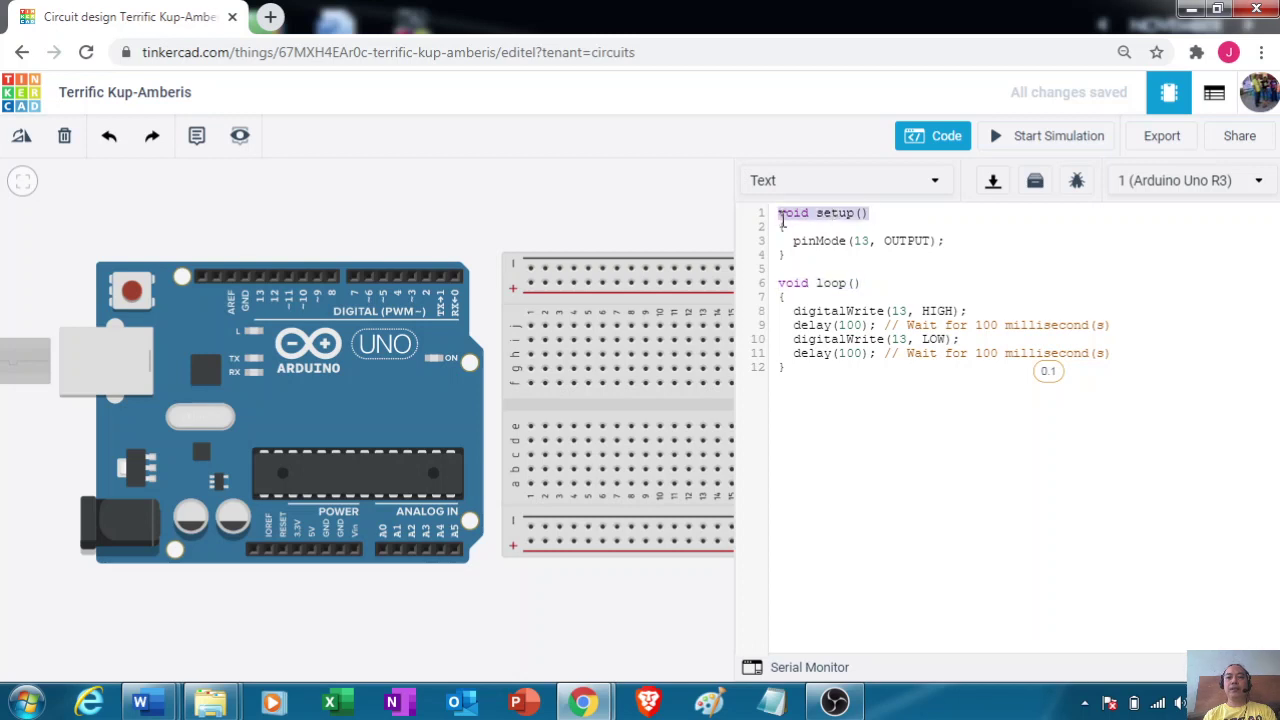
pyautogui.moveTo(866, 283); pyautogui.dragTo(773, 288)
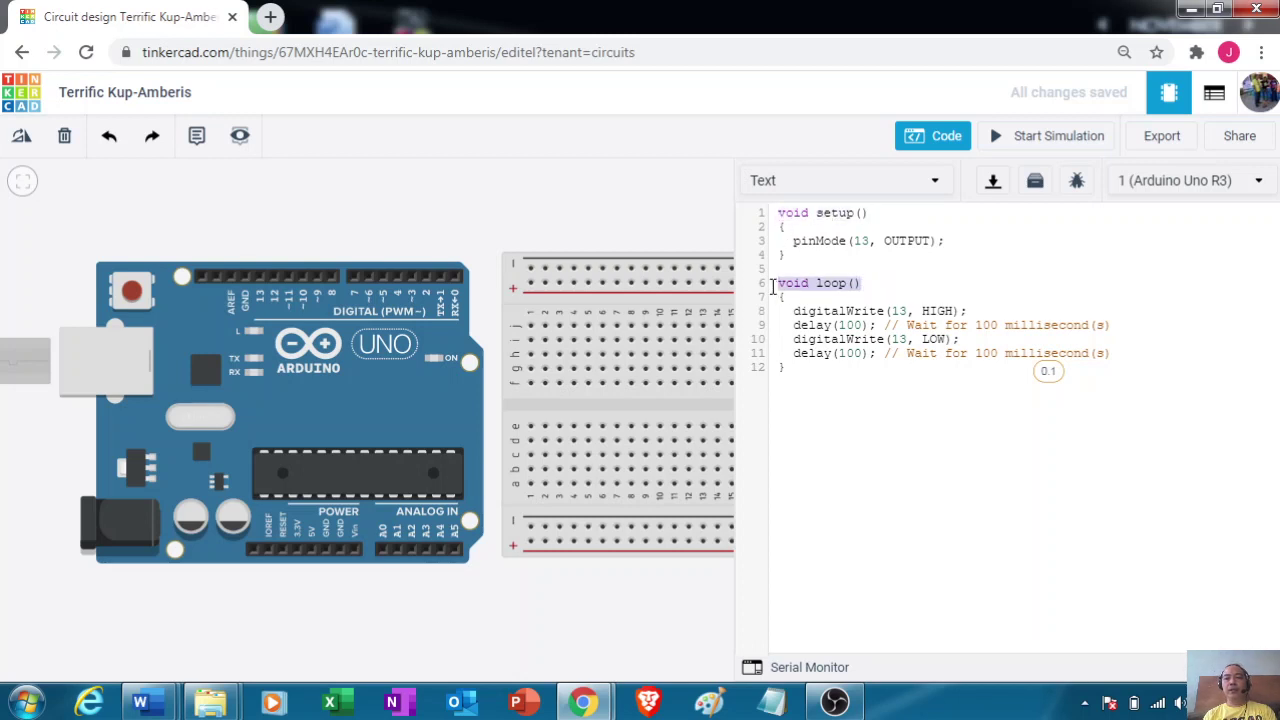
pyautogui.moveTo(869, 212); pyautogui.dragTo(975, 254)
pyautogui.click(975, 254)
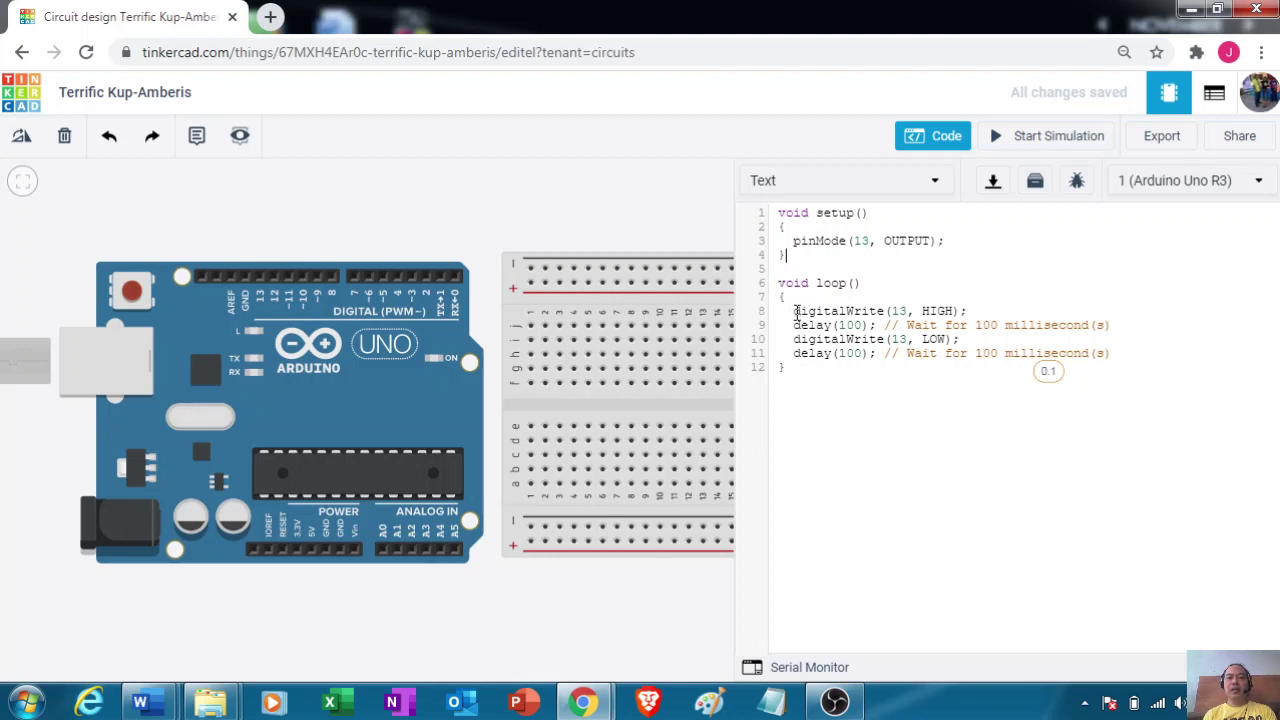
# Examine the first digitalWrite statement in the loop function, highlighting the whole line, the function name and its pin number 13.
pyautogui.moveTo(793, 311); pyautogui.dragTo(980, 318)
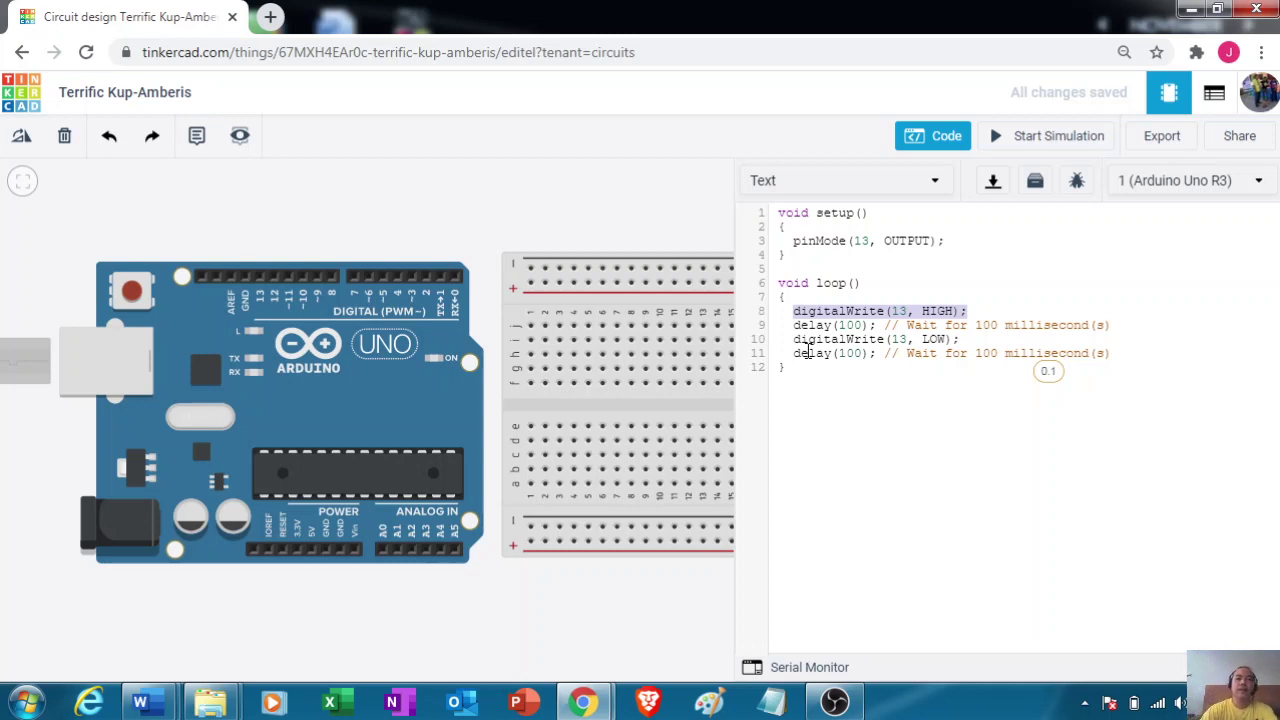
pyautogui.click(855, 326)
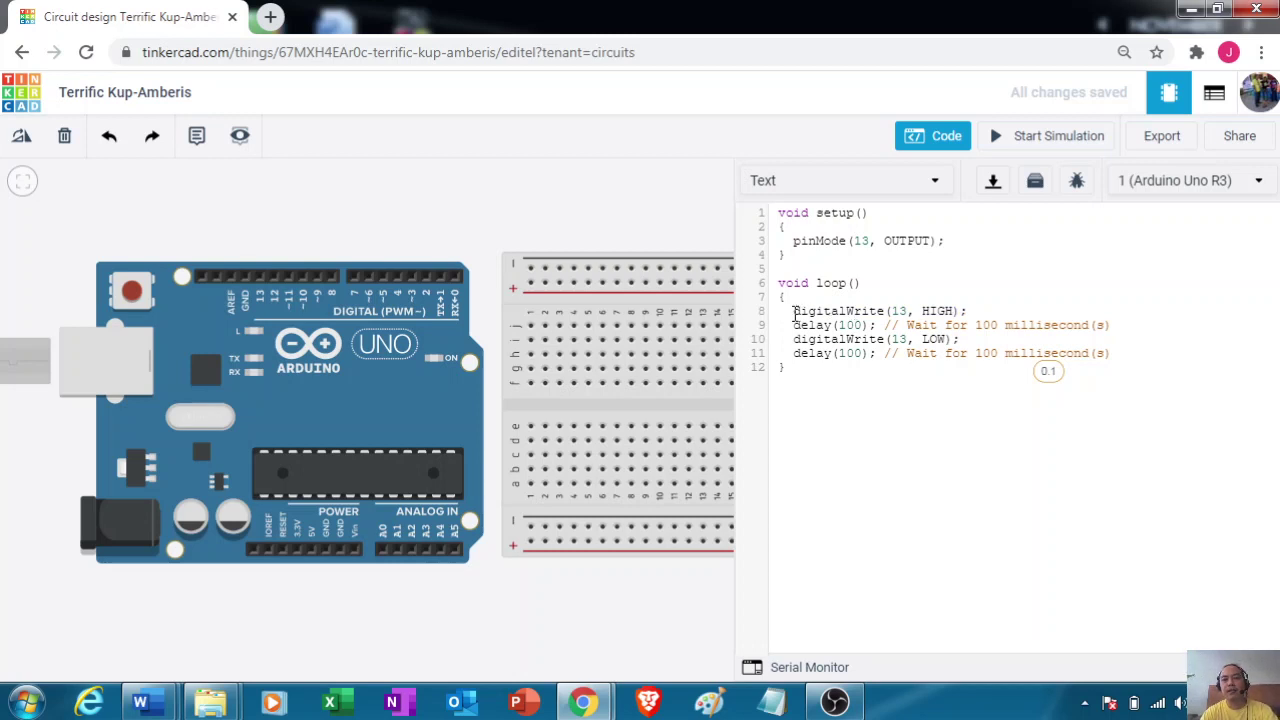
pyautogui.moveTo(794, 314); pyautogui.dragTo(892, 313)
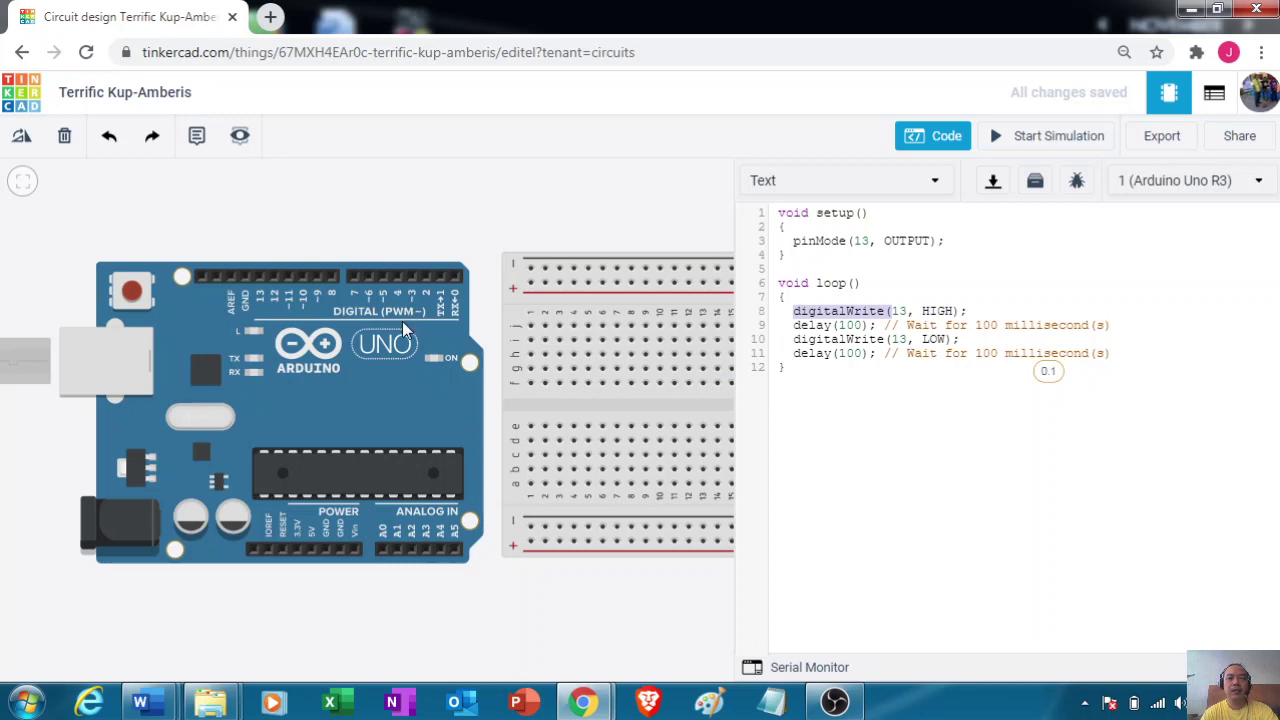
pyautogui.click(898, 311)
pyautogui.moveTo(899, 311); pyautogui.dragTo(894, 312)
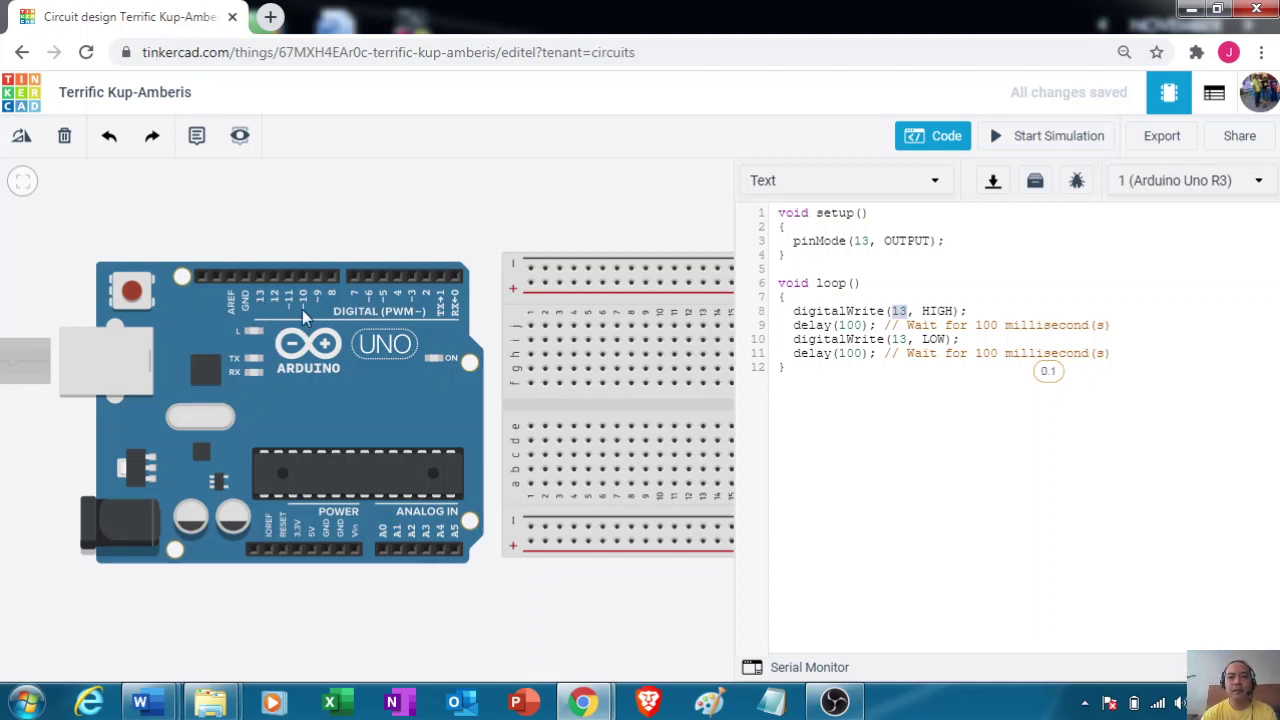
pyautogui.click(906, 311)
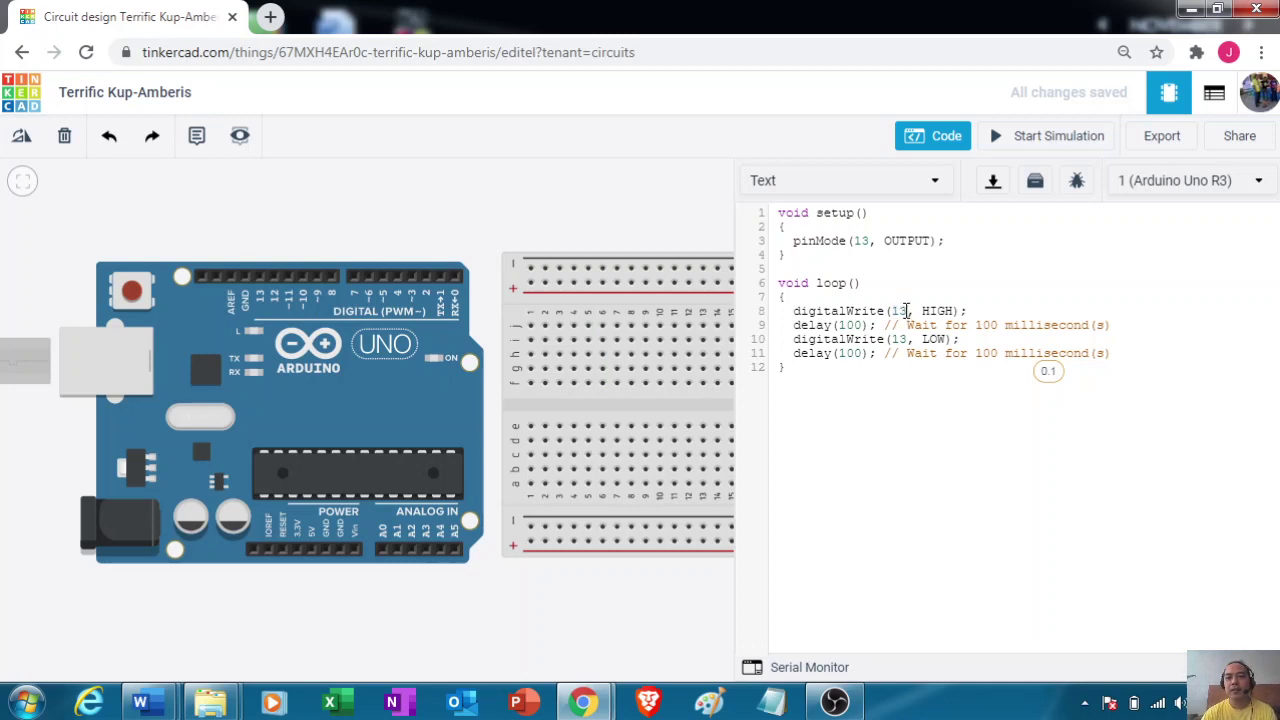
pyautogui.doubleClick(895, 311)
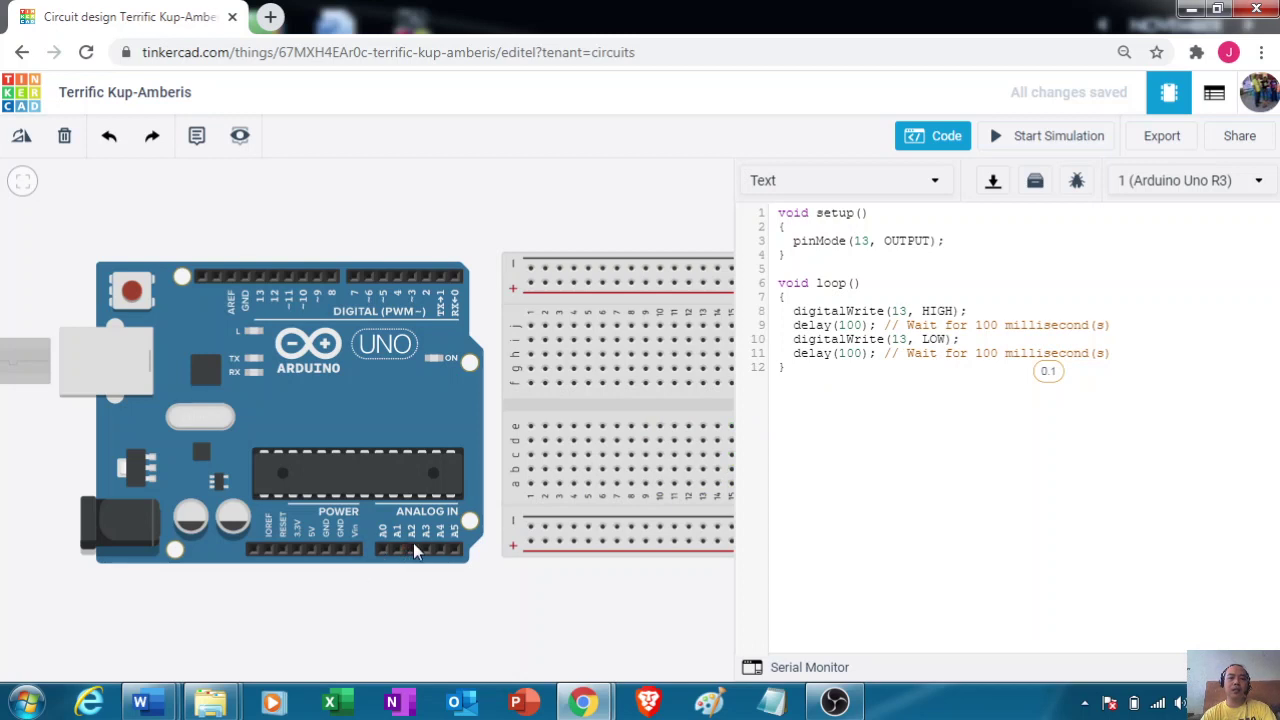
pyautogui.click(907, 325)
pyautogui.moveTo(786, 313); pyautogui.dragTo(884, 311)
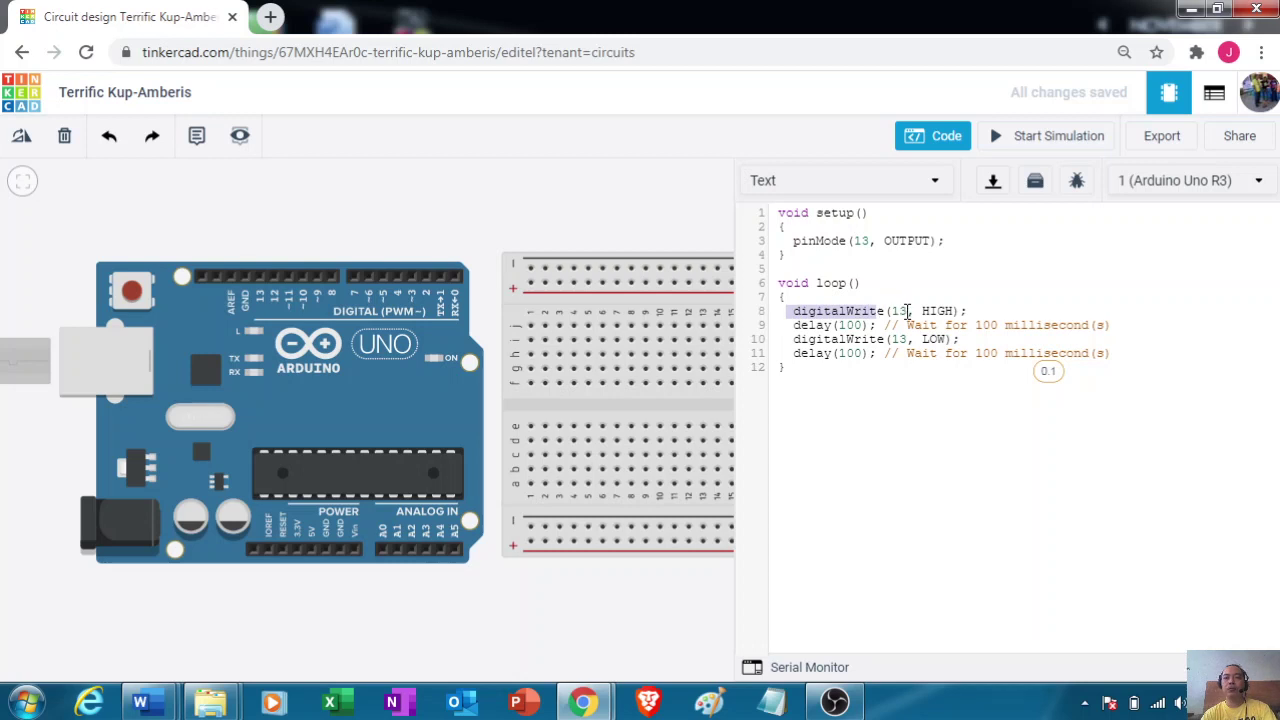
pyautogui.click(907, 312)
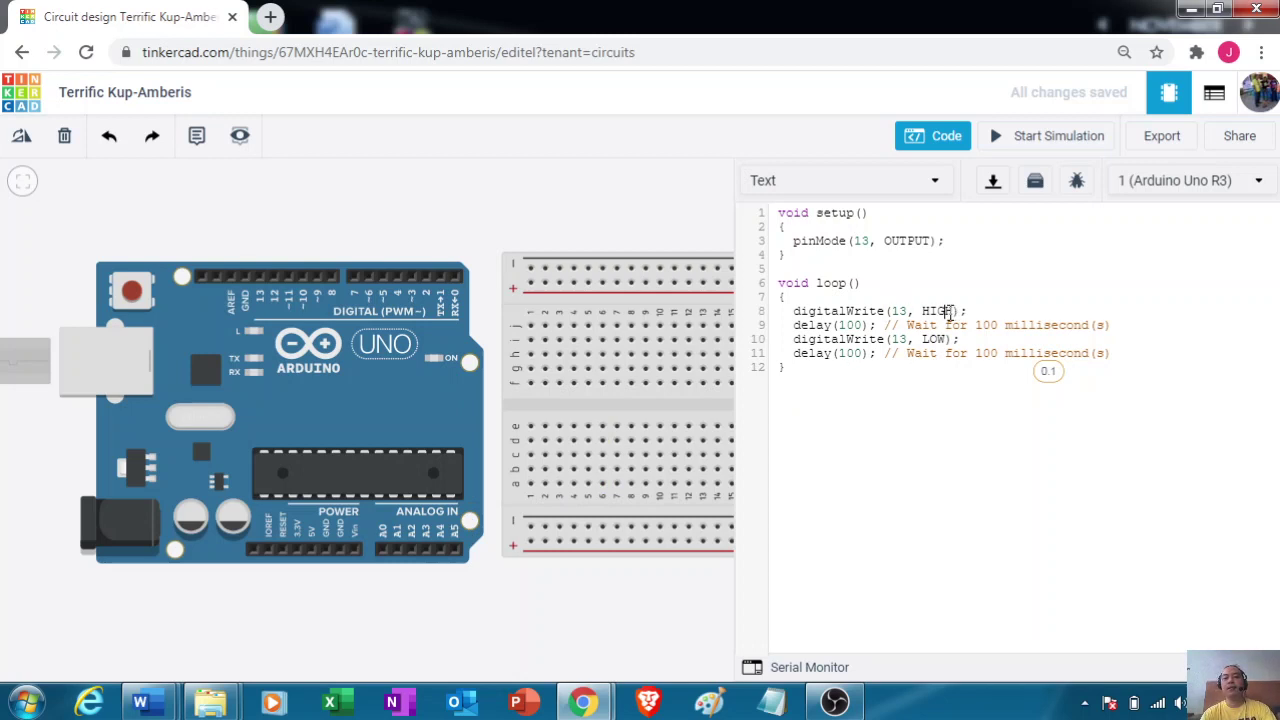
# Examine the HIGH argument of the first digitalWrite call, and highlight that statement and the delay line below it.
pyautogui.moveTo(950, 311); pyautogui.dragTo(923, 312)
pyautogui.click(956, 339)
pyautogui.click(954, 311)
pyautogui.write('H')
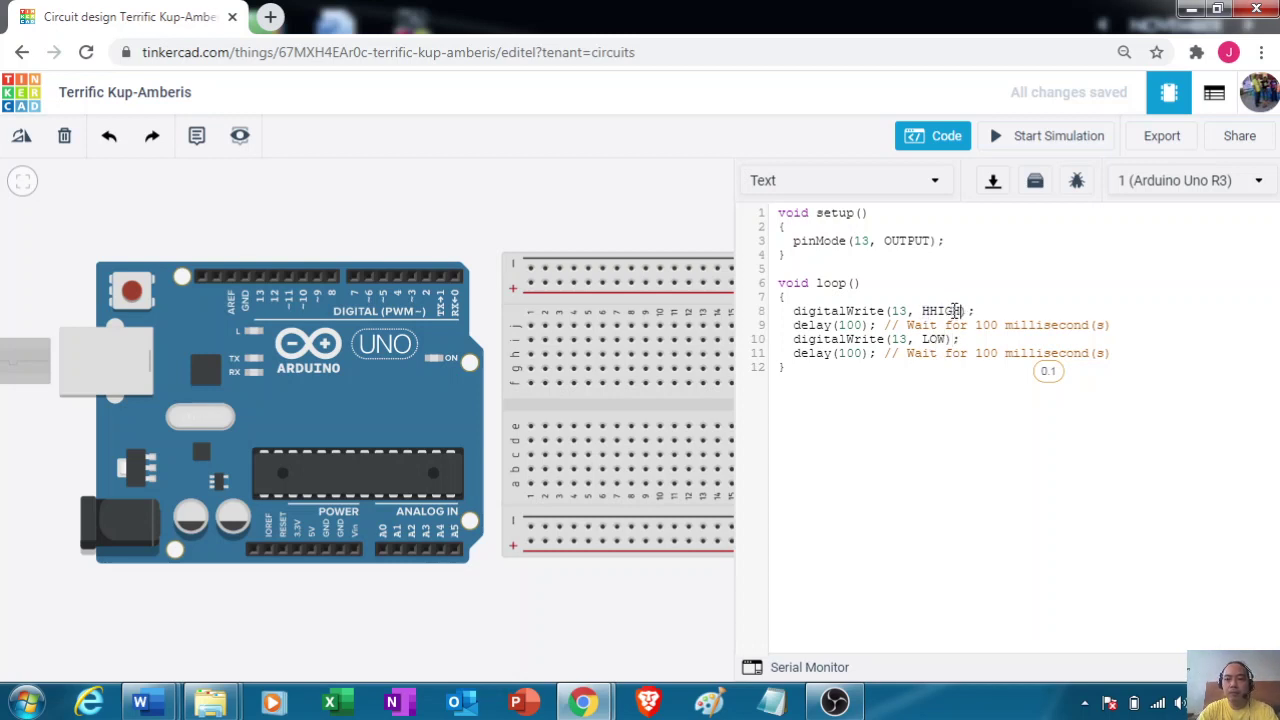
pyautogui.press('BackSpace')
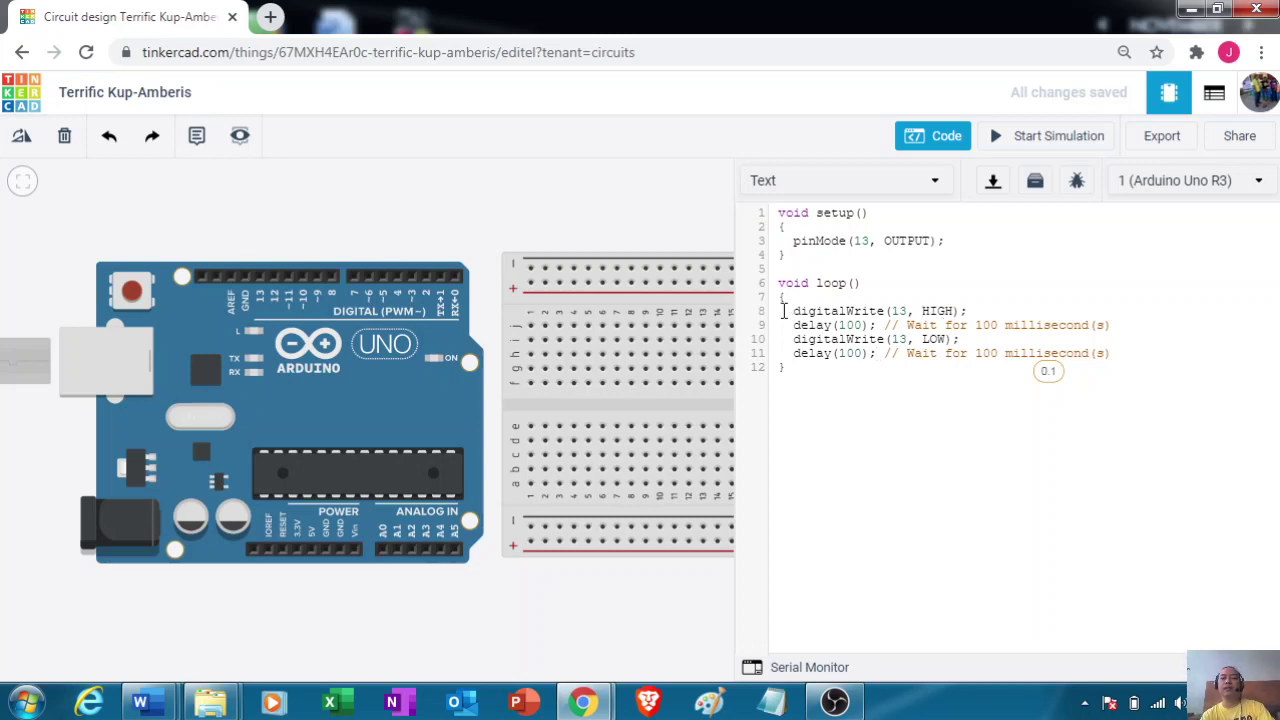
pyautogui.moveTo(782, 311); pyautogui.dragTo(966, 311)
pyautogui.moveTo(790, 326); pyautogui.dragTo(888, 318)
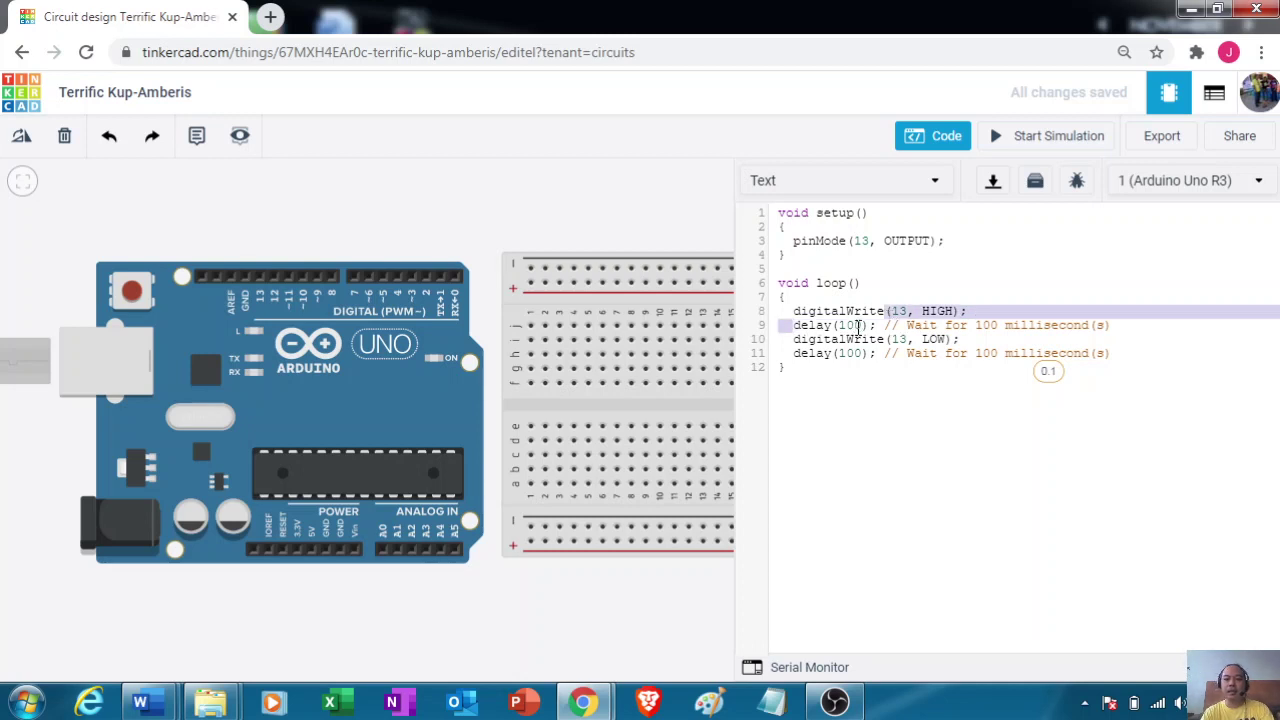
# Set both delay calls in the loop to 1000 and edit their comments to read "Wait for 1000 millisecond(s) or 1s".
pyautogui.click(852, 325)
pyautogui.write('0')
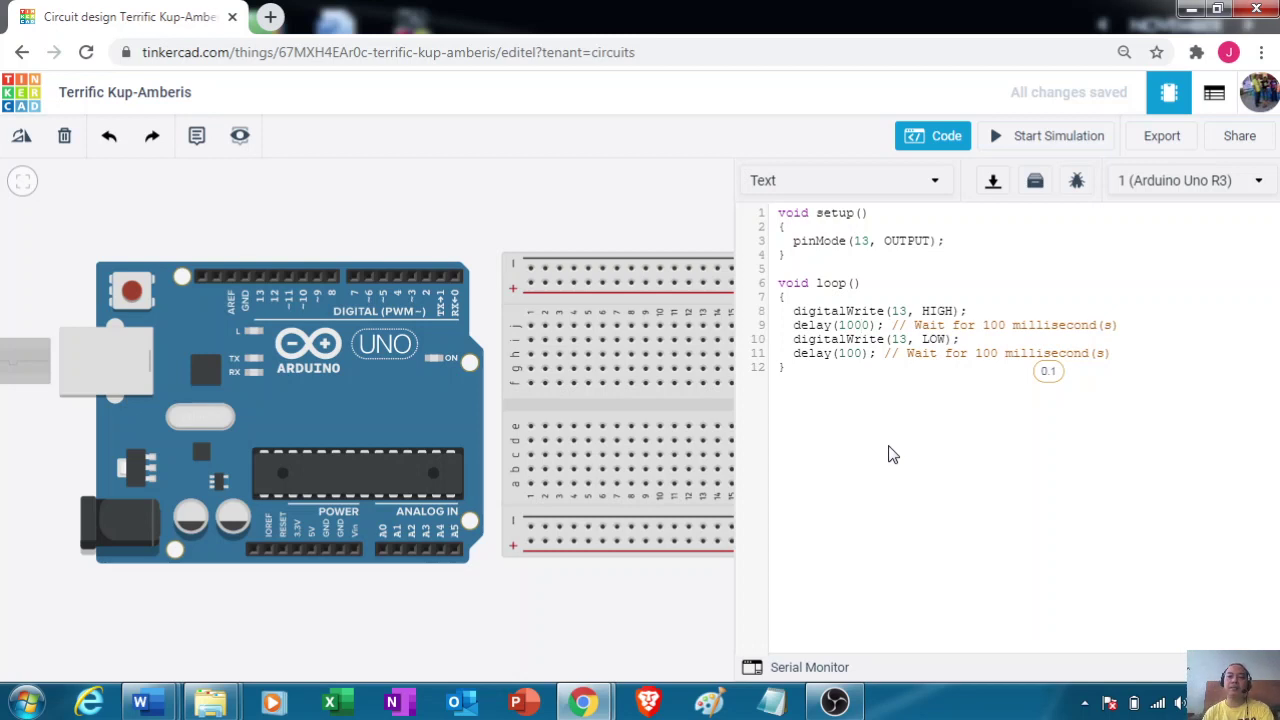
pyautogui.click(858, 355)
pyautogui.write('0')
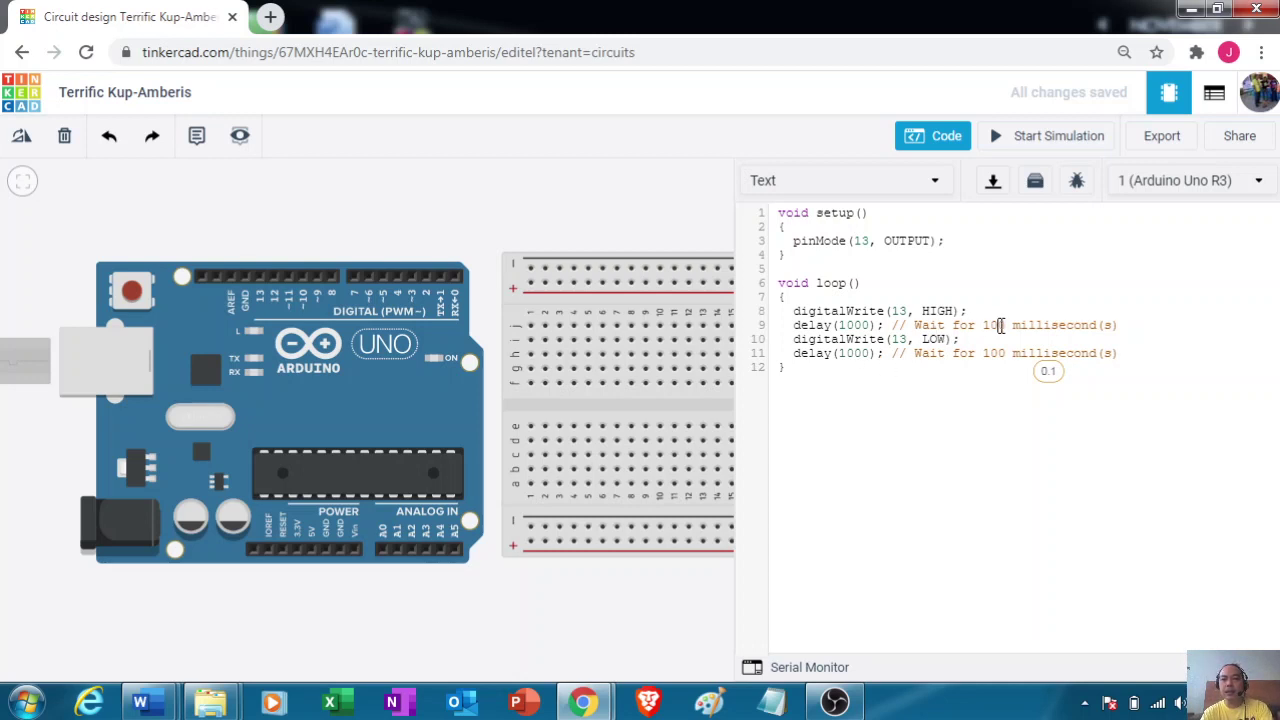
pyautogui.write('0')
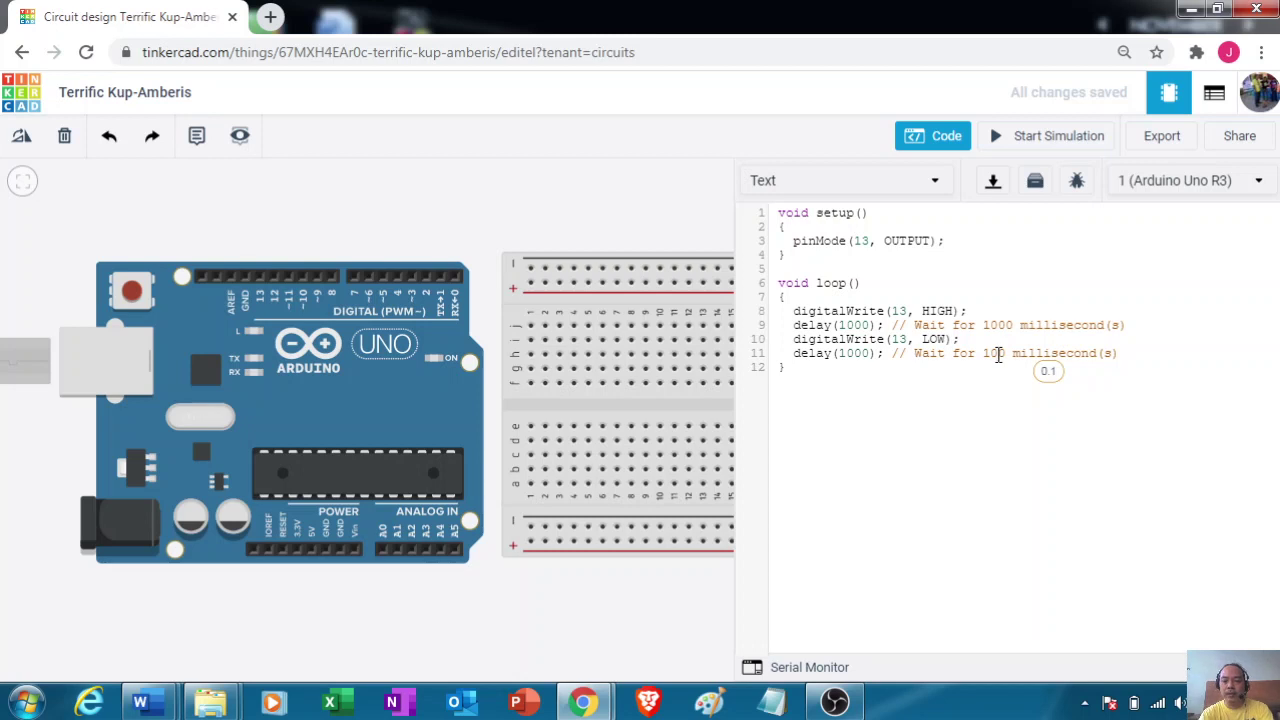
pyautogui.write('0')
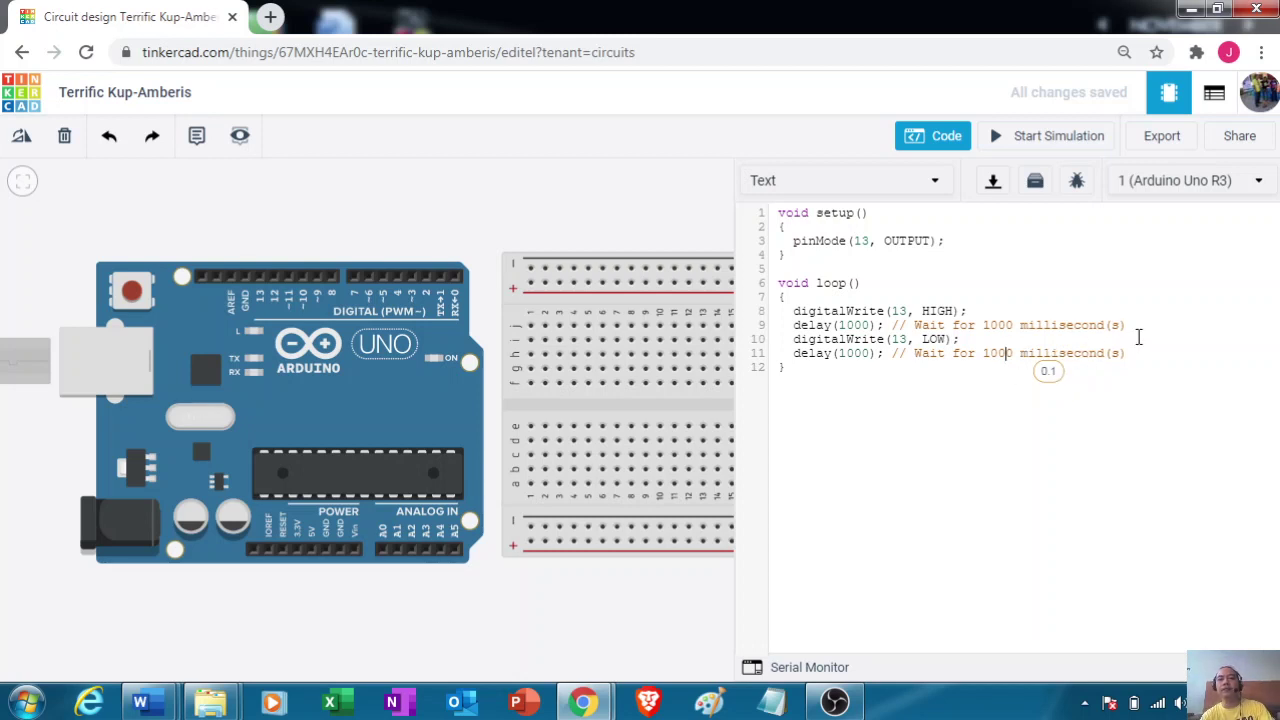
pyautogui.write('c')
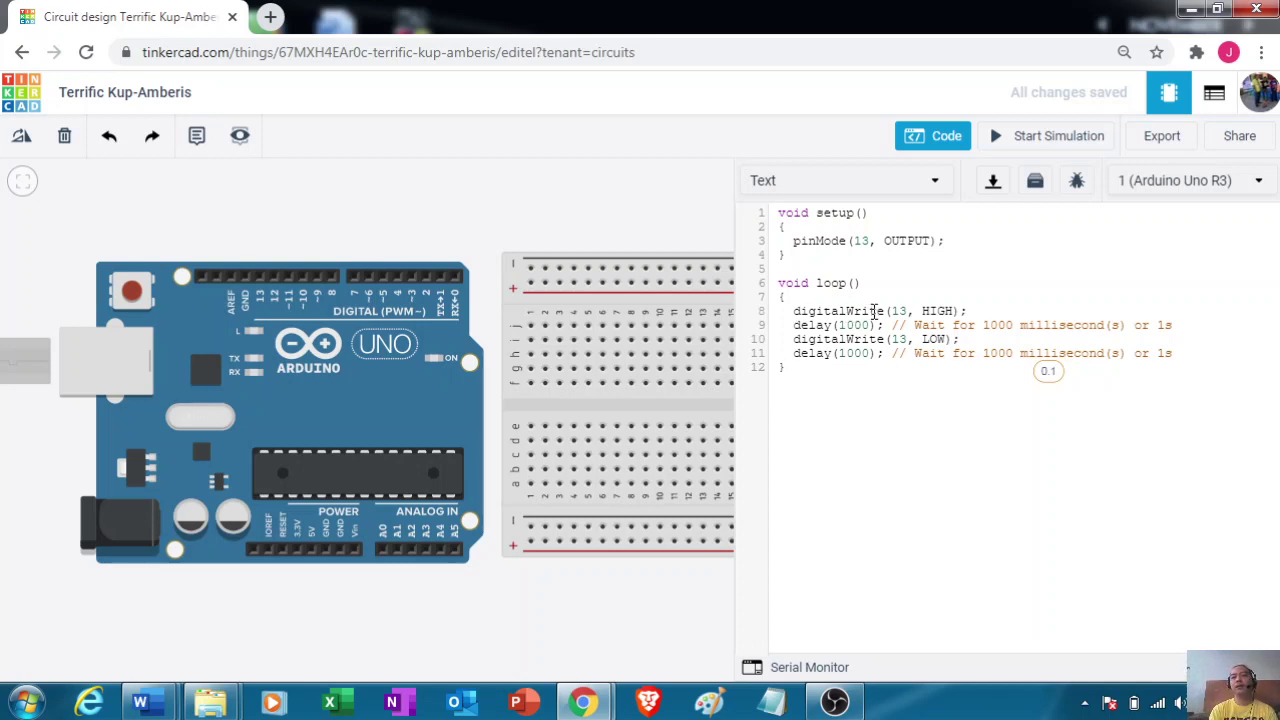
# Review the loop's HIGH, delay(1000) and LOW statements by highlighting them, and run and stop the simulation.
pyautogui.moveTo(793, 311); pyautogui.dragTo(1003, 311)
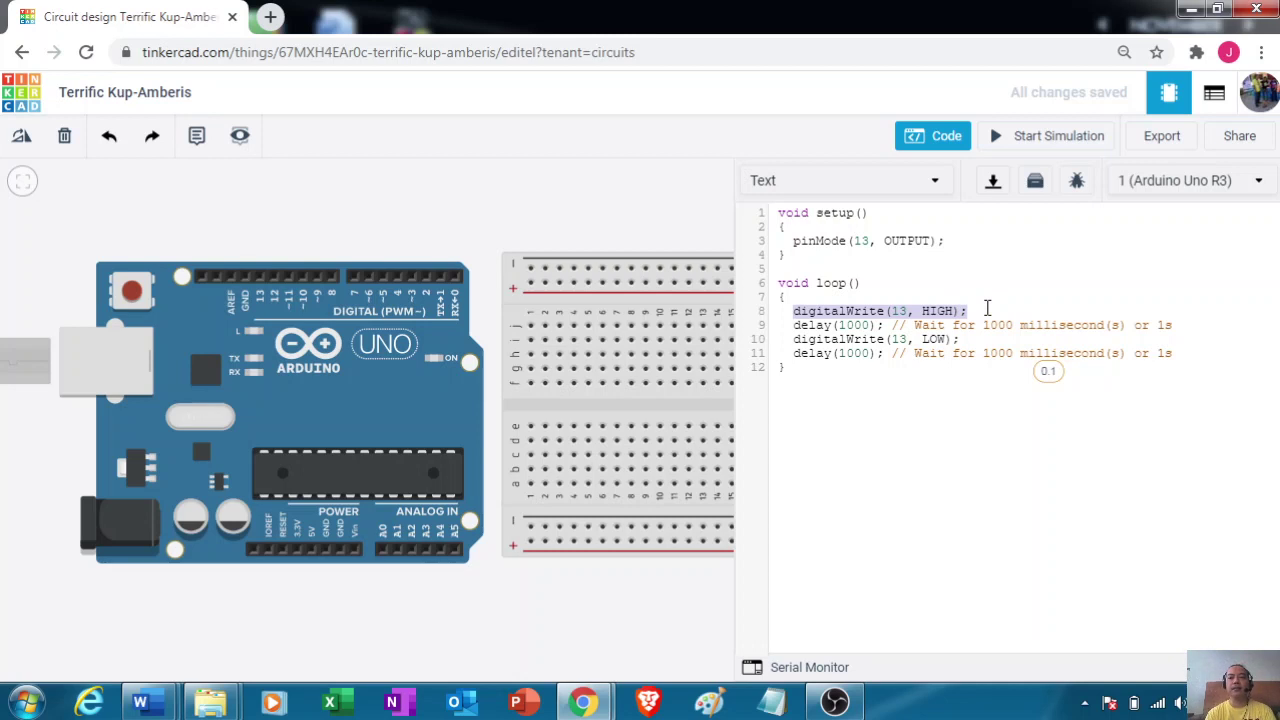
pyautogui.click(942, 311)
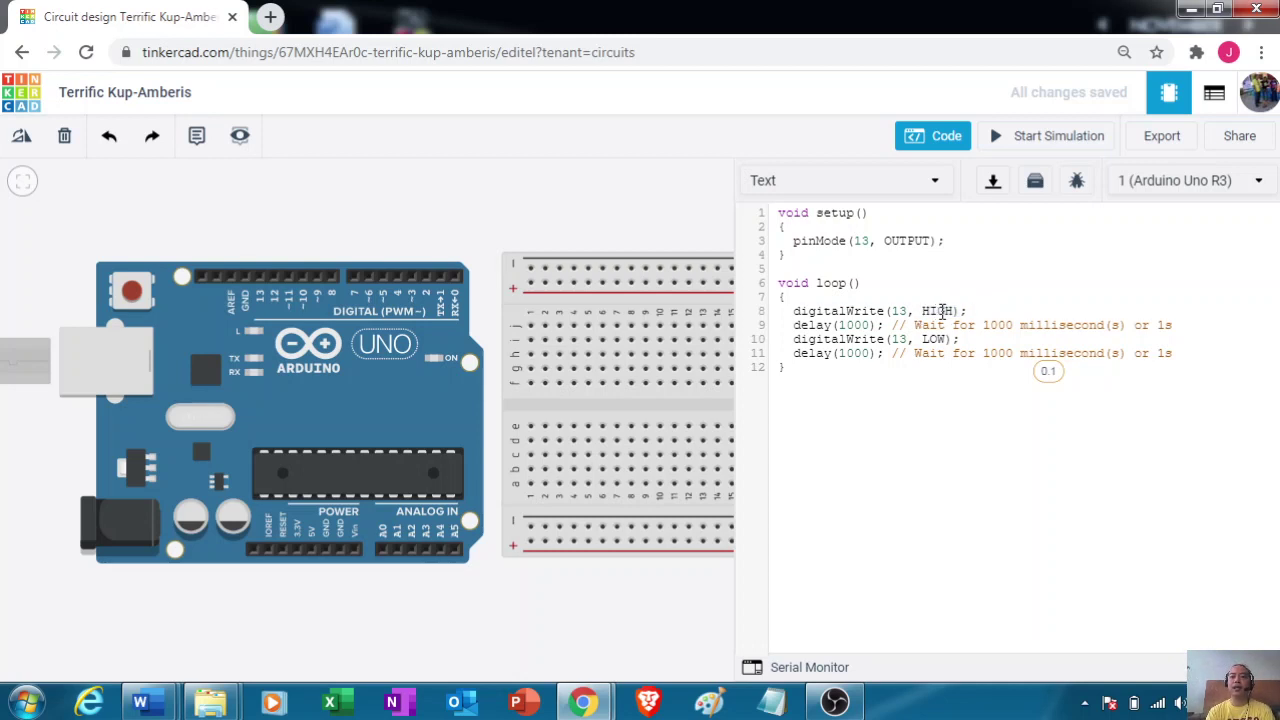
pyautogui.moveTo(955, 311); pyautogui.dragTo(922, 312)
pyautogui.moveTo(792, 325); pyautogui.dragTo(878, 323)
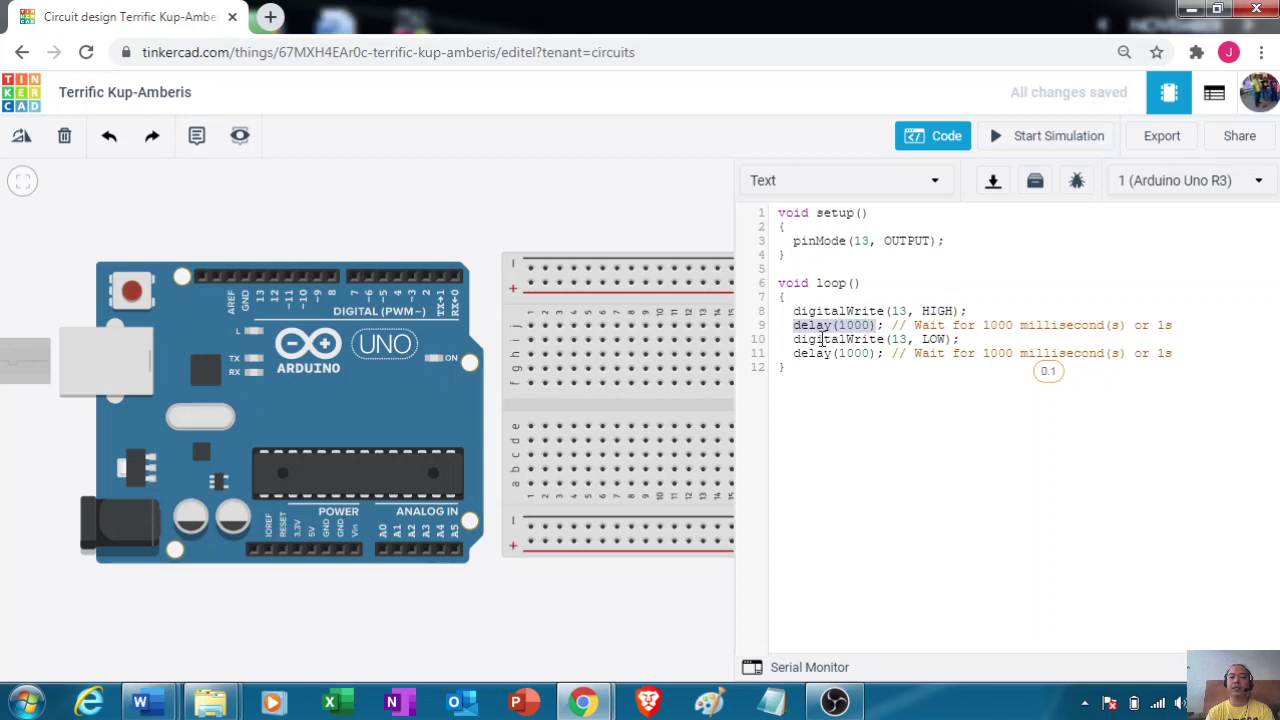
pyautogui.moveTo(795, 342); pyautogui.dragTo(977, 341)
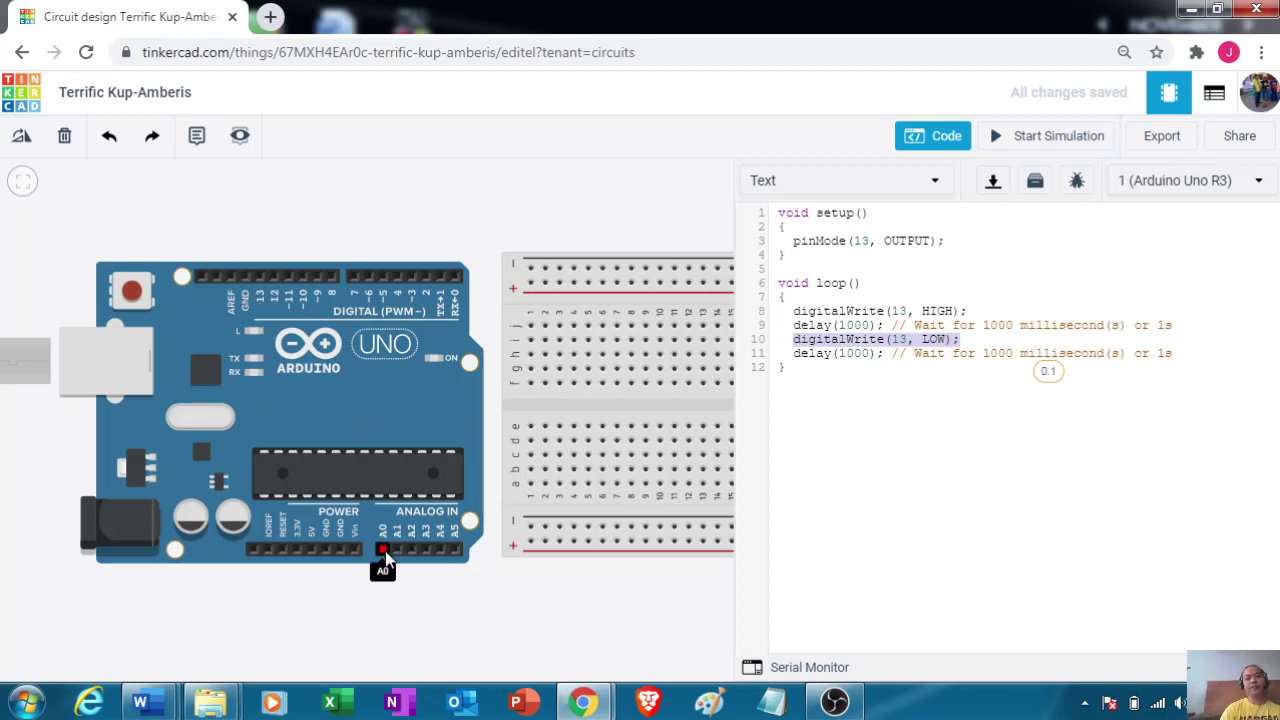
pyautogui.click(828, 548)
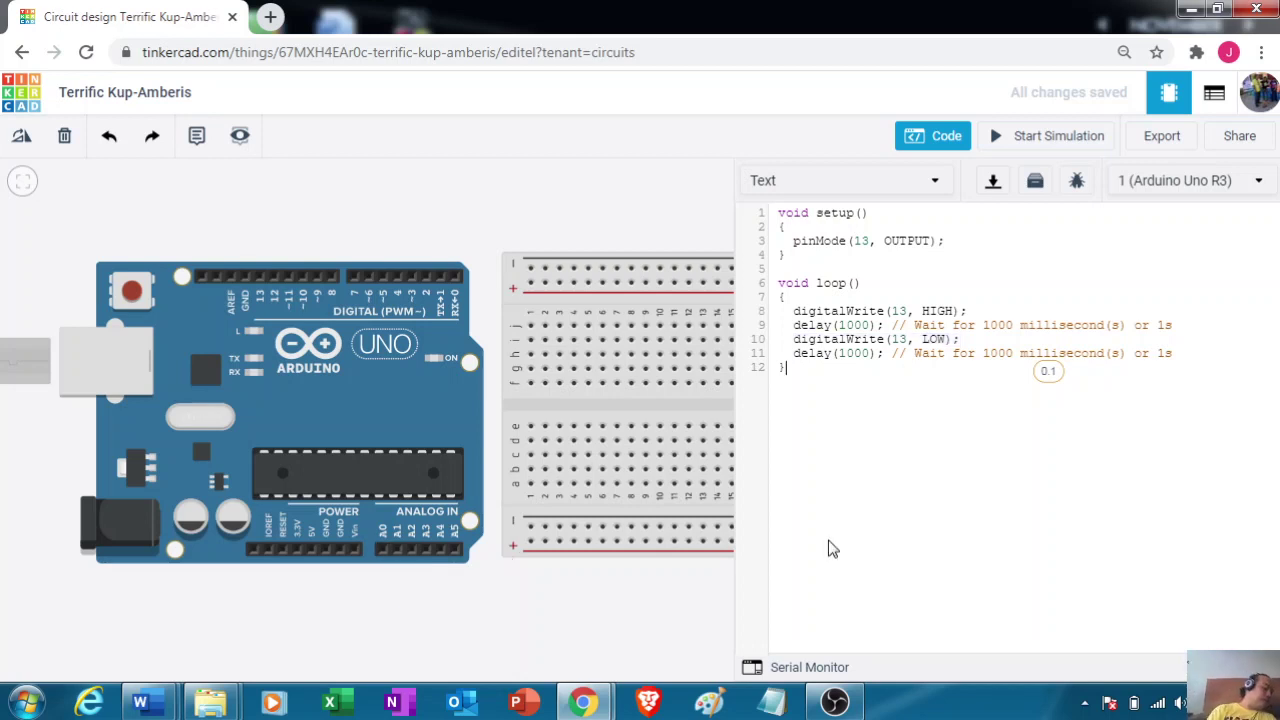
pyautogui.click(1029, 143)
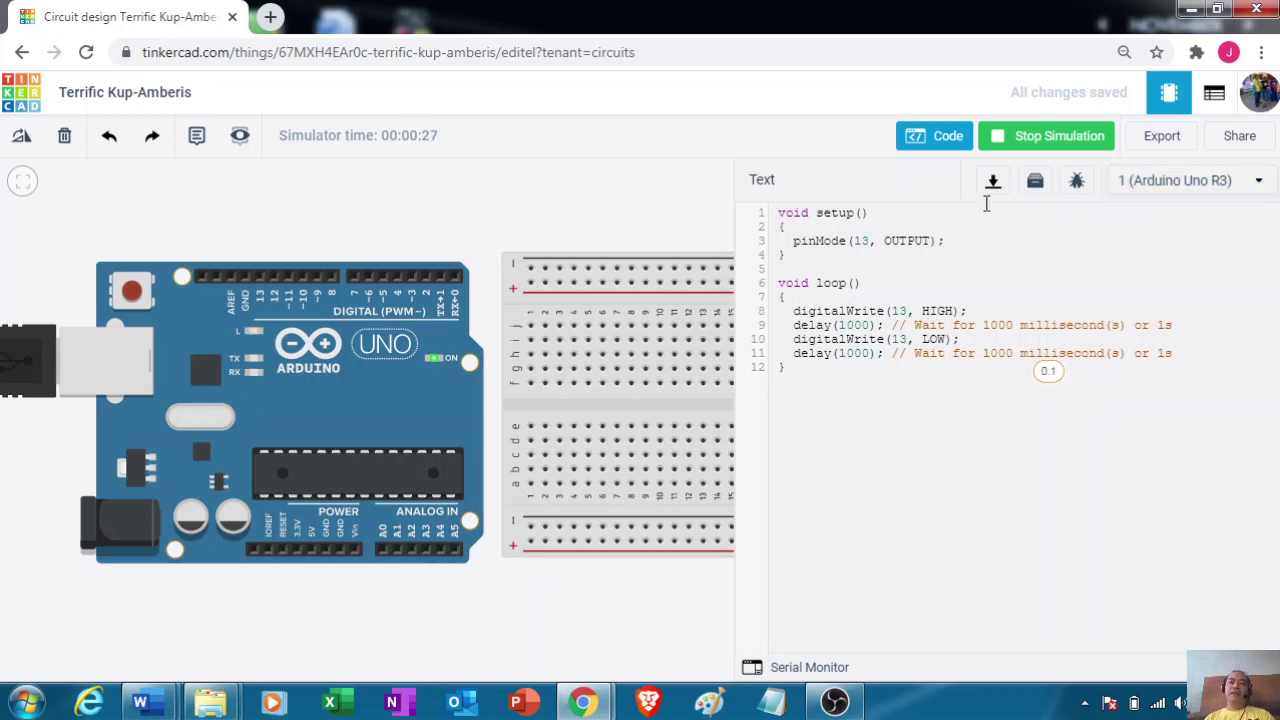
pyautogui.click(1058, 138)
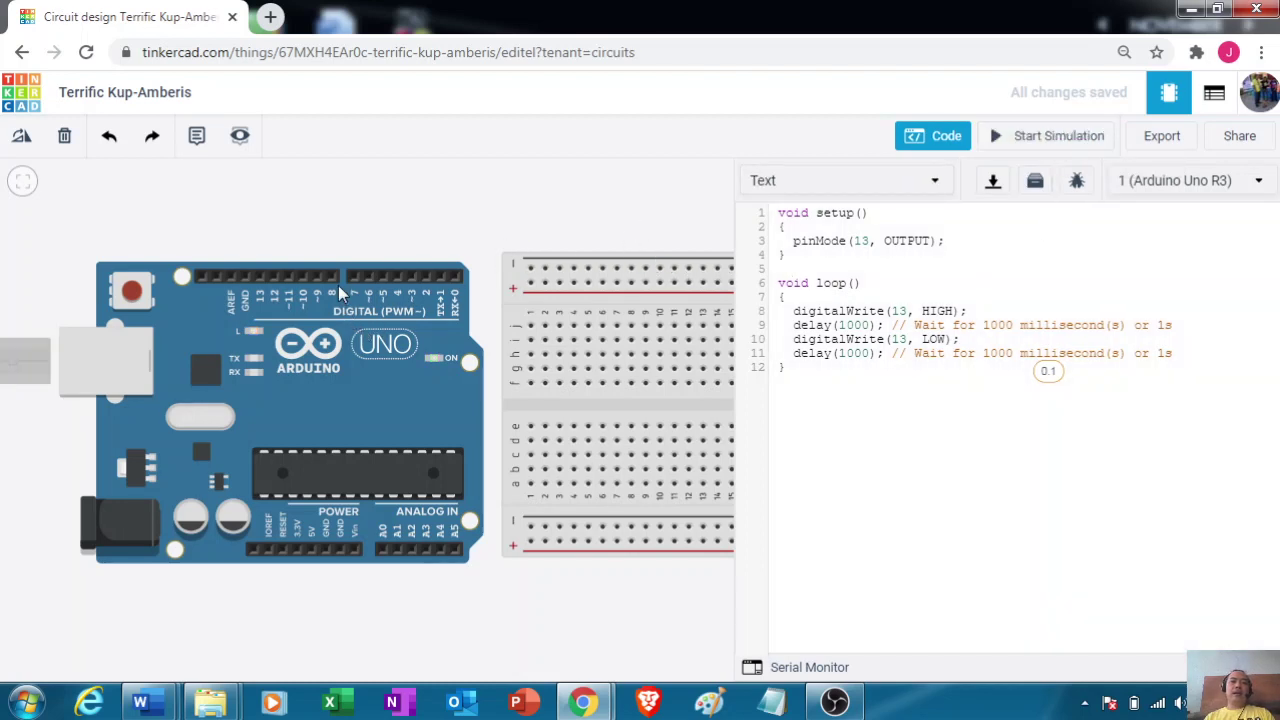
# Close the code editor and place a red LED on the breadboard with its legs in row j, columns 2 and 3.
pyautogui.click(932, 138)
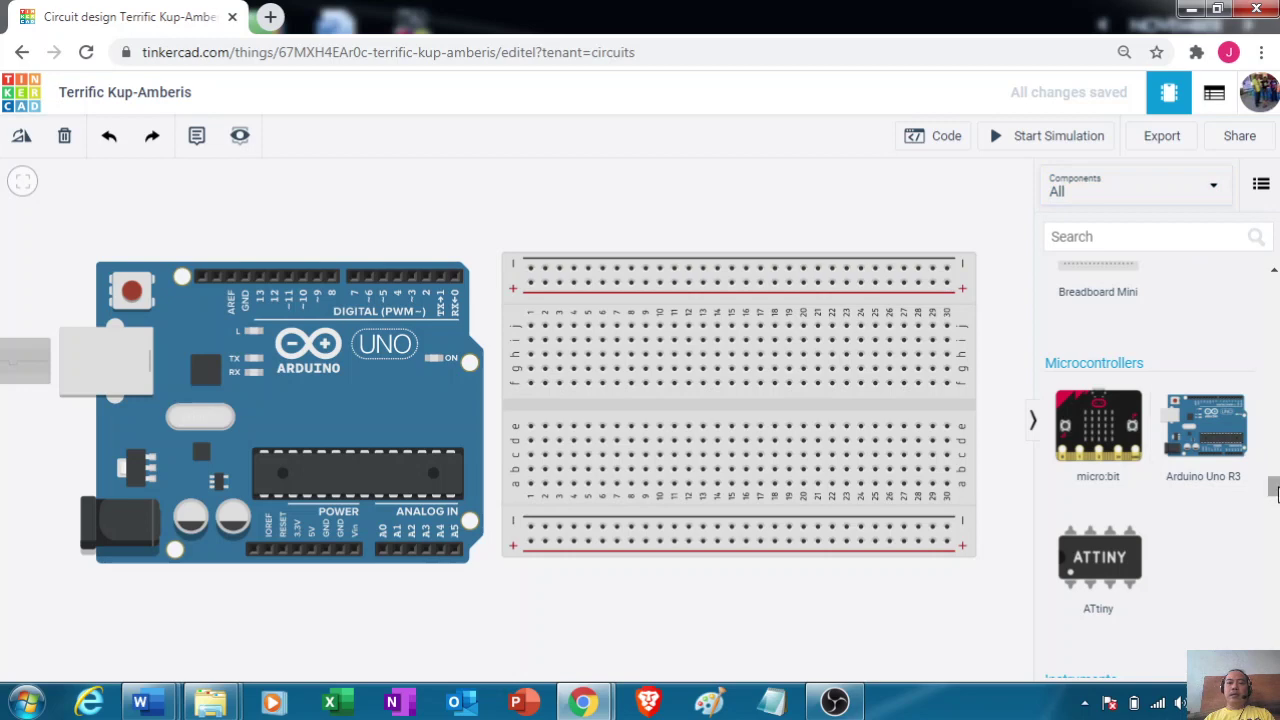
pyautogui.moveTo(1276, 490); pyautogui.dragTo(1276, 360)
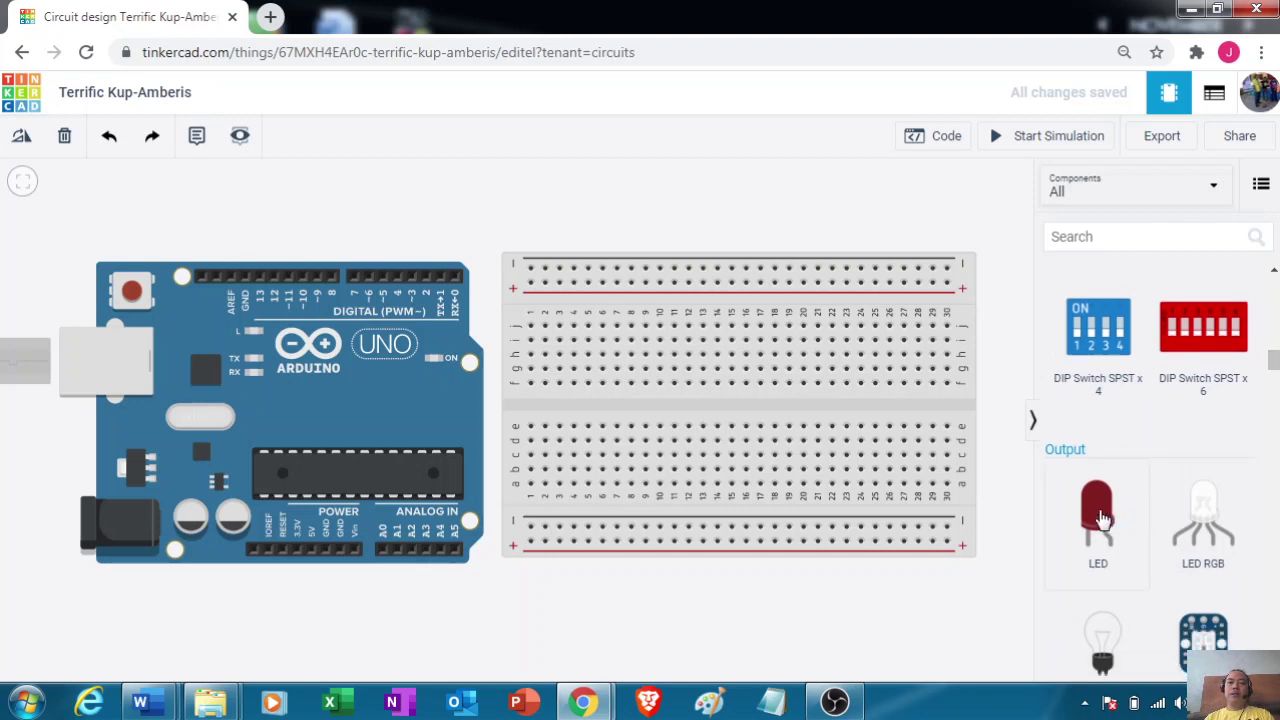
pyautogui.moveTo(1101, 518); pyautogui.dragTo(558, 312)
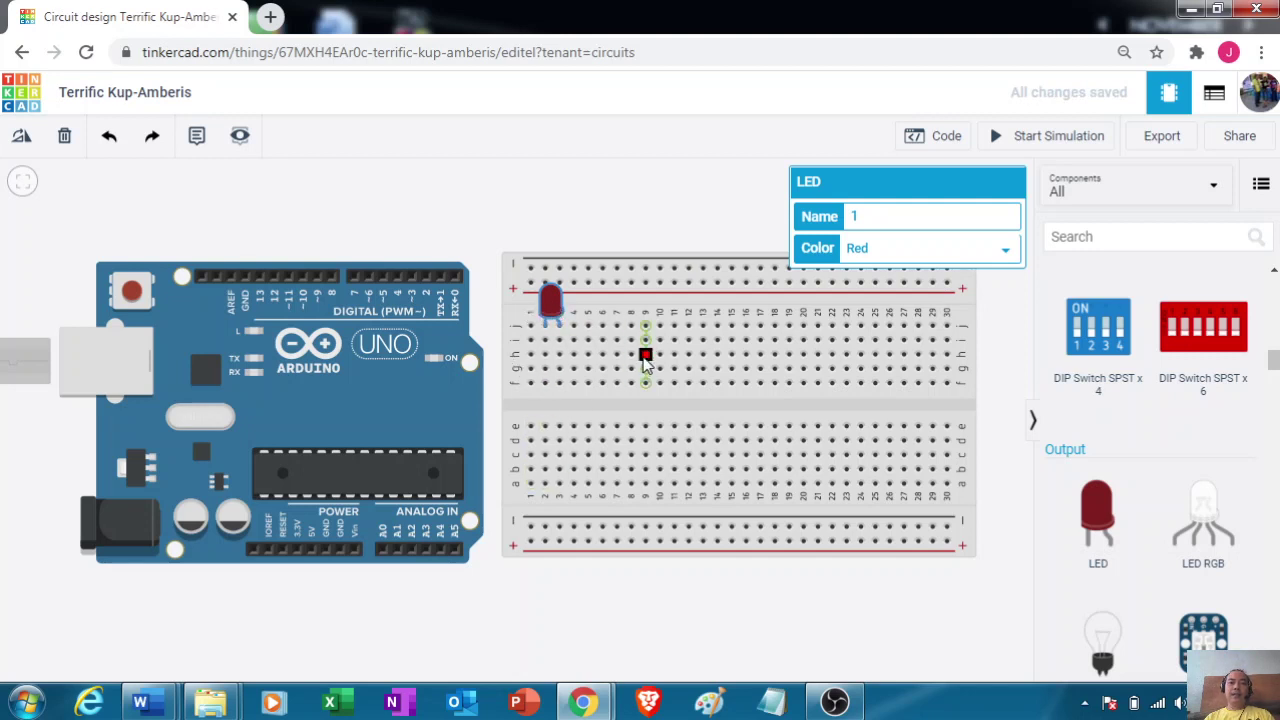
# Move the breadboard higher in the workspace and reposition the Arduino Uno so it overlaps the breadboard's lower half, discarding the stray wire.
pyautogui.moveTo(674, 299); pyautogui.dragTo(674, 211)
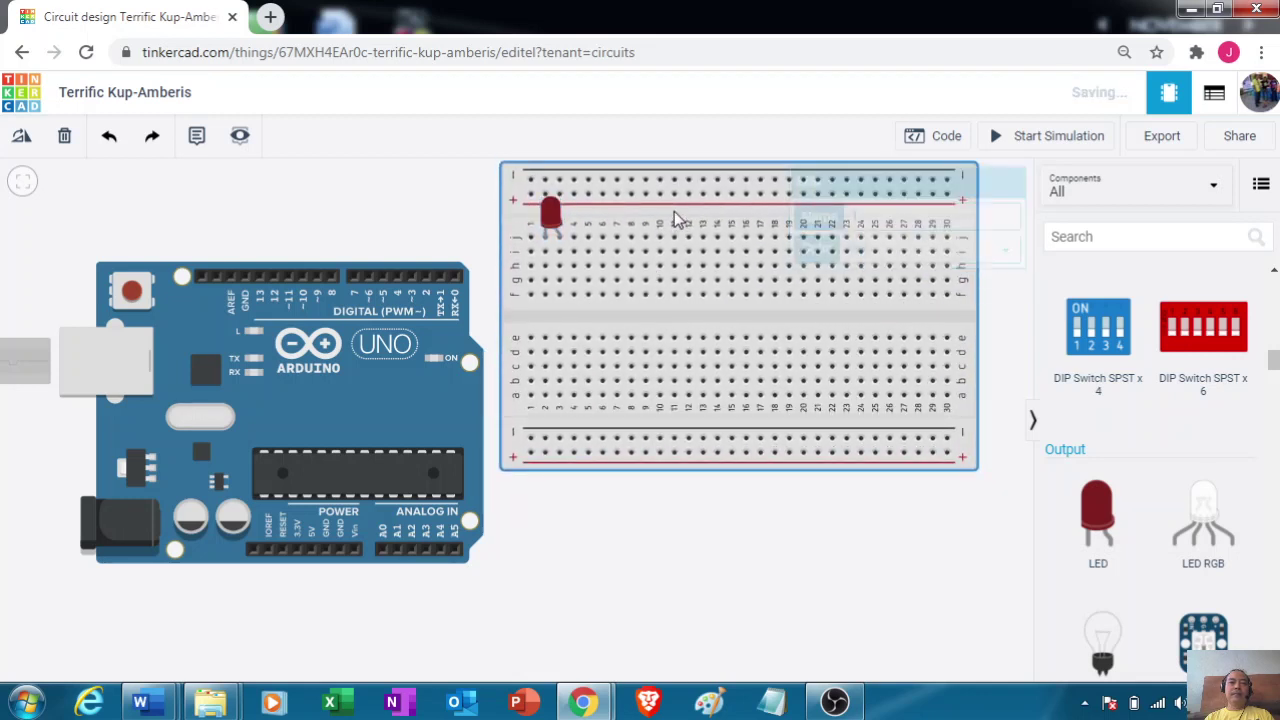
pyautogui.moveTo(312, 310); pyautogui.dragTo(315, 338)
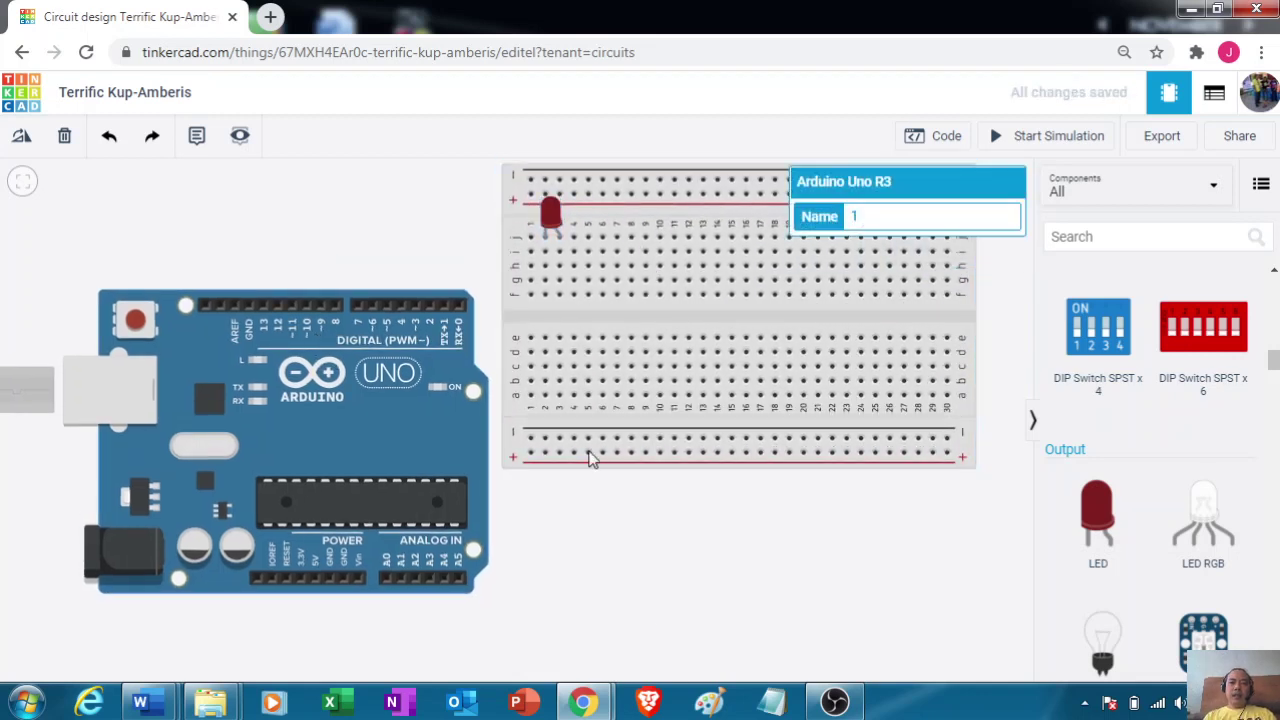
pyautogui.click(686, 578)
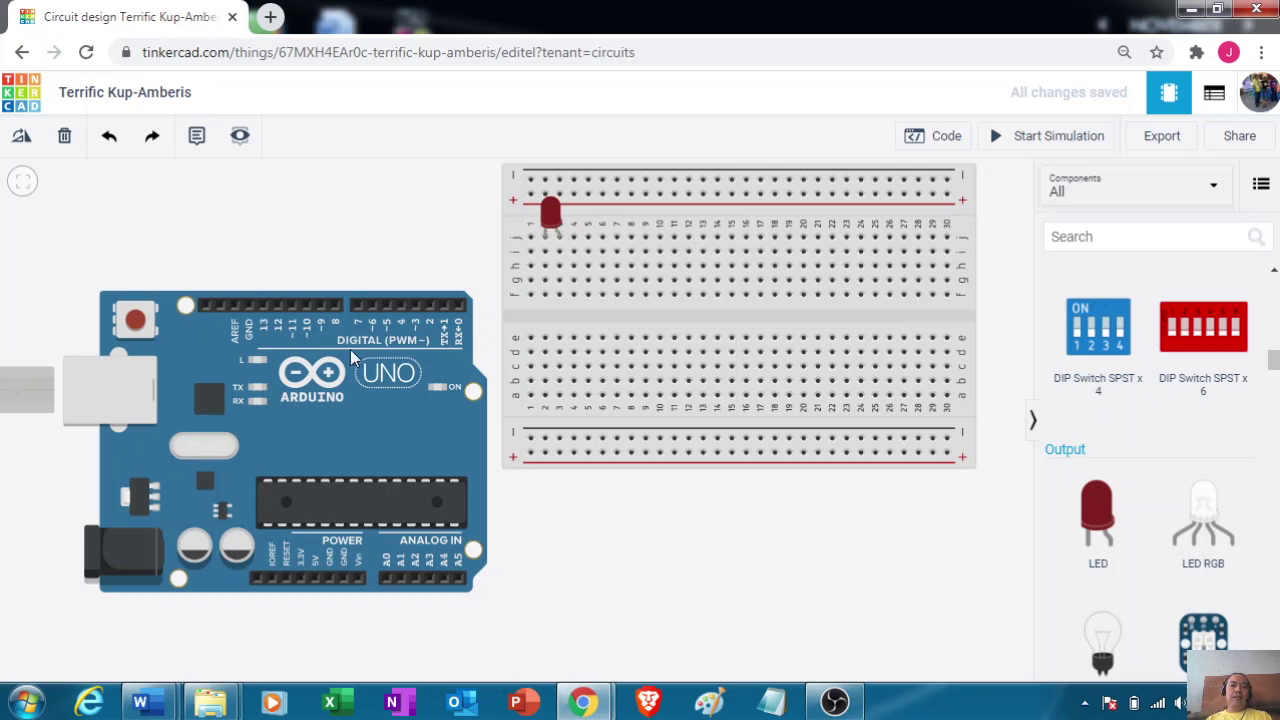
pyautogui.click(230, 400)
pyautogui.moveTo(229, 400); pyautogui.dragTo(629, 472)
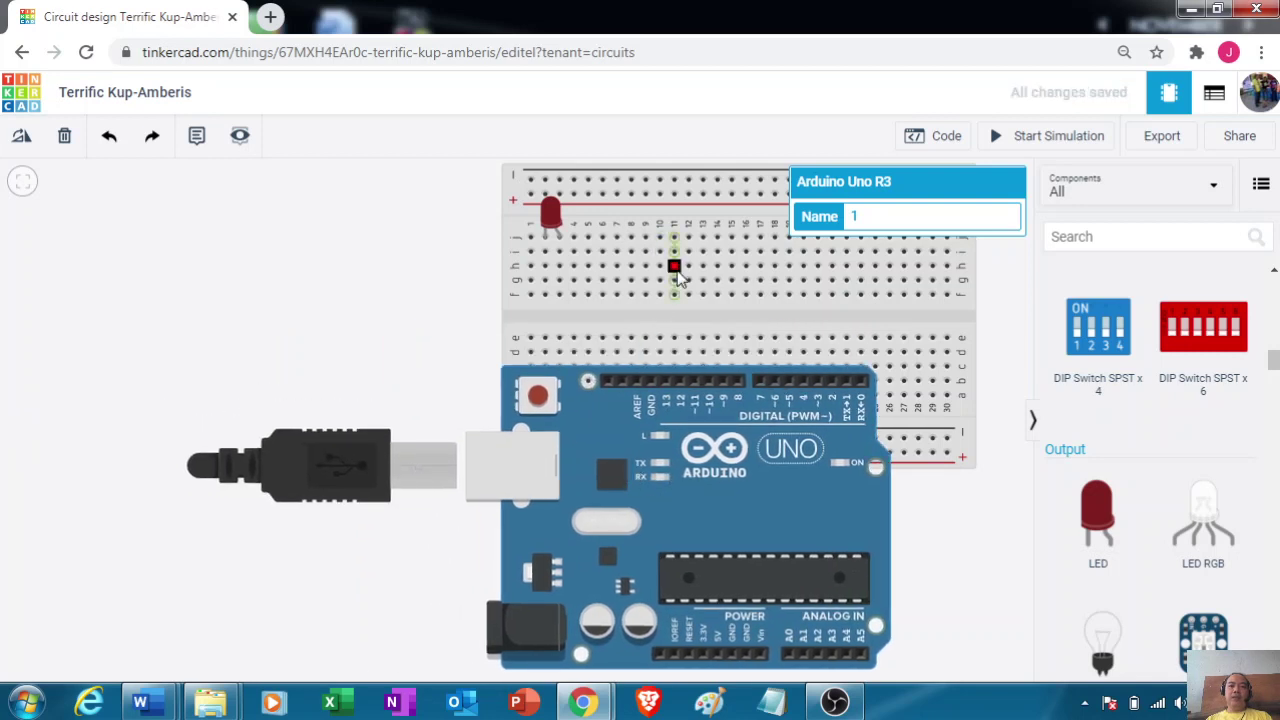
pyautogui.click(674, 267)
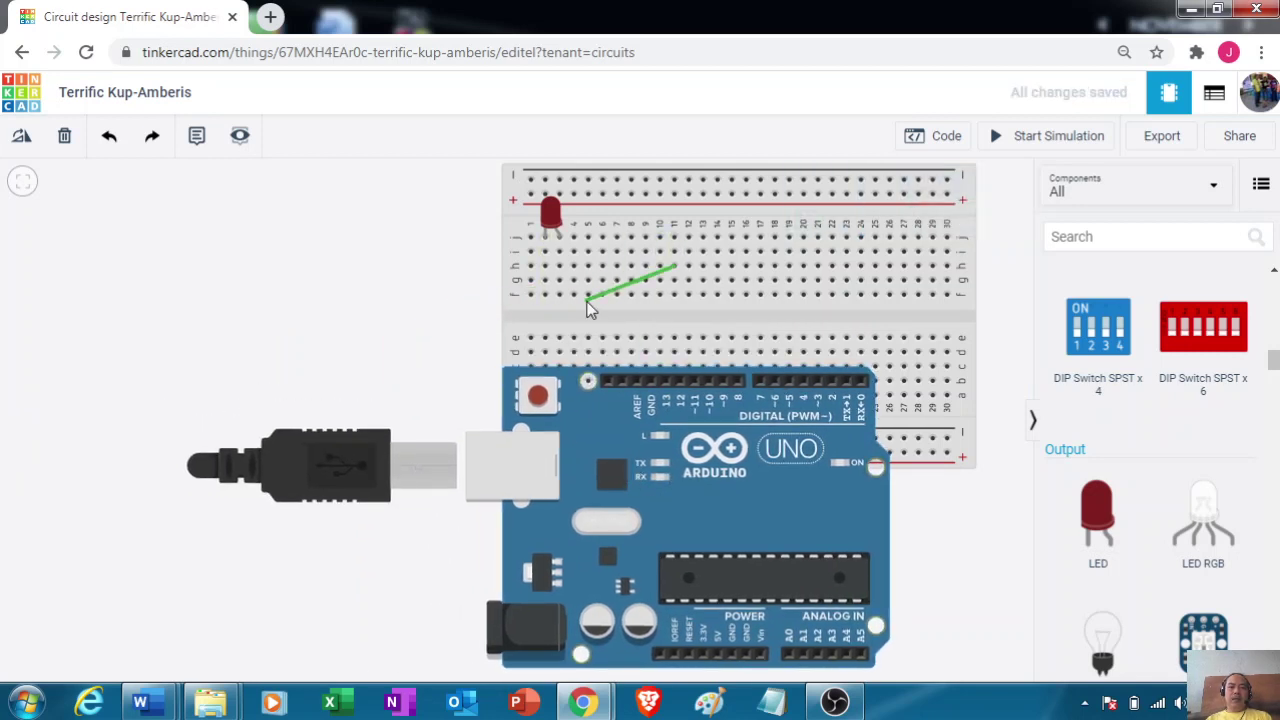
pyautogui.press('Escape')
pyautogui.moveTo(523, 306); pyautogui.dragTo(545, 322)
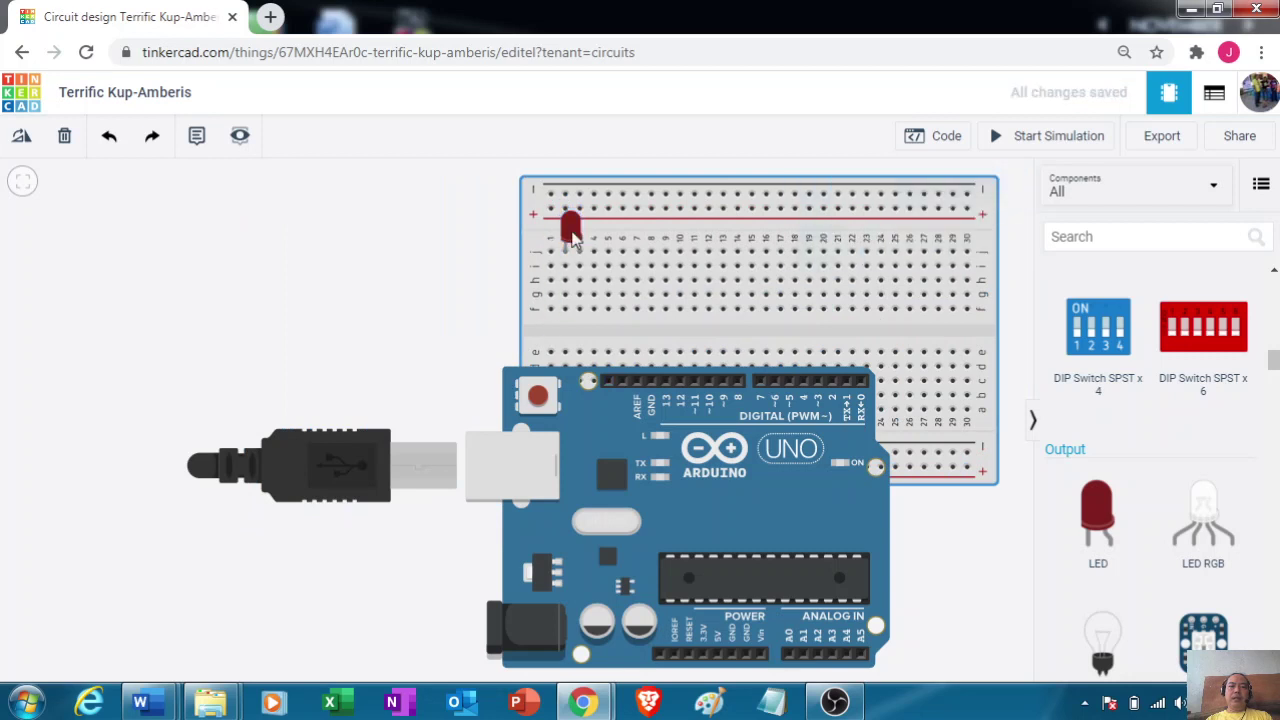
# Rotate the red LED until its legs point straight up into row j, columns 2 and 3, with its body below.
pyautogui.click(571, 229)
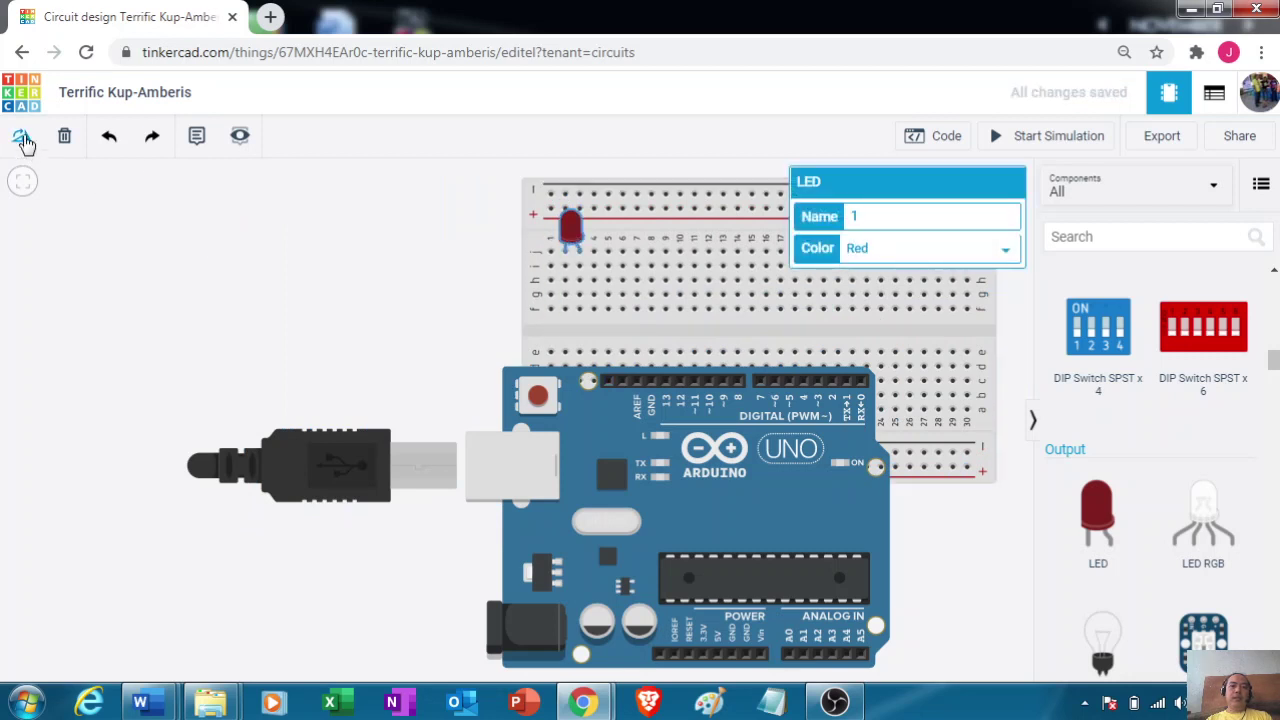
pyautogui.click(22, 140)
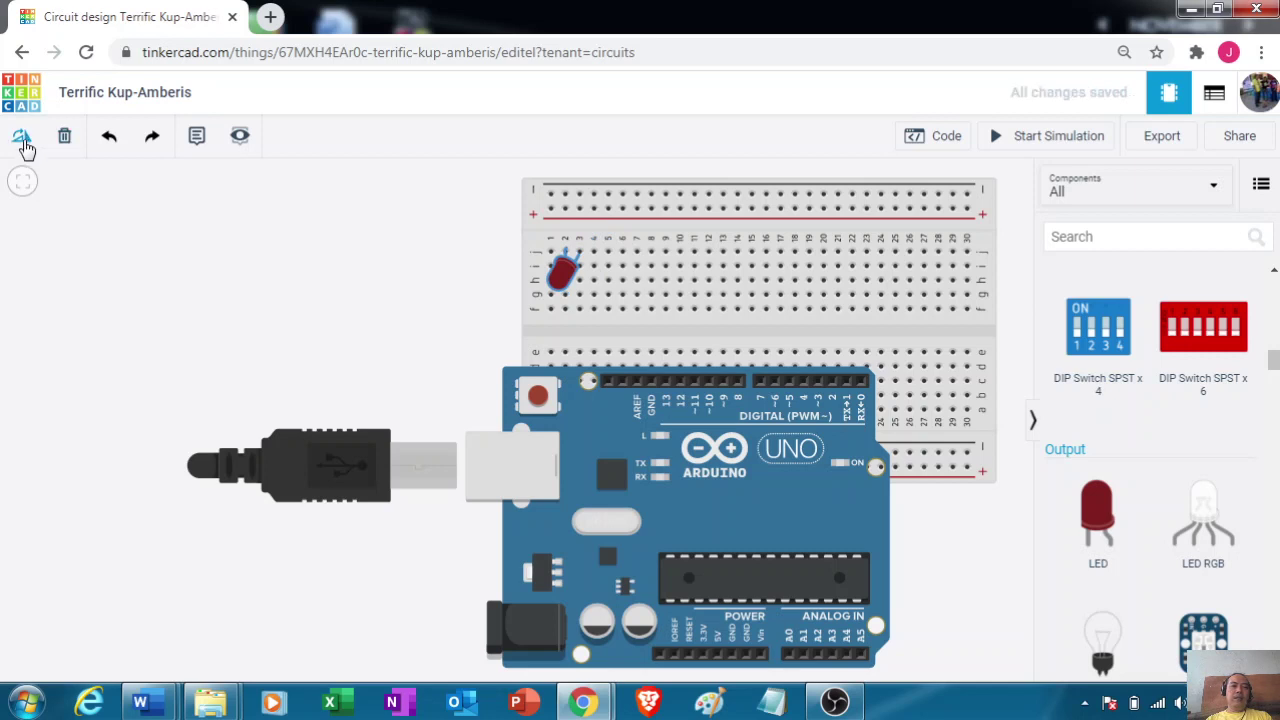
pyautogui.click(23, 142)
pyautogui.click(23, 142)
pyautogui.click(23, 142)
pyautogui.click(23, 142)
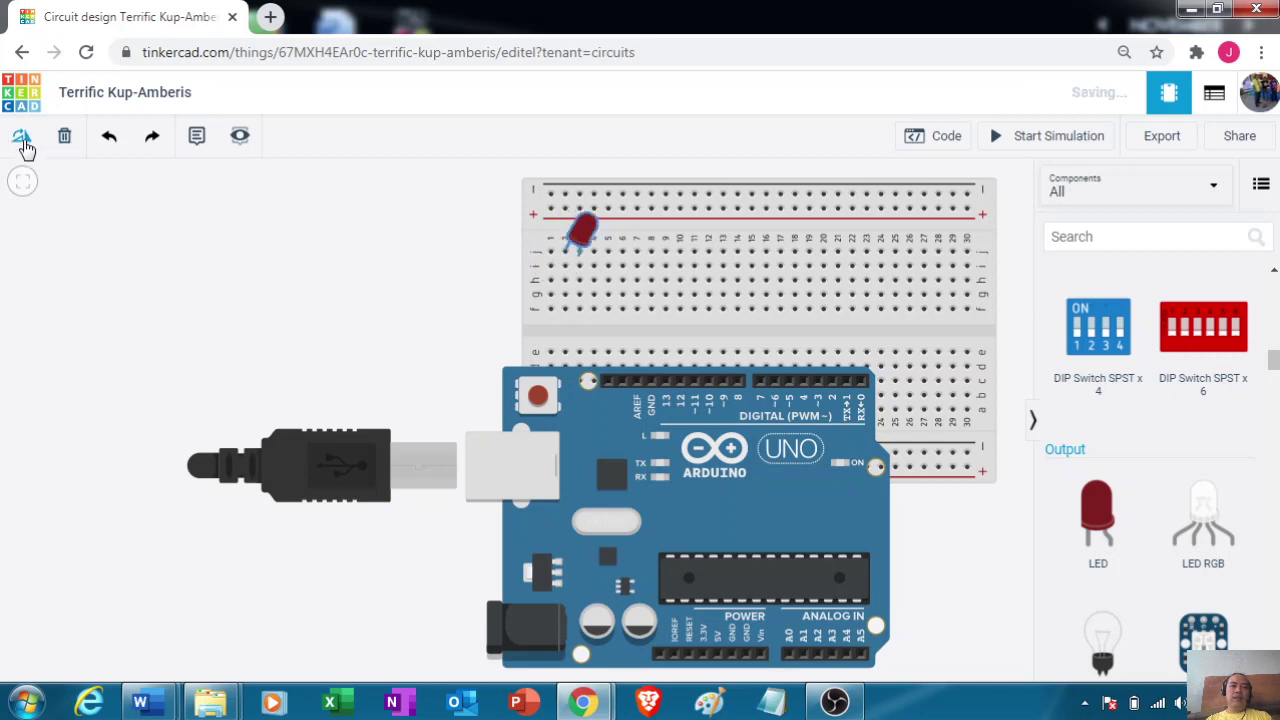
pyautogui.click(23, 142)
pyautogui.click(23, 142)
pyautogui.click(23, 142)
pyautogui.click(23, 142)
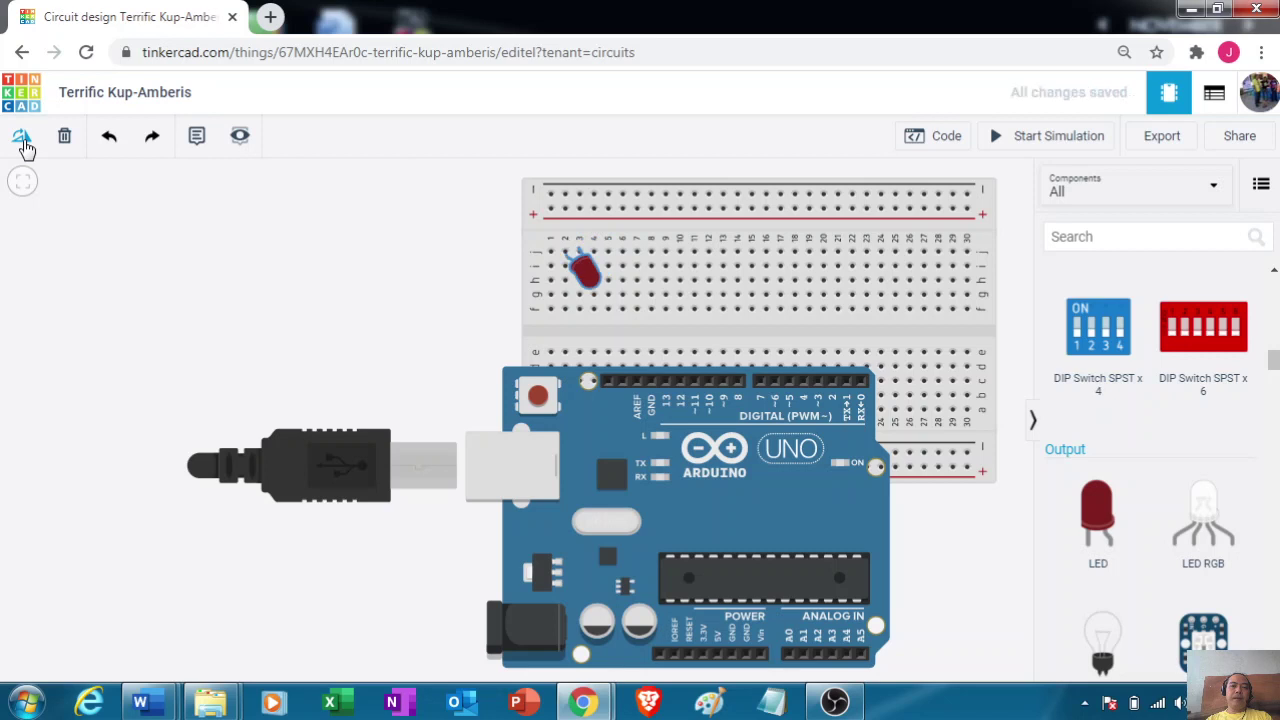
pyautogui.click(23, 142)
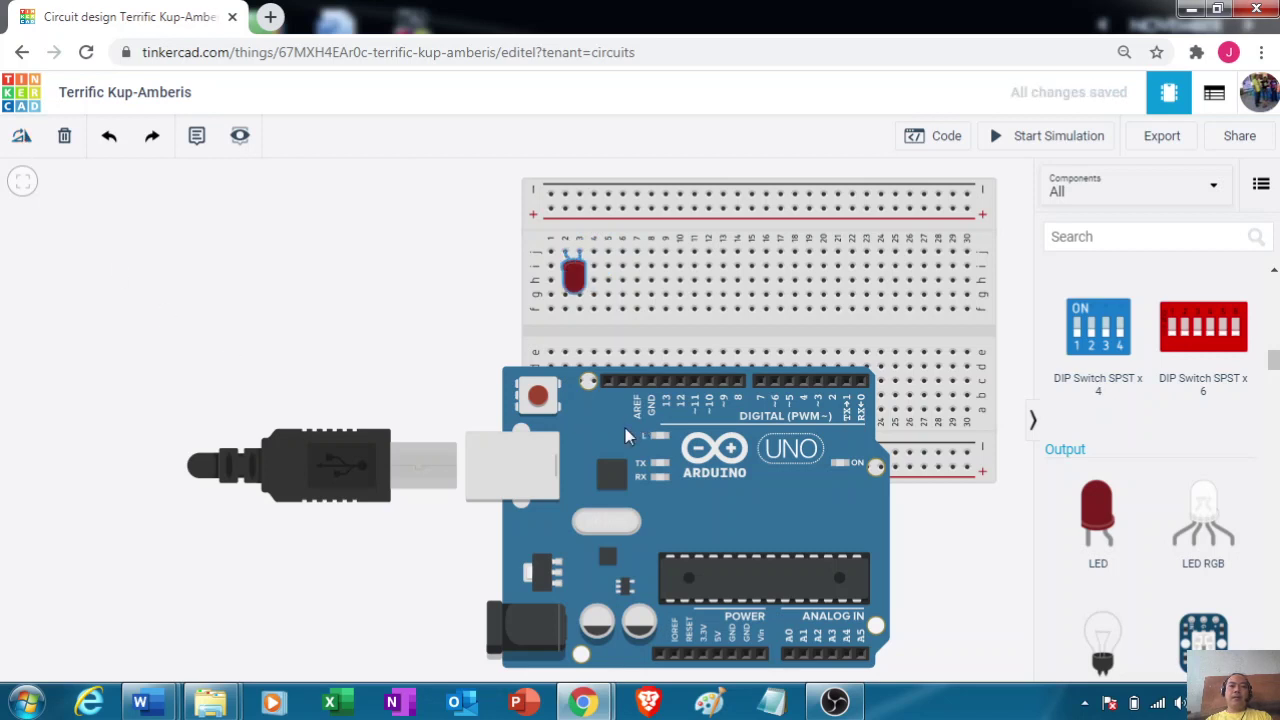
# Move the Arduino Uno beside the breadboard, clear of it, and shift the LED down so its legs sit in row f, columns 2 and 3.
pyautogui.click(500, 445)
pyautogui.moveTo(500, 445); pyautogui.dragTo(235, 321)
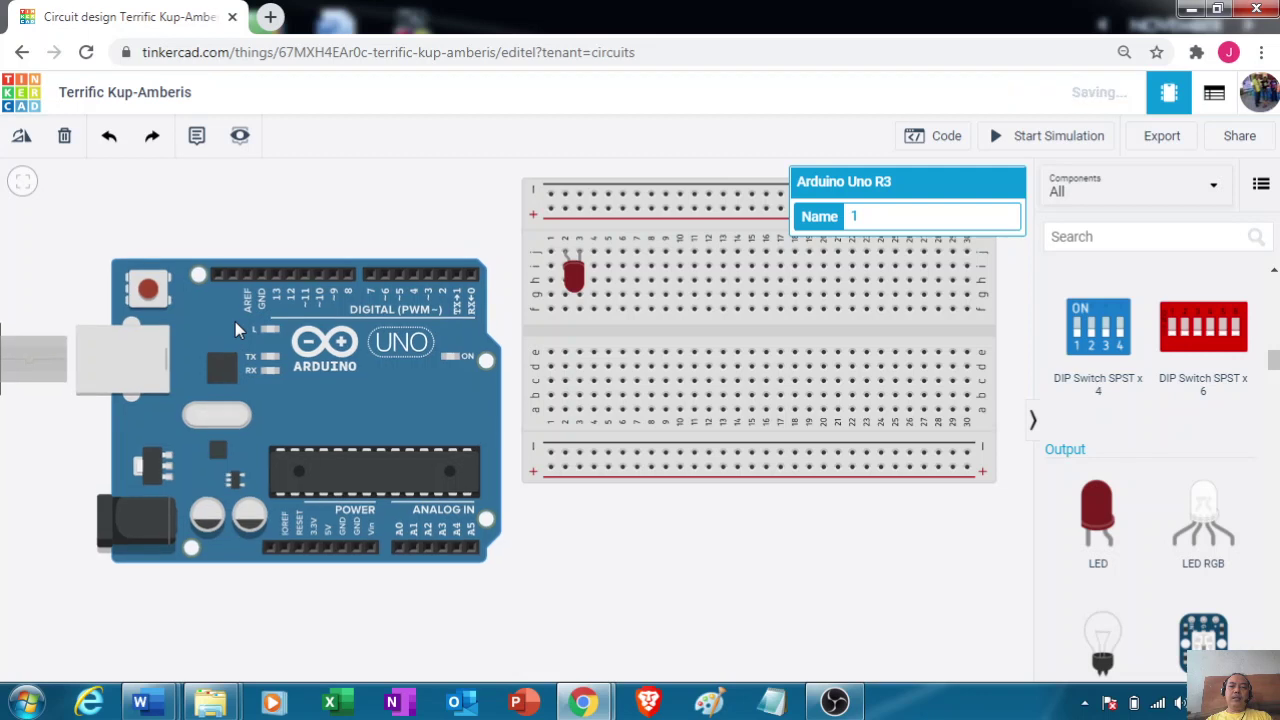
pyautogui.click(576, 278)
pyautogui.moveTo(580, 330); pyautogui.dragTo(578, 342)
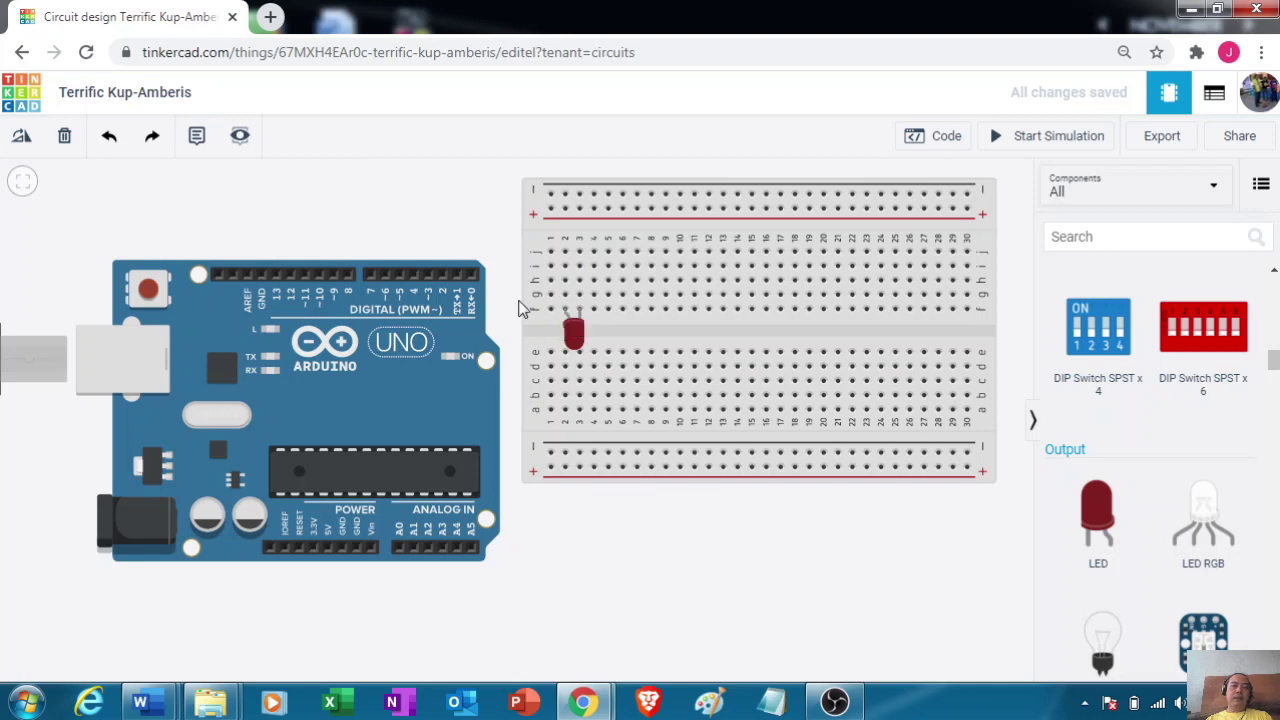
# Wire Arduino digital pin 13 to breadboard hole j2, routing the wire with a bend above the board.
pyautogui.click(277, 275)
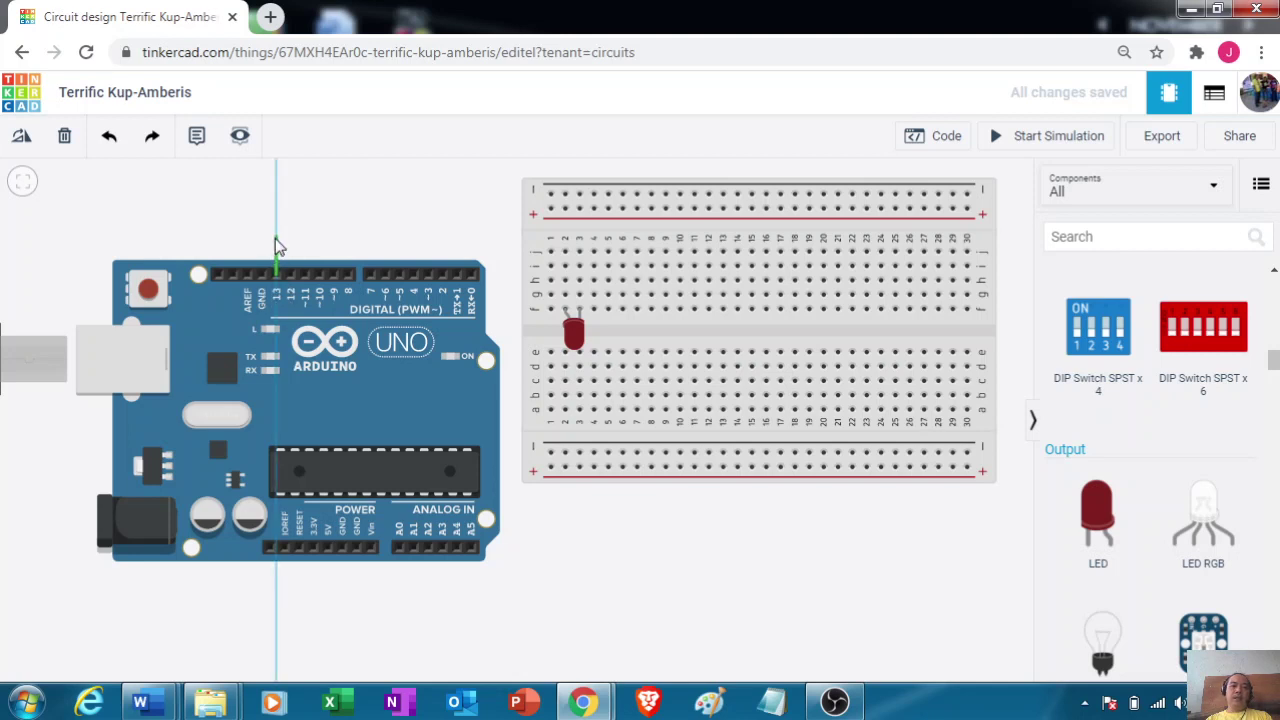
pyautogui.click(277, 241)
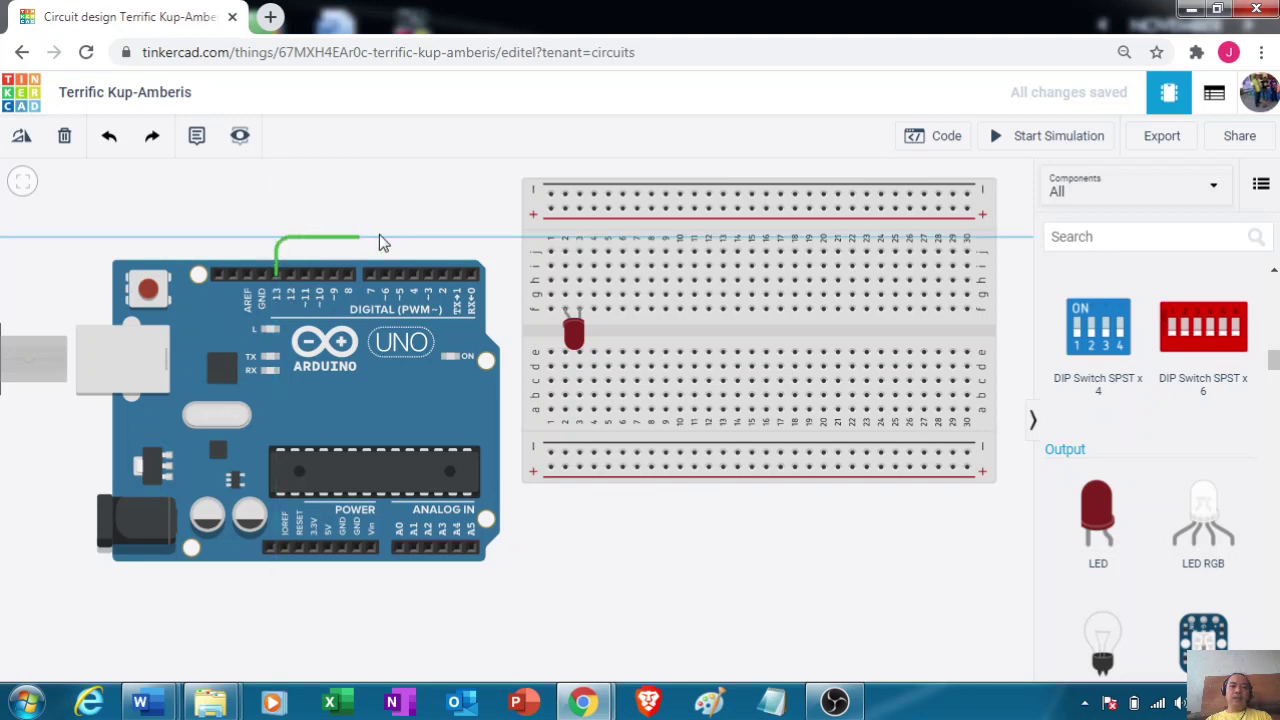
pyautogui.click(566, 253)
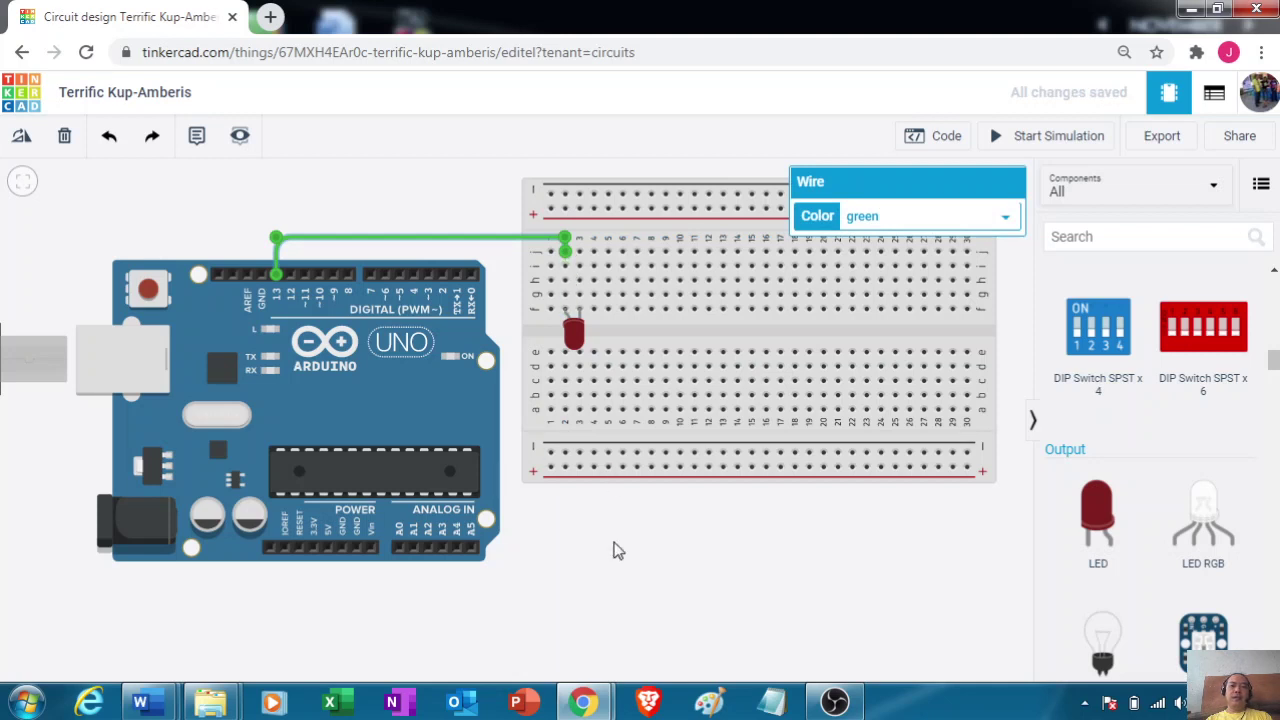
pyautogui.click(606, 580)
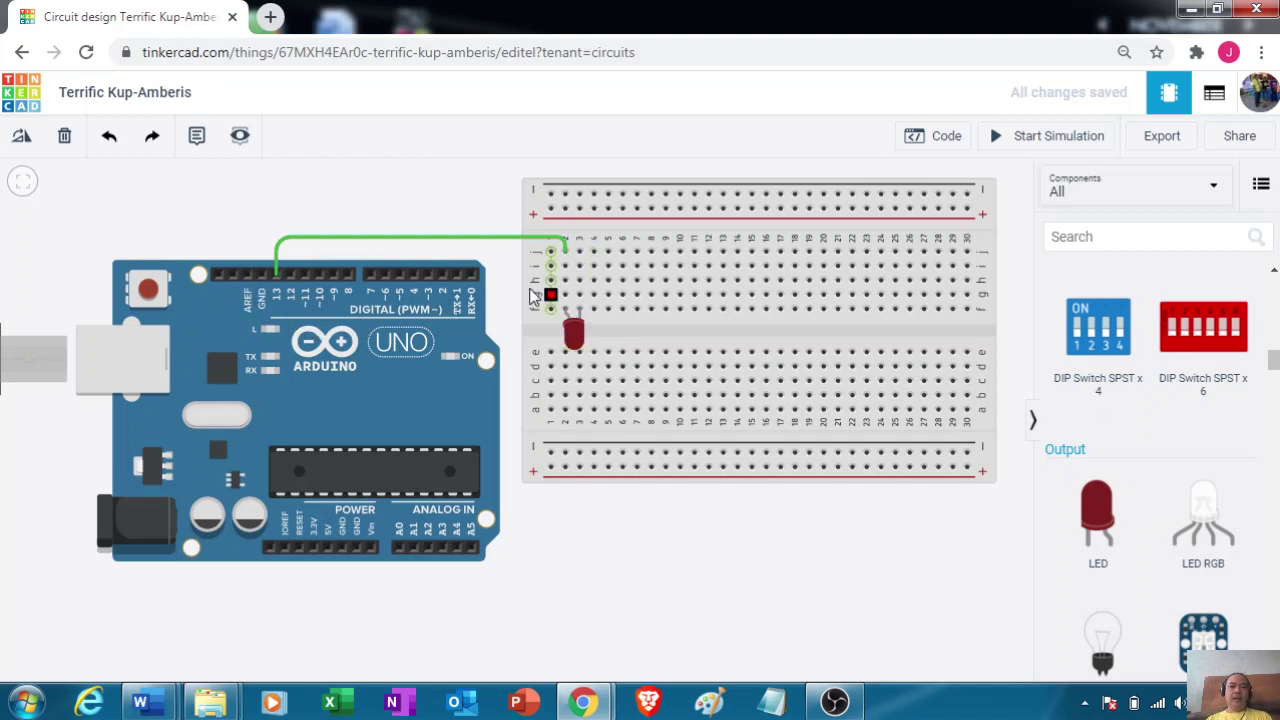
# Set the color of the pin 13 wire to red.
pyautogui.click(424, 237)
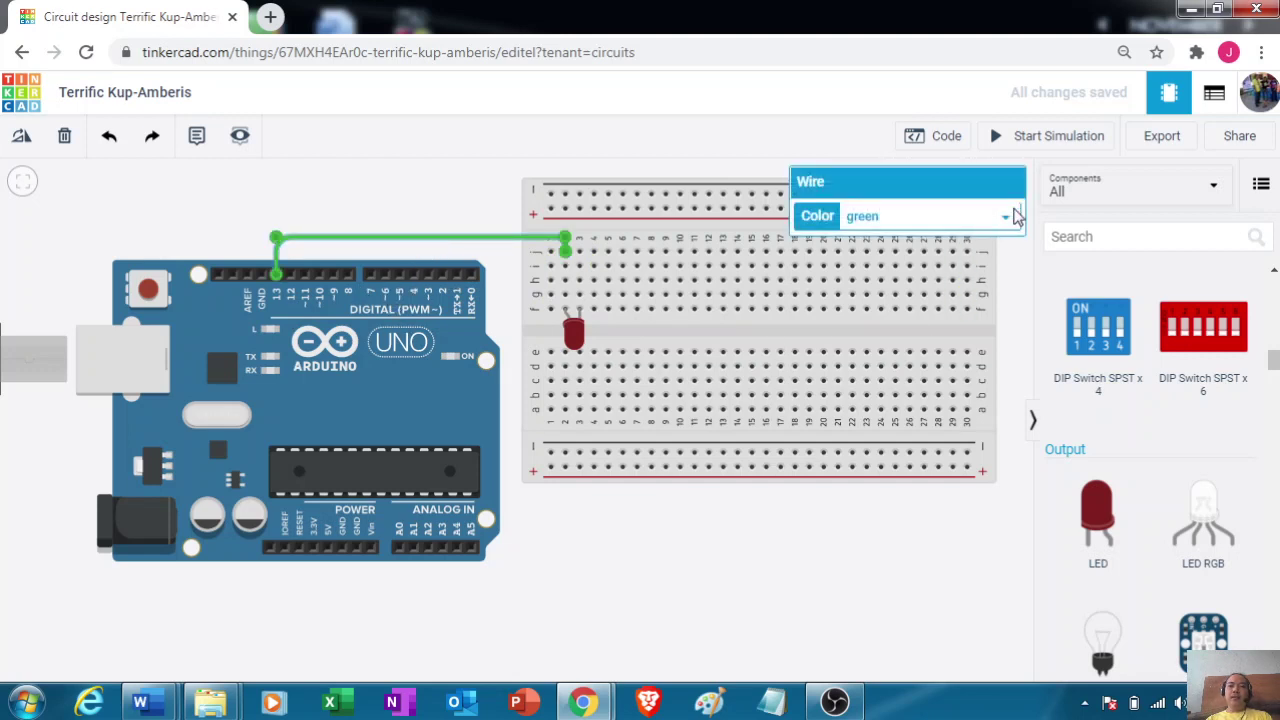
pyautogui.click(1007, 218)
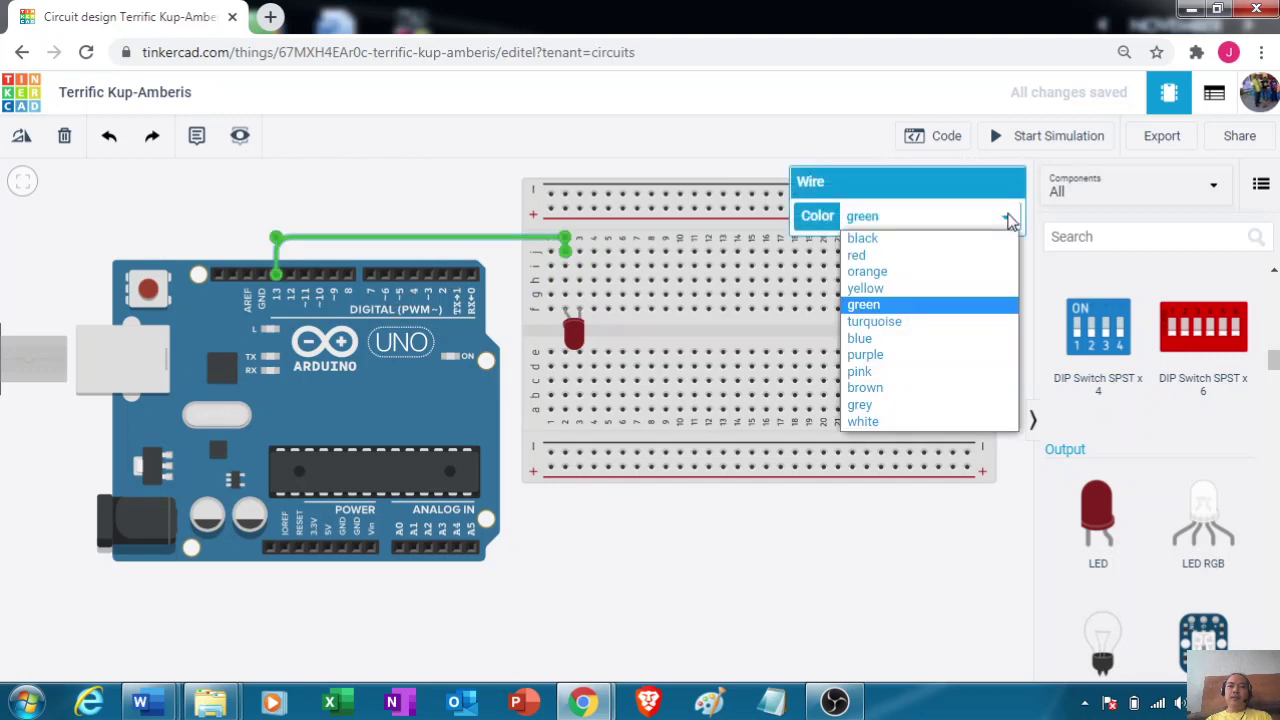
pyautogui.click(900, 262)
pyautogui.click(781, 379)
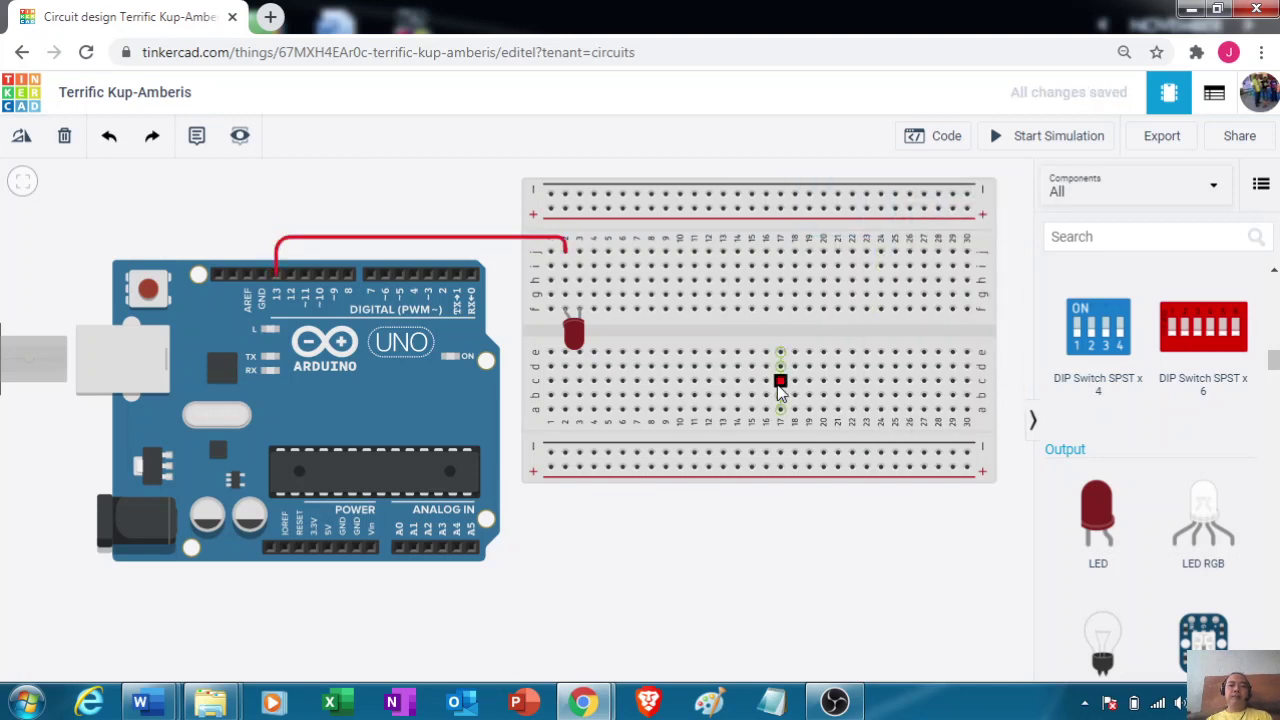
pyautogui.press('Escape')
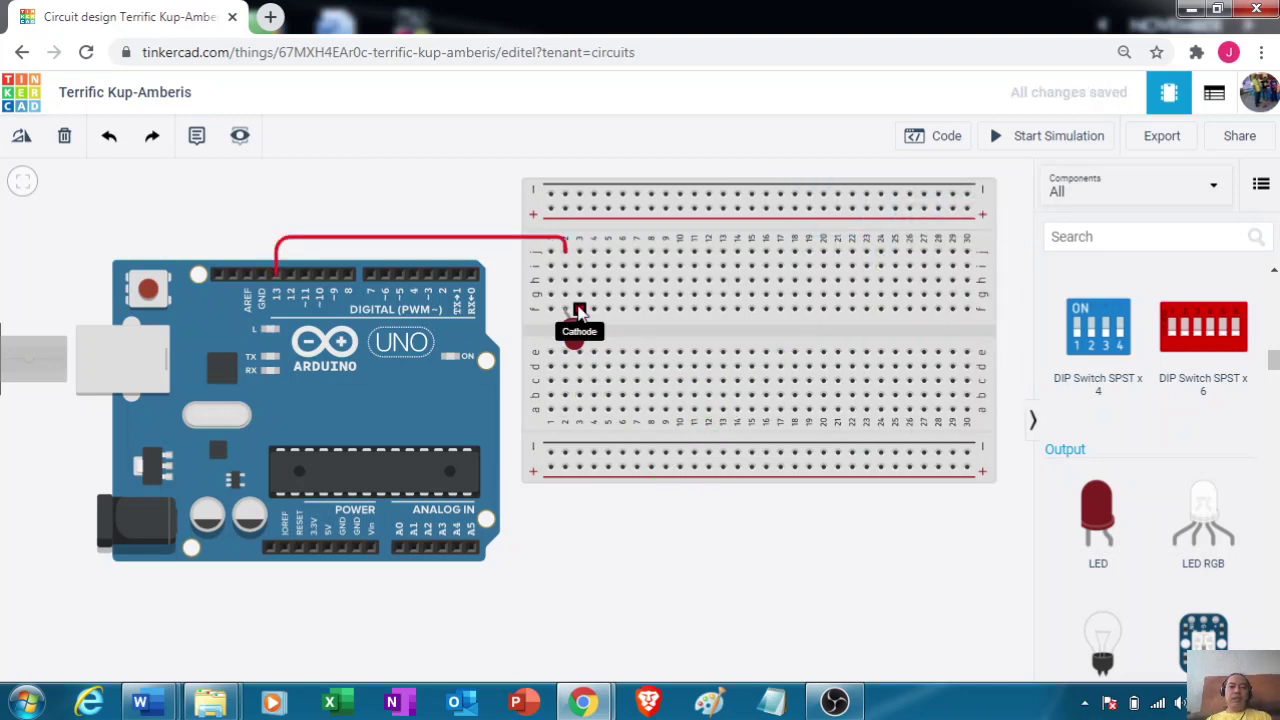
# Wire breadboard hole j3, in the LED cathode's column, to the Arduino's upper GND pin, routing it just above the red wire.
pyautogui.click(579, 252)
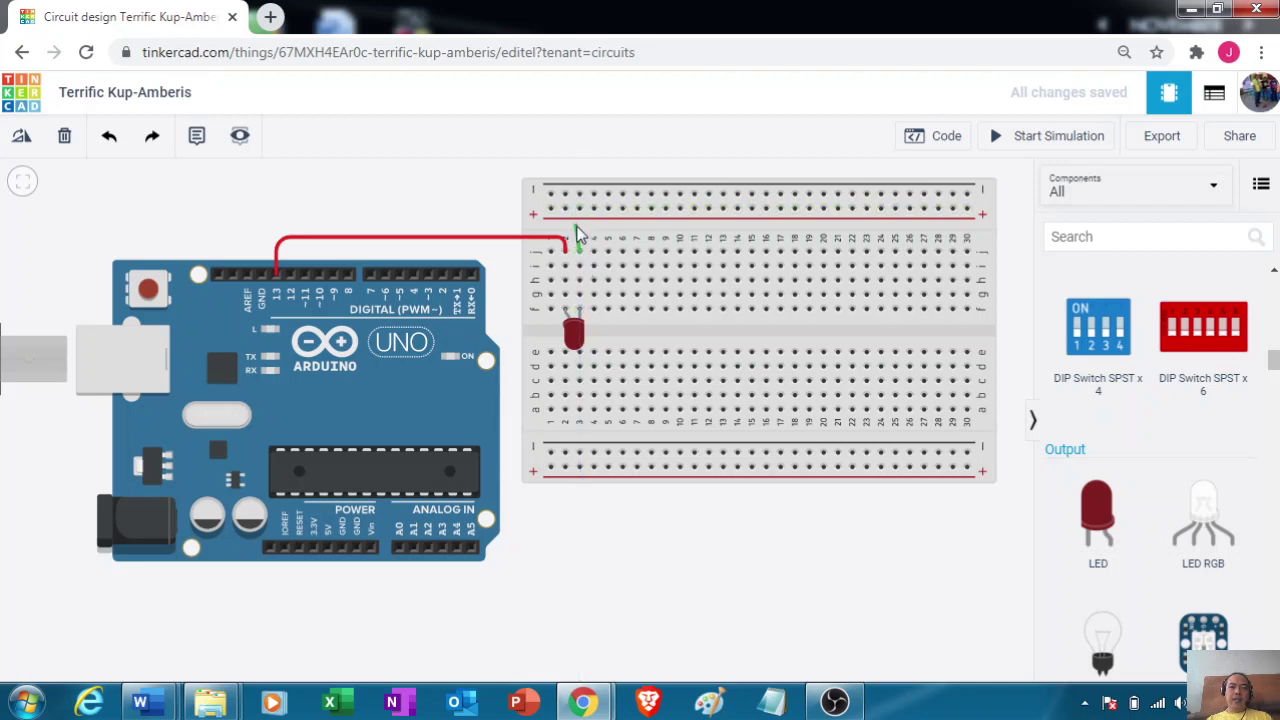
pyautogui.click(580, 229)
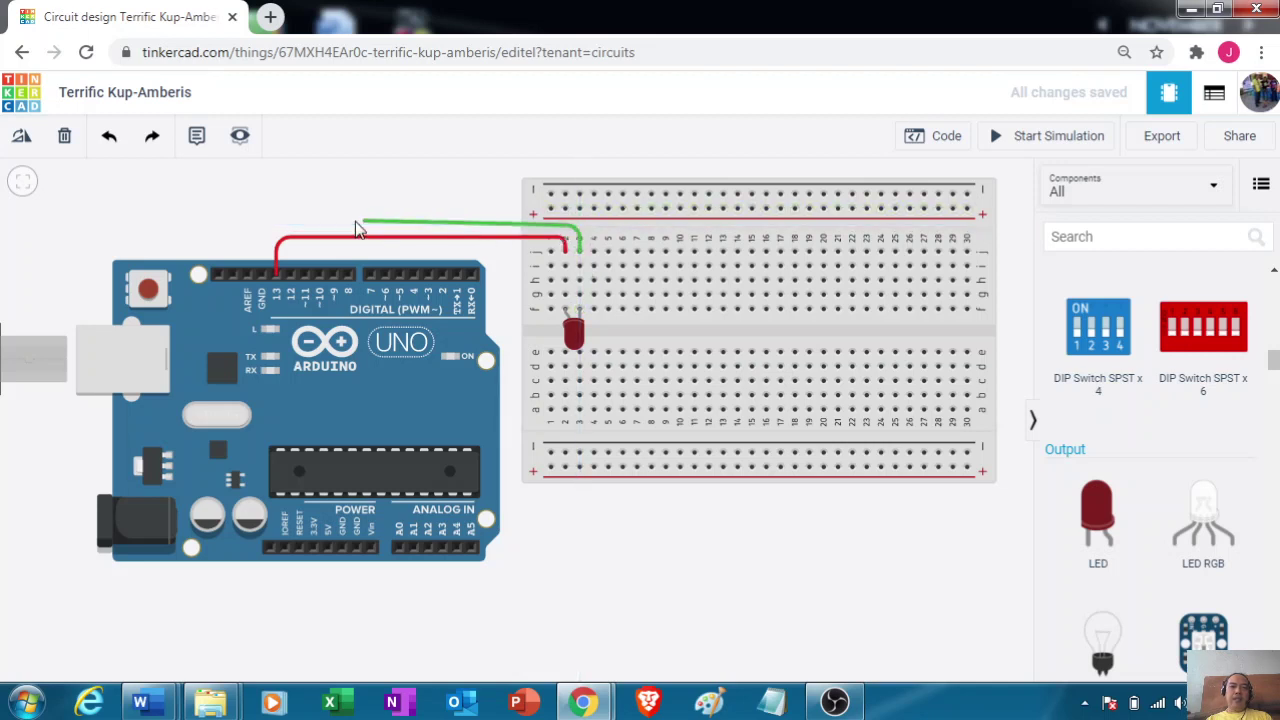
pyautogui.click(264, 229)
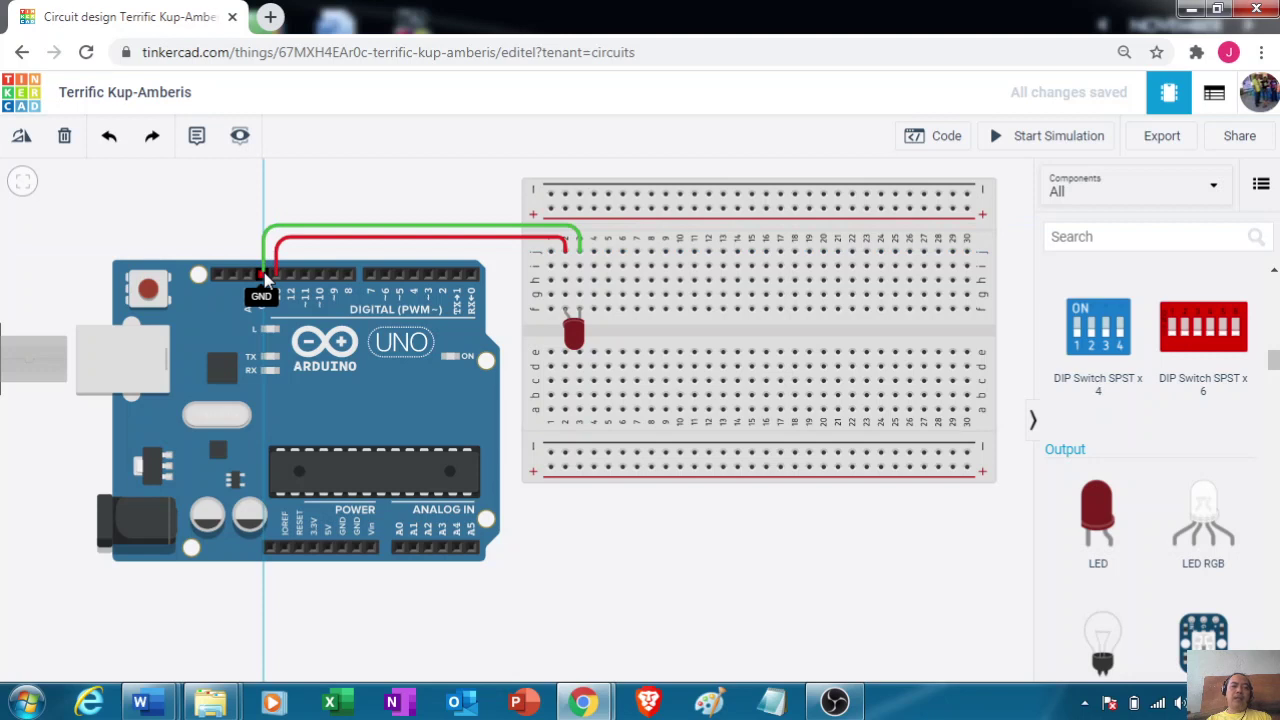
pyautogui.click(264, 276)
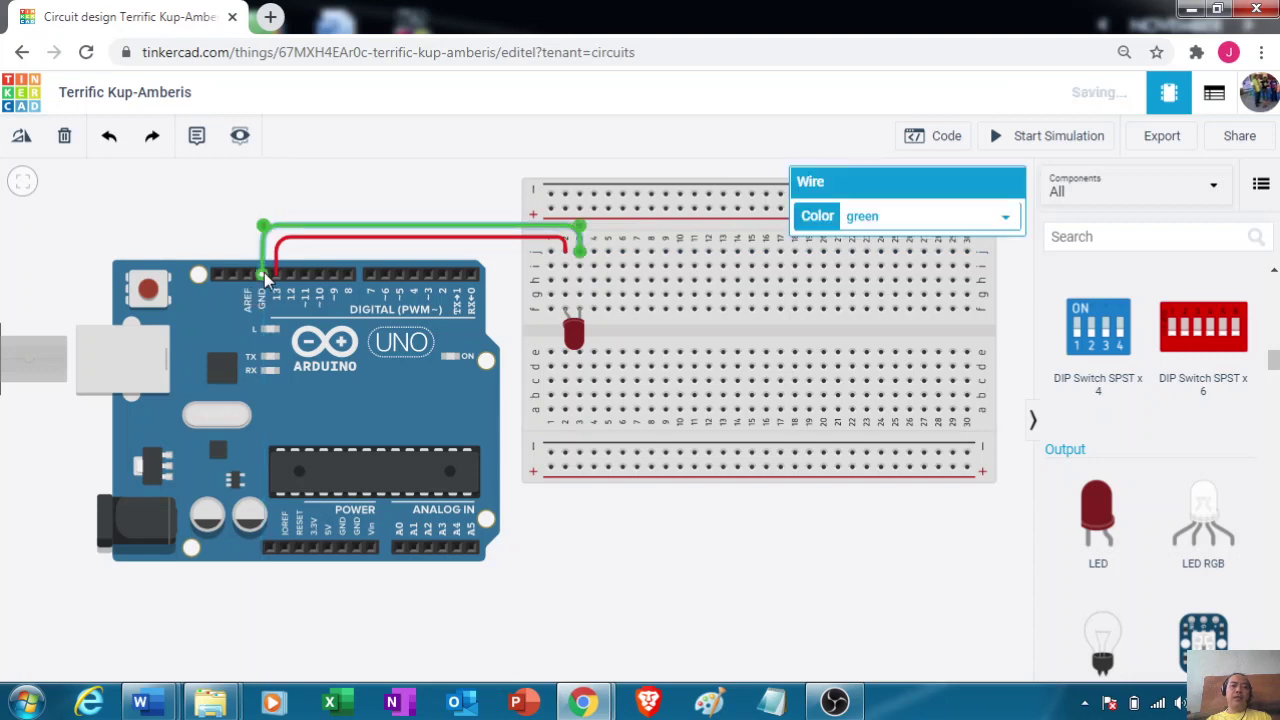
pyautogui.click(518, 232)
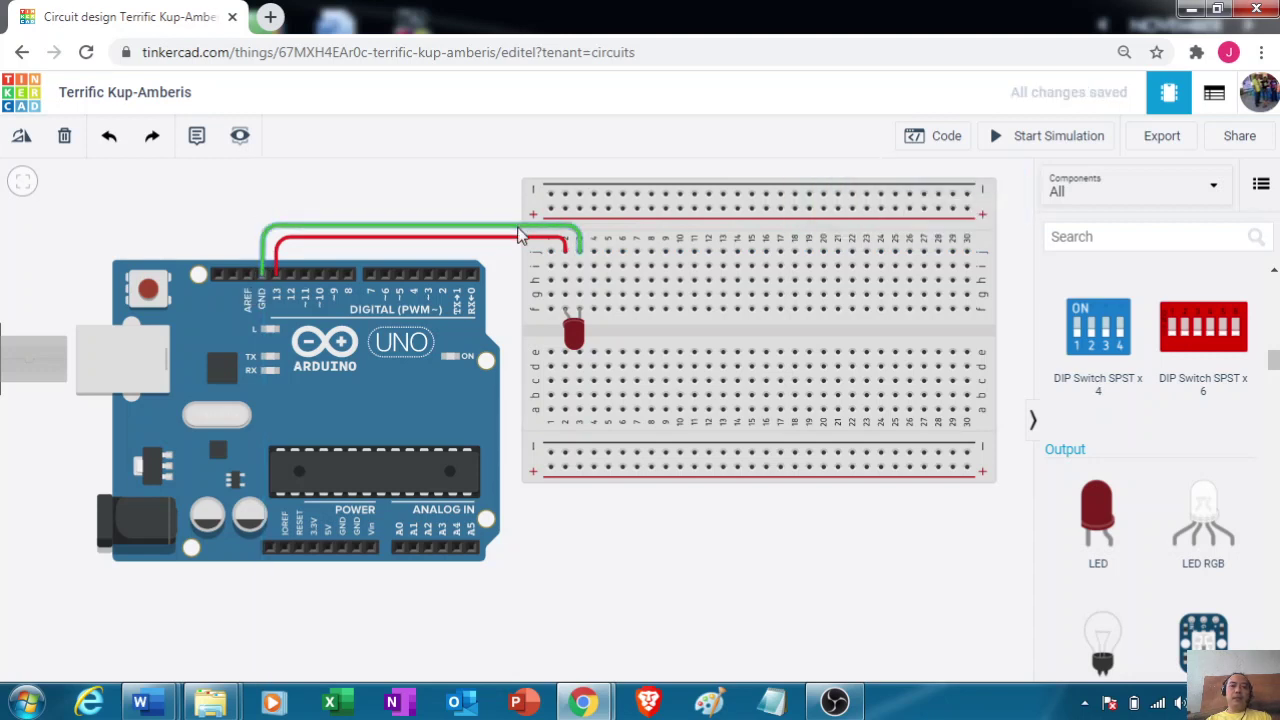
# Set the color of the GND wire to black.
pyautogui.click(518, 230)
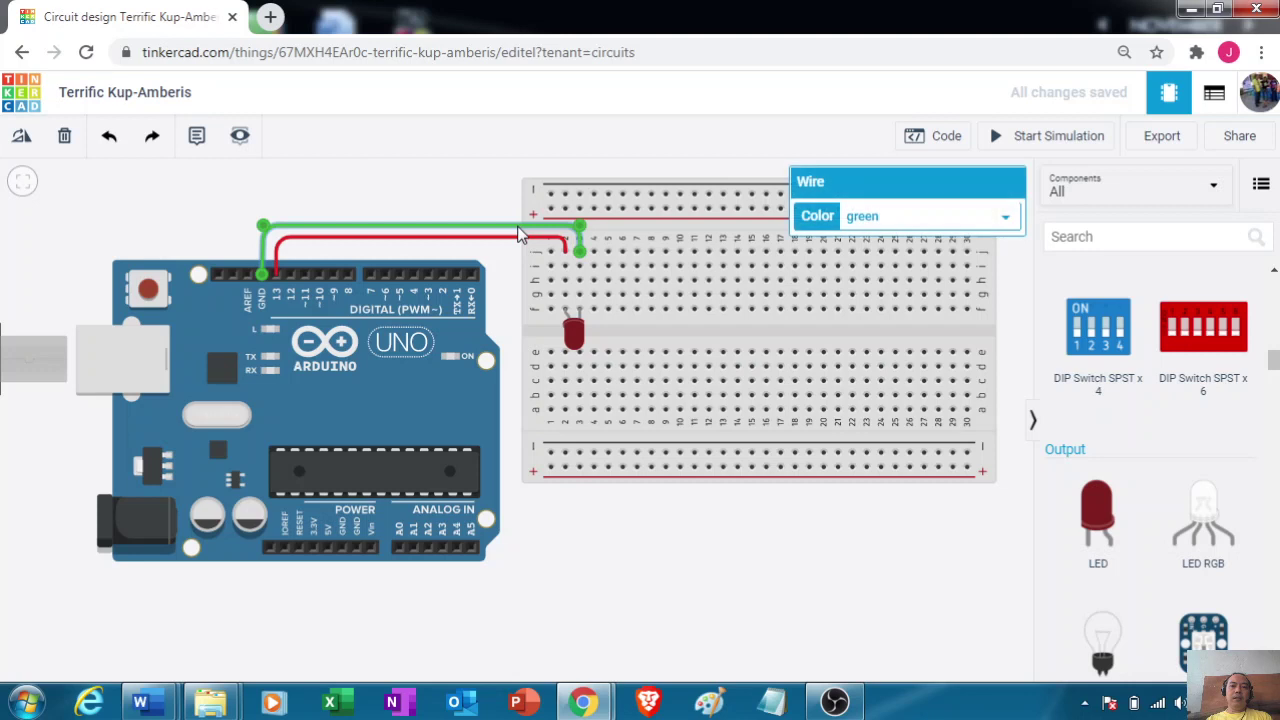
pyautogui.click(1008, 219)
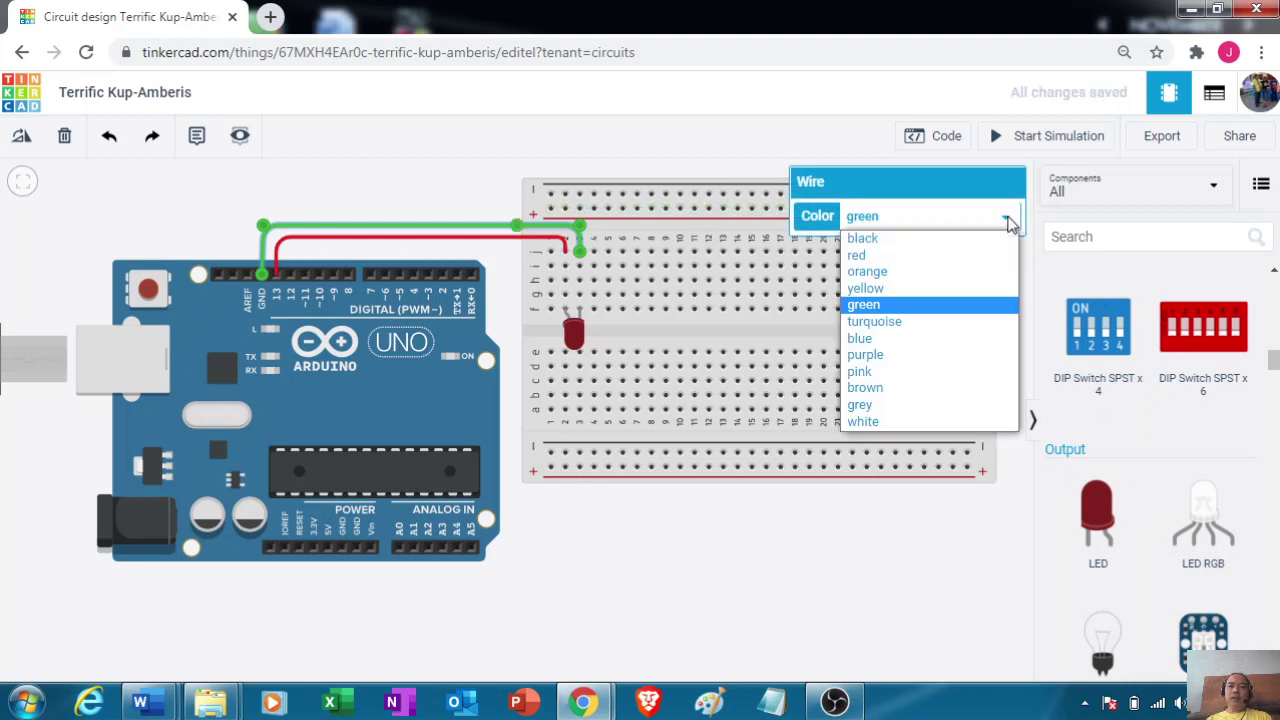
pyautogui.click(900, 240)
pyautogui.click(820, 578)
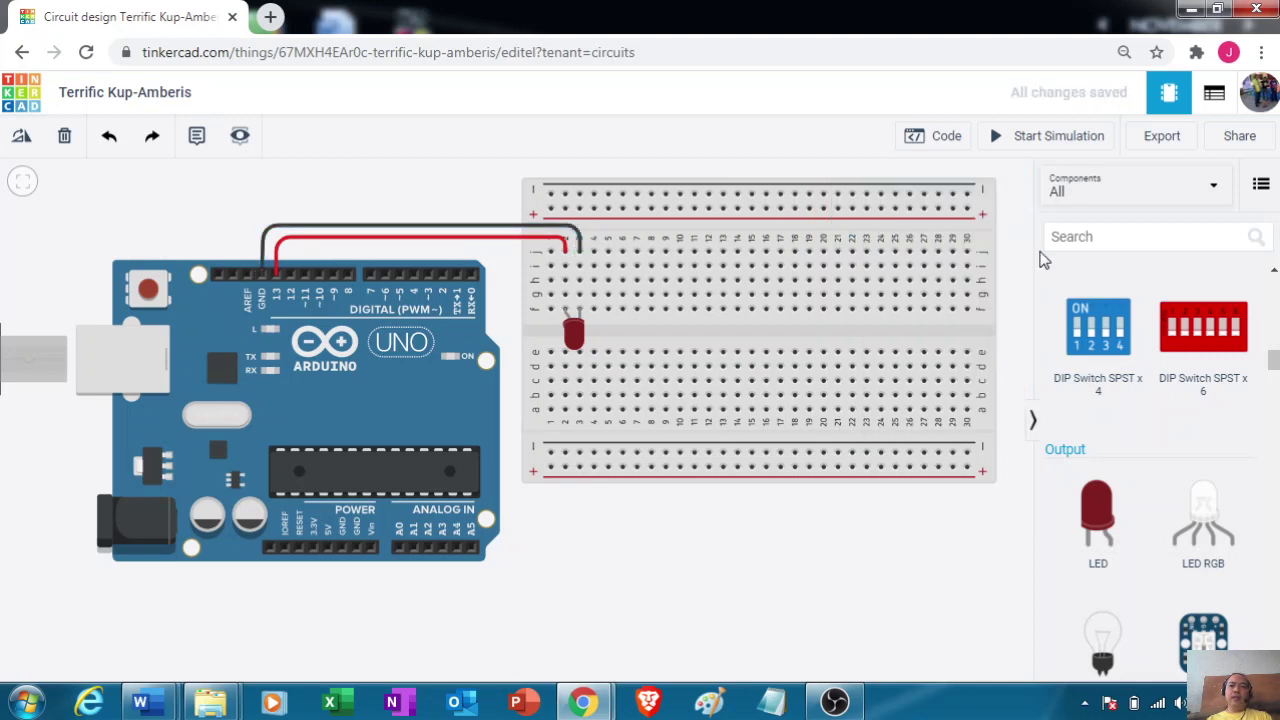
# Run the simulation to check how the breadboard LED behaves without a resistor, and stop it.
pyautogui.click(1023, 140)
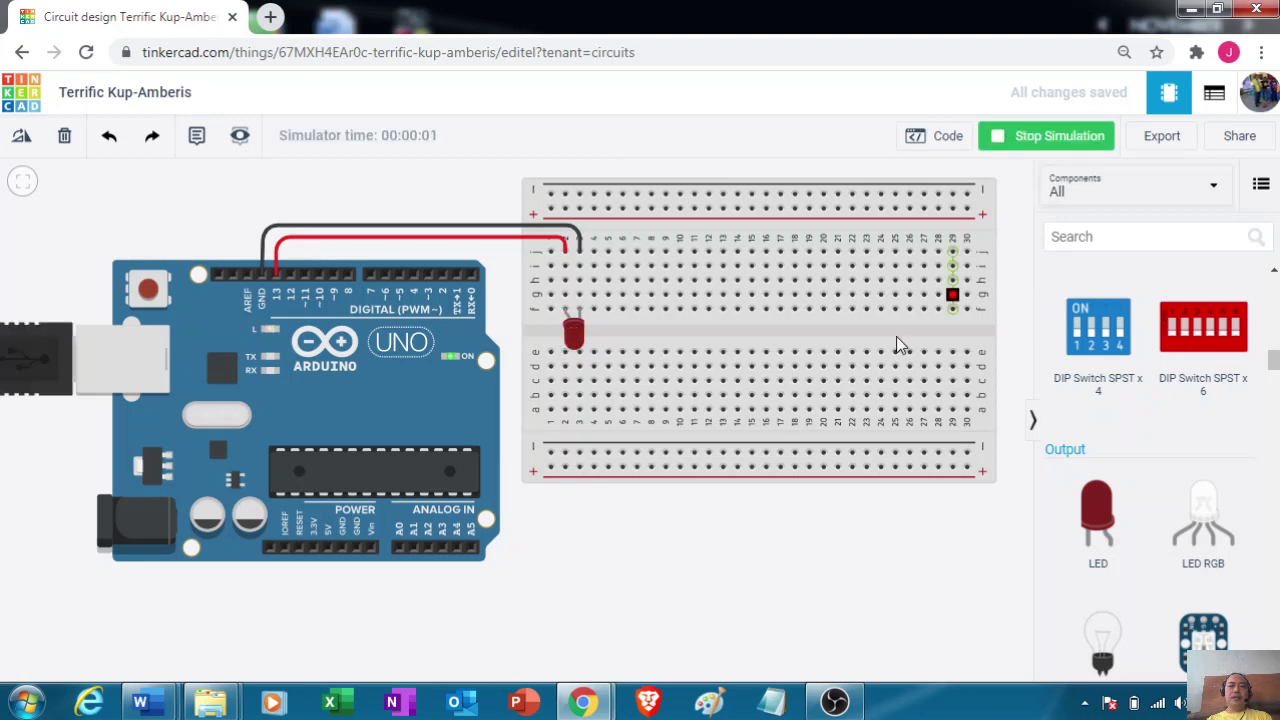
pyautogui.click(560, 359)
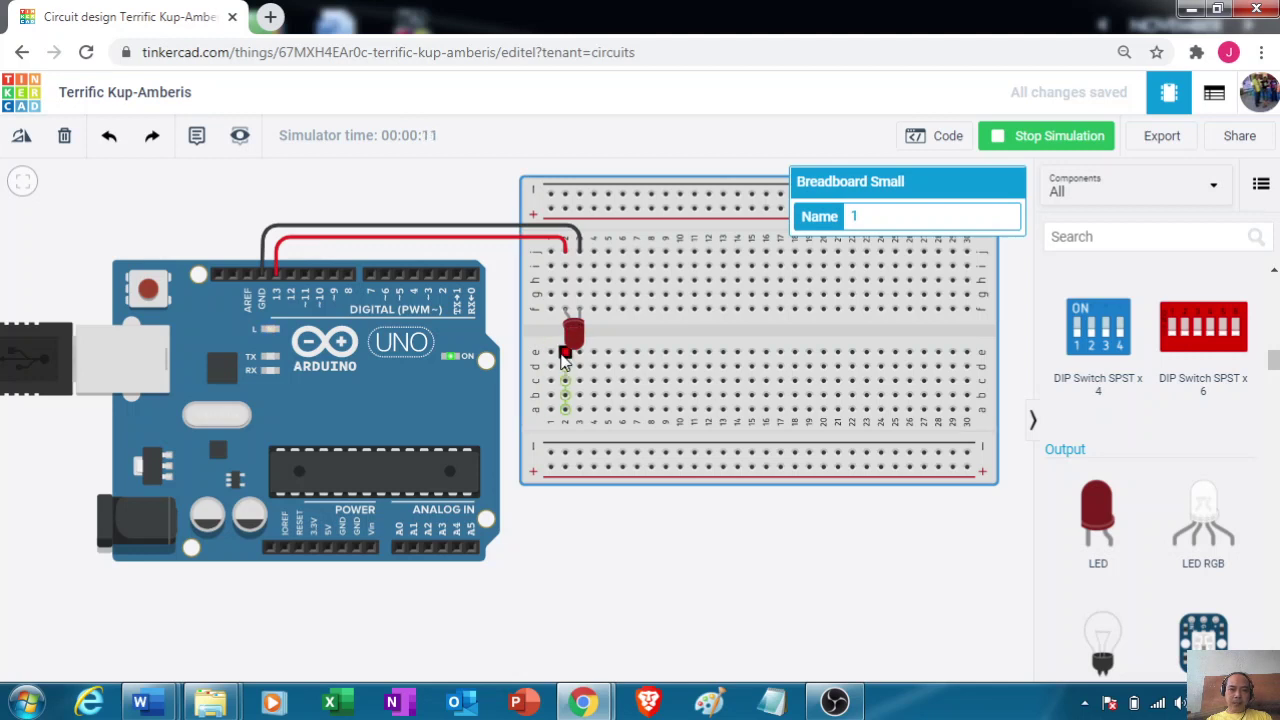
pyautogui.click(577, 342)
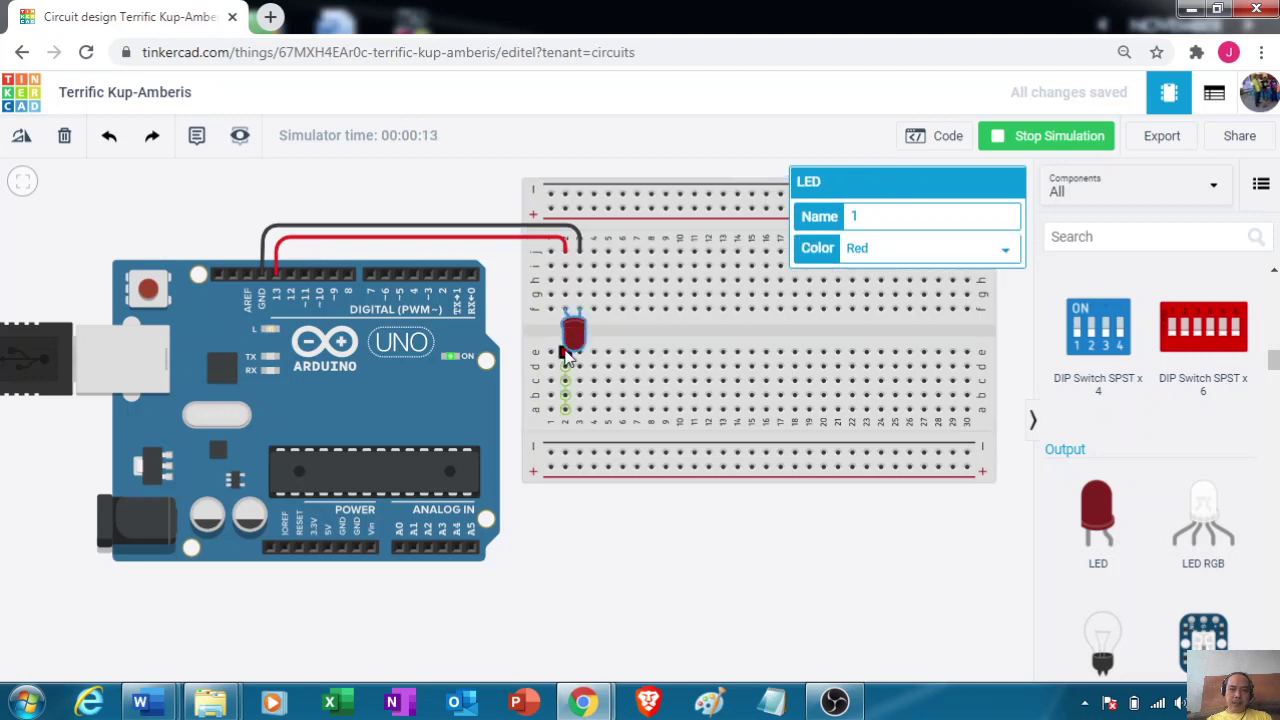
pyautogui.click(562, 356)
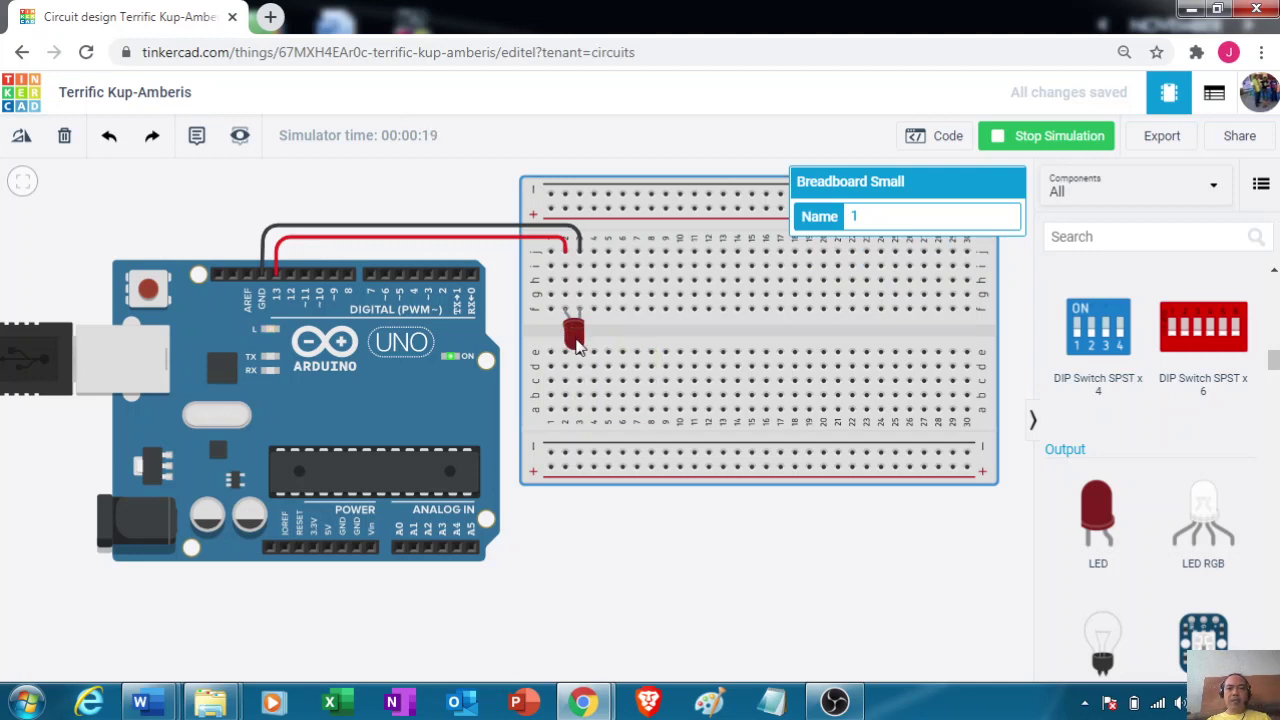
pyautogui.click(770, 574)
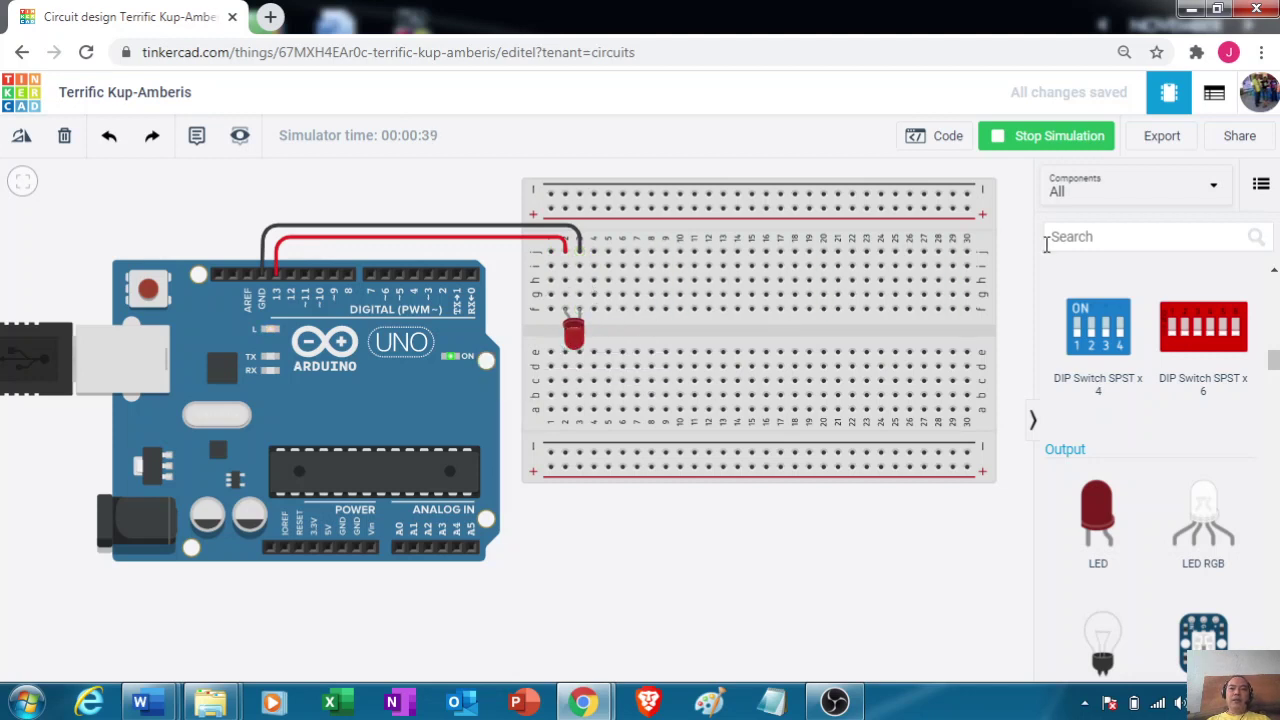
pyautogui.click(1057, 145)
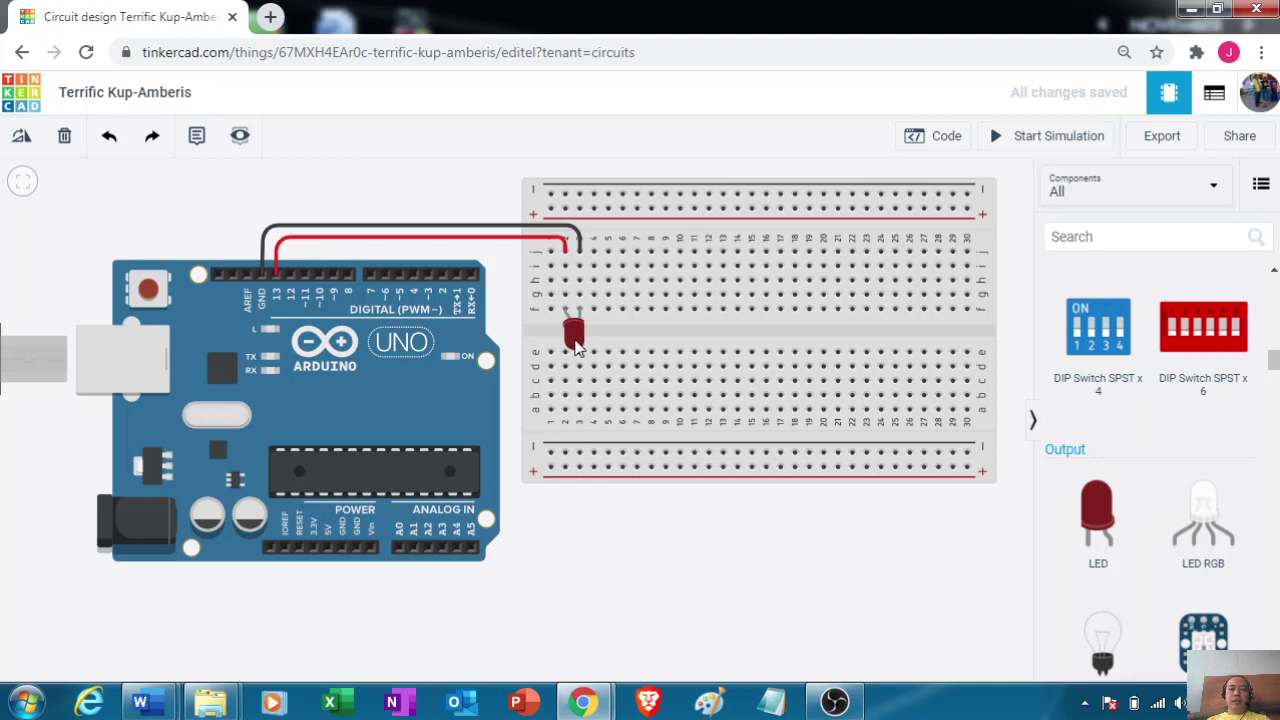
# Move the LED along row f so its legs sit in columns 7 and 8.
pyautogui.moveTo(576, 342); pyautogui.dragTo(621, 342)
pyautogui.scroll(8, 1108, 343)
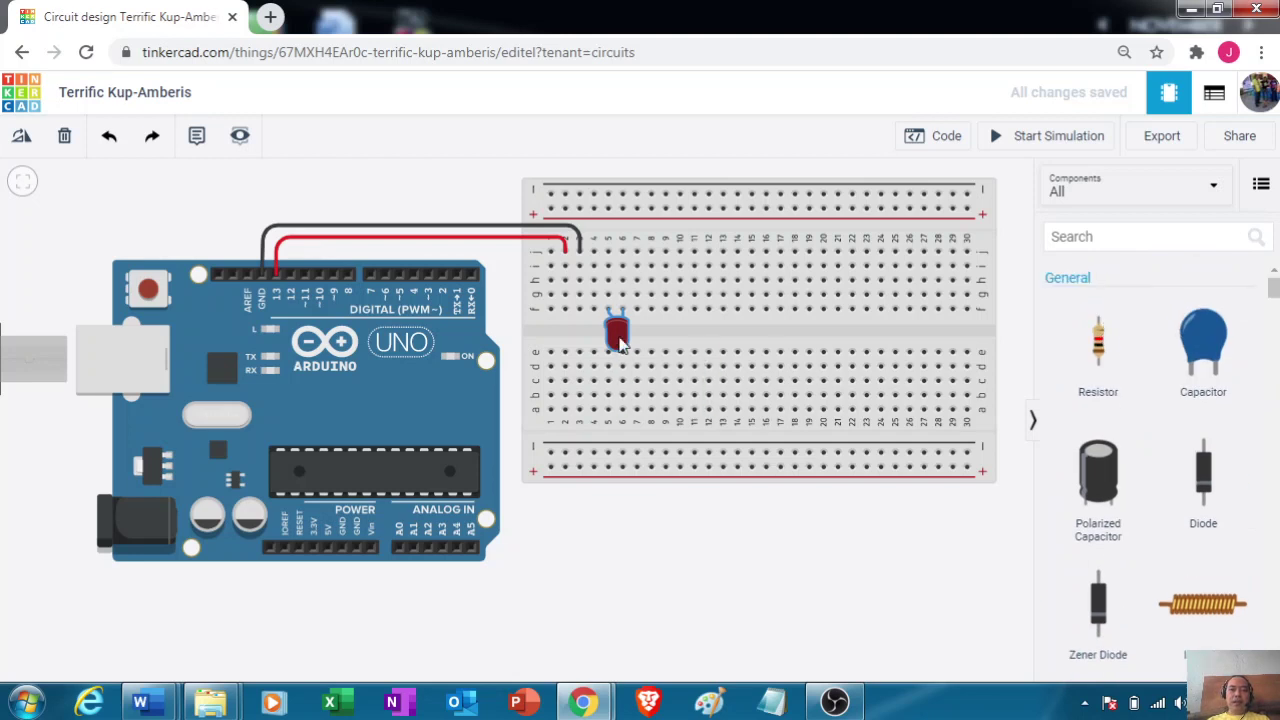
pyautogui.moveTo(620, 343); pyautogui.dragTo(649, 343)
# Add a resistor to the breadboard's upper half around column 16 and rotate it to lie horizontally.
pyautogui.moveTo(1099, 352); pyautogui.dragTo(767, 306)
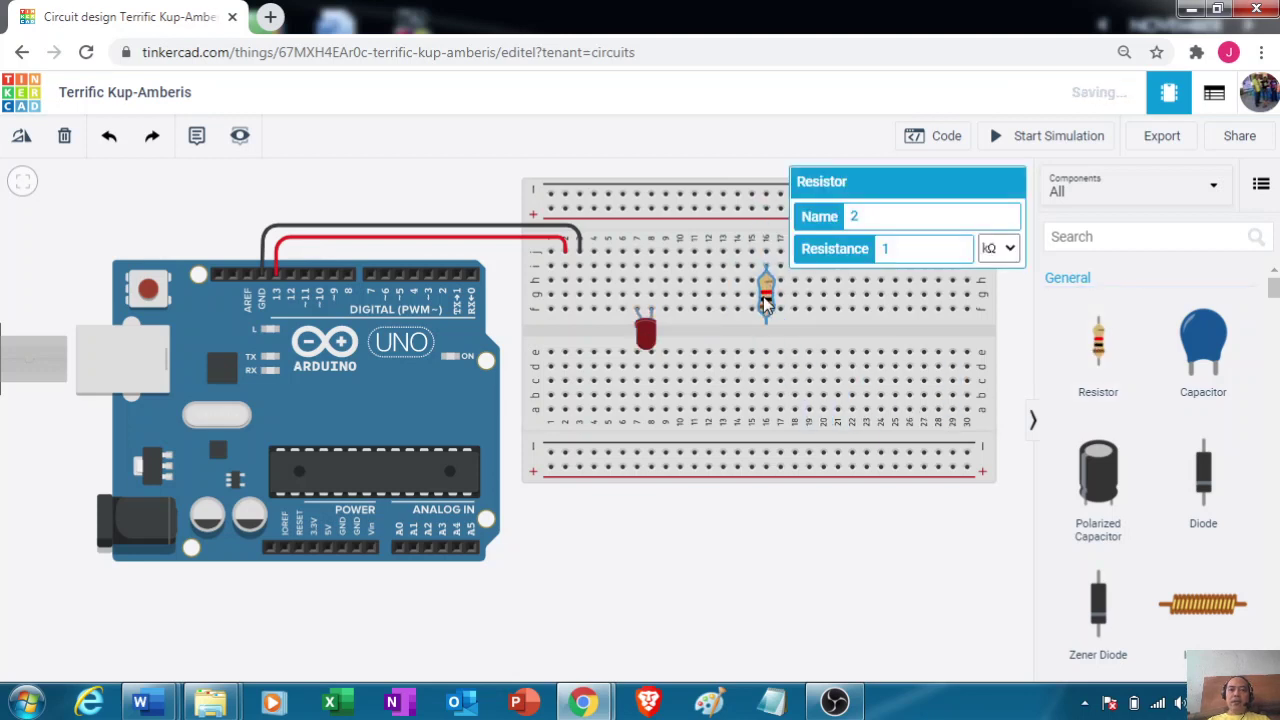
pyautogui.click(22, 143)
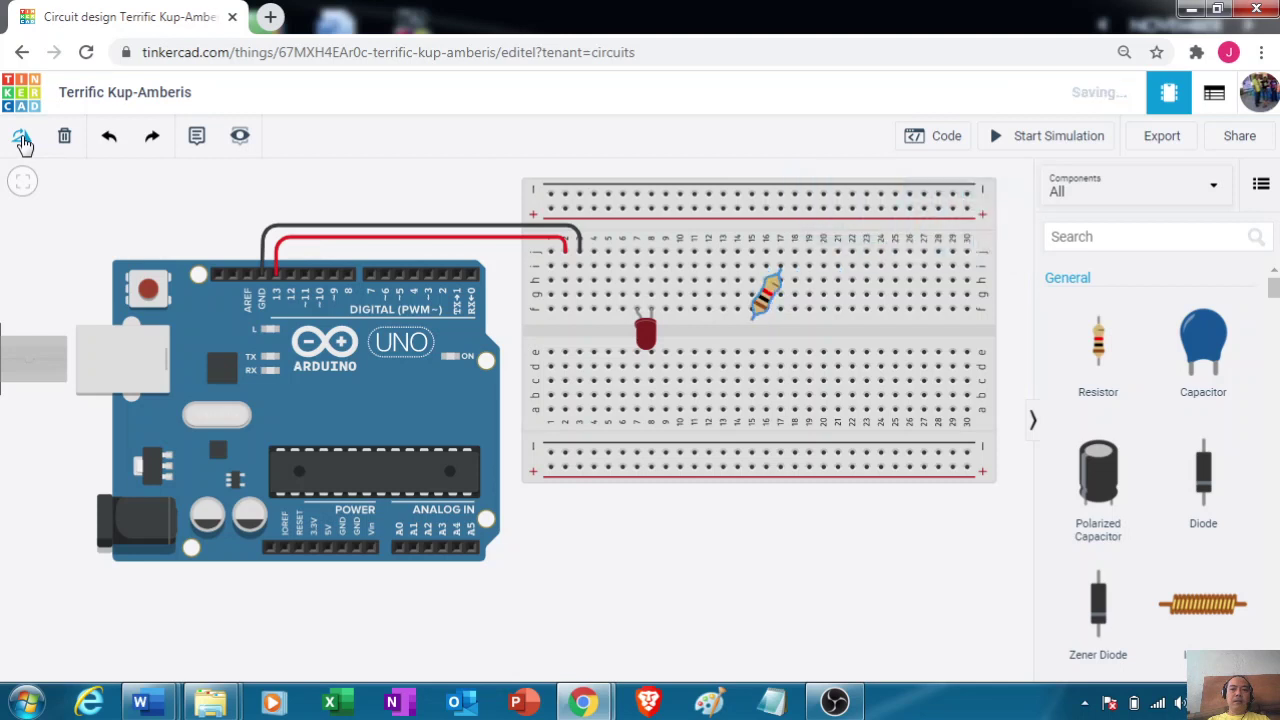
pyautogui.click(22, 143)
pyautogui.click(22, 143)
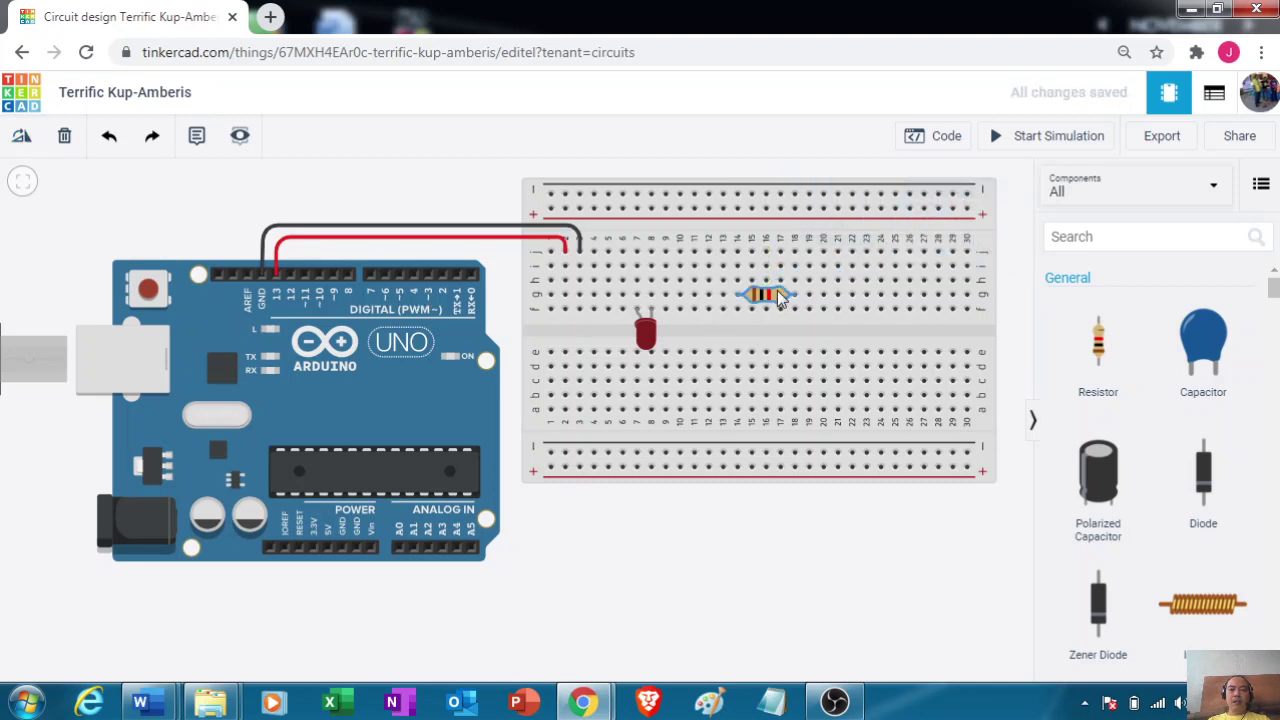
# Move the resistor next to the LED so it spans columns 2 to 6 in row g.
pyautogui.moveTo(779, 300); pyautogui.dragTo(620, 315)
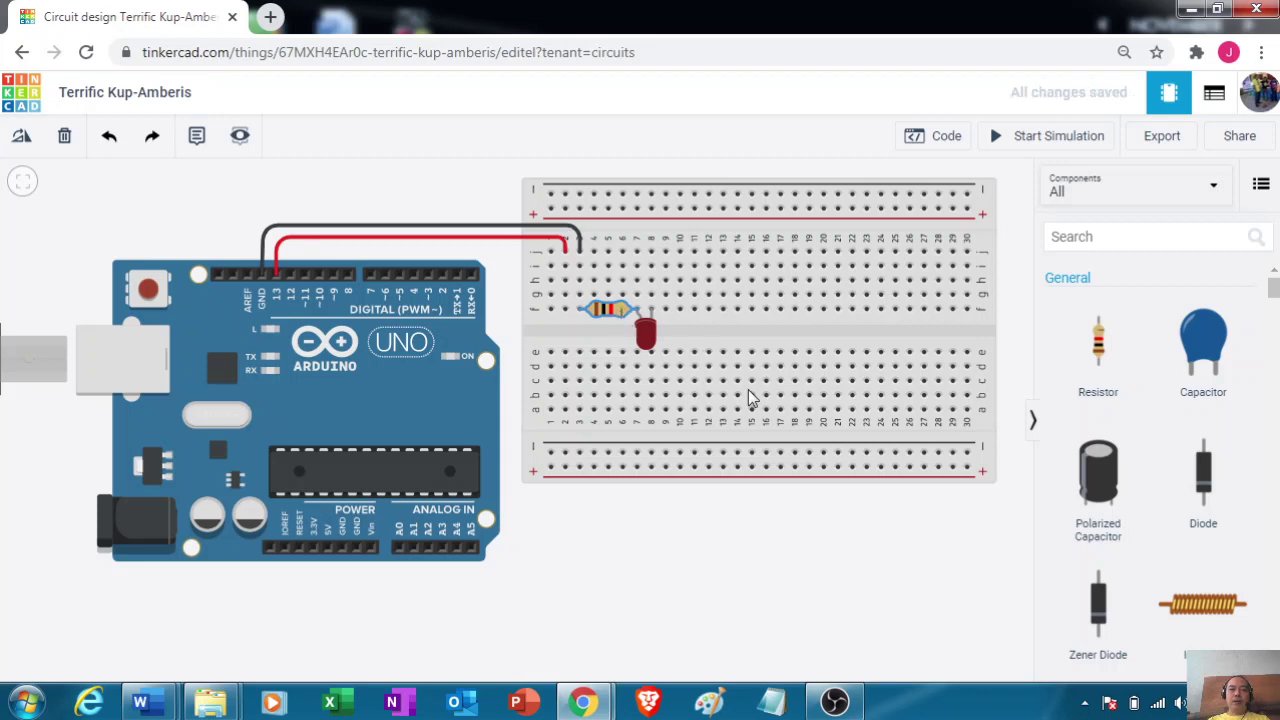
pyautogui.moveTo(601, 316)
pyautogui.mouseDown()
pyautogui.moveTo(647, 334)
pyautogui.moveTo(646, 320)
pyautogui.moveTo(646, 334)
pyautogui.moveTo(591, 306)
pyautogui.mouseUp()
pyautogui.click(591, 306)
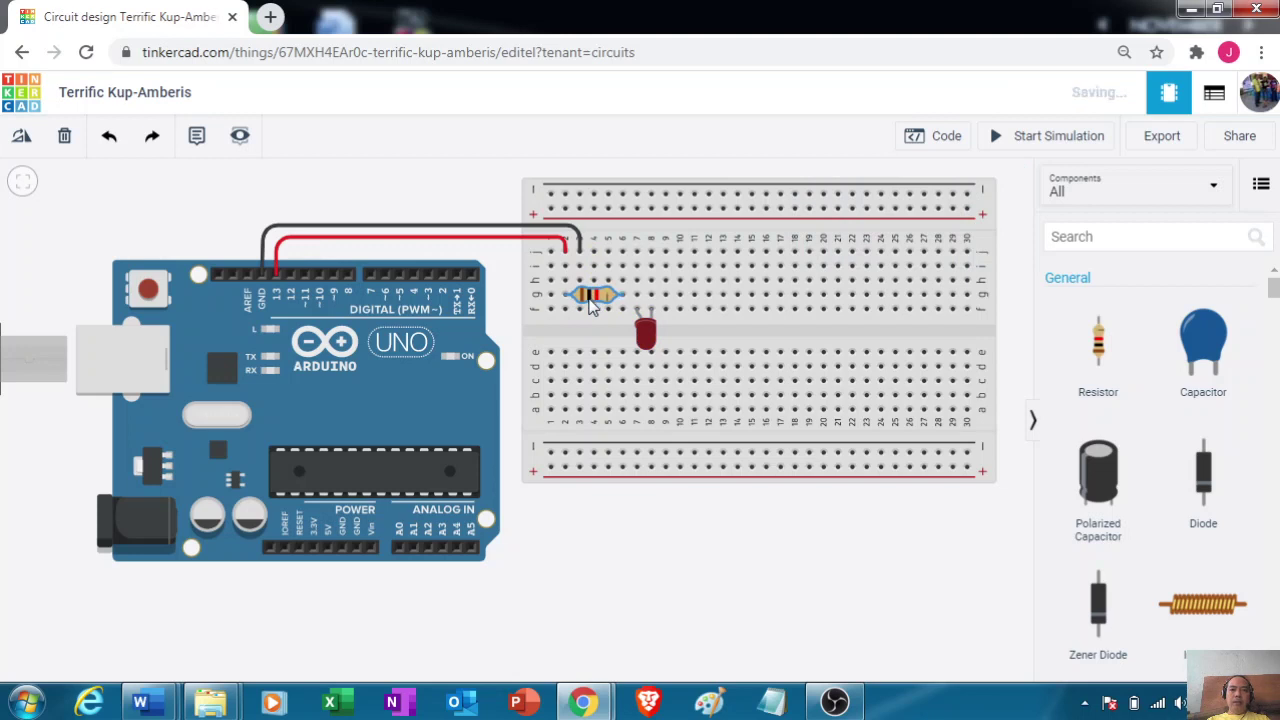
# Move the LED along row f to columns 6 and 7, and reroute the breadboard end of the black GND wire to j7.
pyautogui.moveTo(648, 345); pyautogui.dragTo(633, 346)
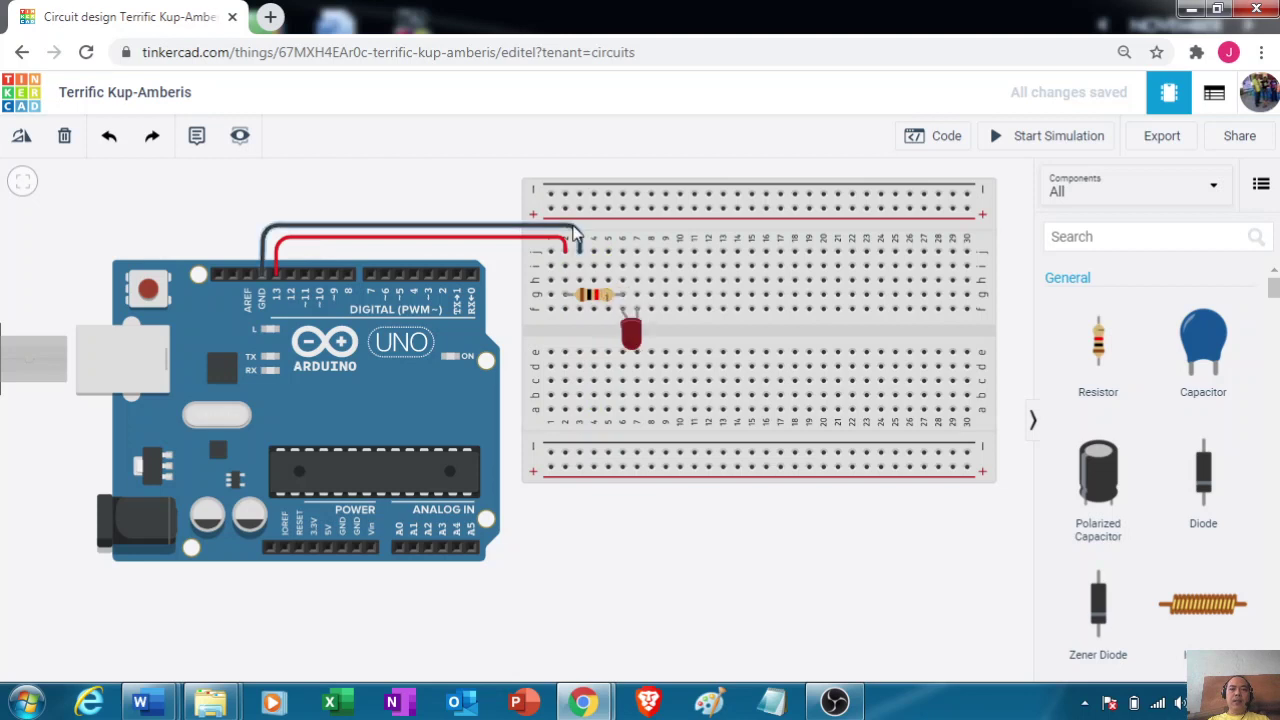
pyautogui.click(581, 258)
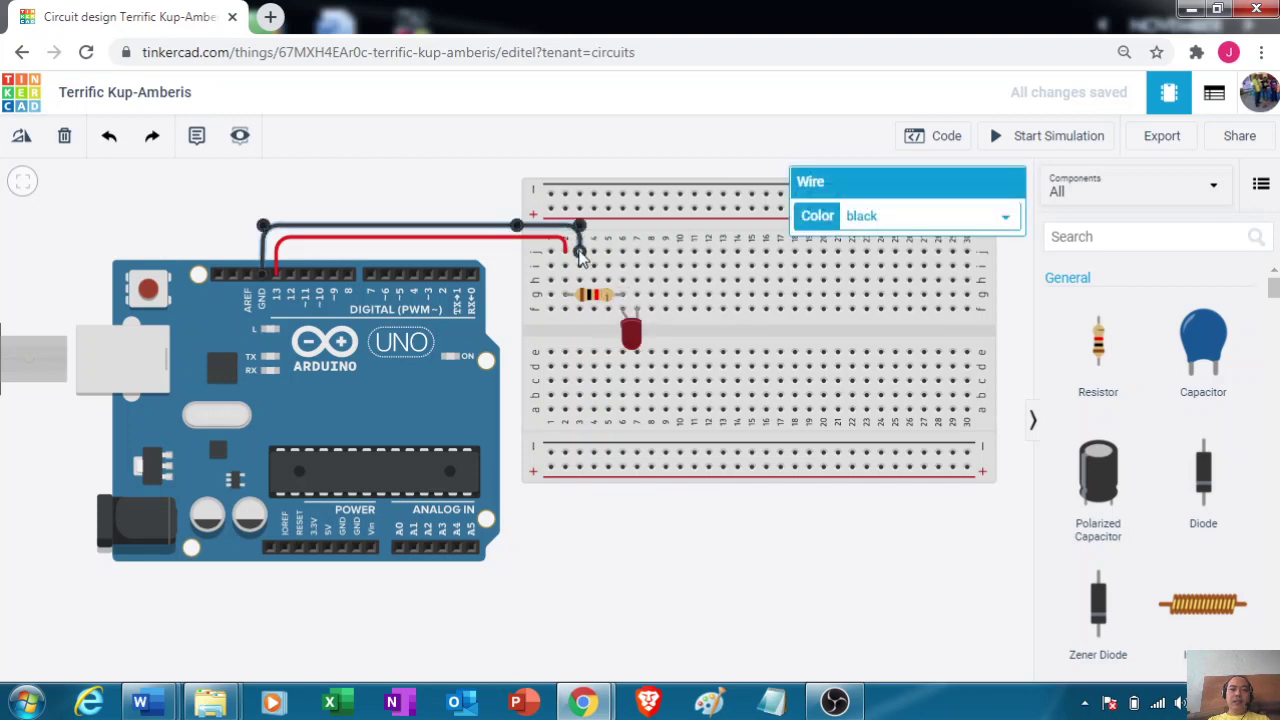
pyautogui.moveTo(581, 258); pyautogui.dragTo(637, 227)
pyautogui.hotkey('ctrl', 'z')
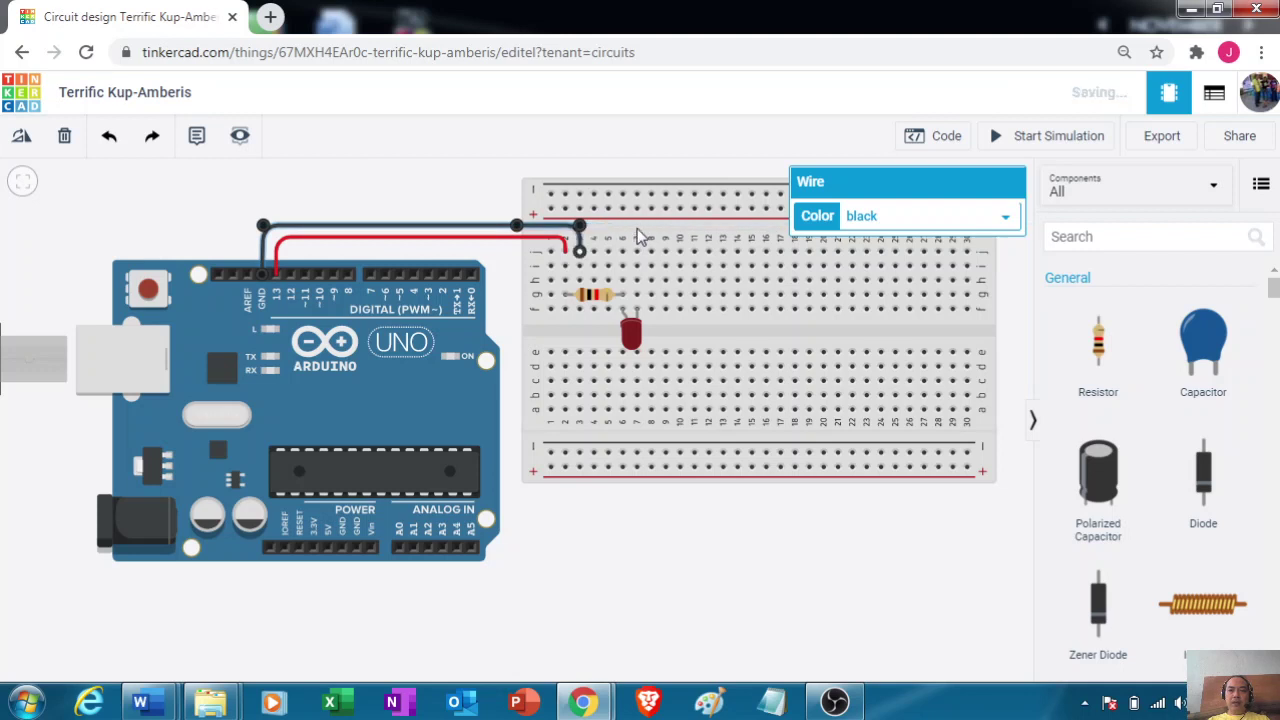
pyautogui.moveTo(581, 258); pyautogui.dragTo(622, 249)
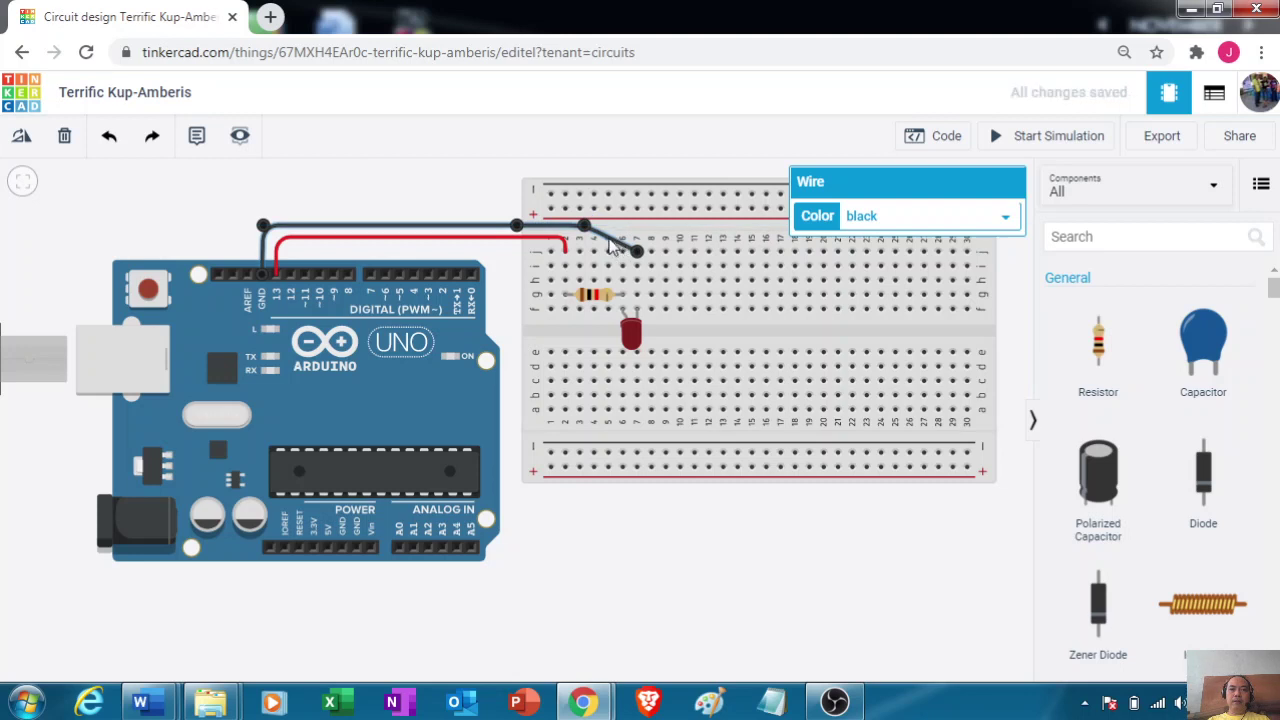
pyautogui.click(609, 239)
pyautogui.moveTo(610, 238); pyautogui.dragTo(642, 235)
pyautogui.press('Escape')
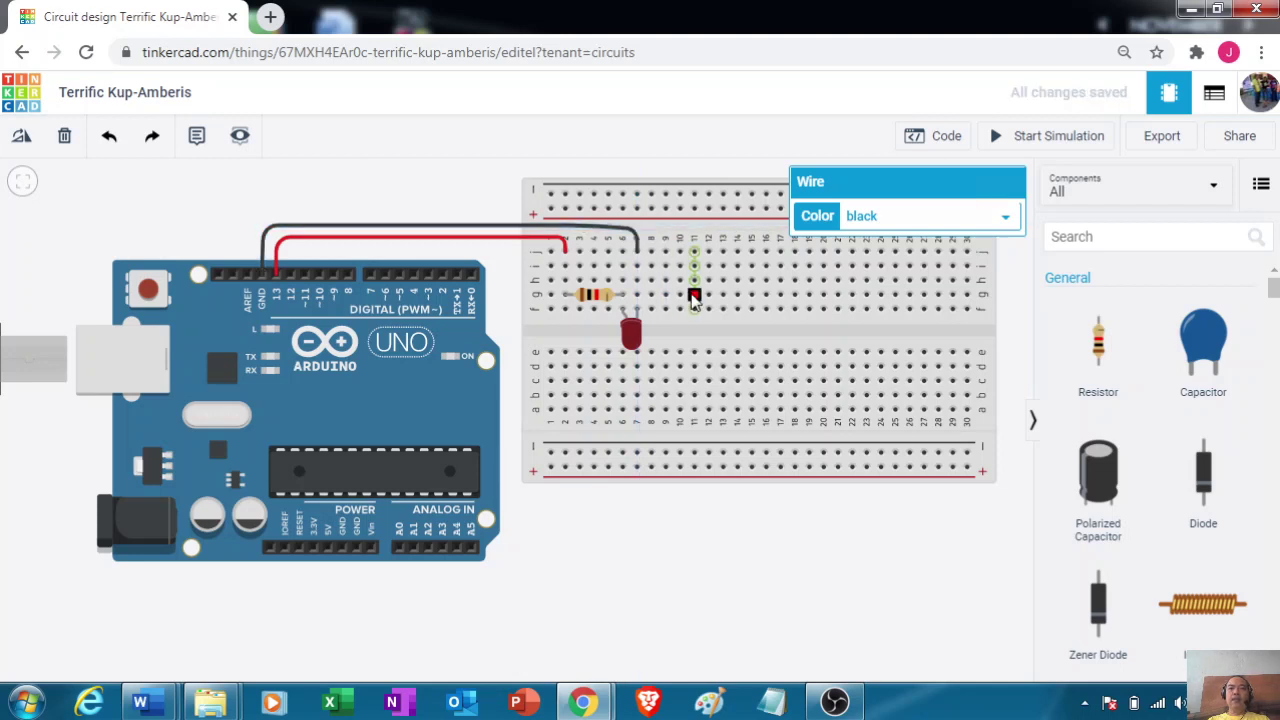
pyautogui.click(694, 297)
pyautogui.press('Escape')
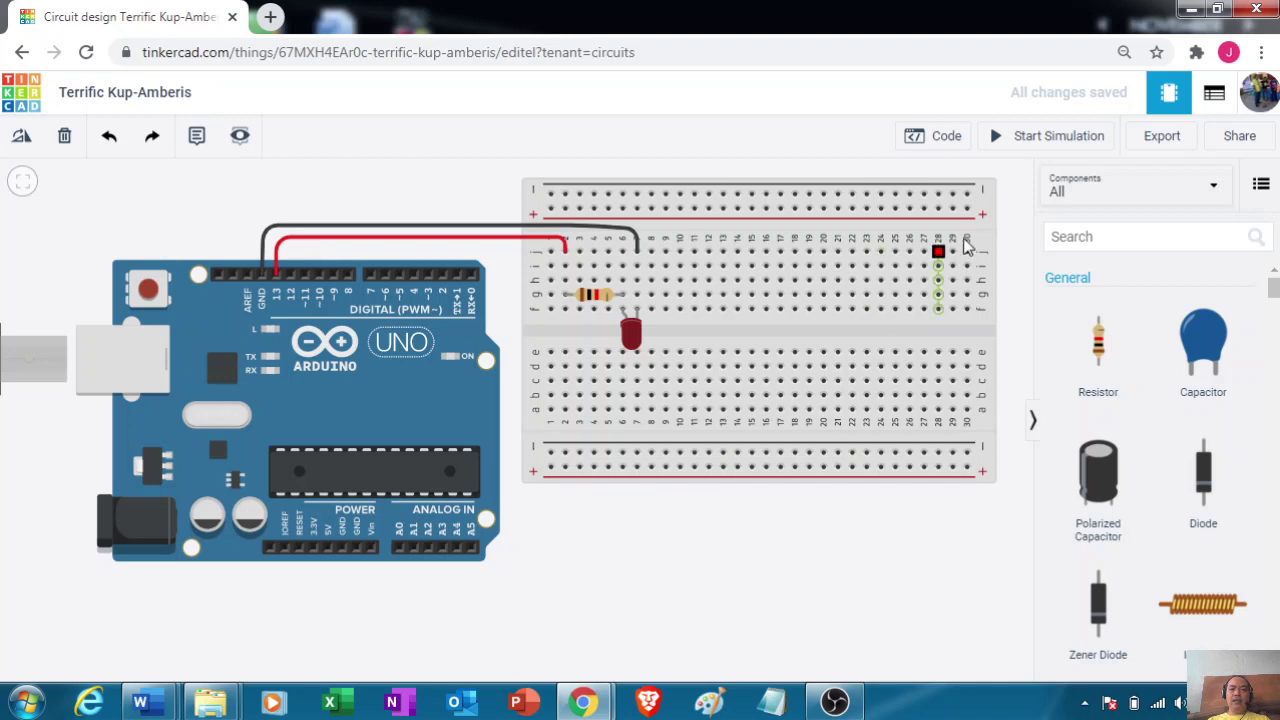
# Run the simulation to check the LED wired in series with the resistor, and stop it.
pyautogui.click(1054, 140)
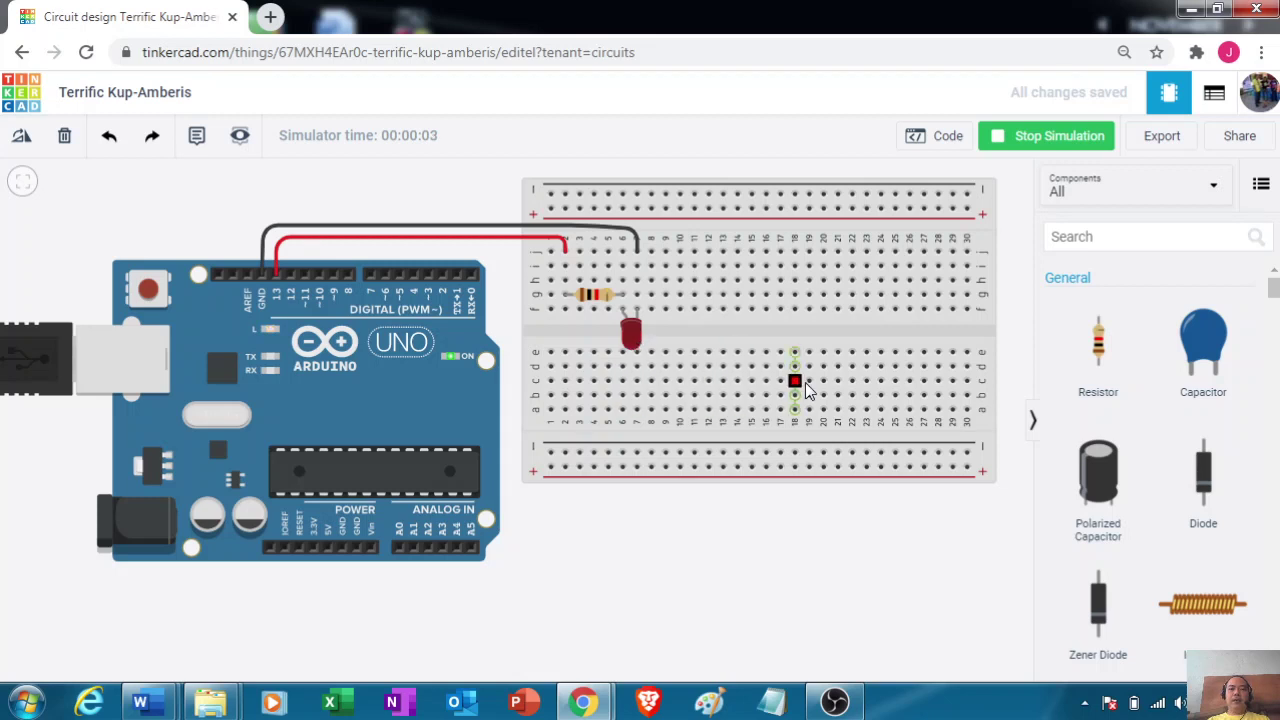
pyautogui.click(1060, 137)
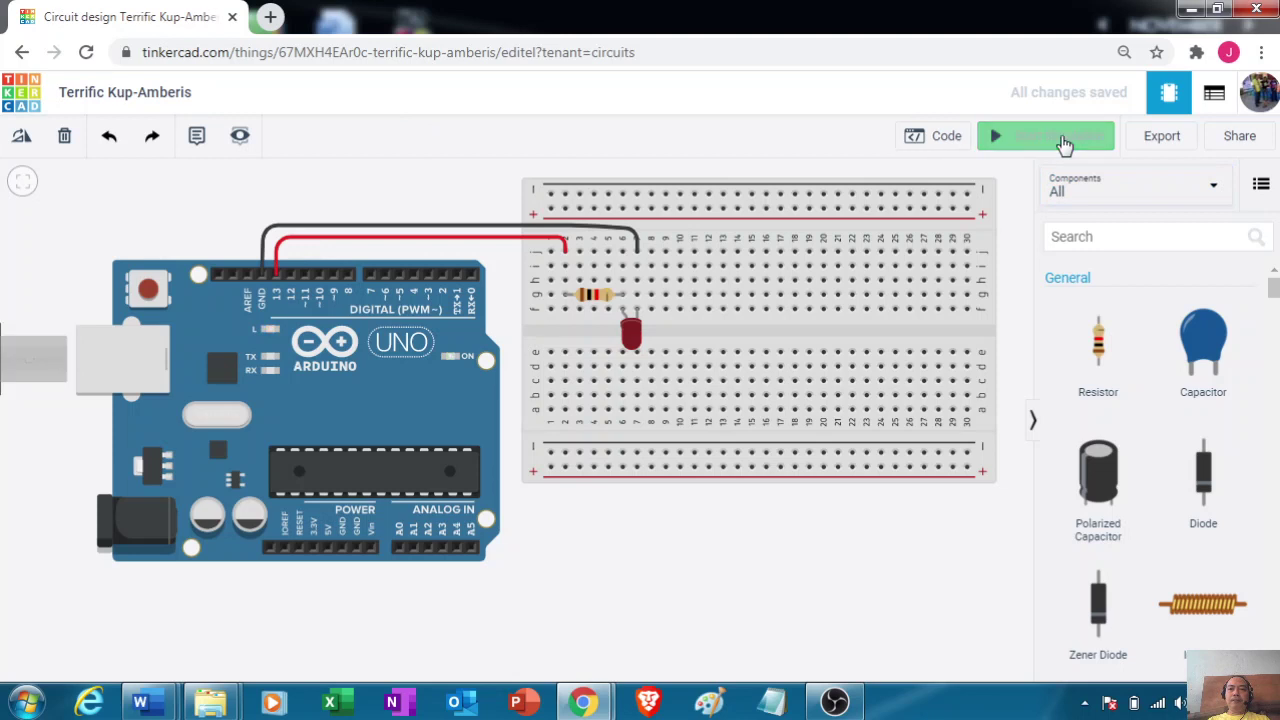
# Set the breadboard resistor's resistance to 470 Ω.
pyautogui.click(601, 303)
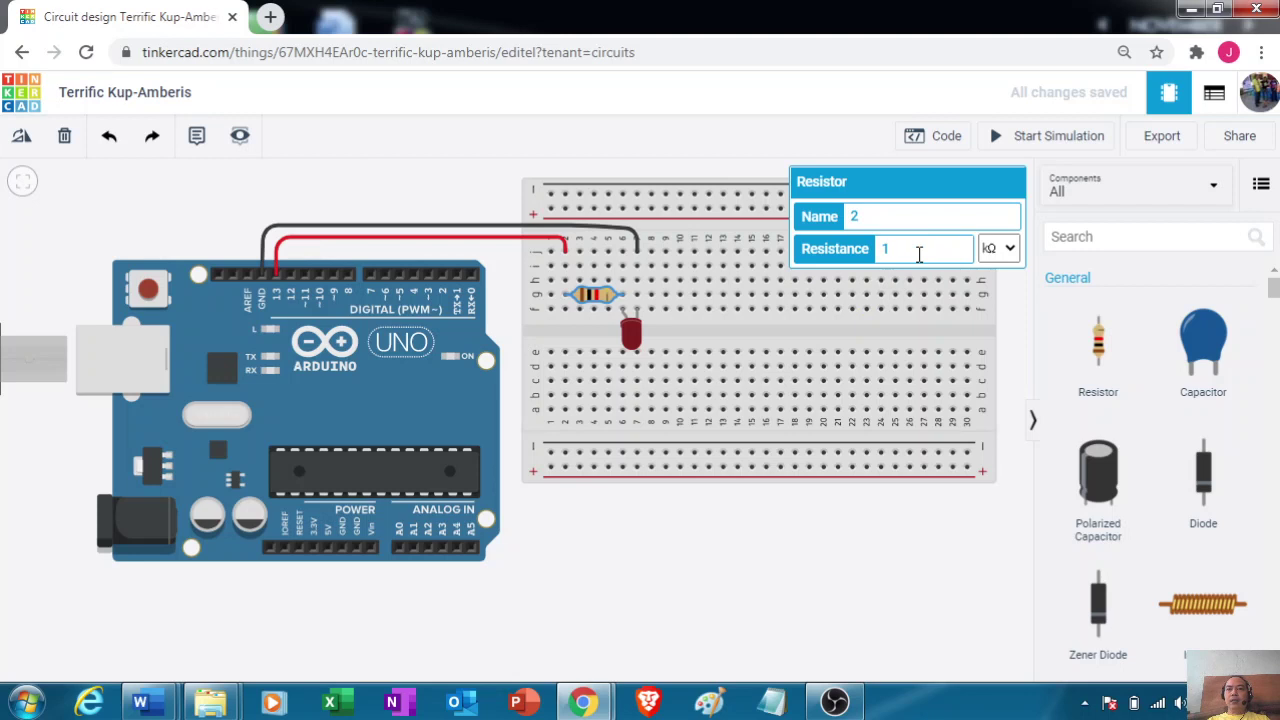
pyautogui.moveTo(919, 254); pyautogui.dragTo(835, 253)
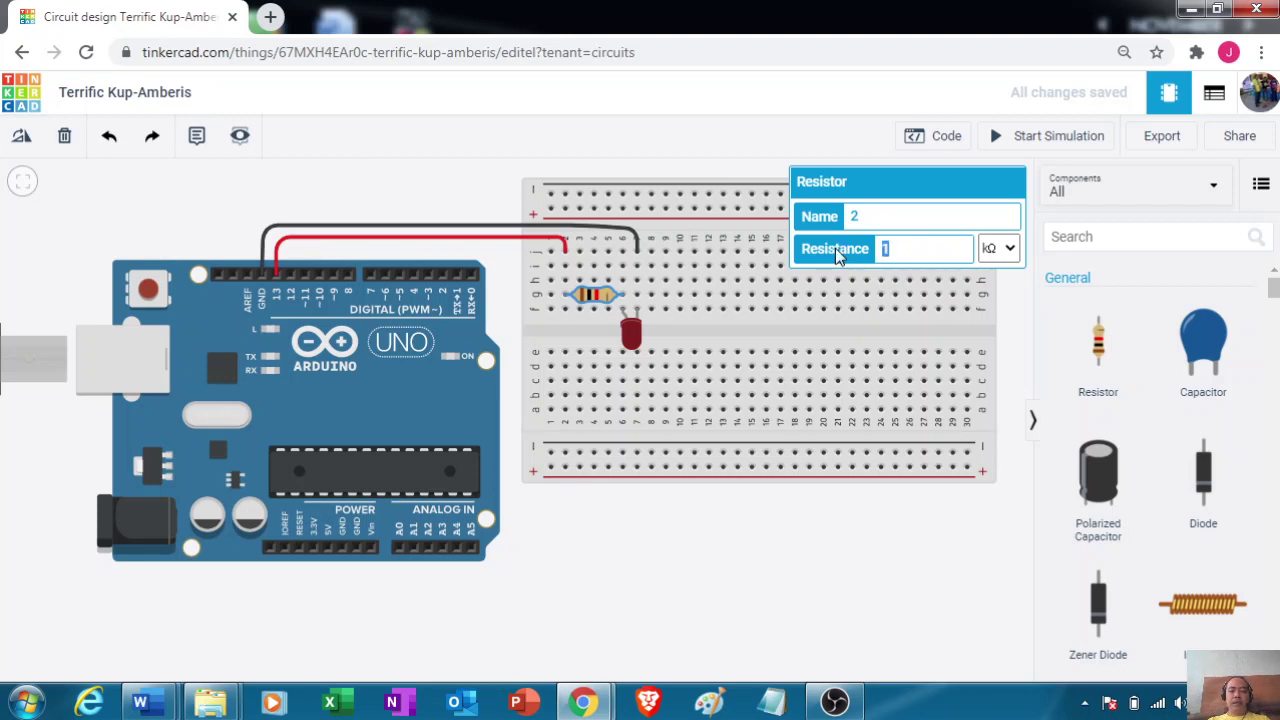
pyautogui.write('470')
pyautogui.click(1005, 249)
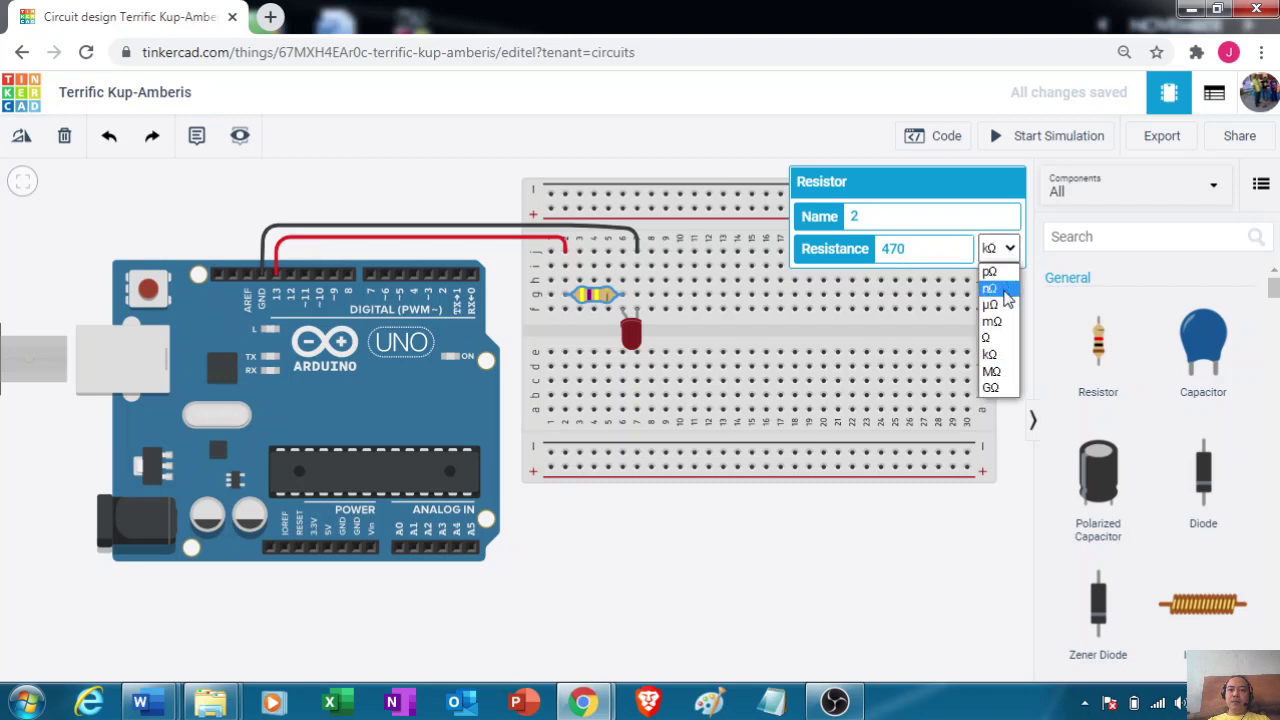
pyautogui.click(998, 337)
pyautogui.click(912, 342)
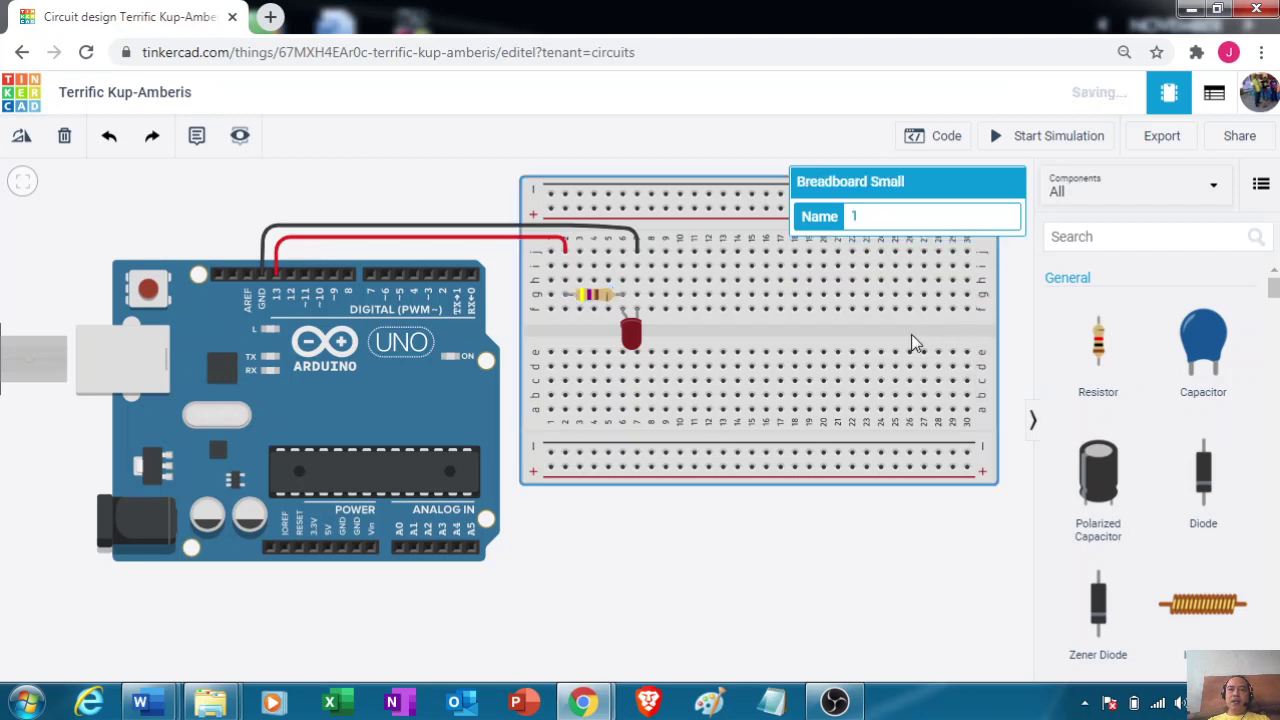
pyautogui.click(1016, 309)
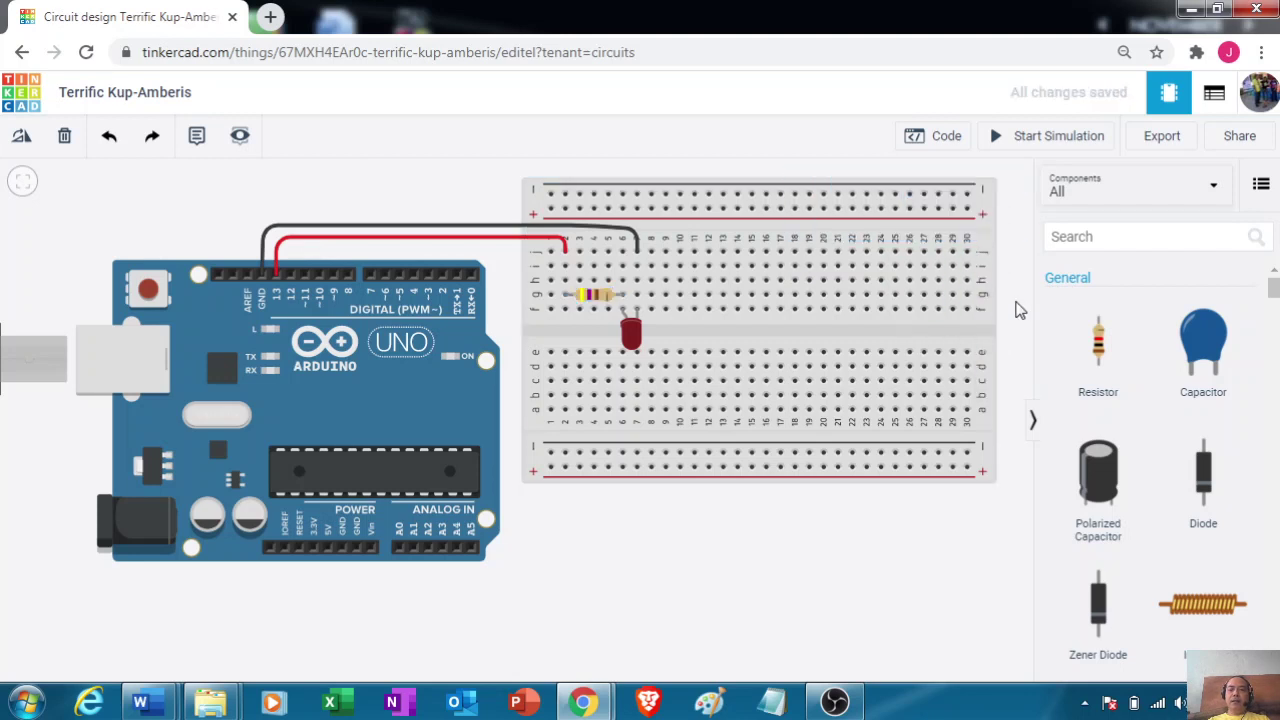
# Run the simulation to check the LED's blinking with the 470 Ω resistor, and stop it.
pyautogui.click(1058, 139)
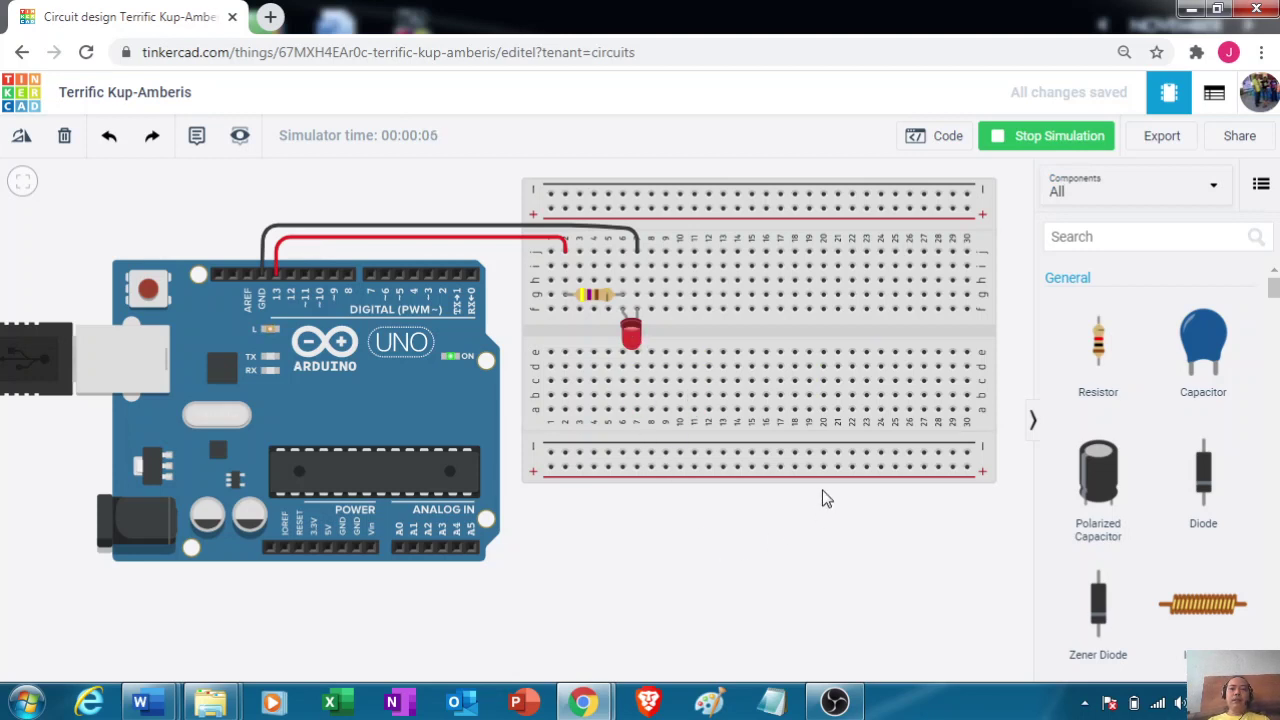
pyautogui.click(1052, 145)
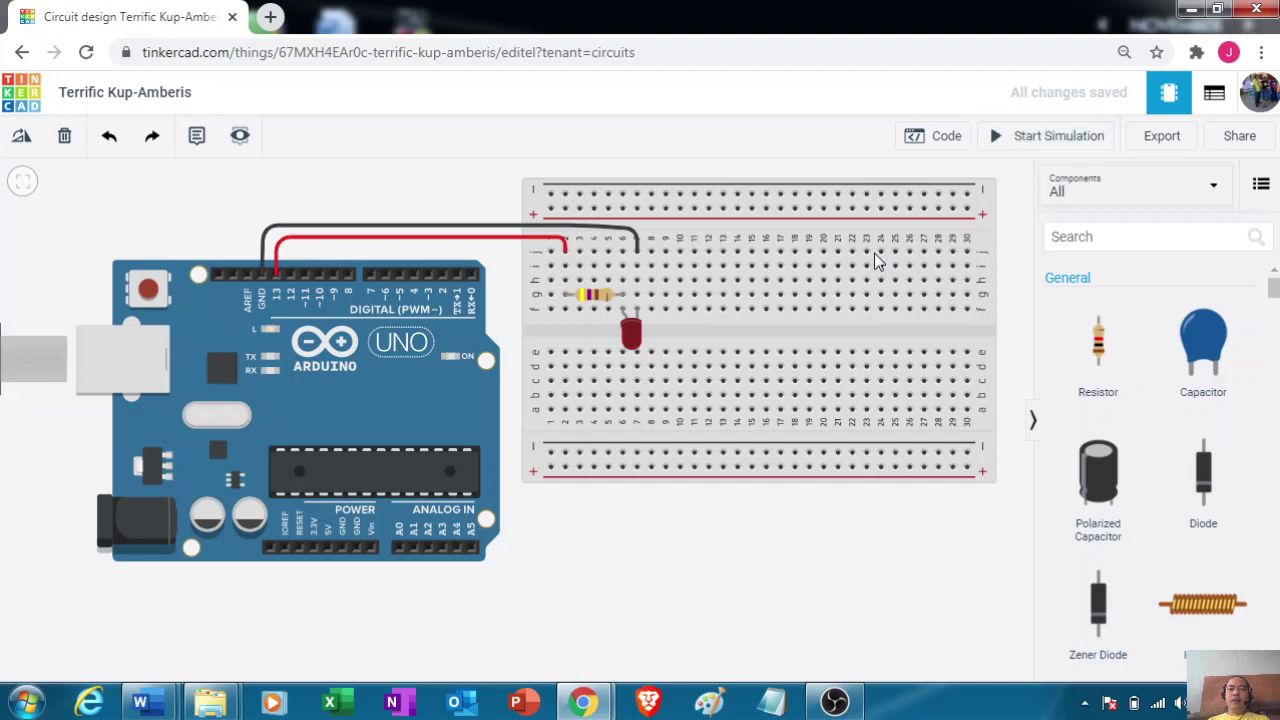
pyautogui.click(631, 333)
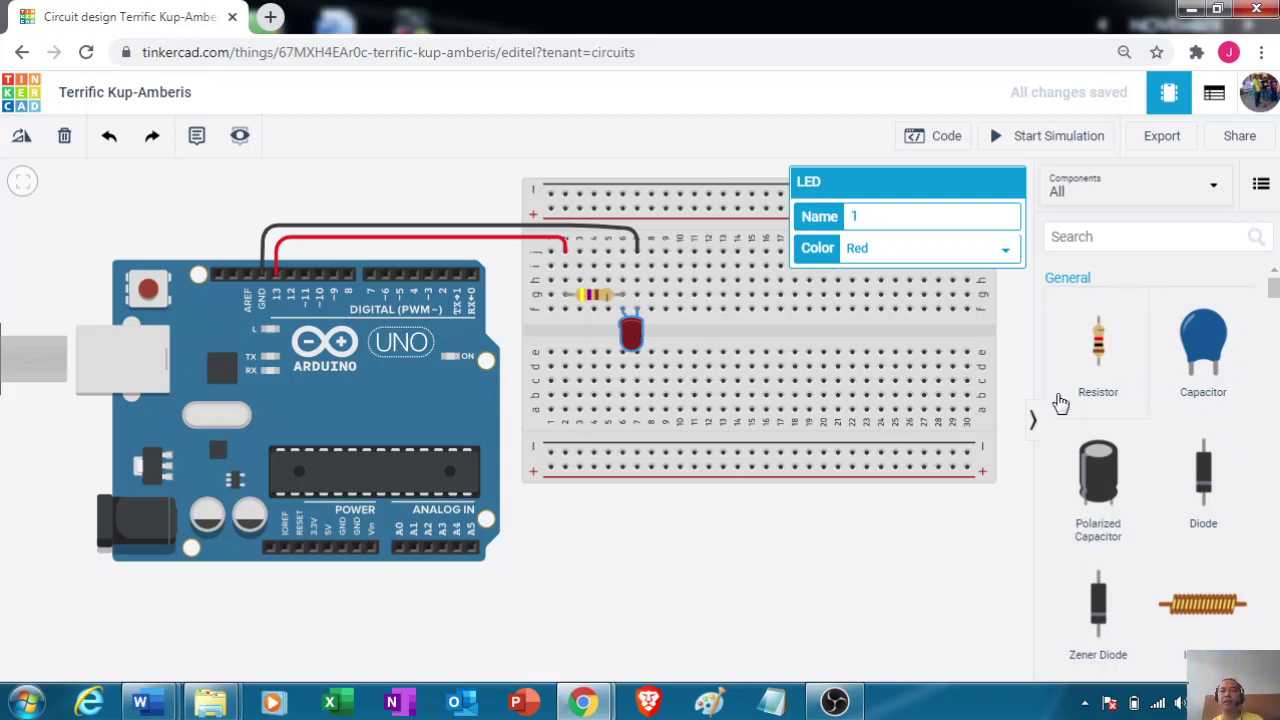
pyautogui.click(1016, 360)
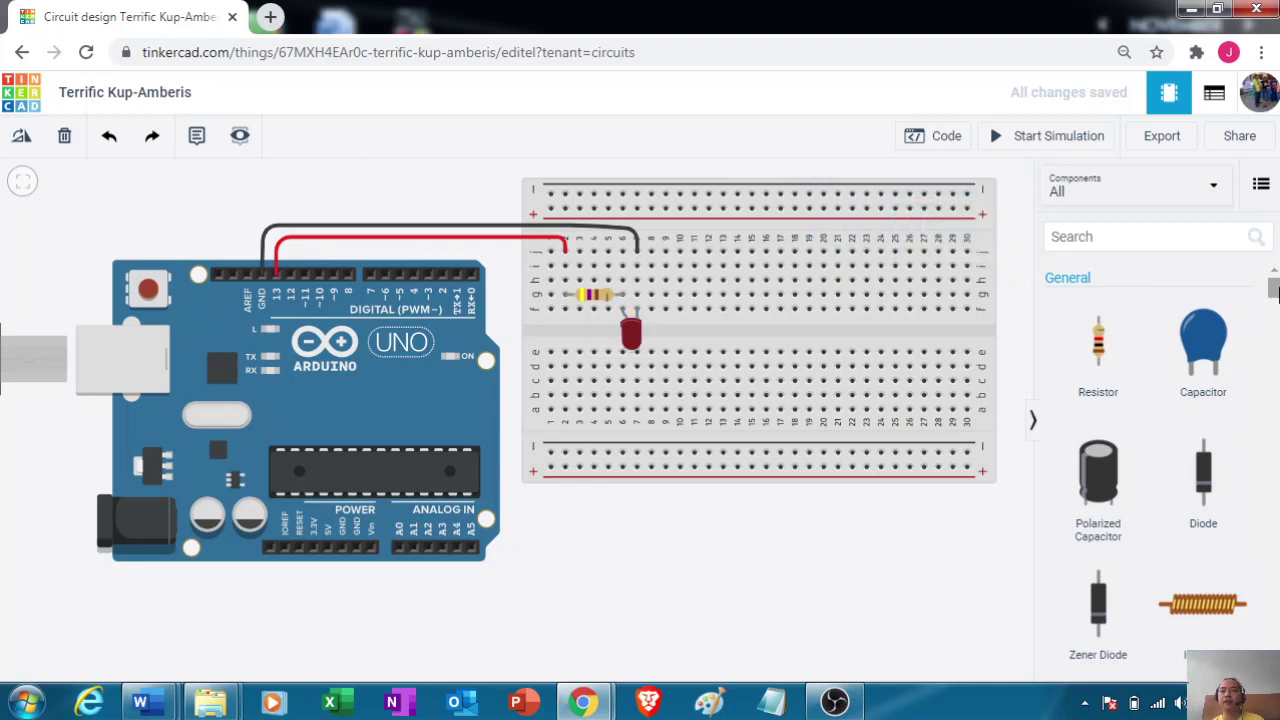
# Search the components for "transi" and place an NPN transistor on the breadboard's upper half at columns 15 to 17.
pyautogui.moveTo(1274, 290); pyautogui.dragTo(1275, 340)
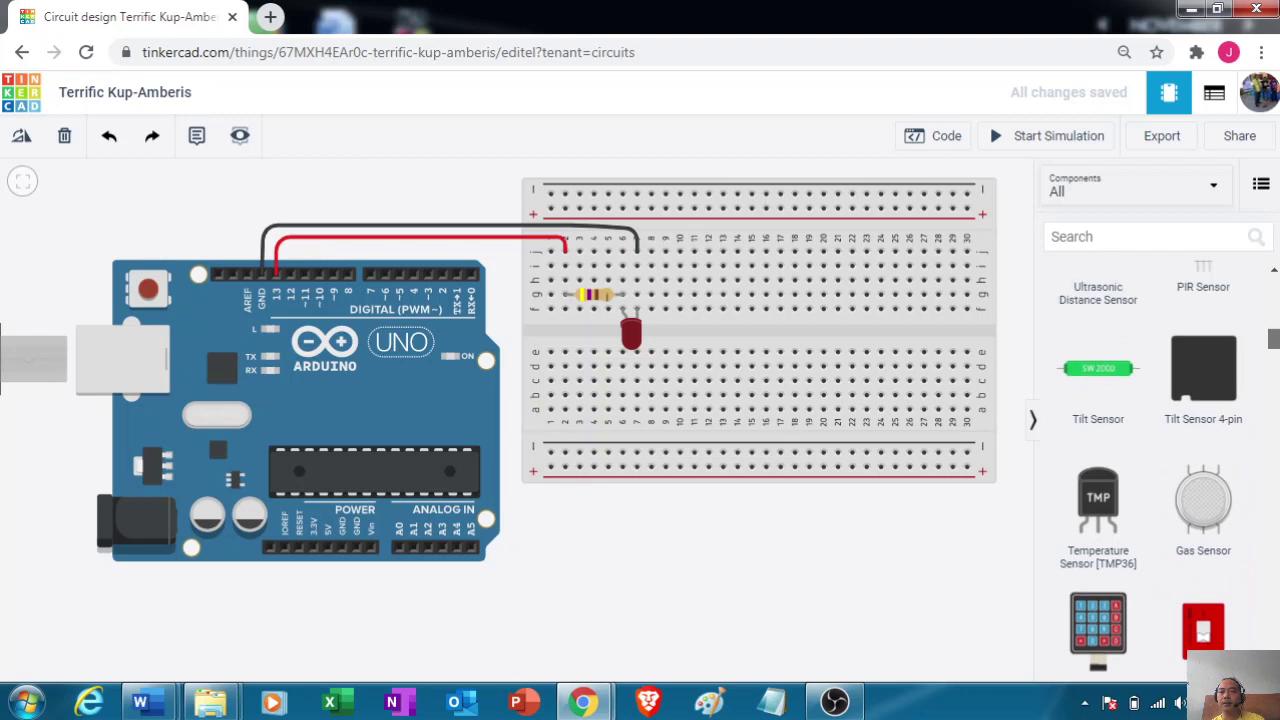
pyautogui.click(1105, 237)
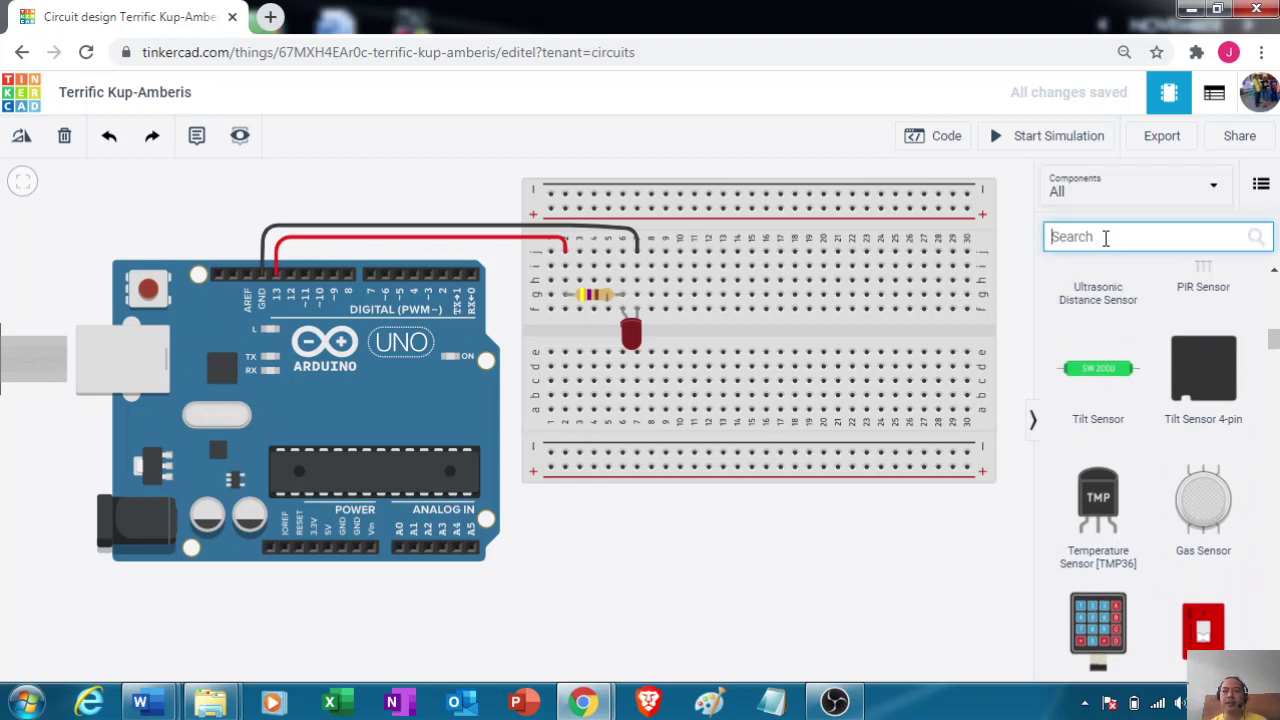
pyautogui.write('transi')
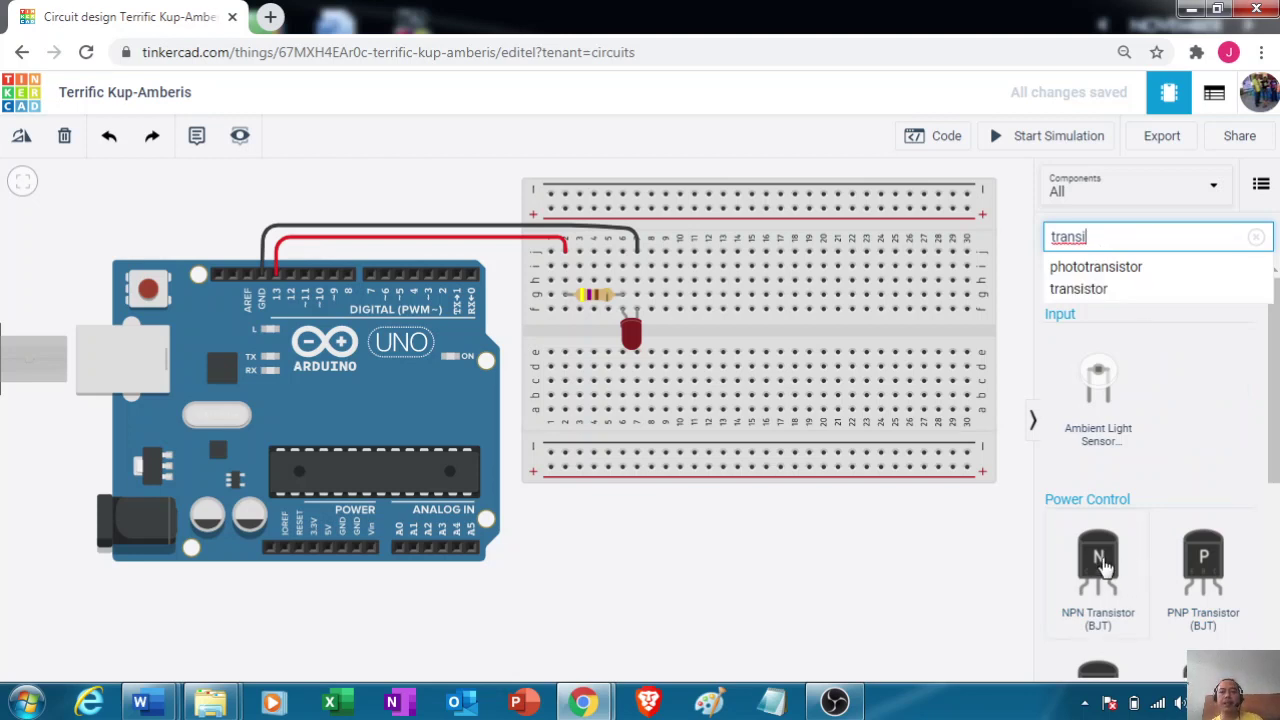
pyautogui.moveTo(1103, 567); pyautogui.dragTo(768, 273)
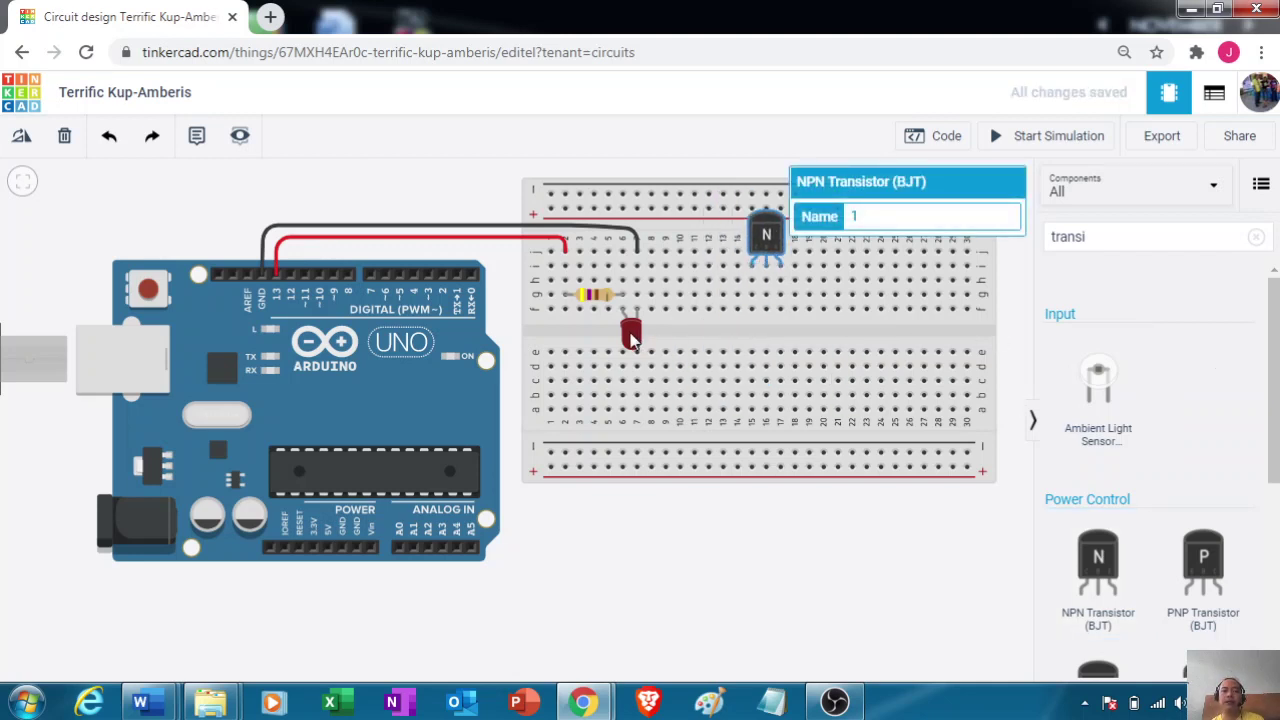
# Move the LED to columns 22 and 23 in the breadboard's lower half, and the NPN transistor to columns 9 to 11 in row h.
pyautogui.moveTo(631, 340); pyautogui.dragTo(864, 438)
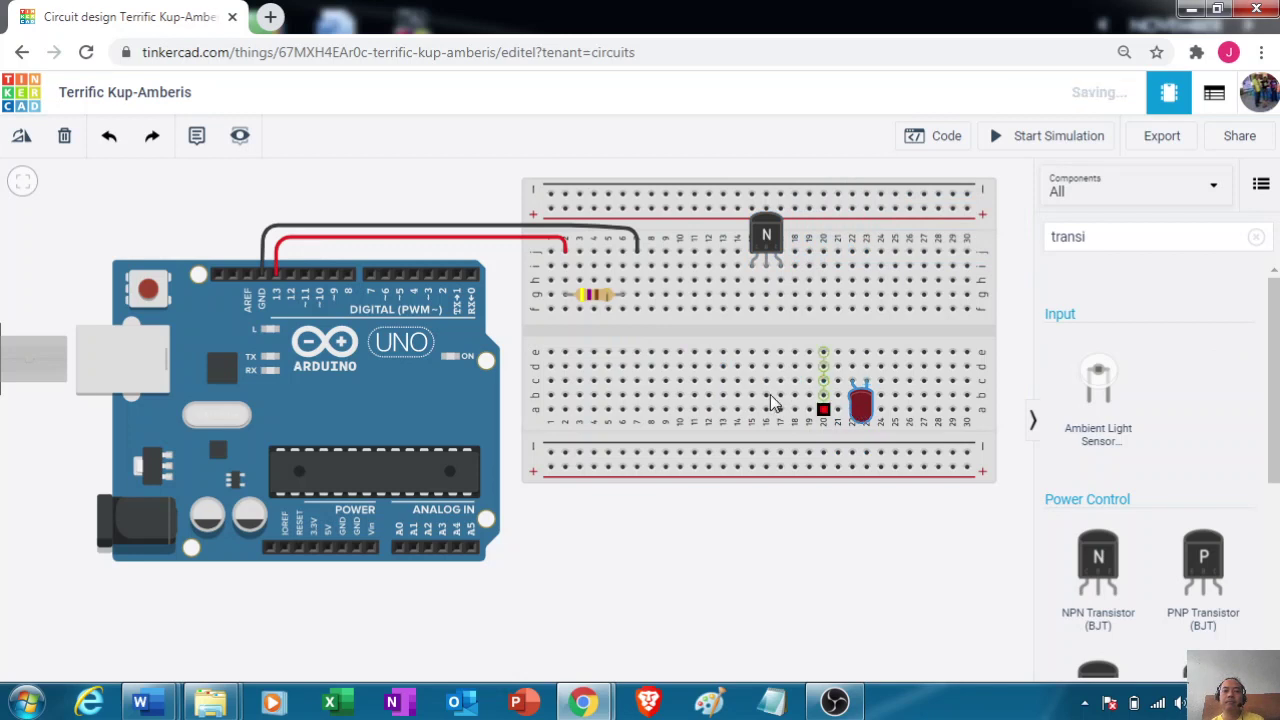
pyautogui.click(765, 238)
pyautogui.moveTo(763, 245); pyautogui.dragTo(684, 250)
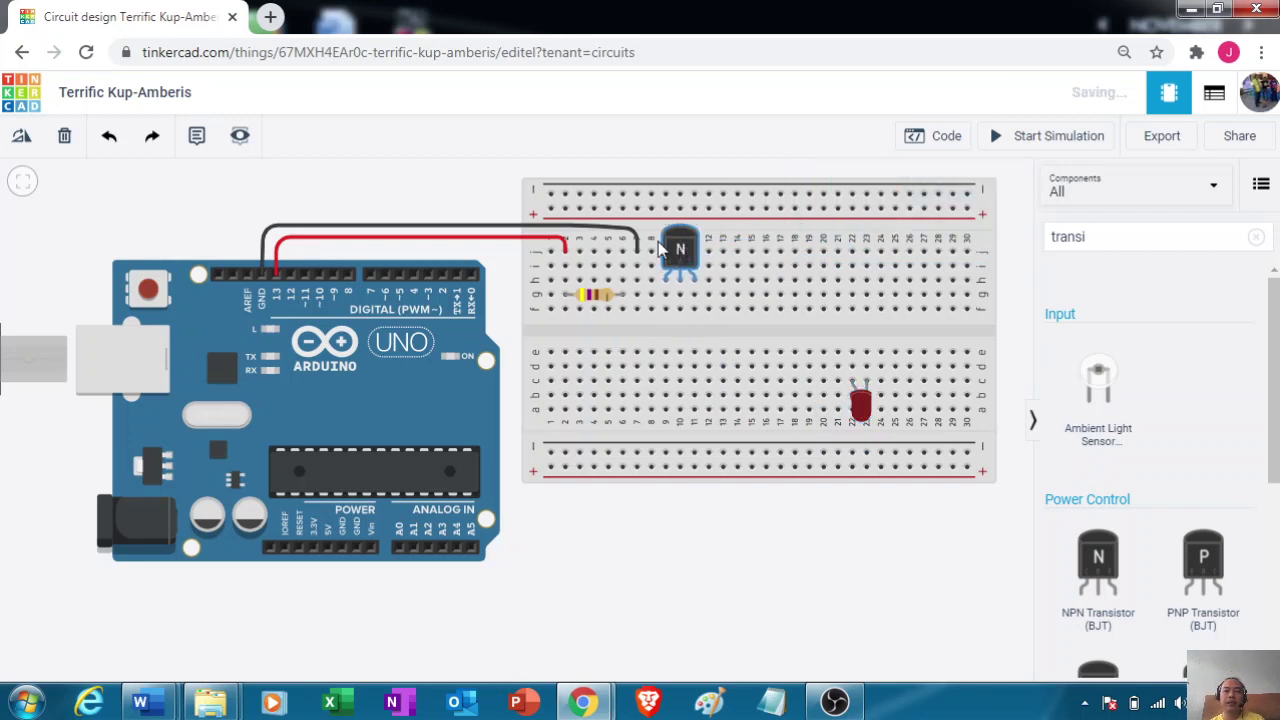
# Delete the black GND wire and rotate the NPN transistor so its legs point upward.
pyautogui.click(630, 235)
pyautogui.press('Delete')
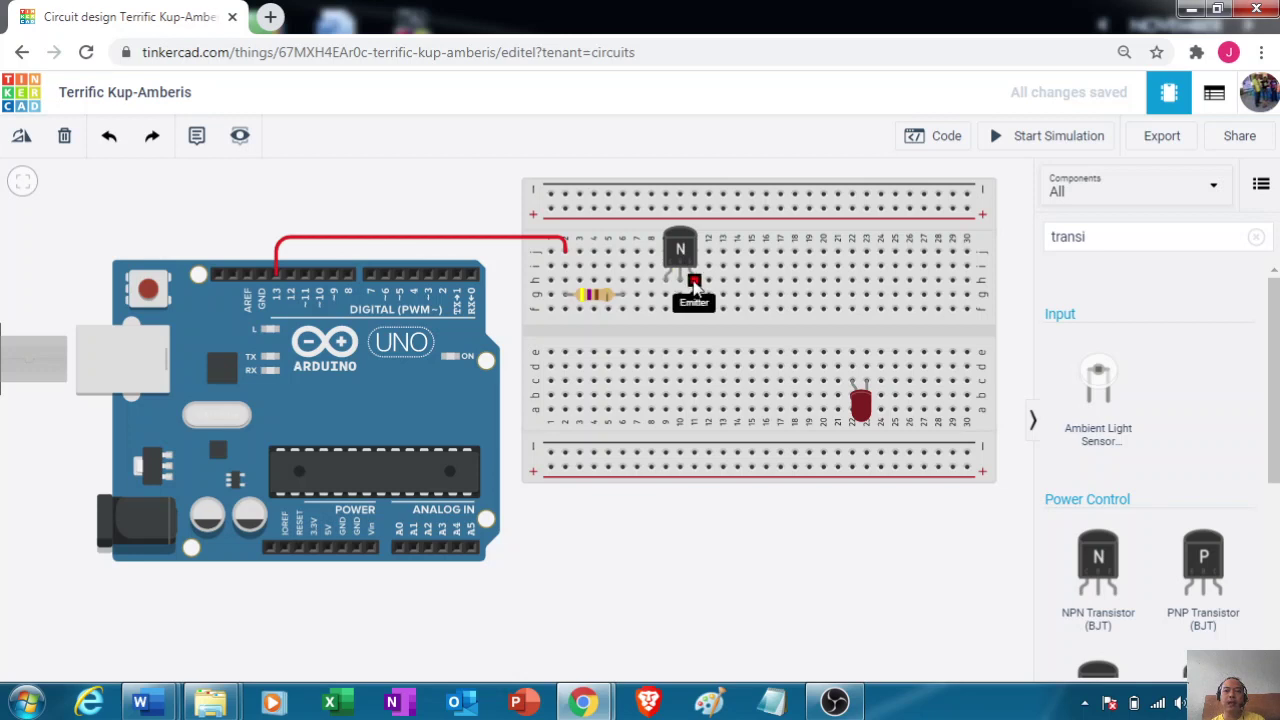
pyautogui.click(684, 262)
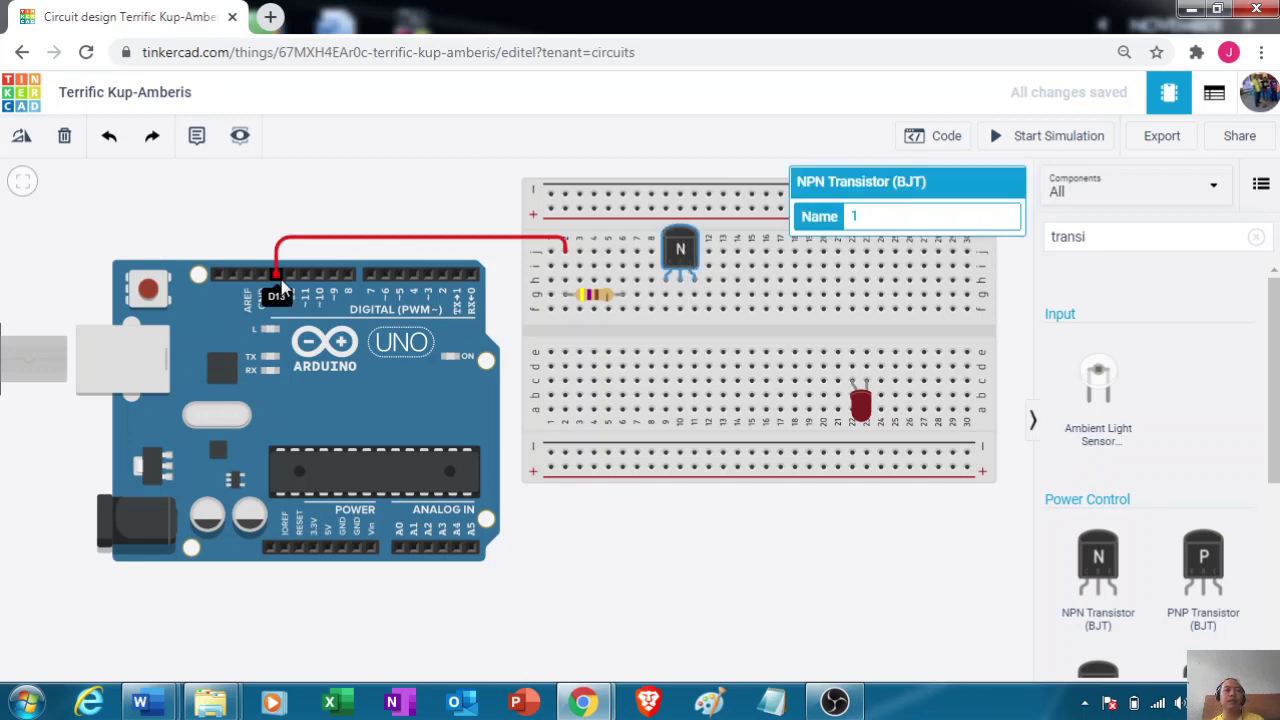
pyautogui.click(20, 140)
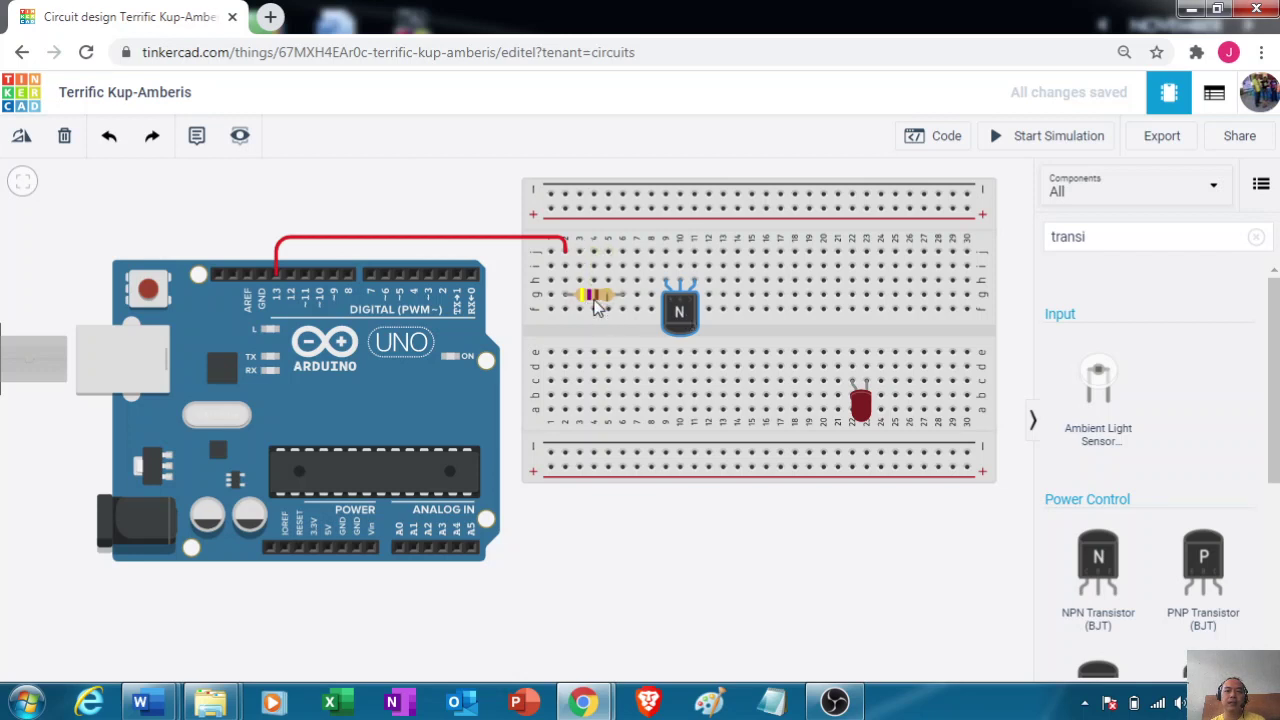
# Move the resistor up to row i, keeping it across columns 2 to 6.
pyautogui.moveTo(593, 294); pyautogui.dragTo(592, 284)
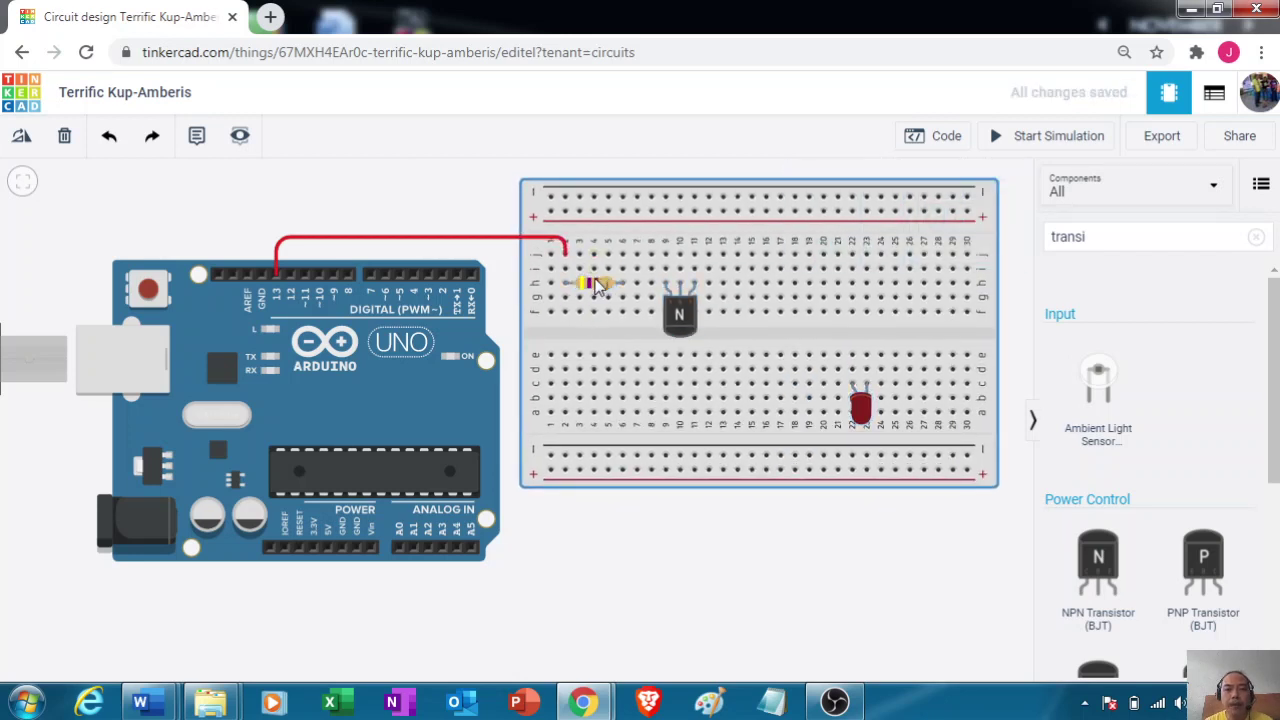
pyautogui.click(599, 286)
pyautogui.moveTo(599, 286); pyautogui.dragTo(599, 271)
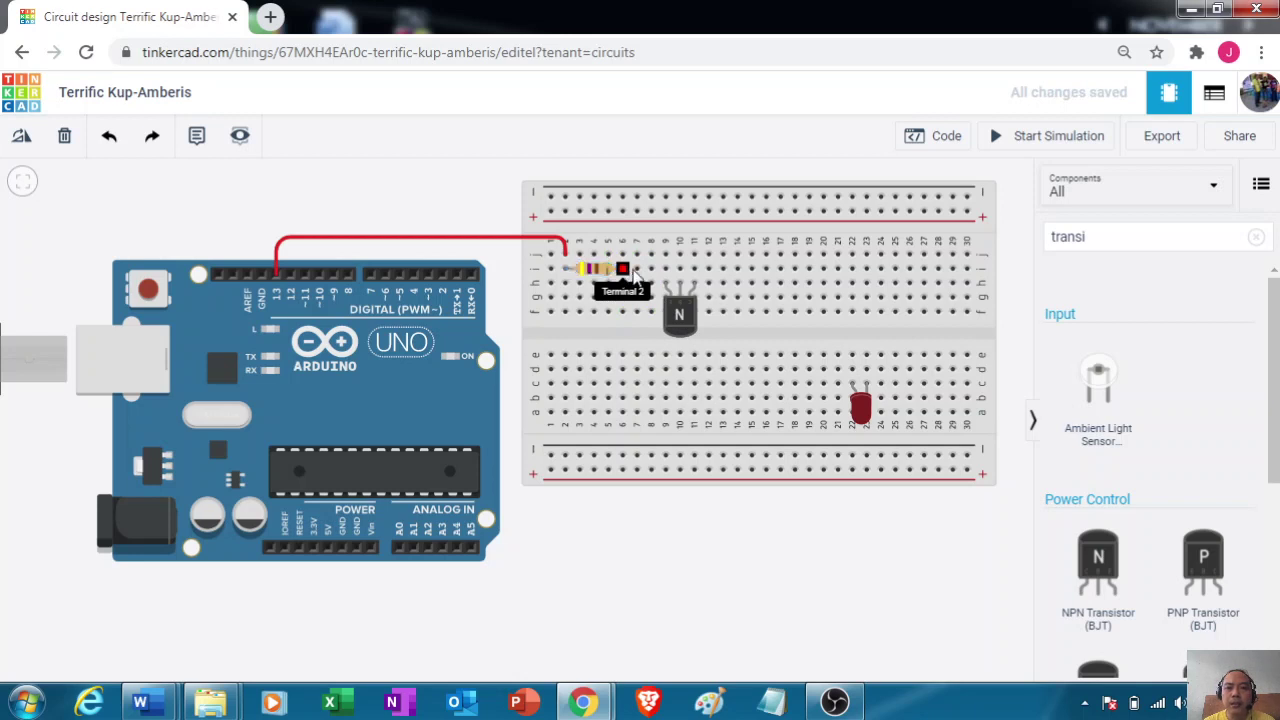
# Wire the resistor's Terminal 2 to the transistor's middle leg column at i10, and color the wire red.
pyautogui.moveTo(624, 269); pyautogui.dragTo(674, 271)
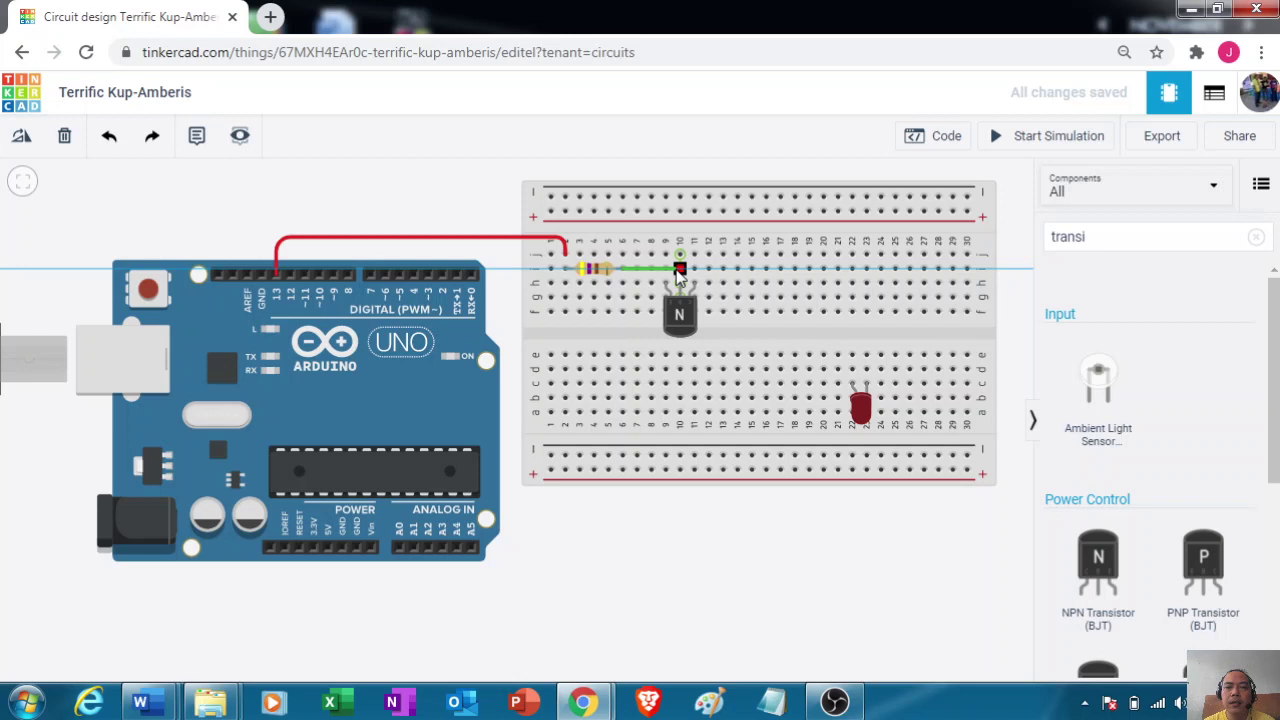
pyautogui.moveTo(676, 268); pyautogui.dragTo(679, 270)
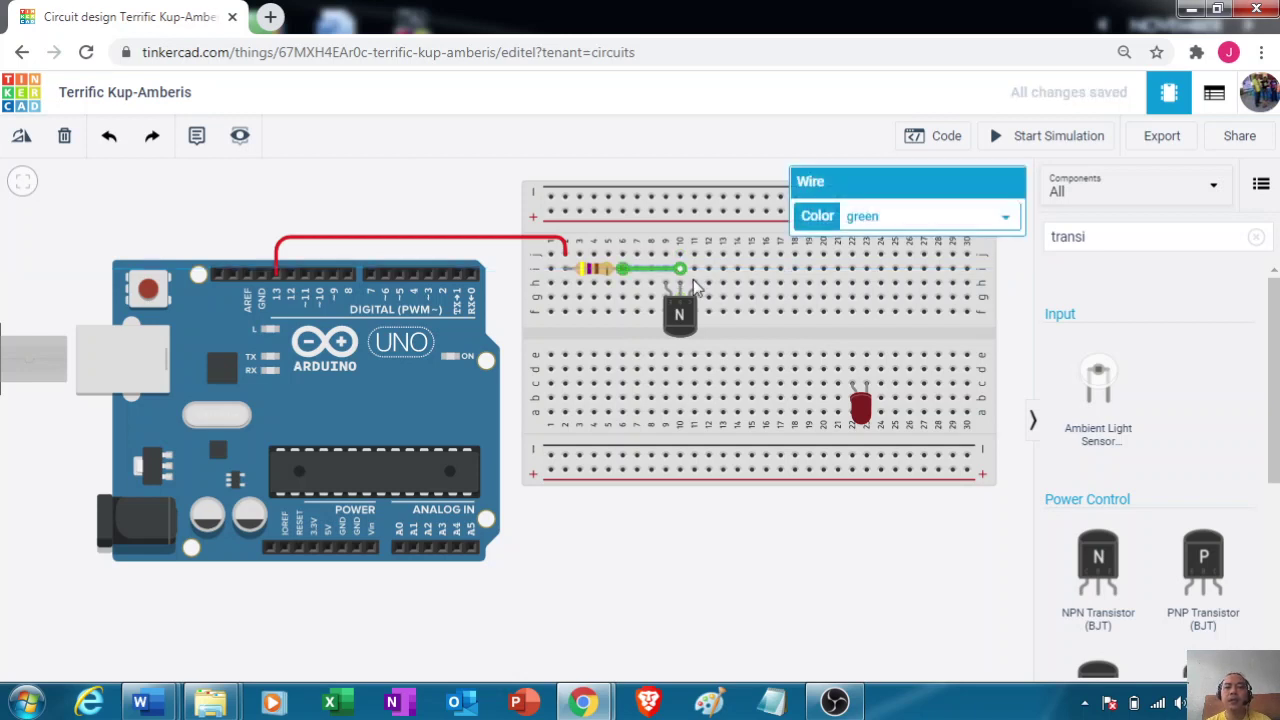
pyautogui.click(765, 323)
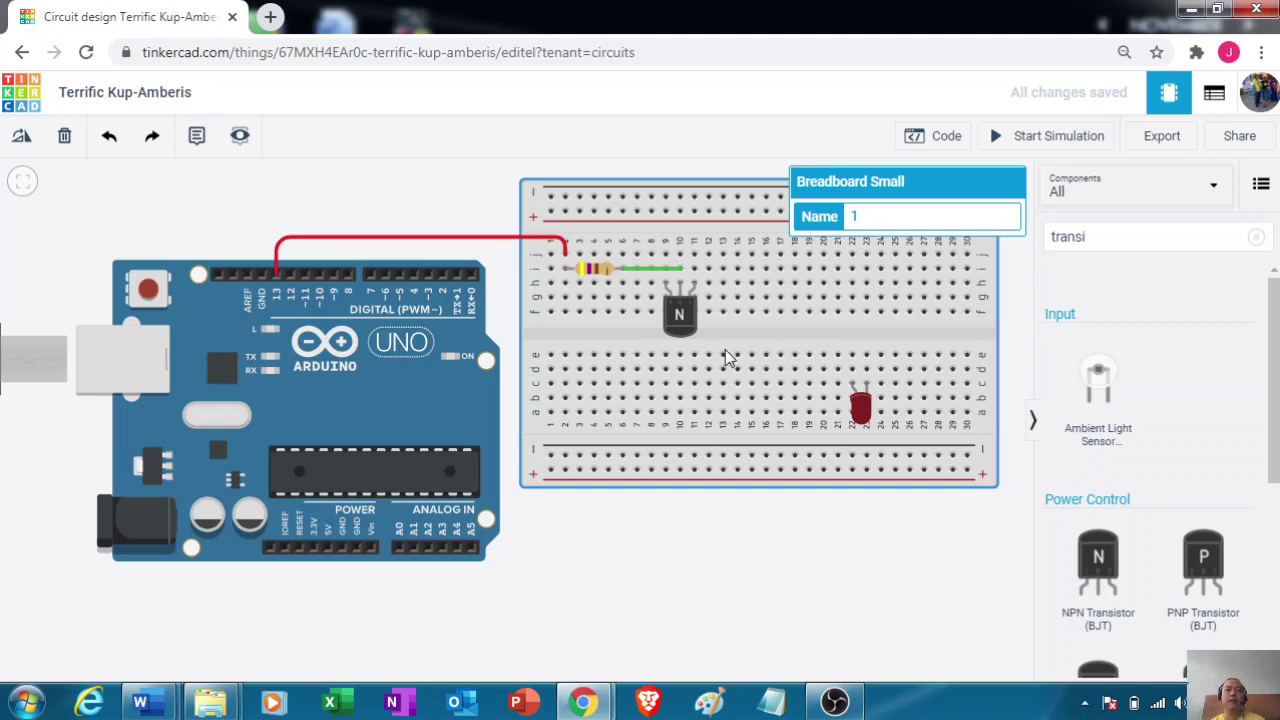
pyautogui.click(651, 268)
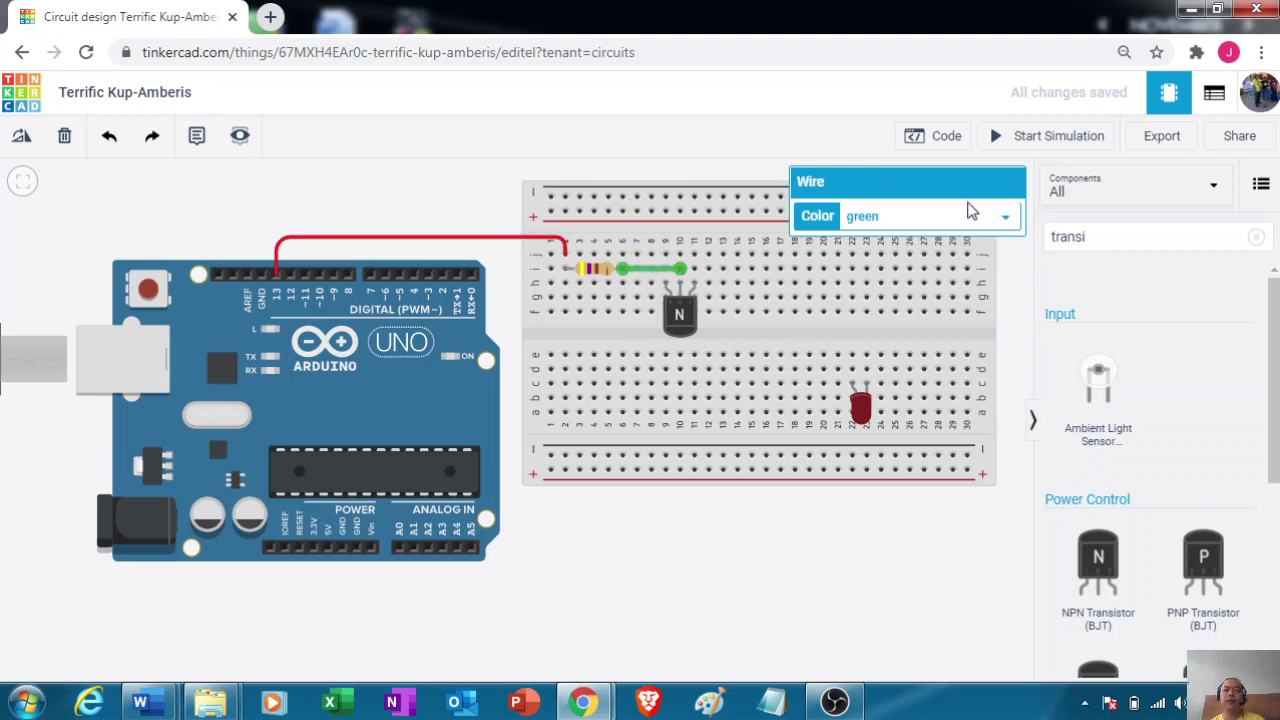
pyautogui.click(1006, 220)
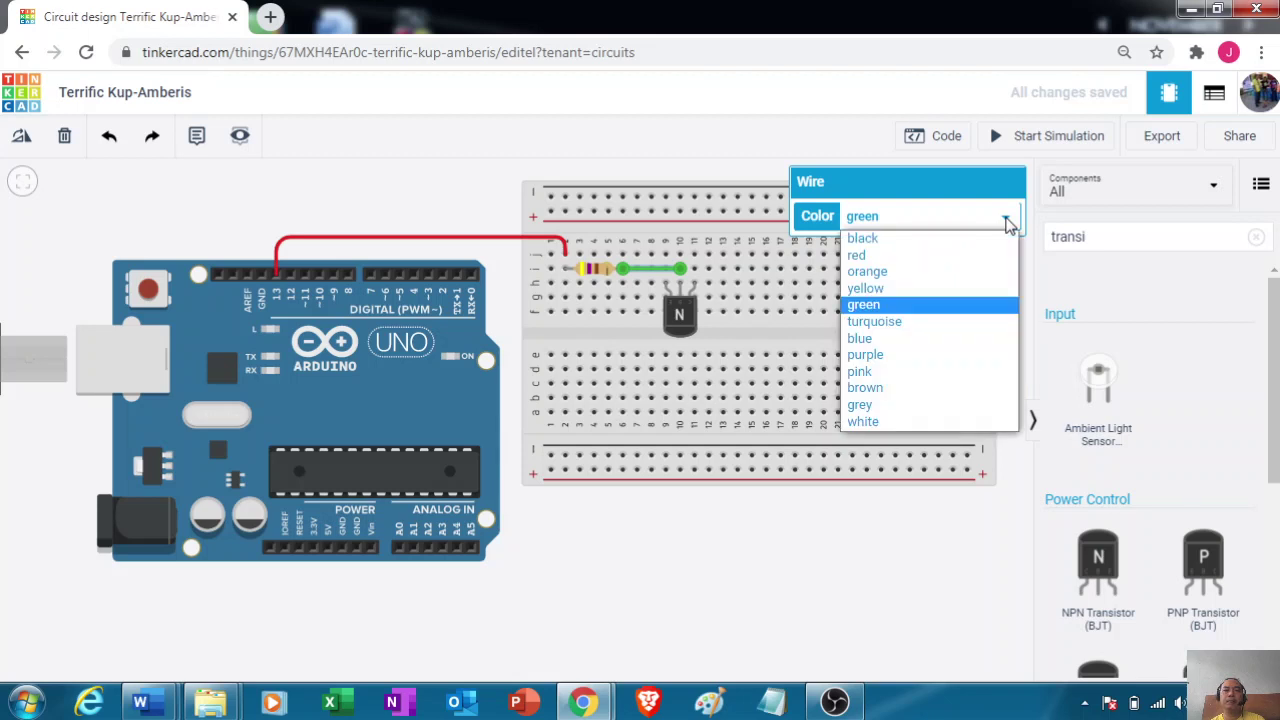
pyautogui.click(880, 259)
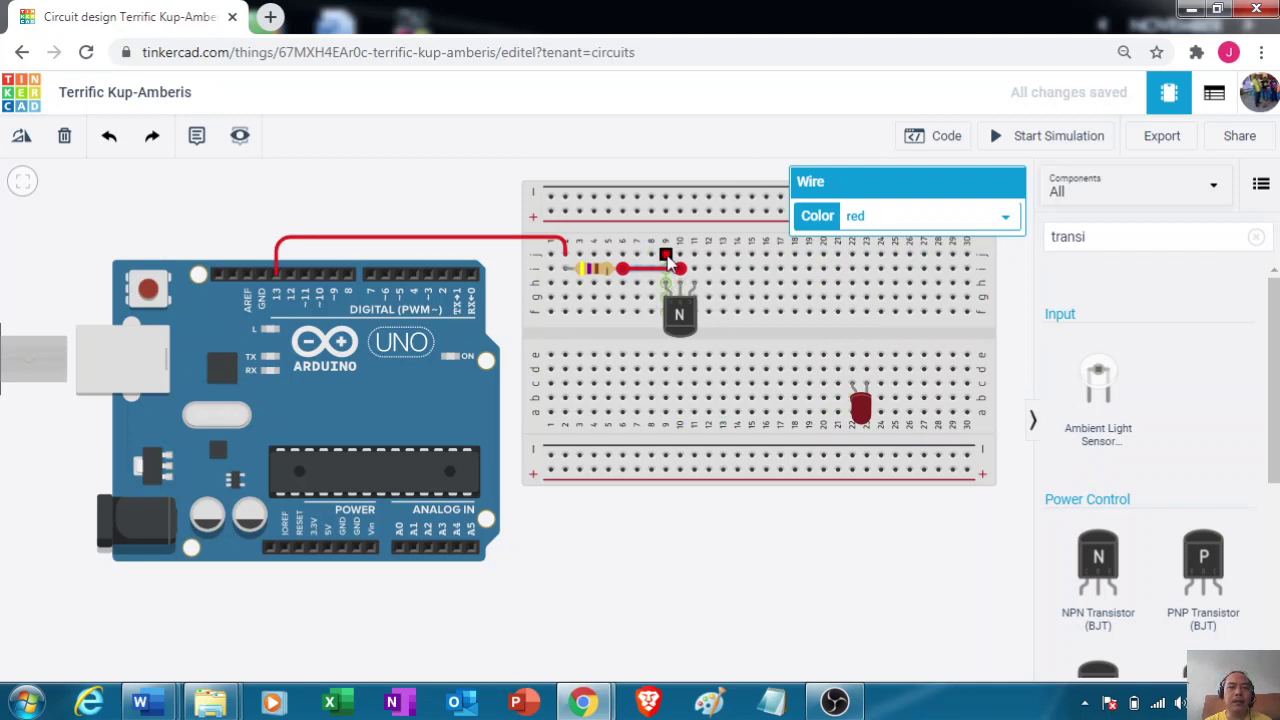
# Wire the Arduino's GND pin to the transistor's emitter column at j9, routing it above the board, and color the wire black.
pyautogui.click(260, 280)
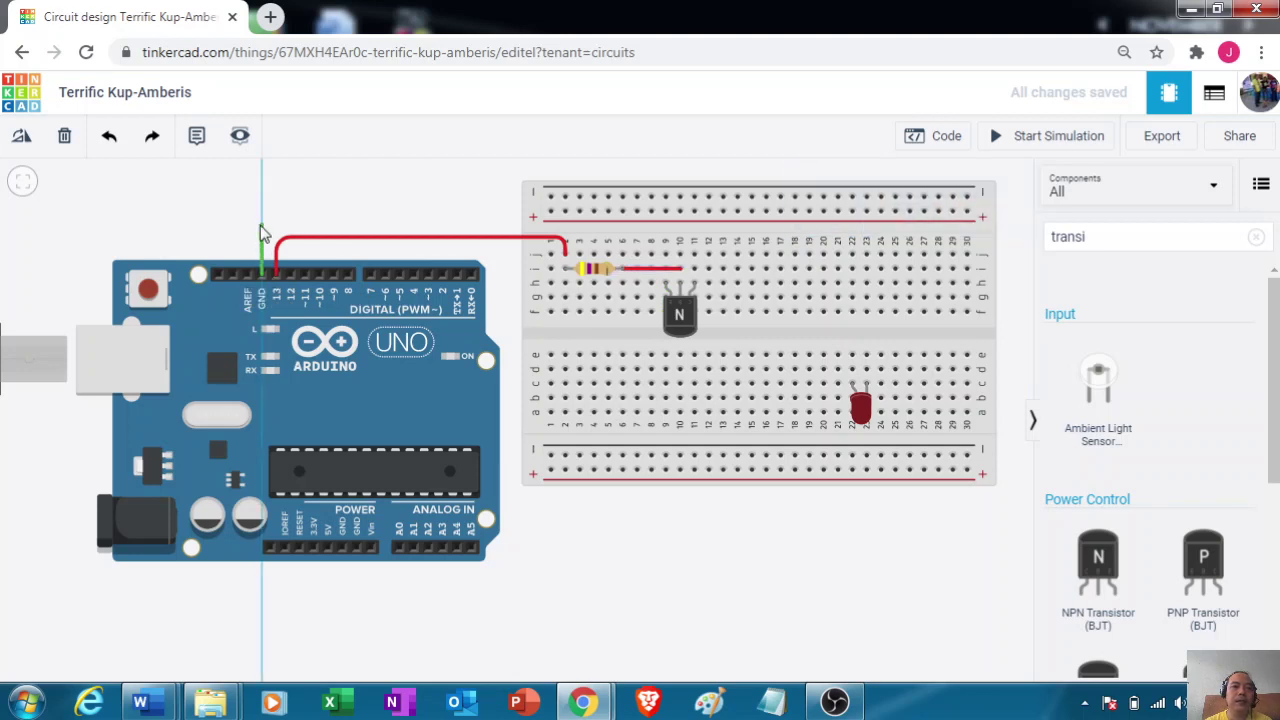
pyautogui.click(262, 230)
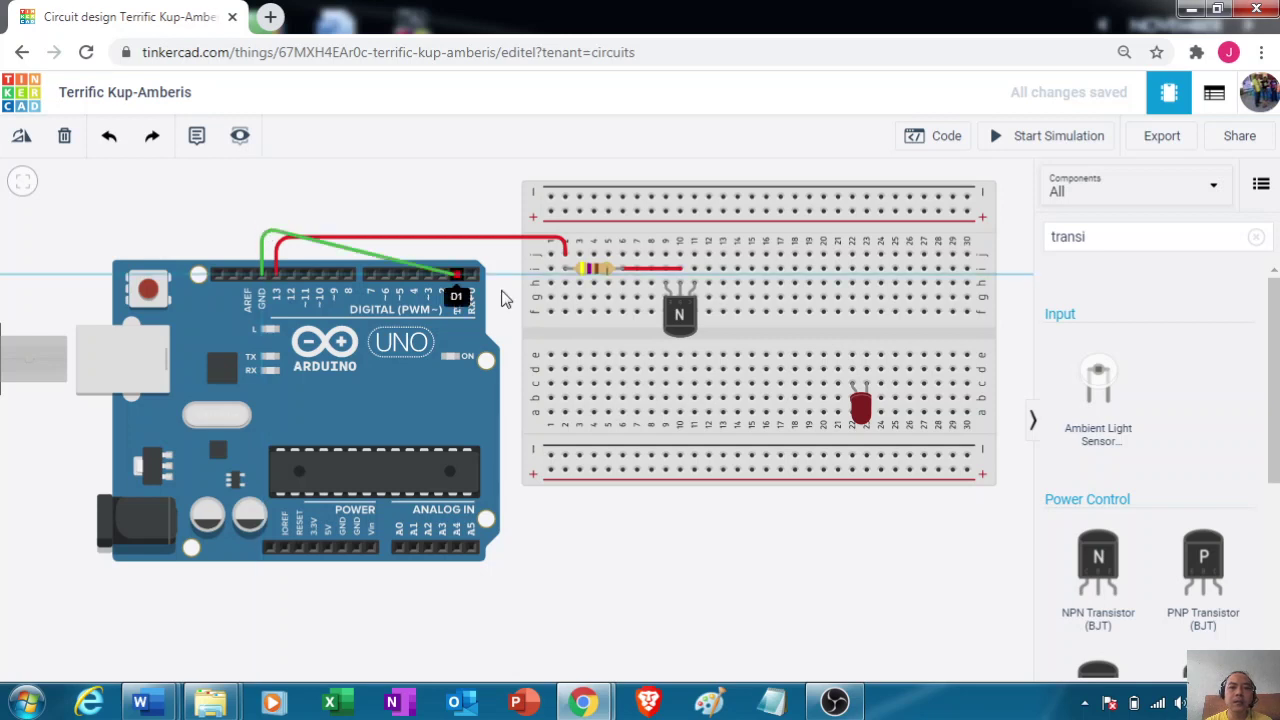
pyautogui.click(667, 230)
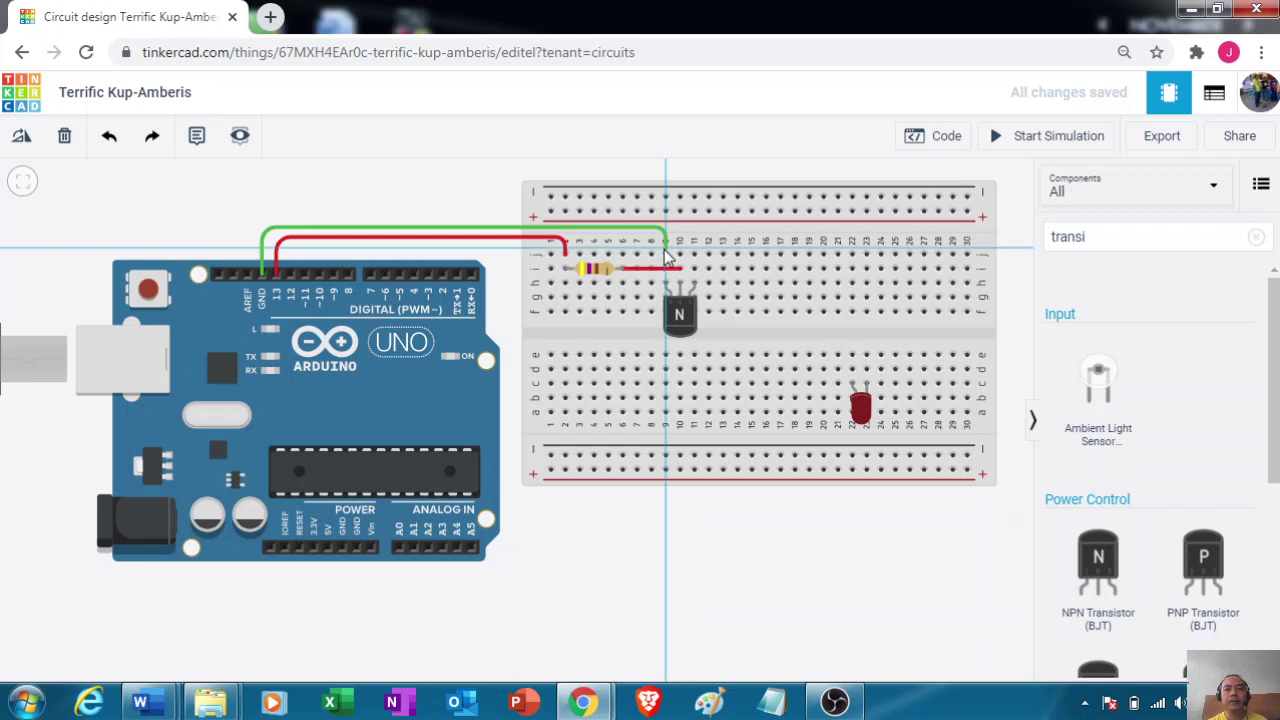
pyautogui.click(666, 250)
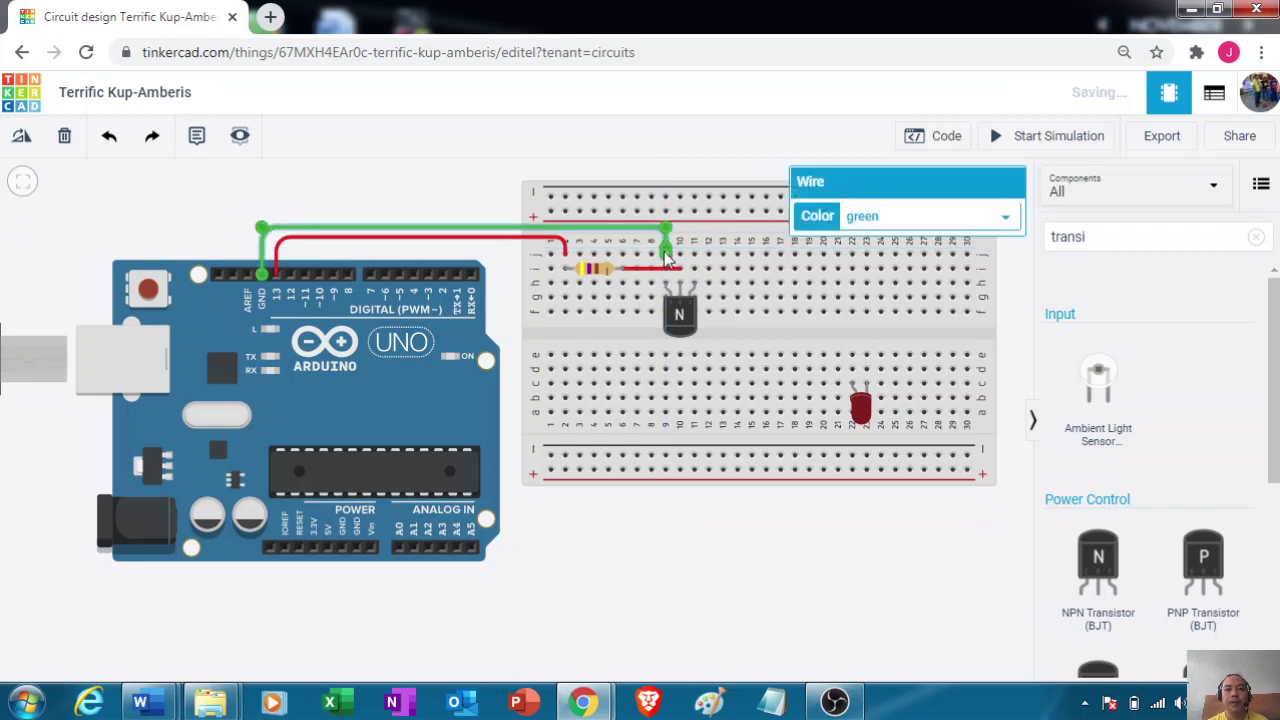
pyautogui.click(731, 238)
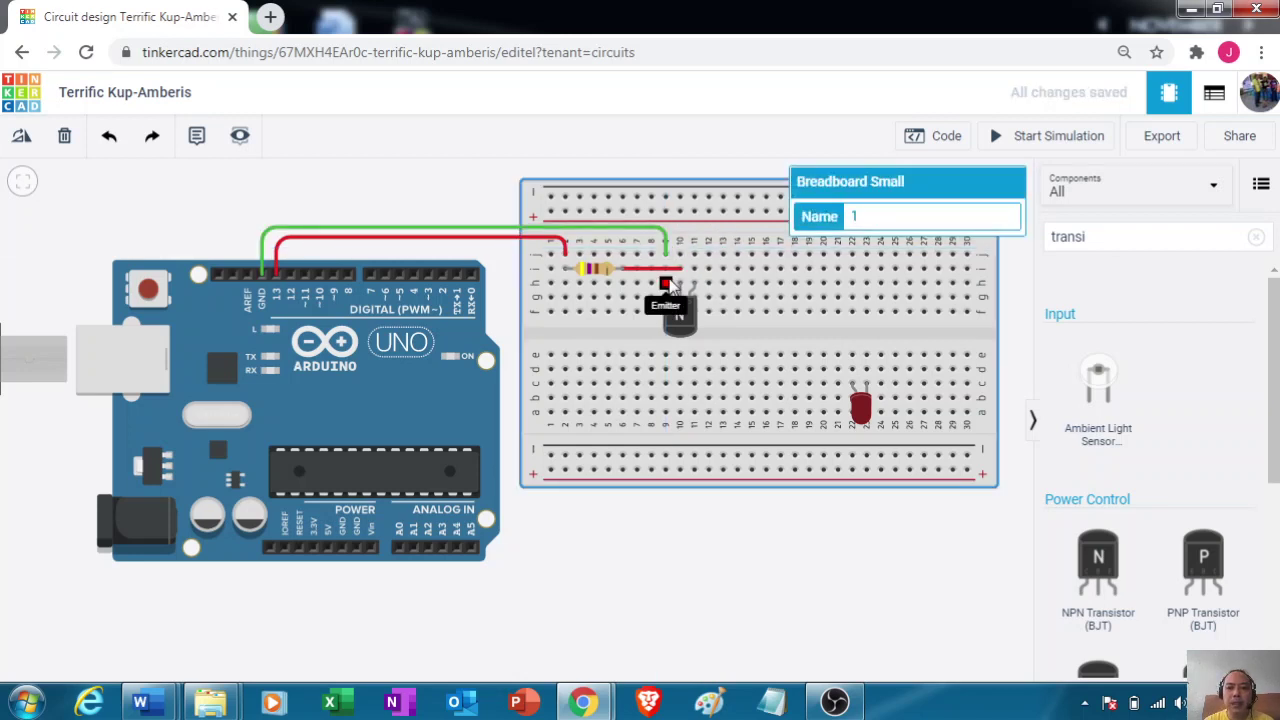
pyautogui.click(398, 228)
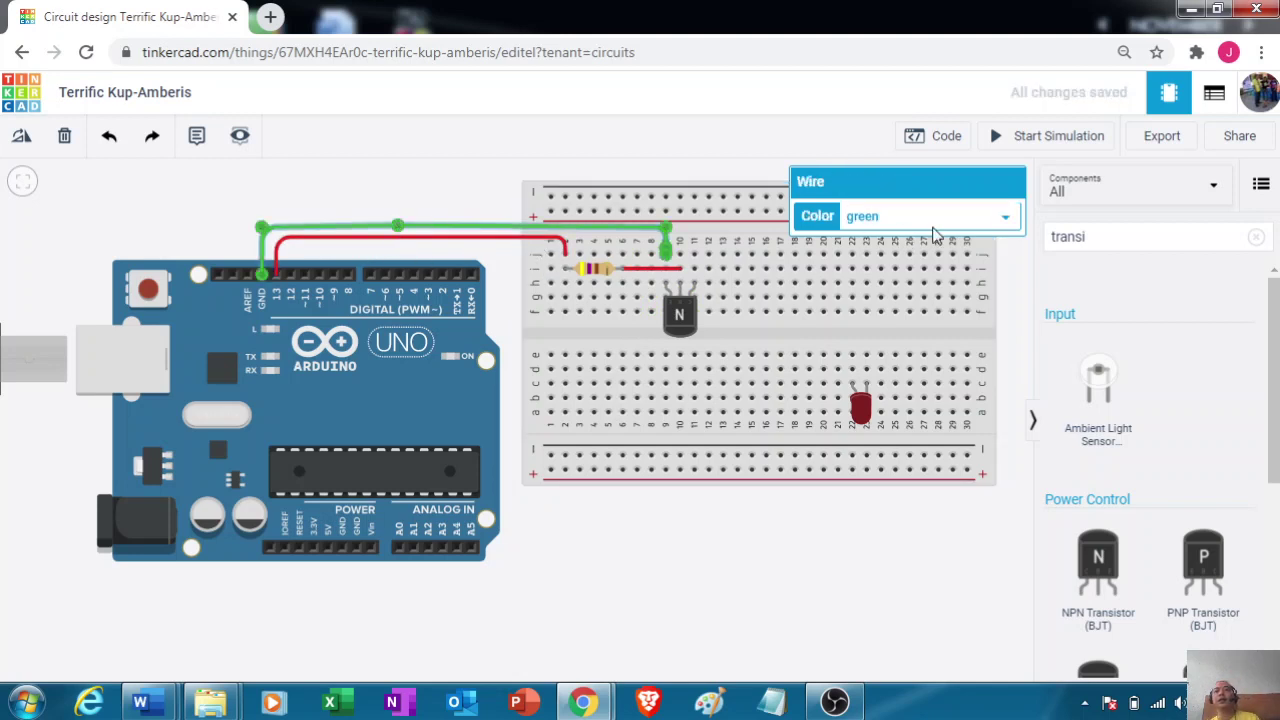
pyautogui.click(1008, 222)
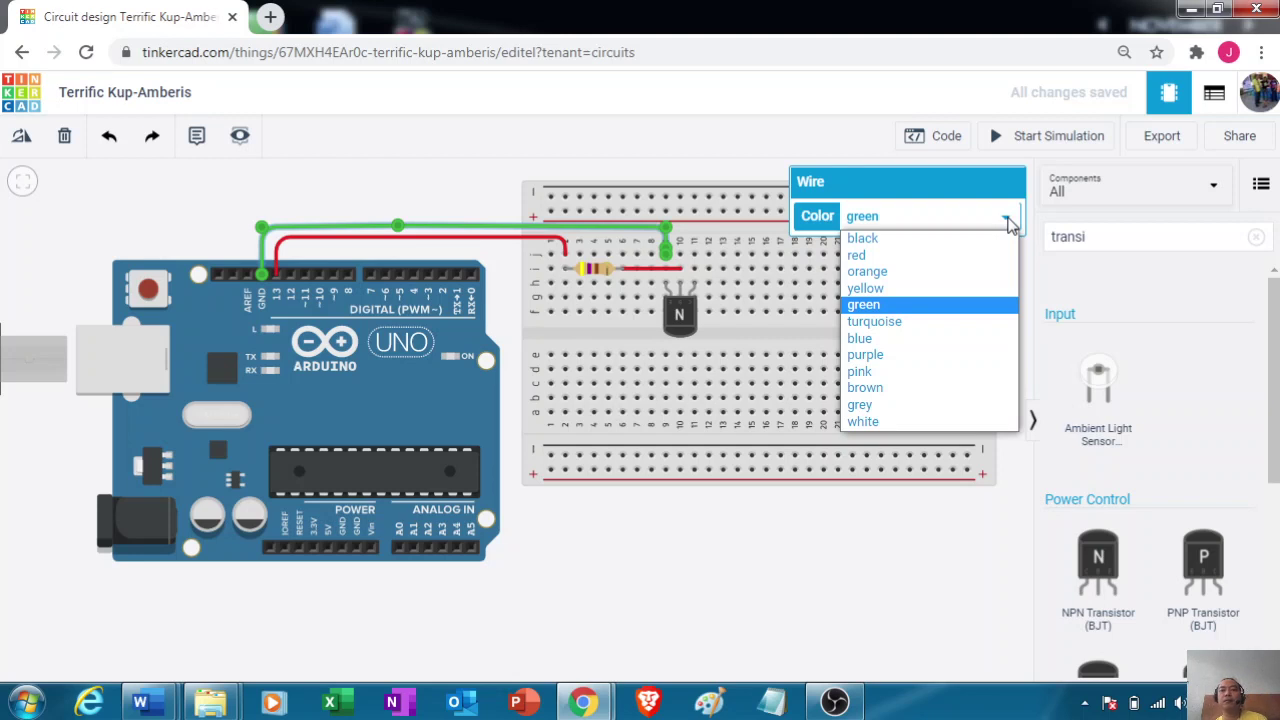
pyautogui.click(895, 247)
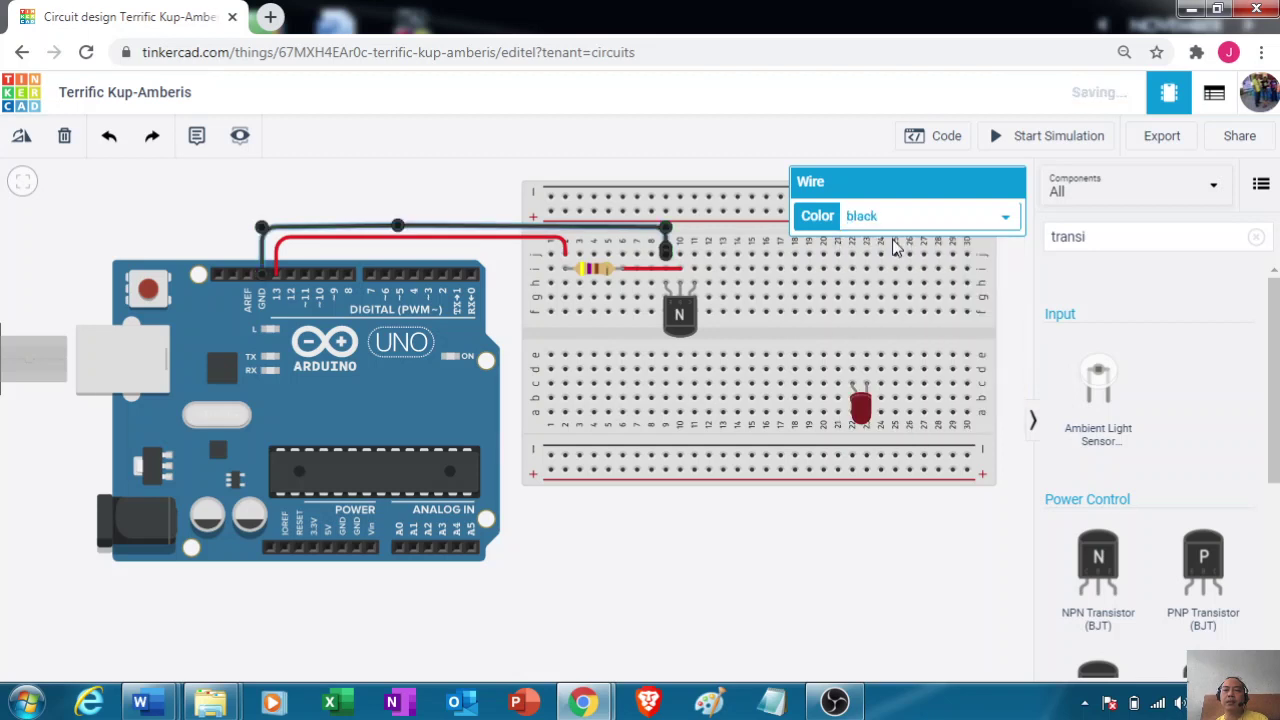
pyautogui.click(823, 313)
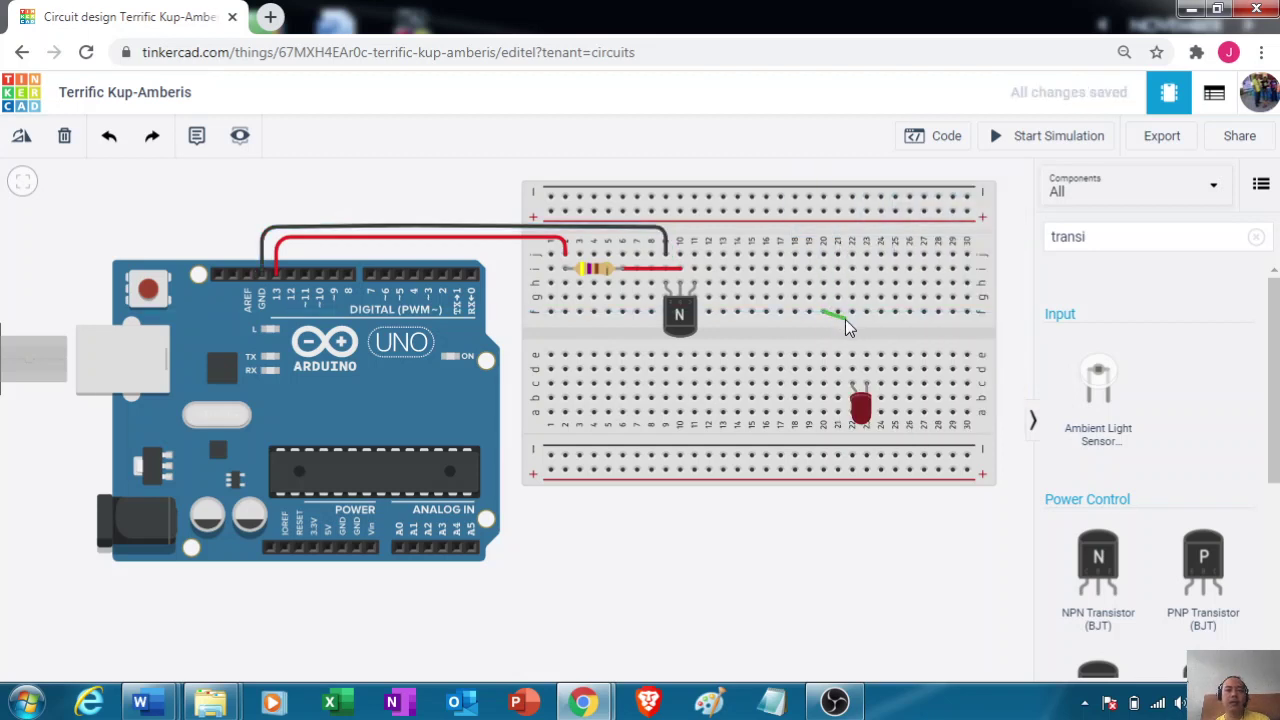
# Rotate the red LED so its legs point downward and move it to j14 and j15 on the breadboard.
pyautogui.click(861, 409)
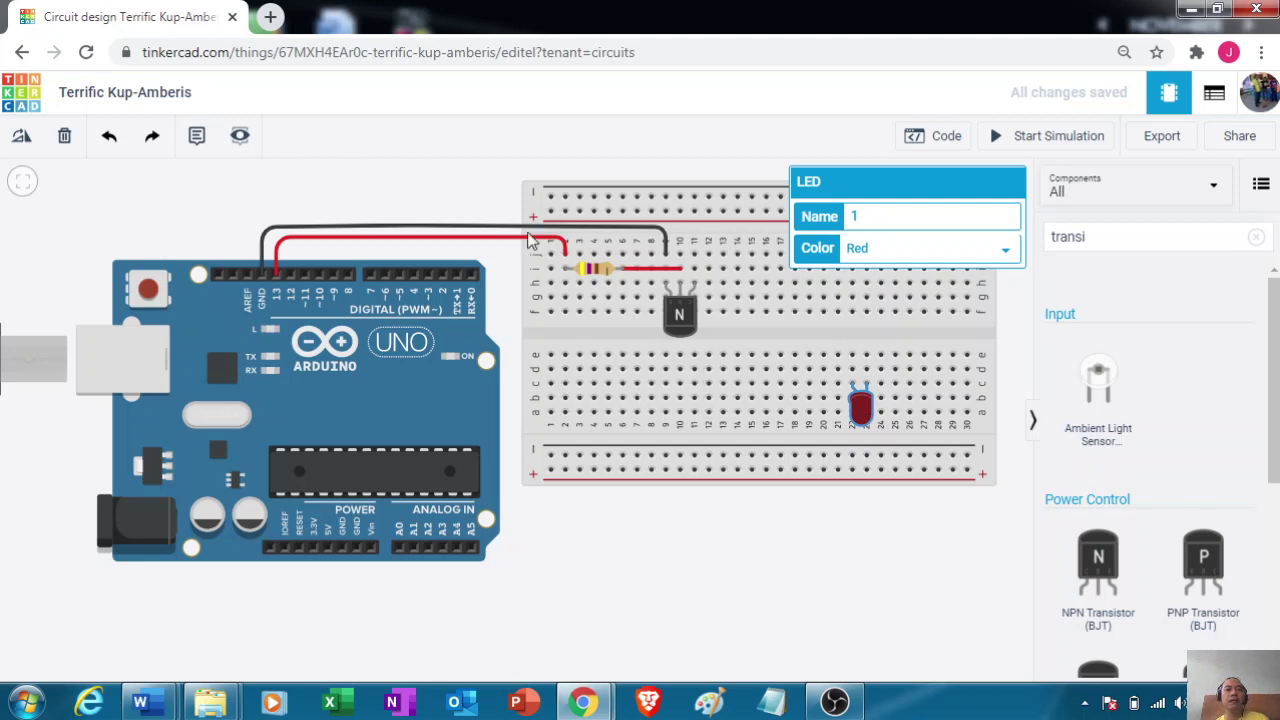
pyautogui.click(22, 141)
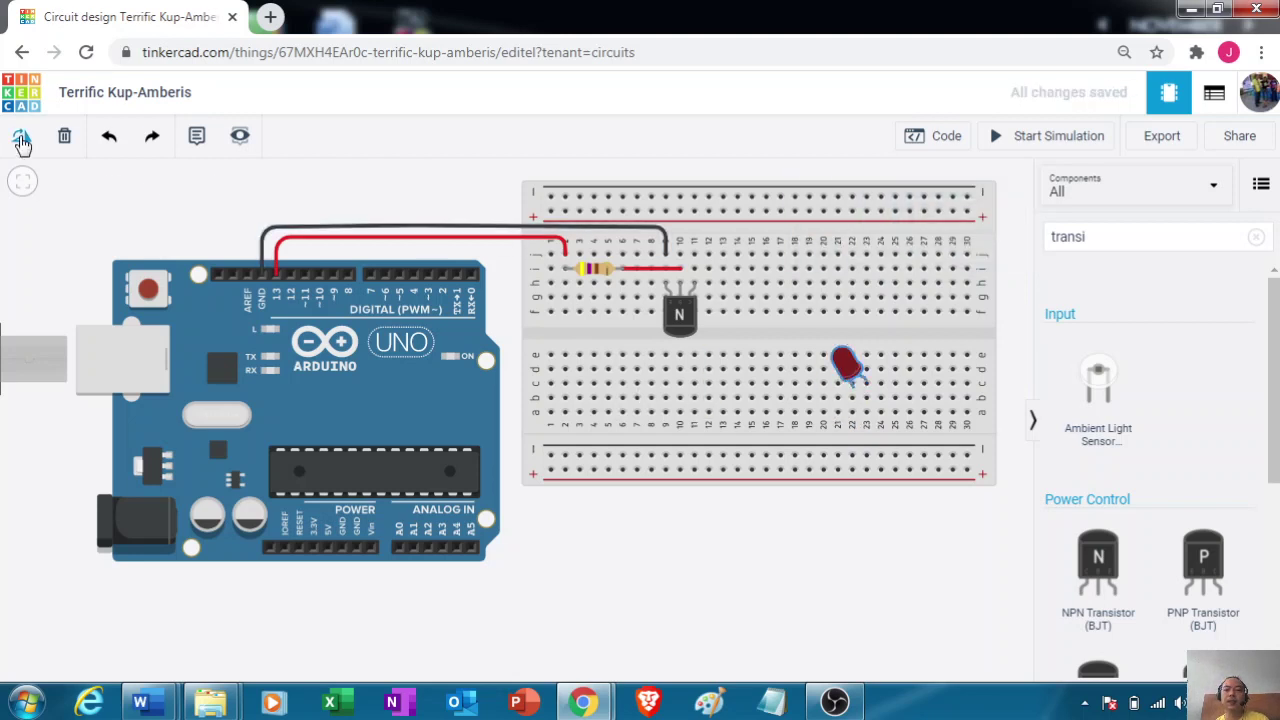
pyautogui.click(22, 141)
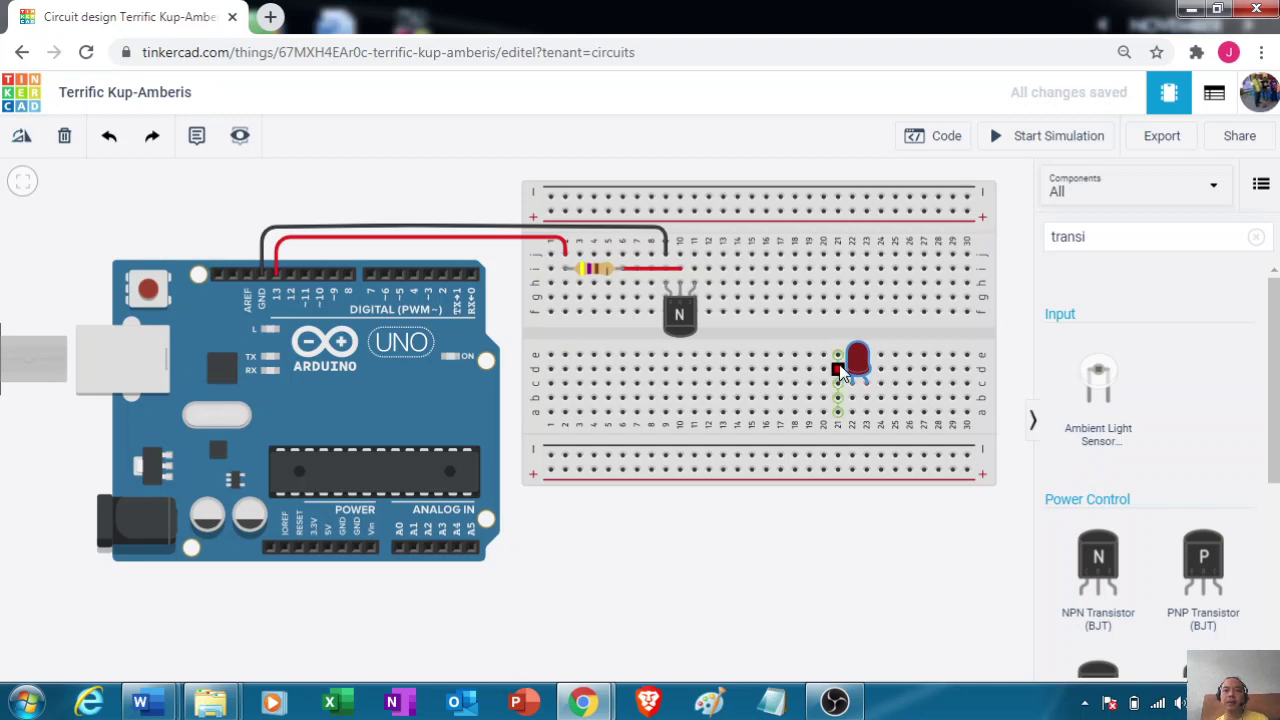
pyautogui.moveTo(848, 300); pyautogui.dragTo(754, 267)
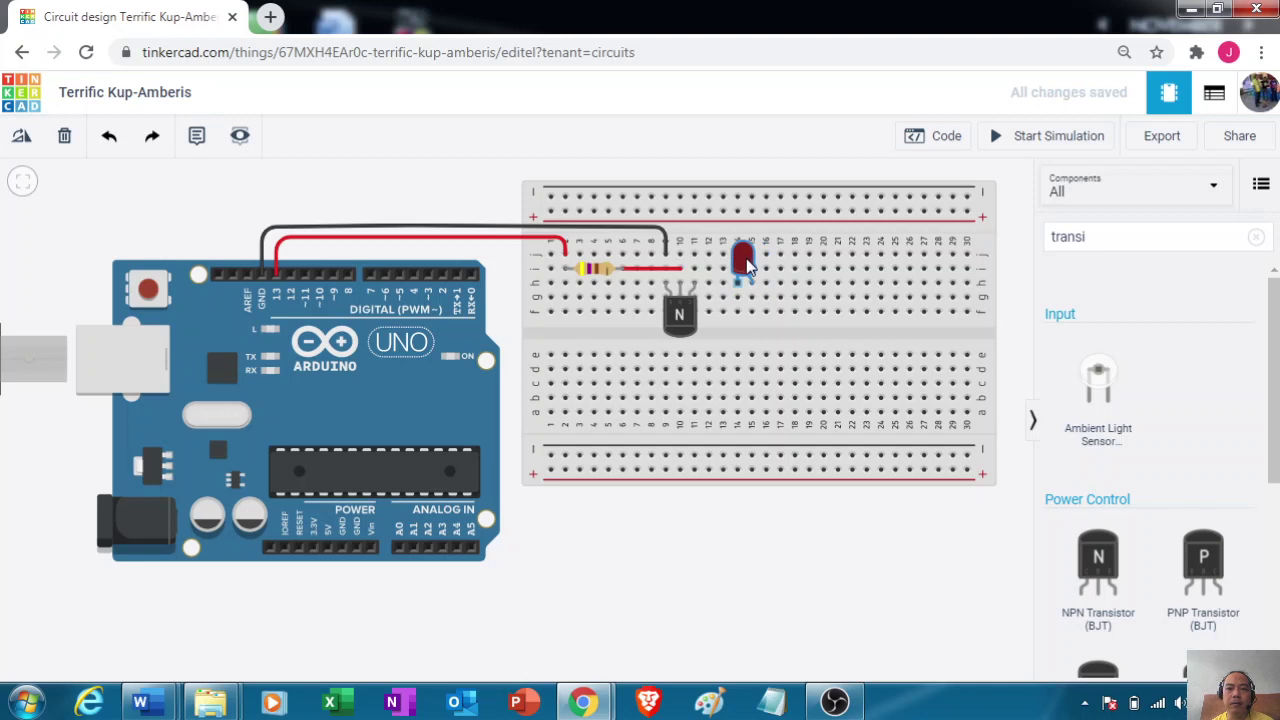
pyautogui.moveTo(747, 260); pyautogui.dragTo(743, 236)
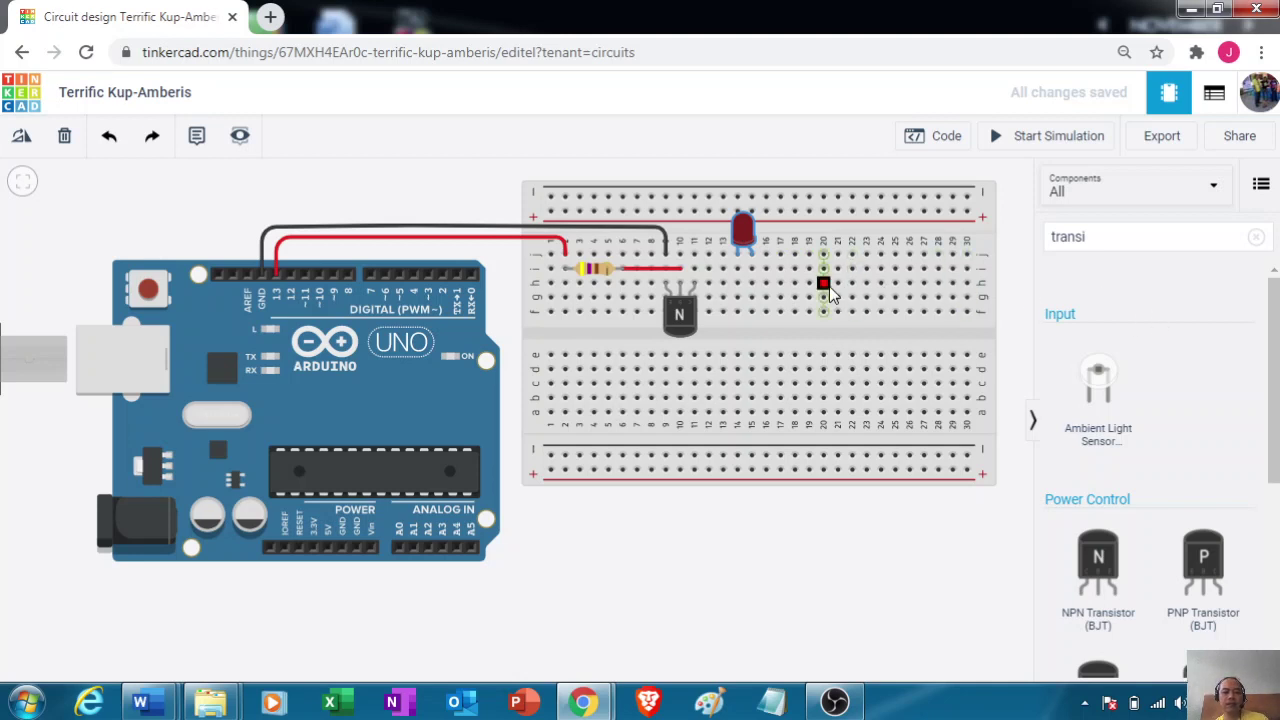
# Paste three copies of the LED in a staggered series chain at i15–i16, h16–h17 and g17–g18.
pyautogui.hotkey('ctrl', 'v')
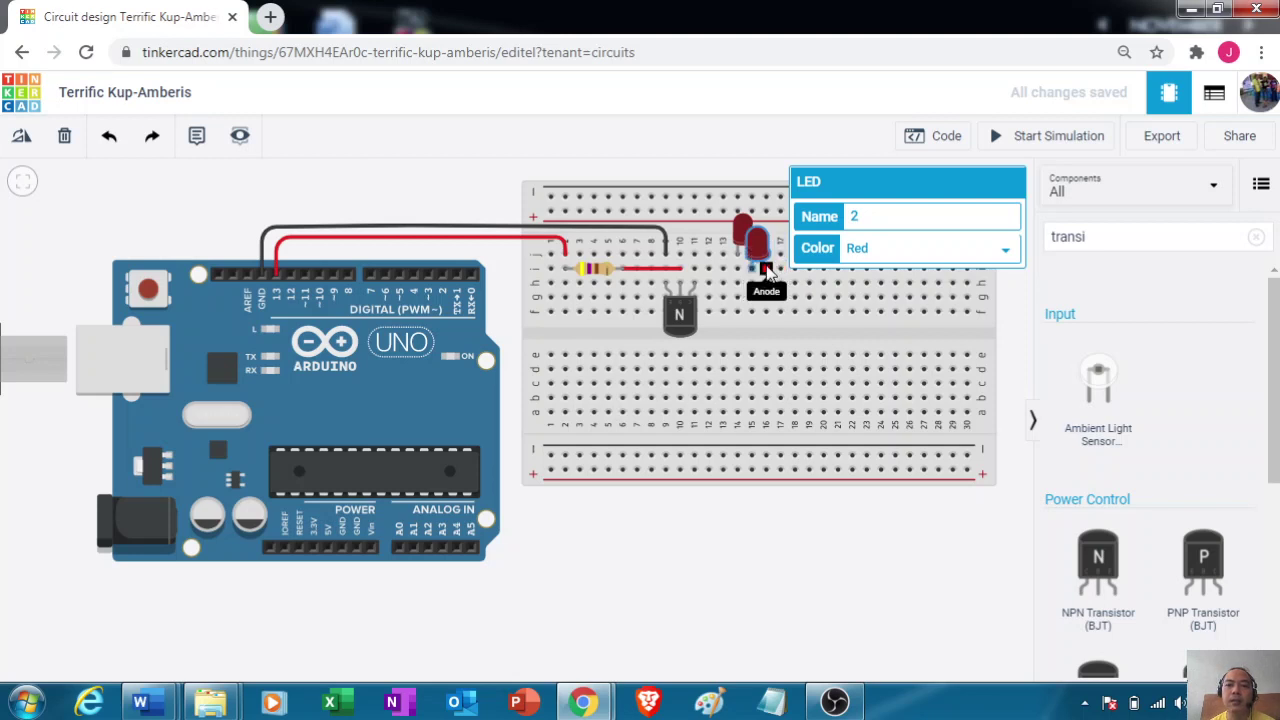
pyautogui.click(765, 270)
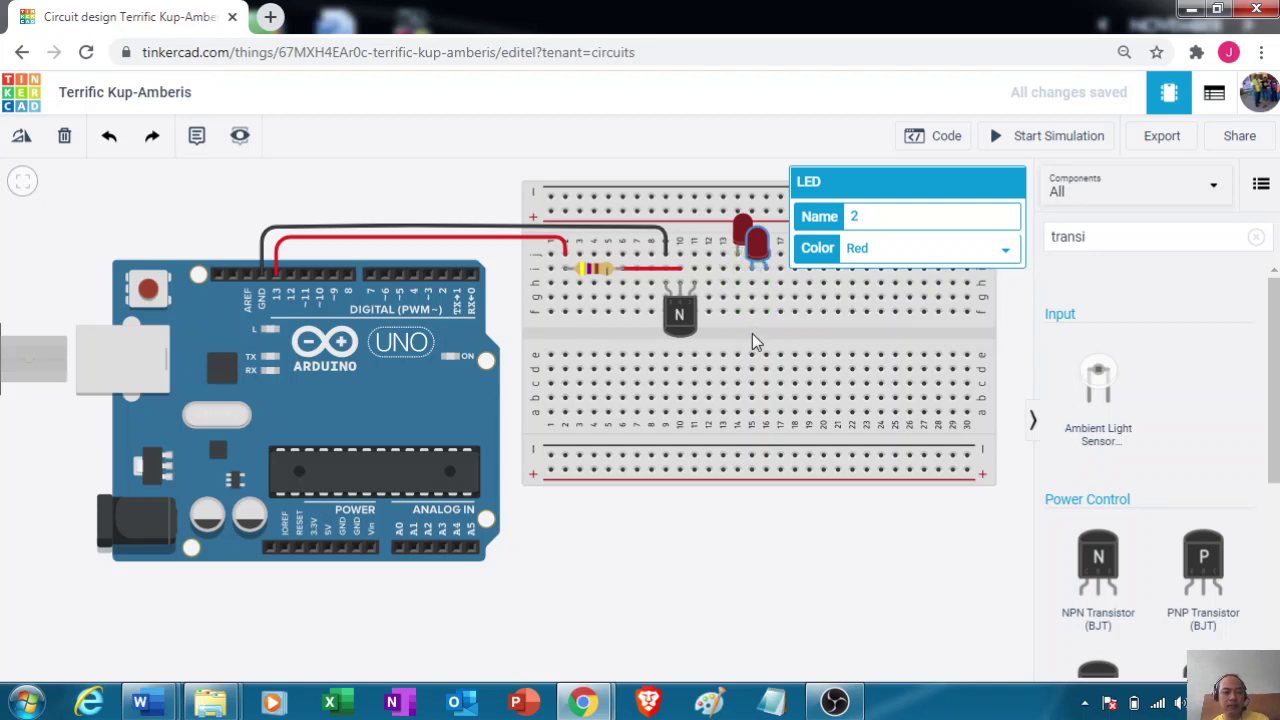
pyautogui.hotkey('ctrl', 'v')
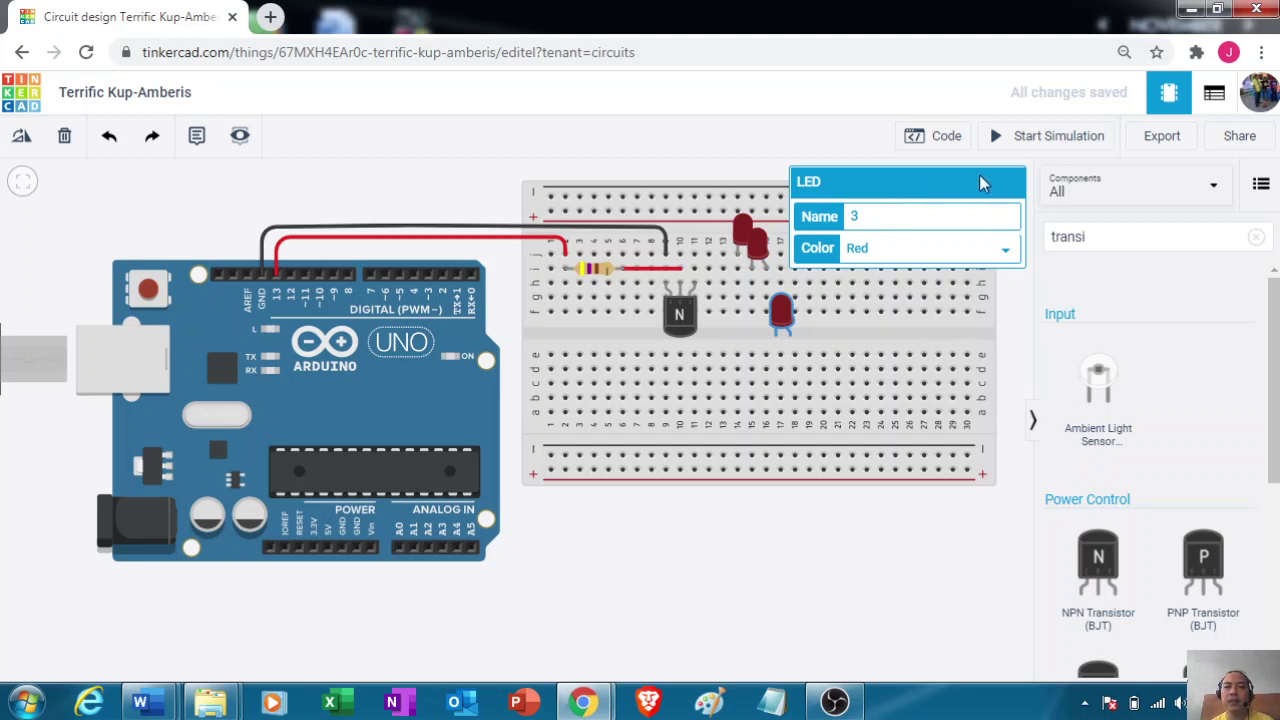
pyautogui.moveTo(787, 307); pyautogui.dragTo(772, 277)
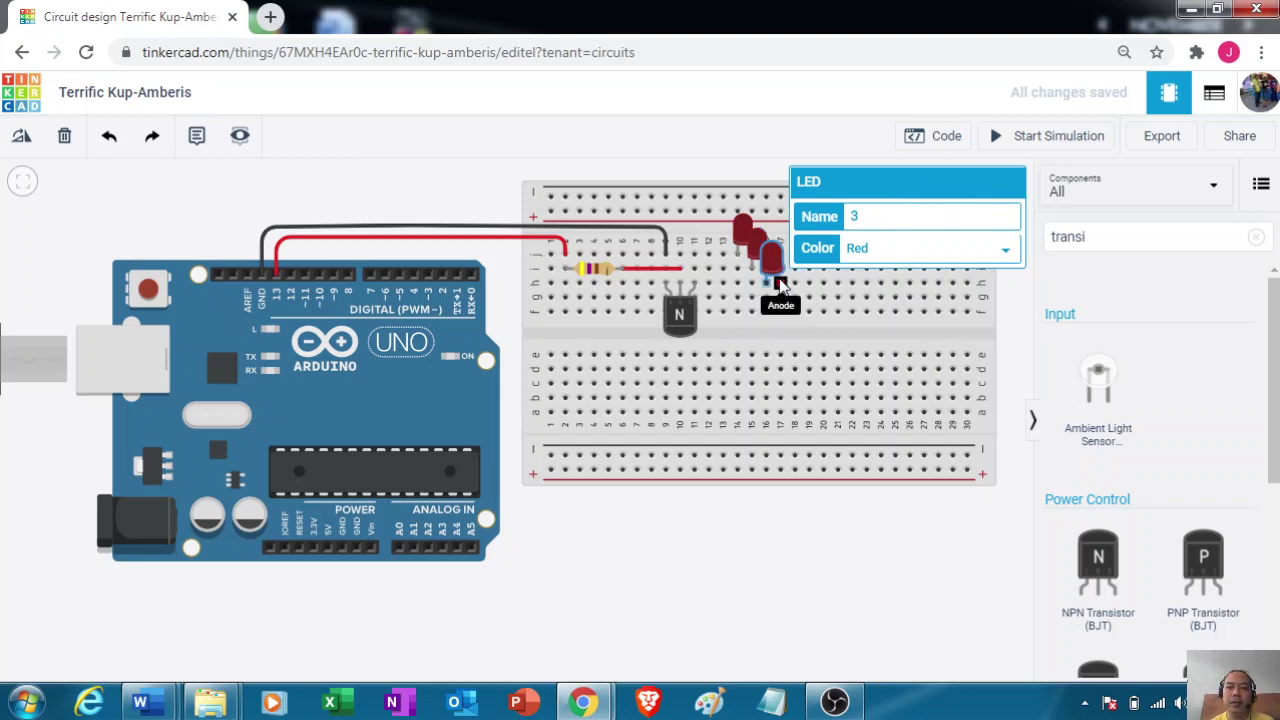
pyautogui.click(781, 287)
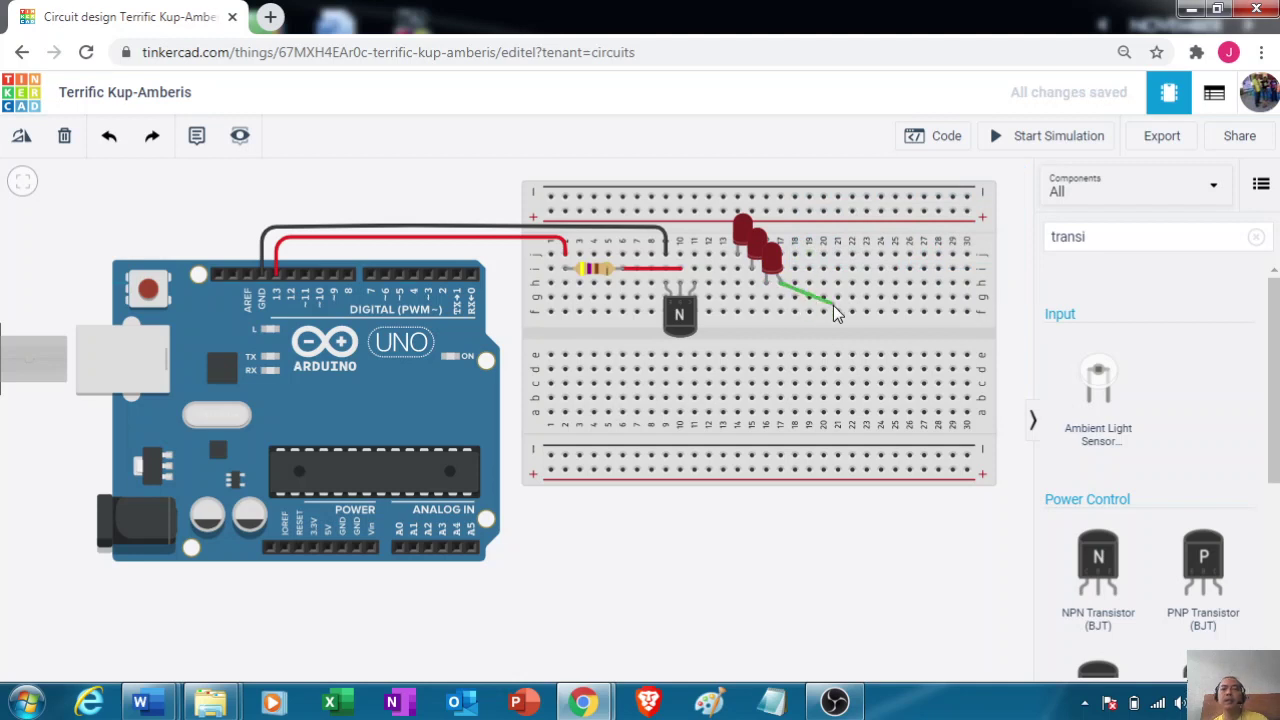
pyautogui.press('Escape')
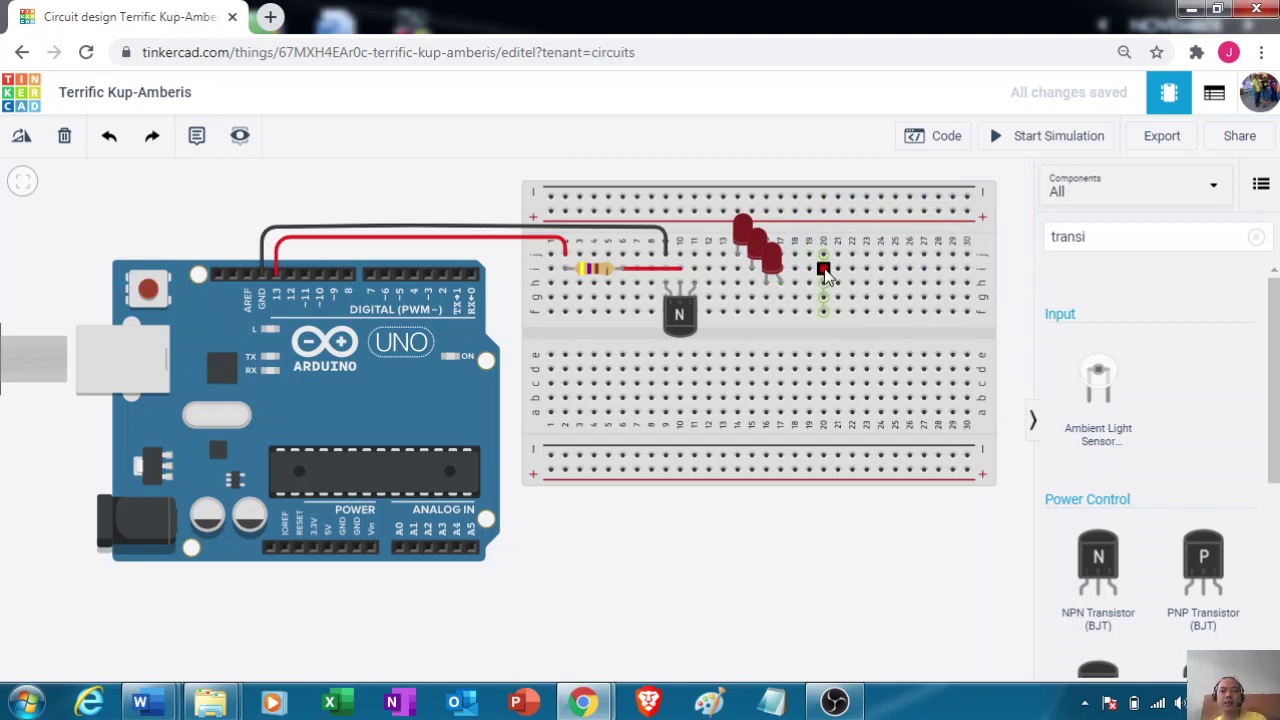
pyautogui.moveTo(825, 277)
pyautogui.mouseDown()
pyautogui.moveTo(812, 270)
pyautogui.moveTo(805, 285)
pyautogui.mouseUp()
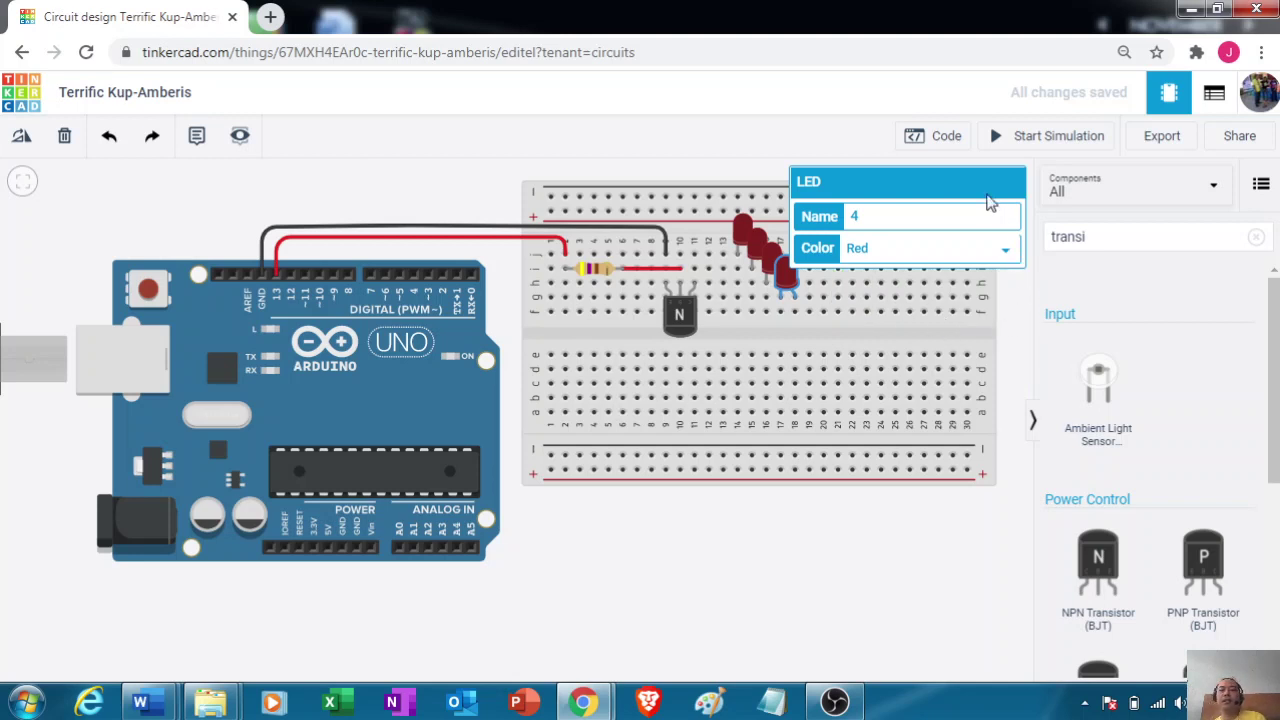
pyautogui.click(954, 396)
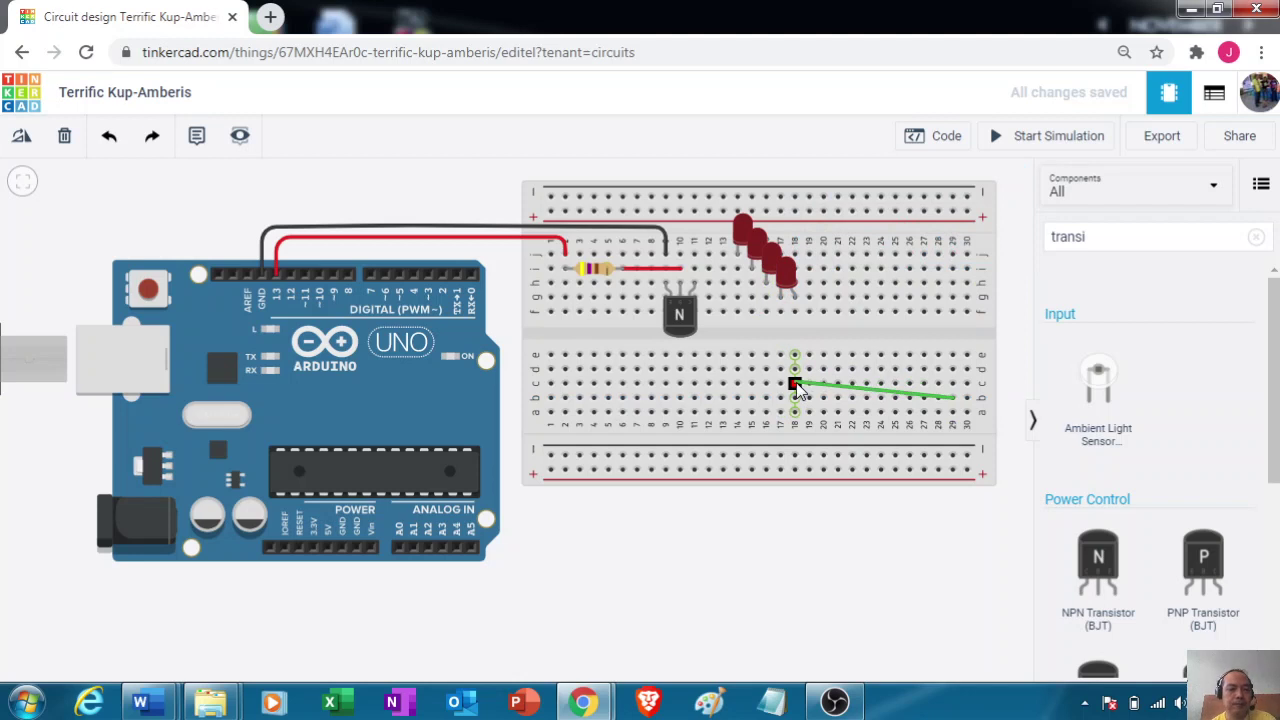
pyautogui.press('Escape')
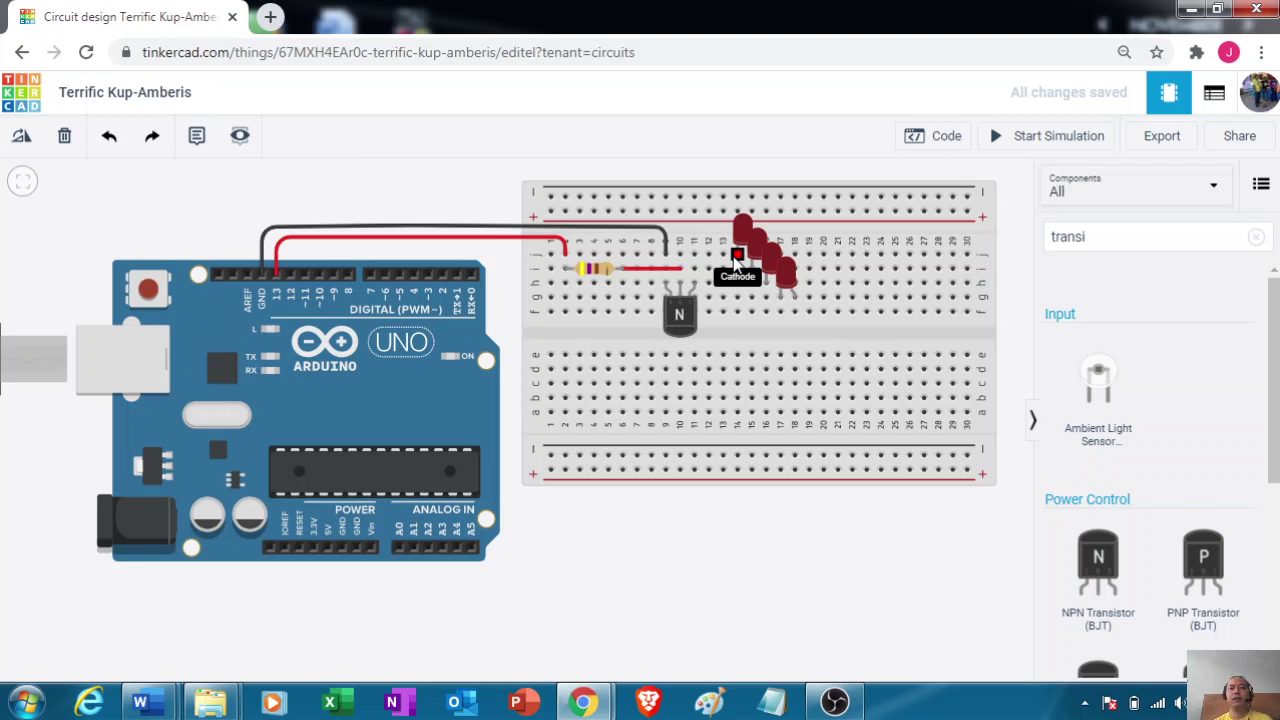
# Wire the first LED's cathode at j14 to the transistor's collector column at j11, and color the wire red.
pyautogui.click(736, 258)
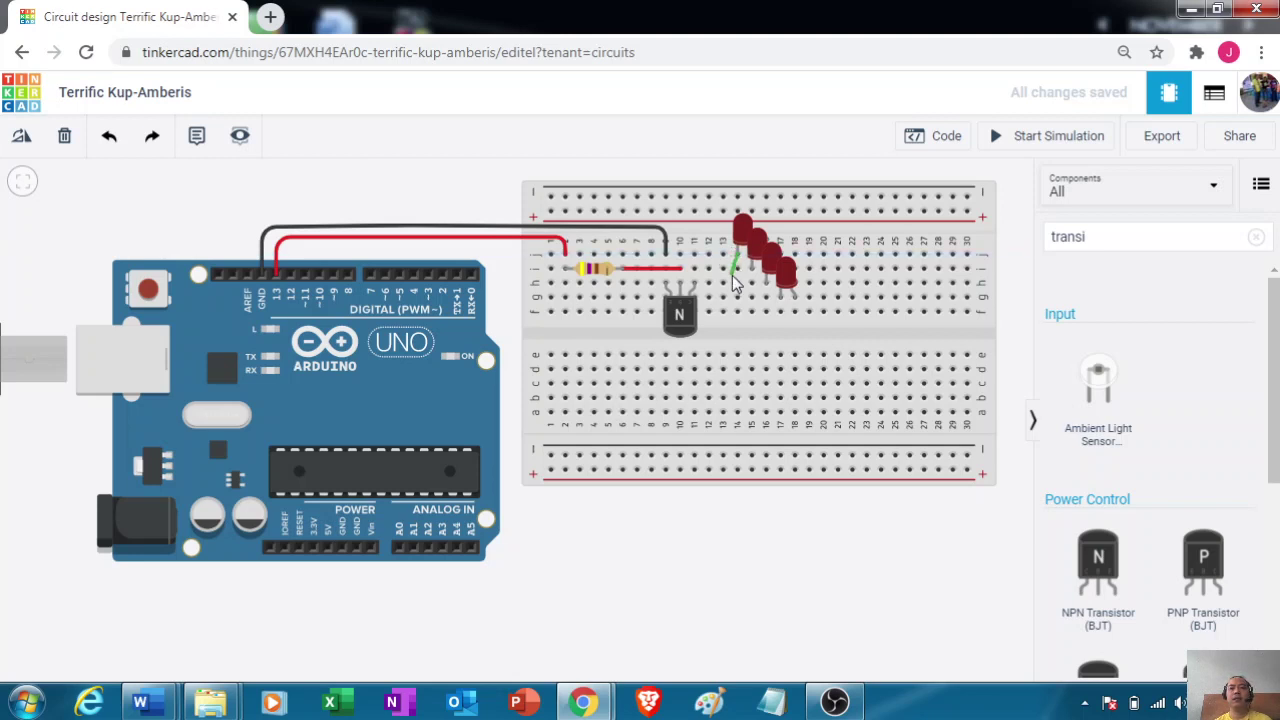
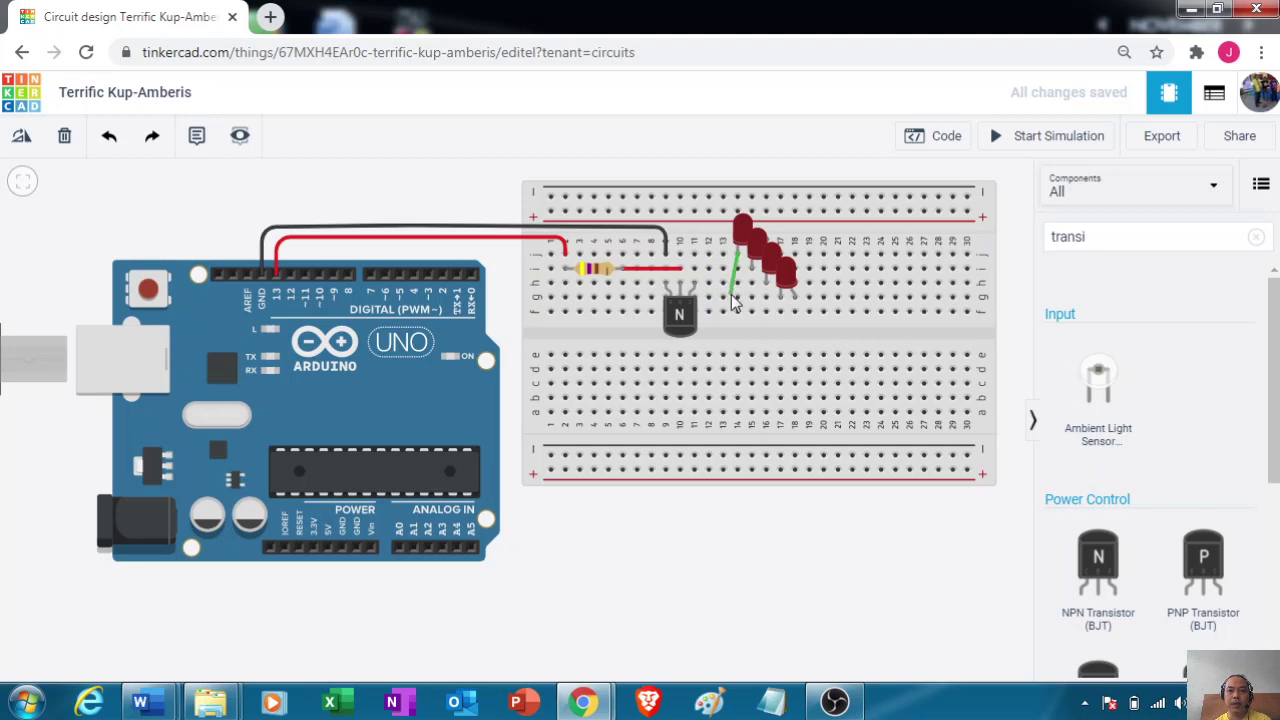
pyautogui.click(697, 257)
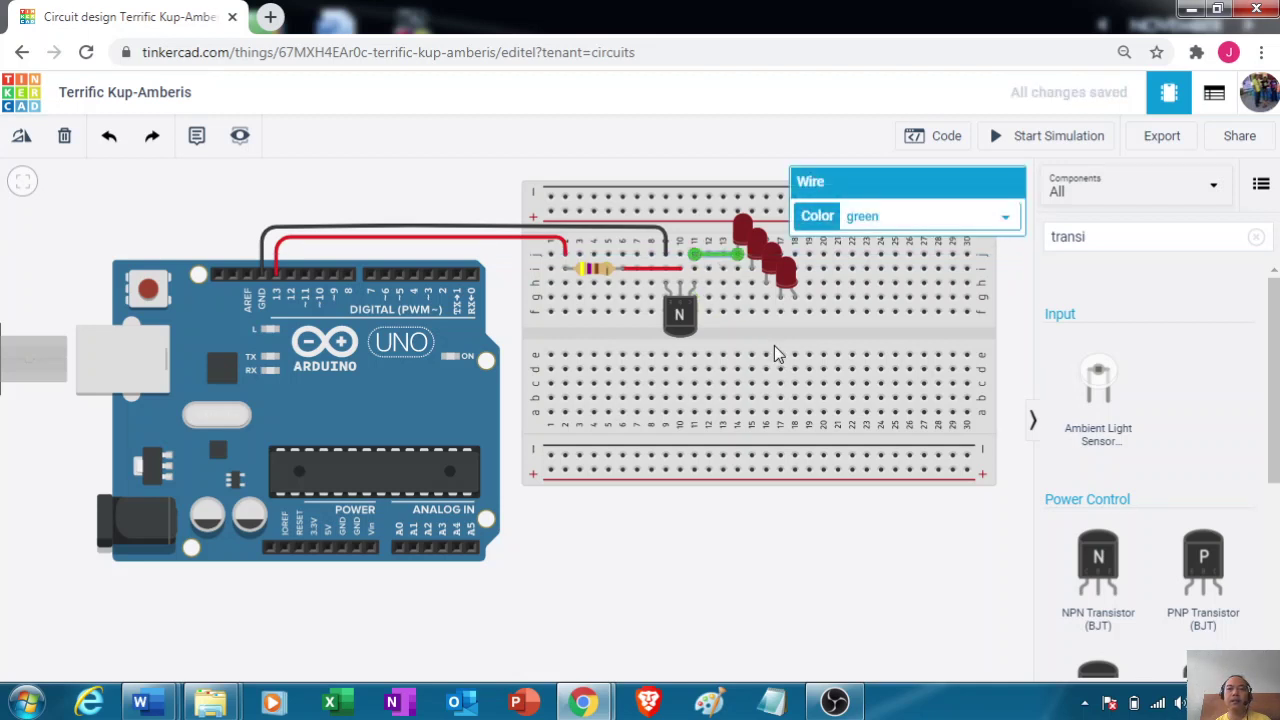
pyautogui.click(861, 517)
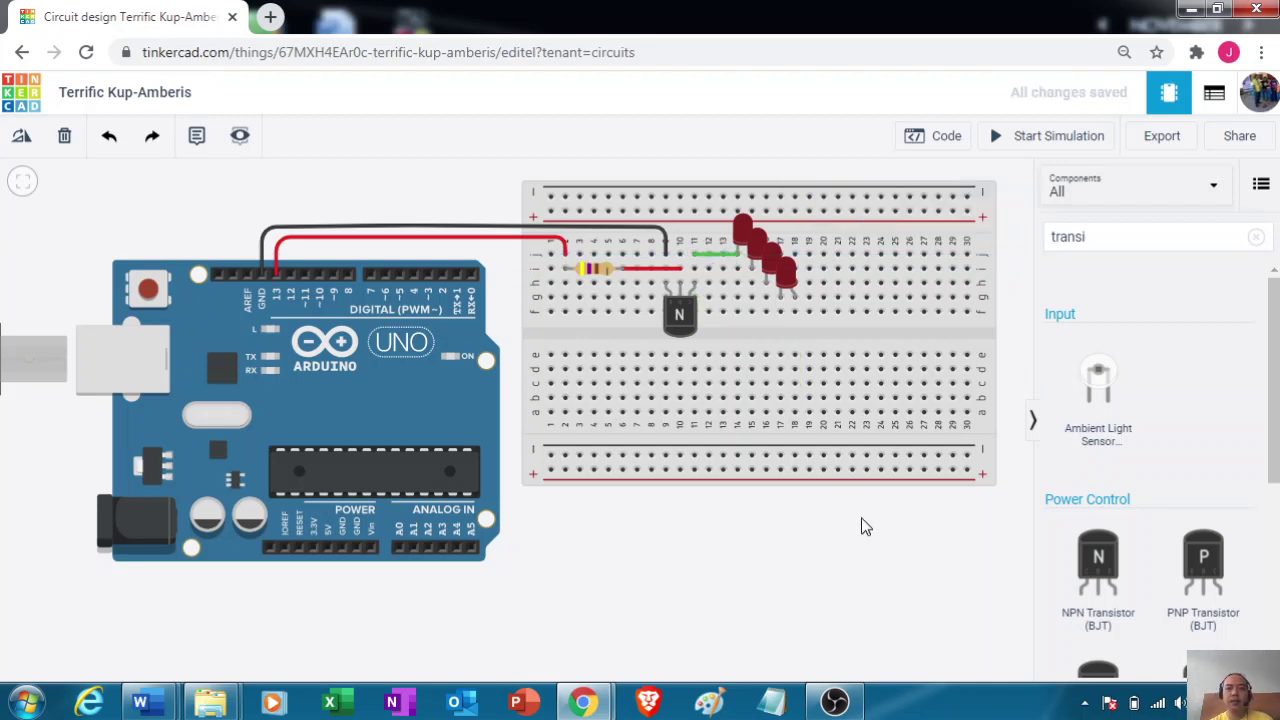
pyautogui.click(722, 257)
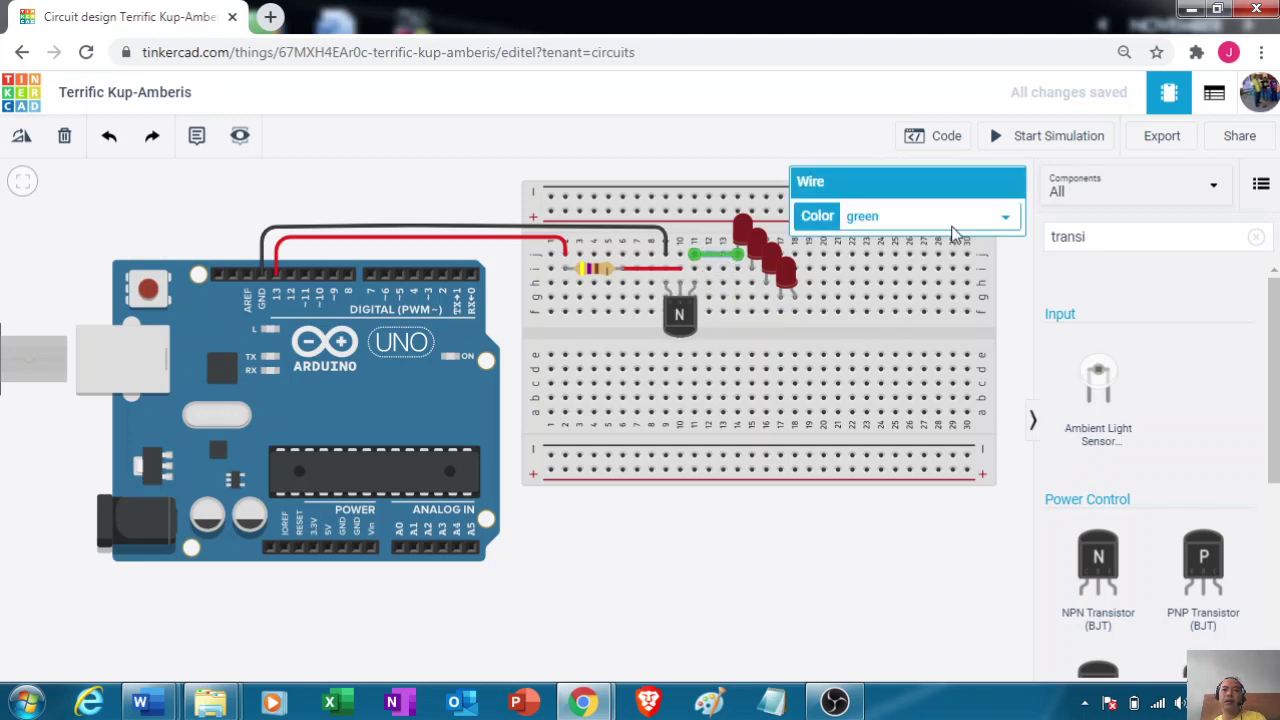
pyautogui.click(1005, 217)
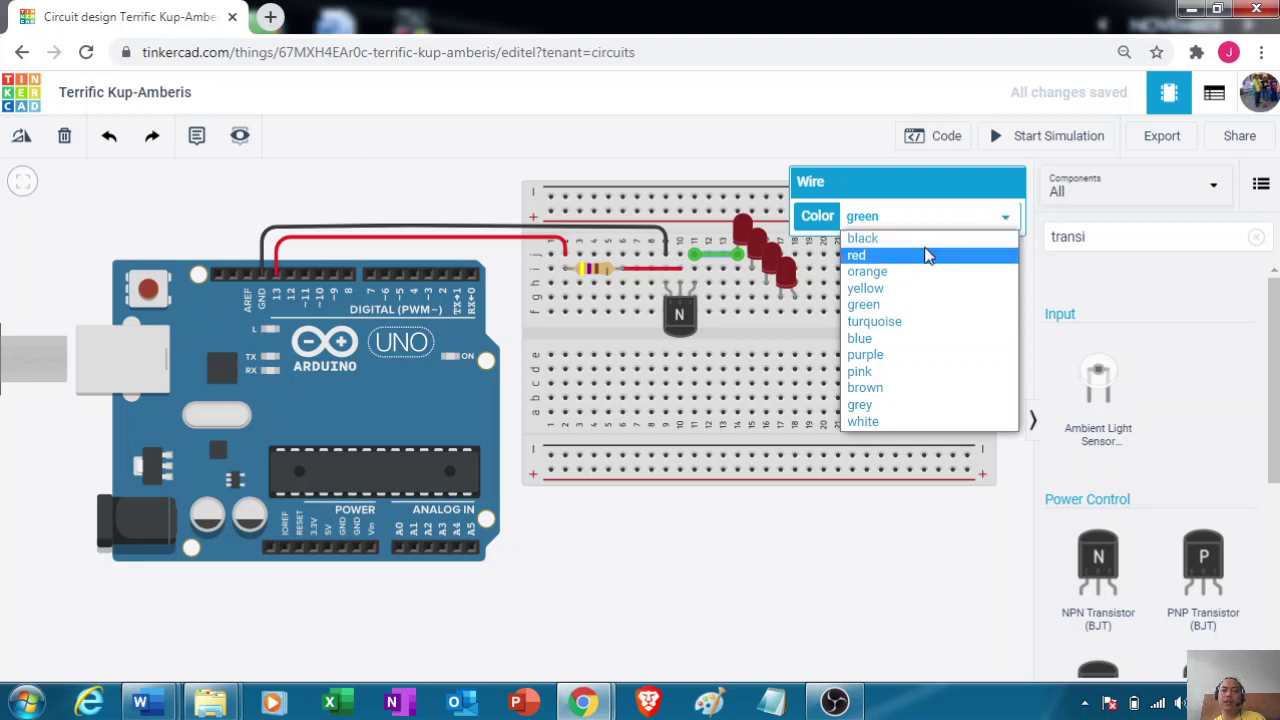
pyautogui.click(860, 255)
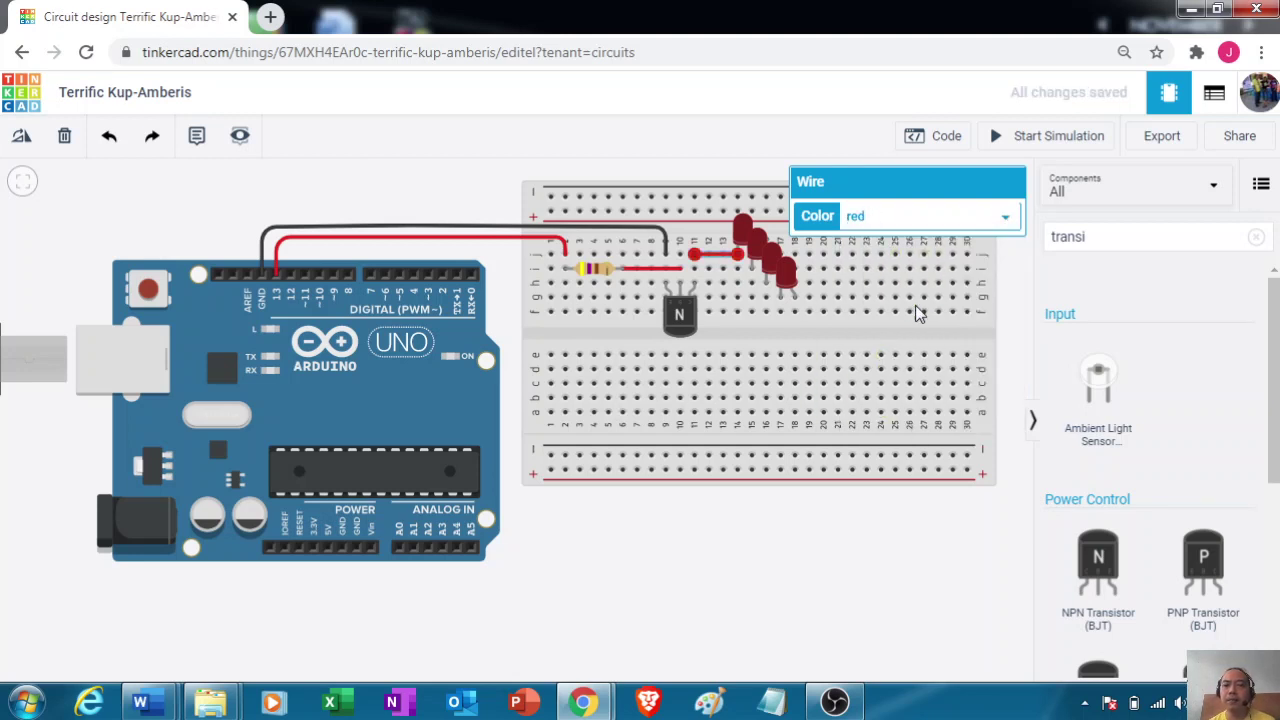
pyautogui.click(888, 504)
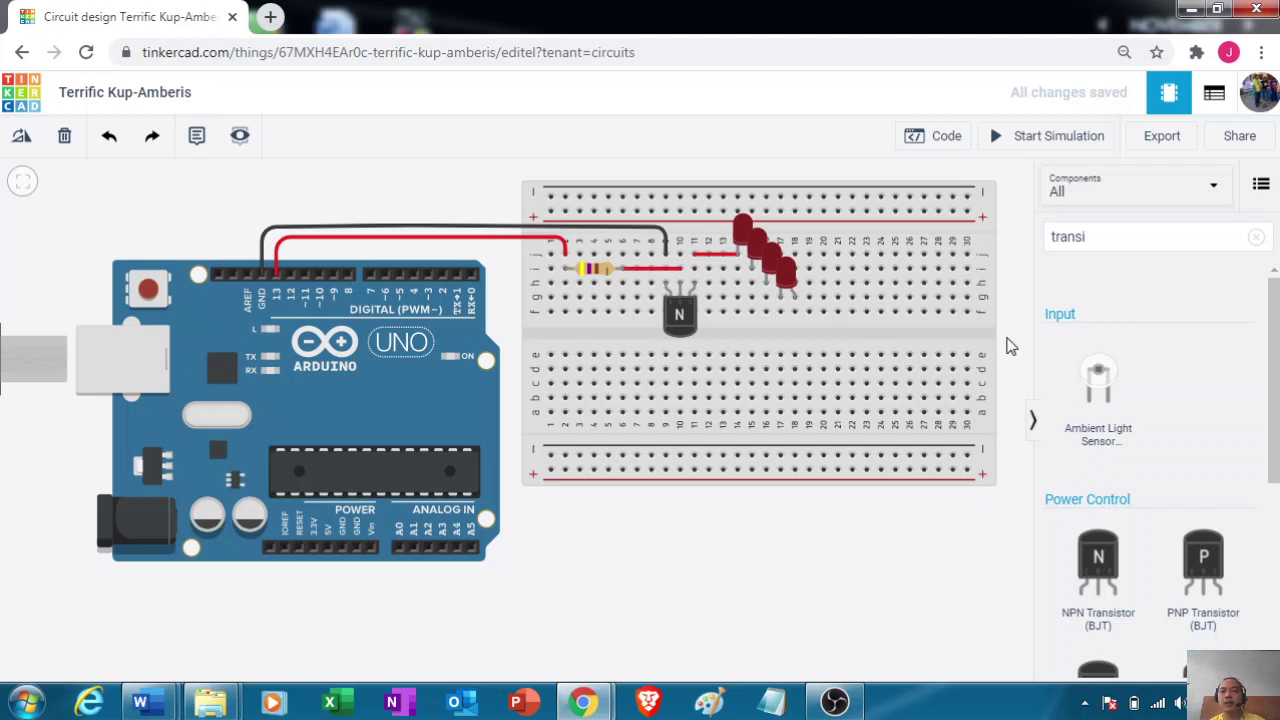
# Search the component library for "power supply".
pyautogui.moveTo(1159, 241); pyautogui.dragTo(1025, 256)
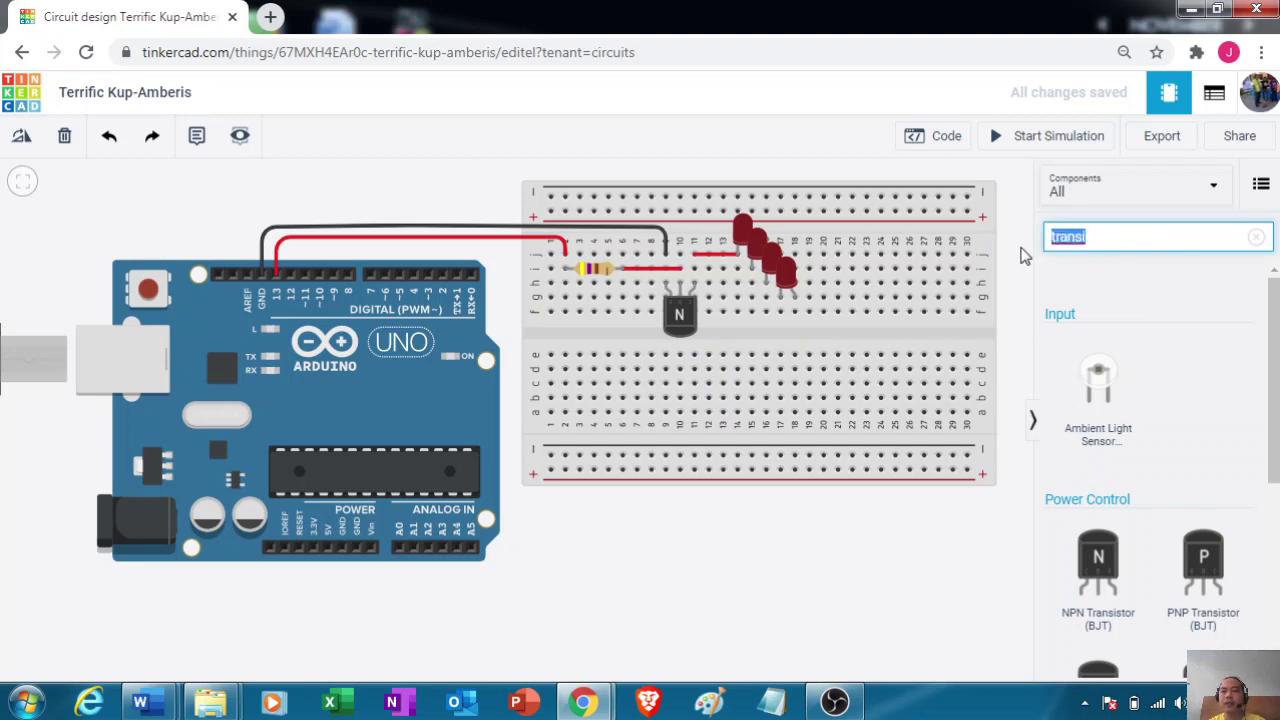
pyautogui.click(1022, 256)
pyautogui.scroll(-4, 1273, 350)
pyautogui.scroll(4, 1273, 350)
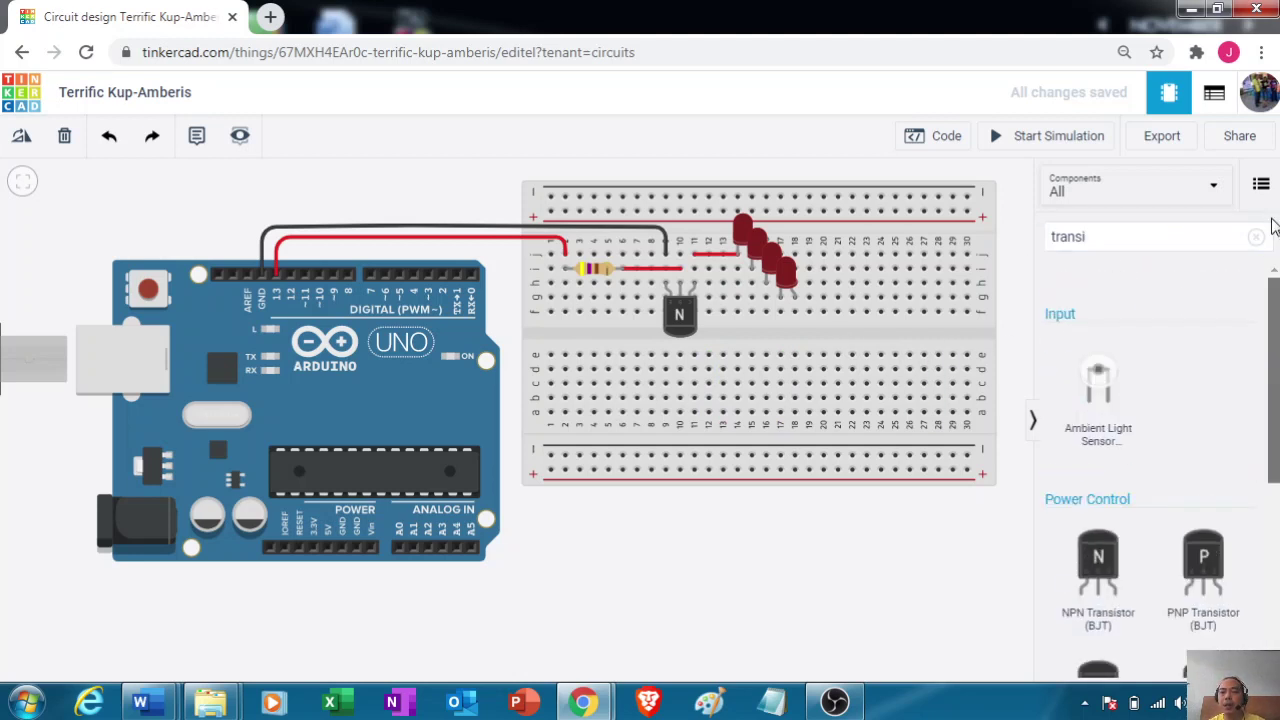
pyautogui.moveTo(1103, 237); pyautogui.dragTo(941, 250)
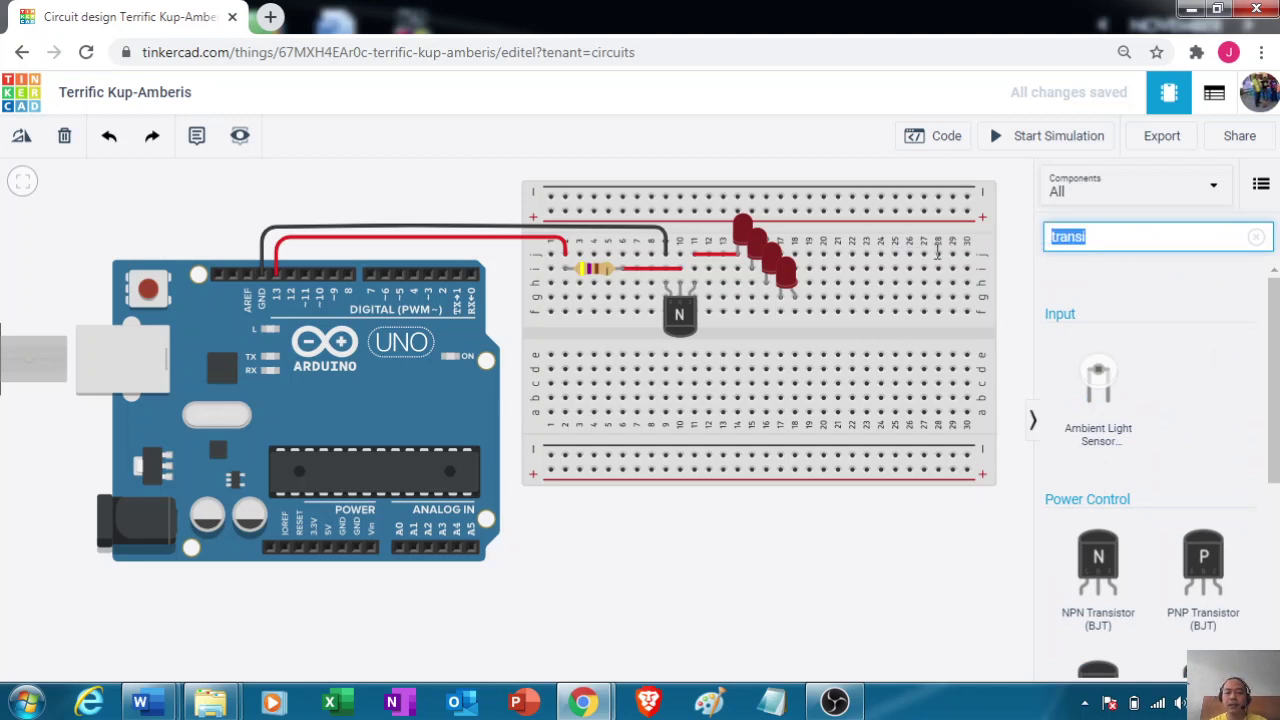
pyautogui.write('power')
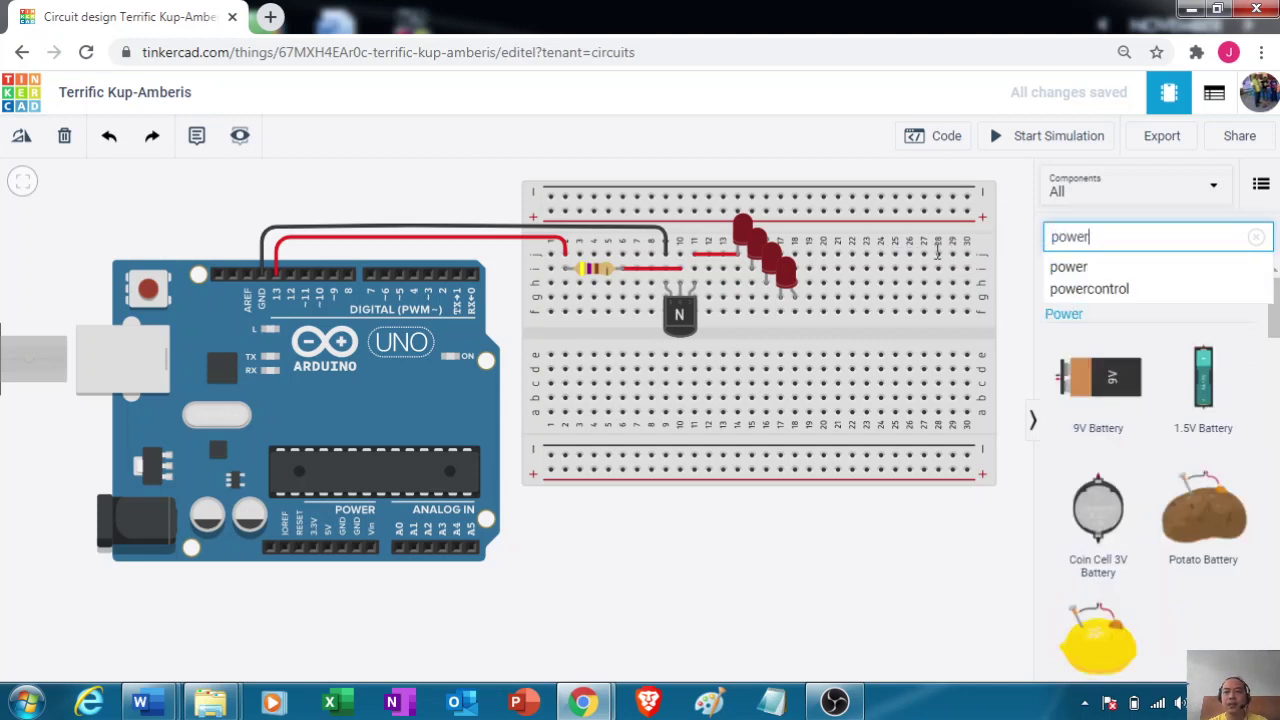
pyautogui.write('supp')
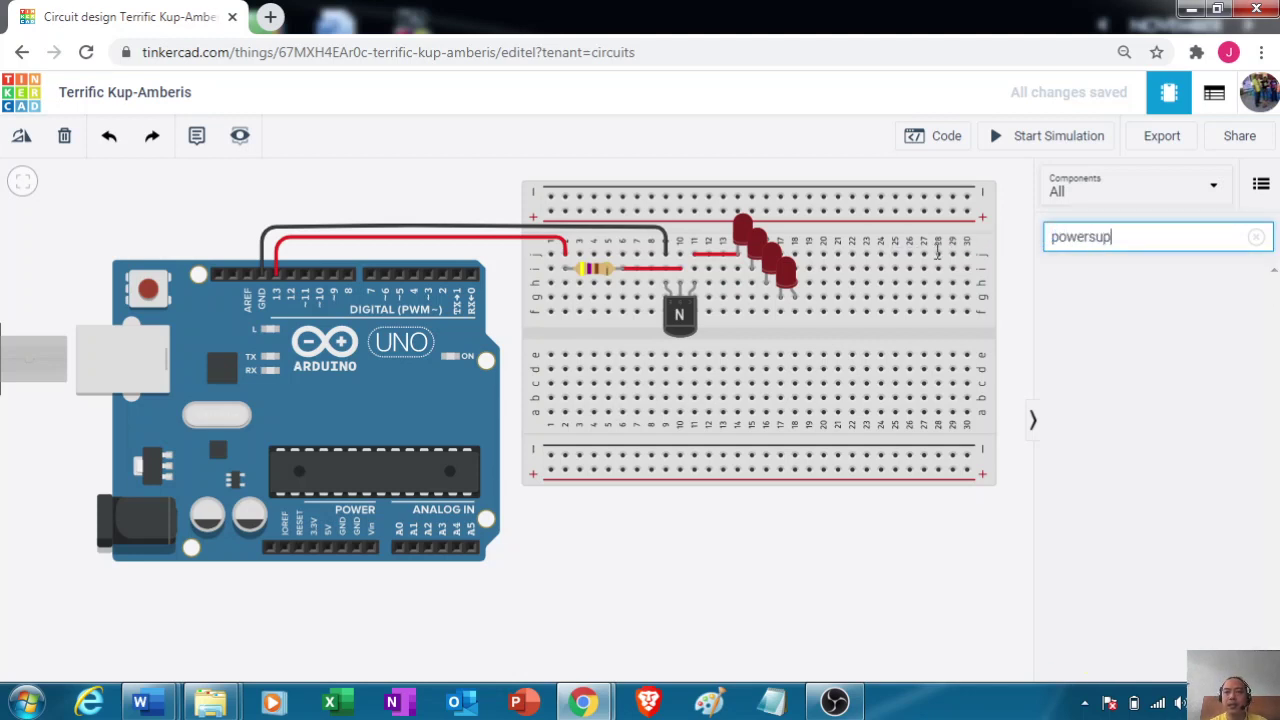
pyautogui.press('BackSpace')
pyautogui.press('BackSpace')
pyautogui.press('BackSpace')
pyautogui.write('supp')
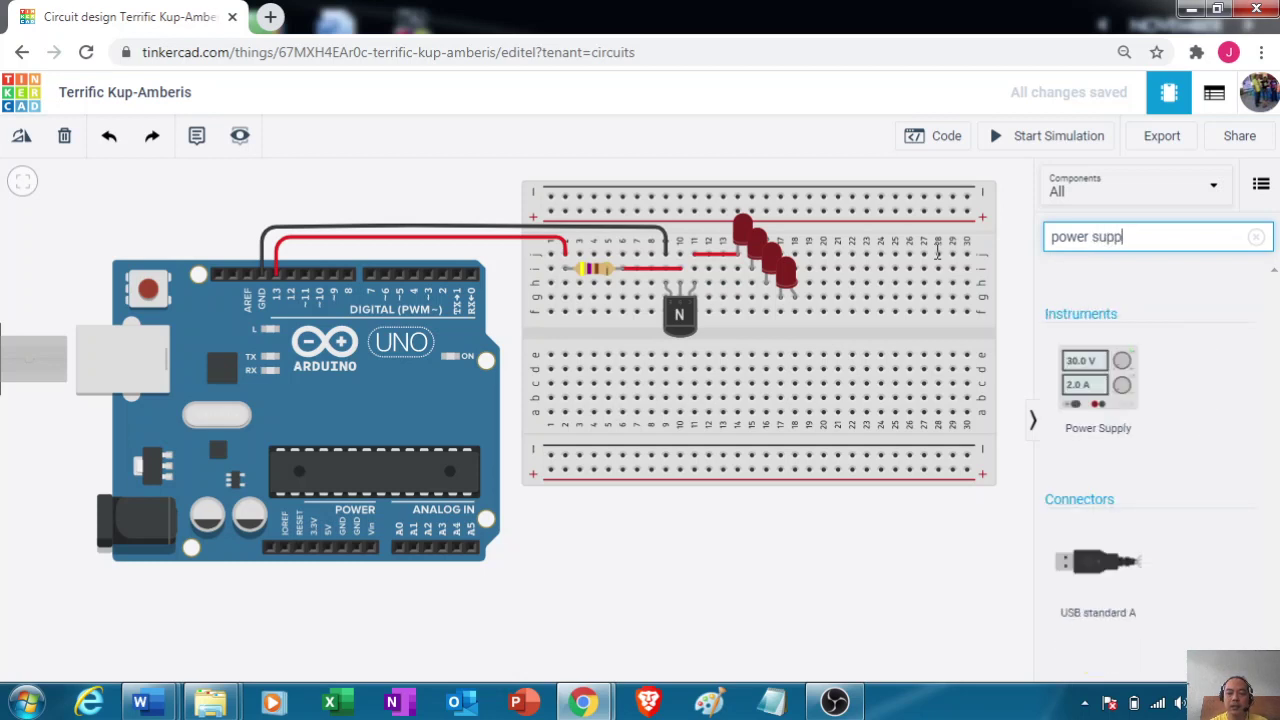
pyautogui.write('ly')
pyautogui.press('Return')
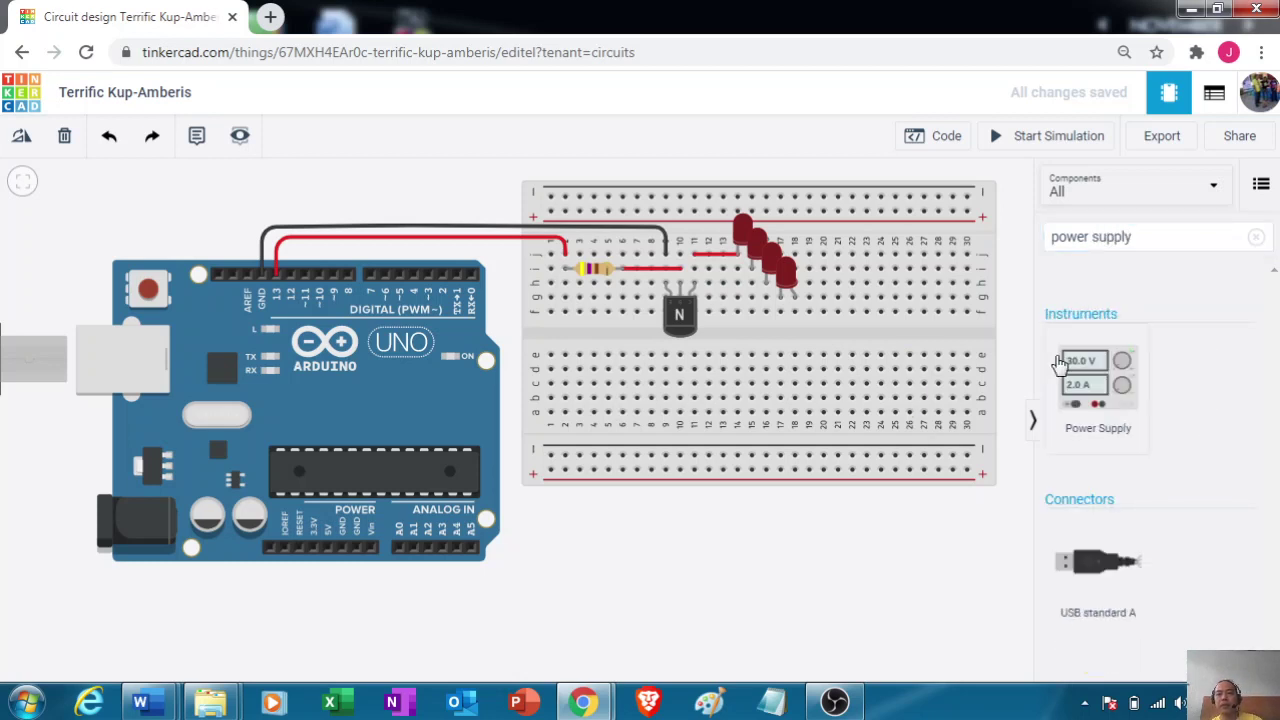
# Place a power supply over the breadboard's upper right corner and set its voltage to 6.
pyautogui.moveTo(1094, 437); pyautogui.dragTo(948, 283)
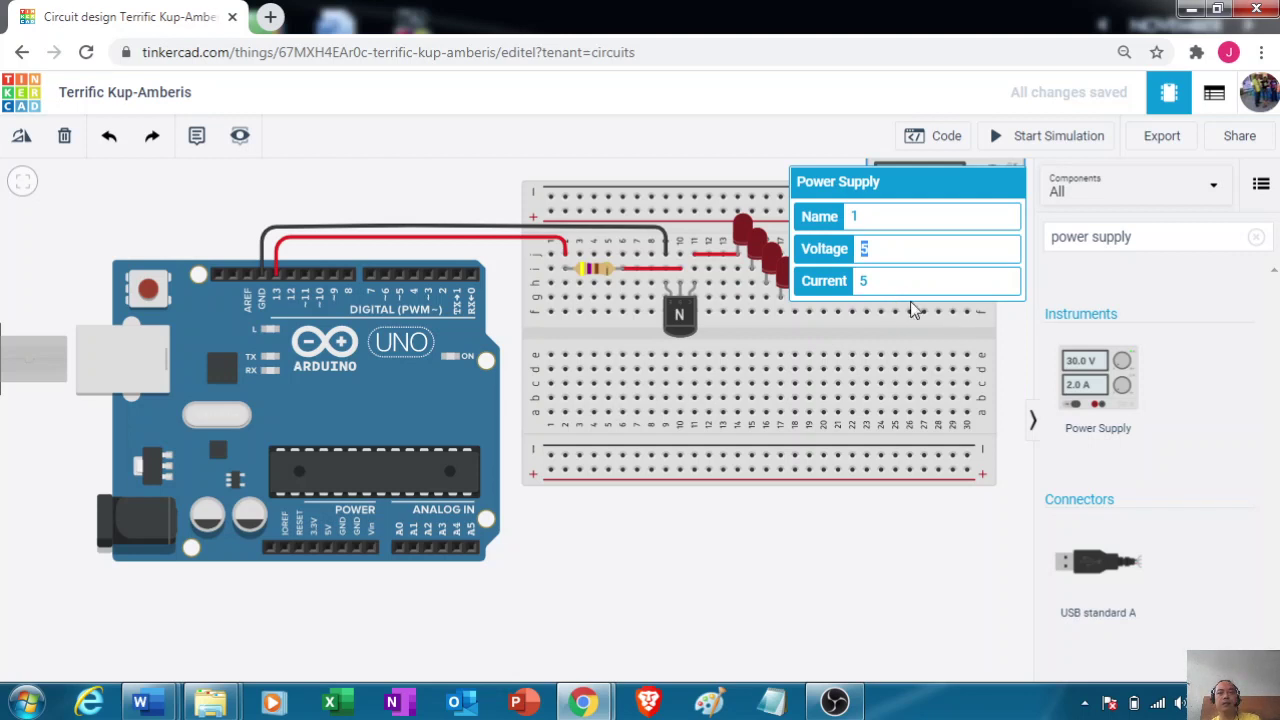
pyautogui.write('6')
pyautogui.click(948, 367)
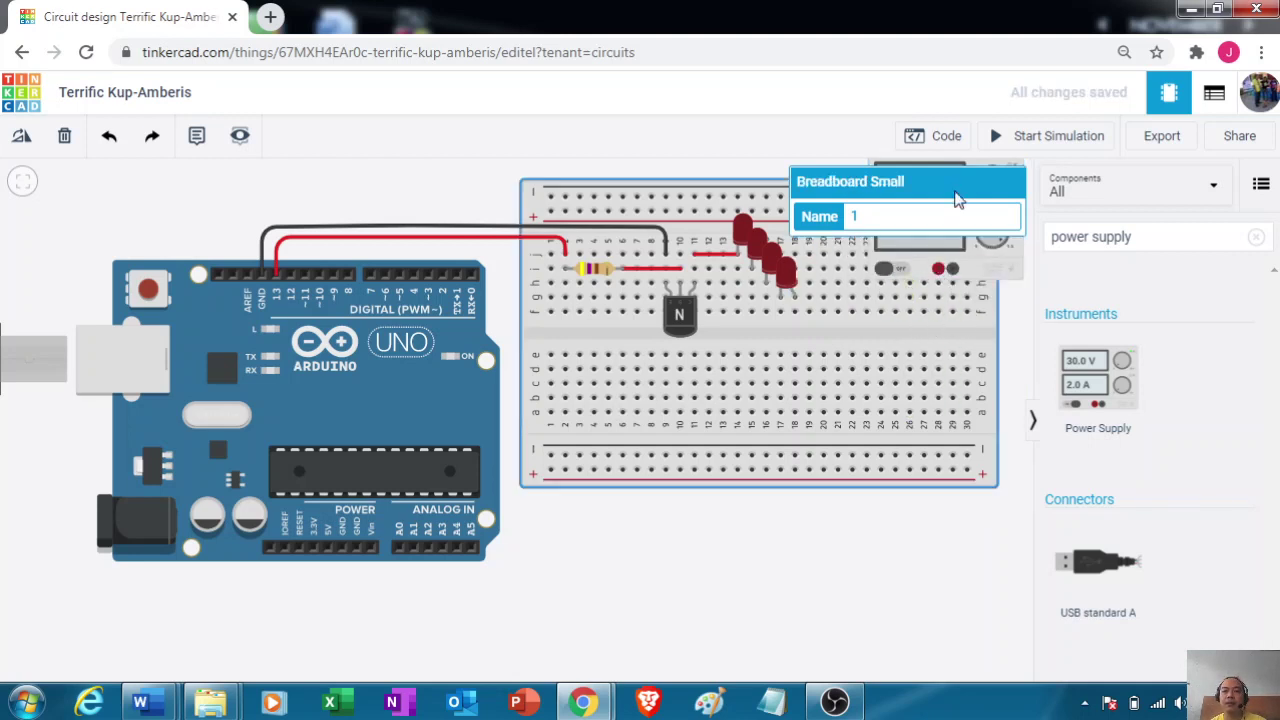
pyautogui.click(939, 270)
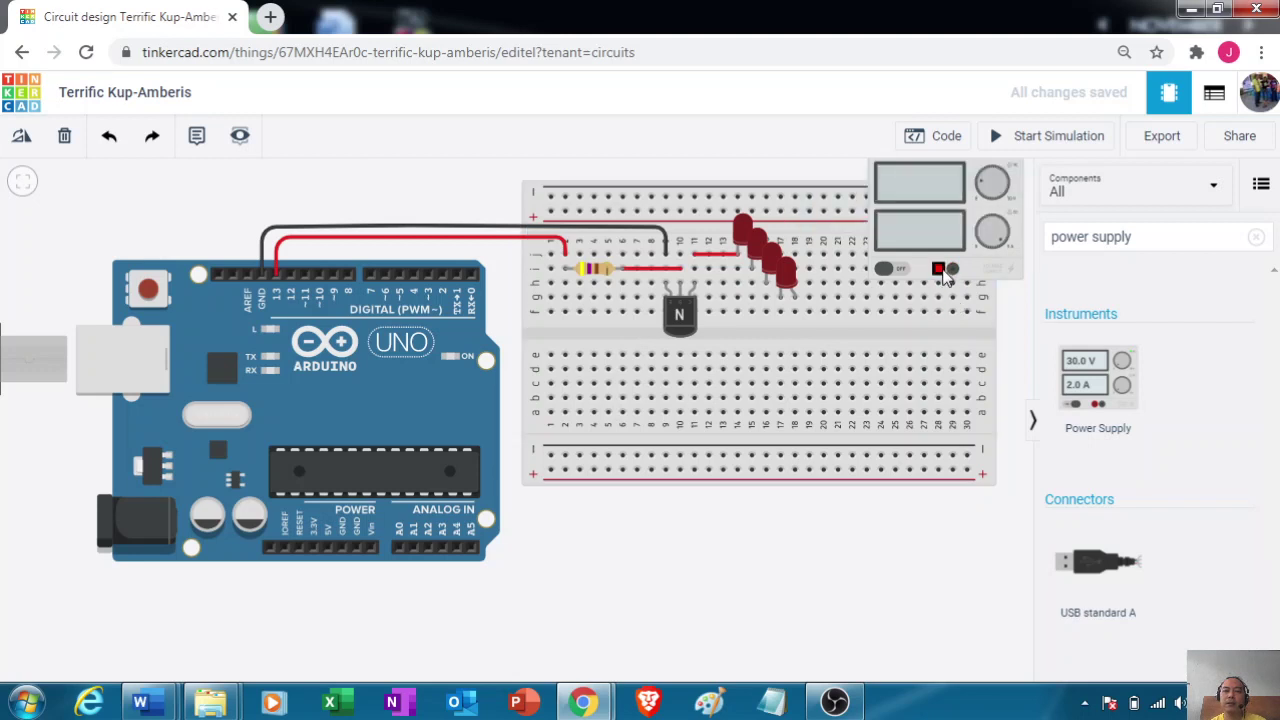
pyautogui.click(931, 320)
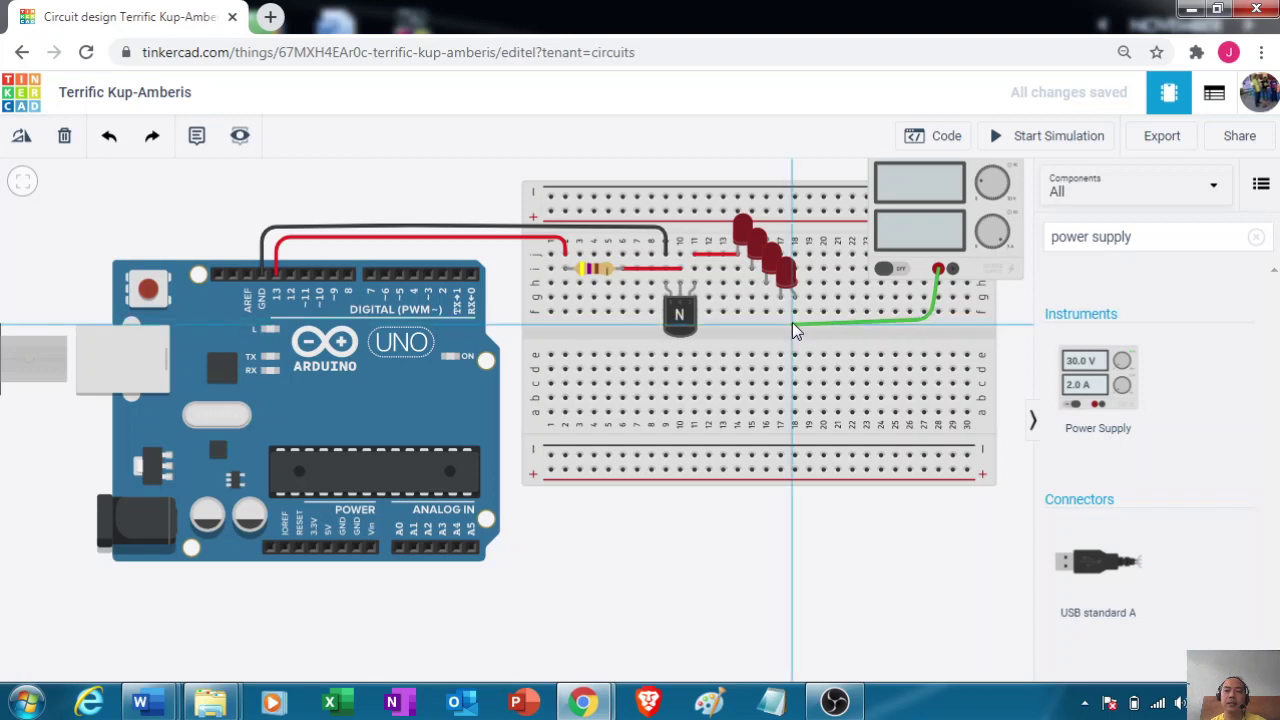
pyautogui.click(792, 322)
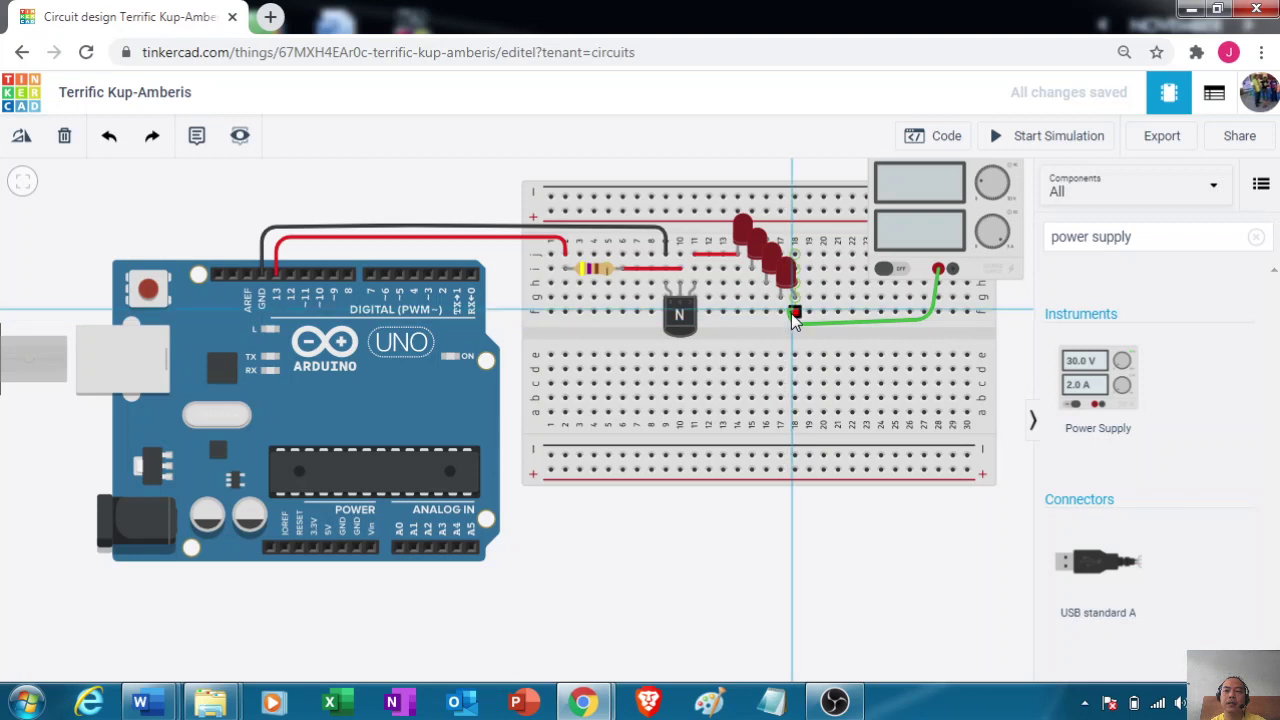
pyautogui.click(786, 314)
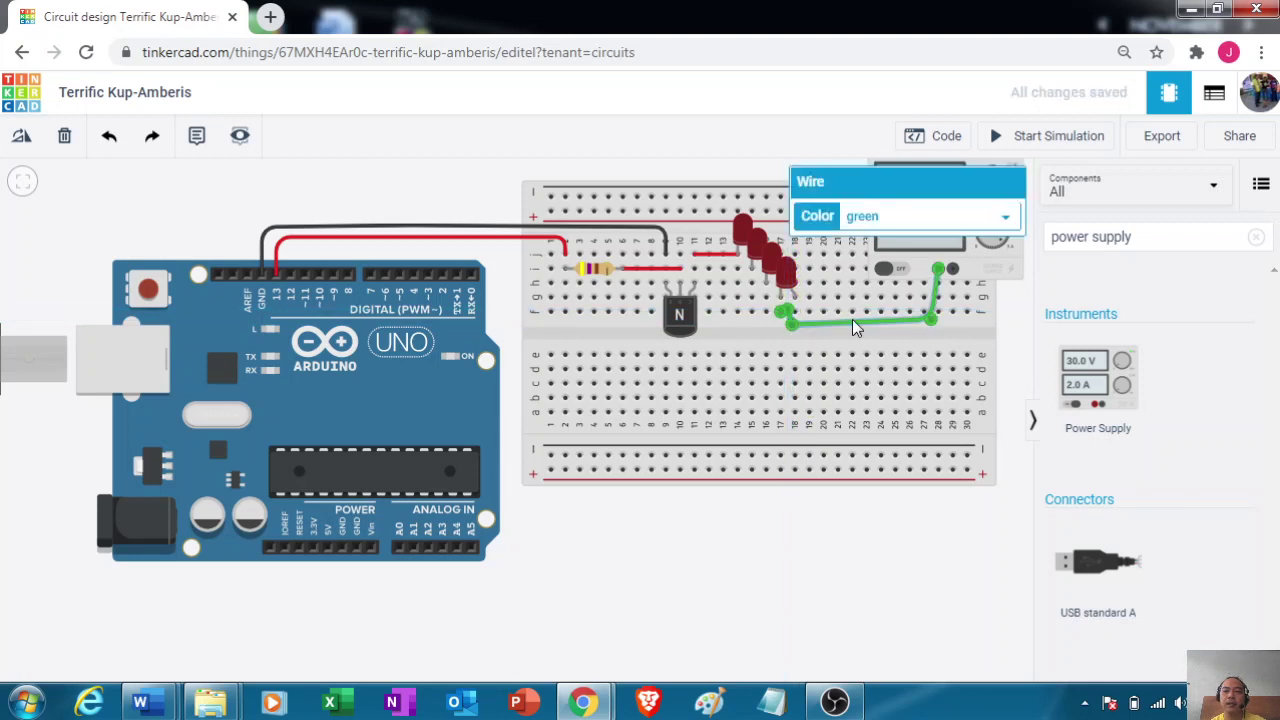
pyautogui.press('Escape')
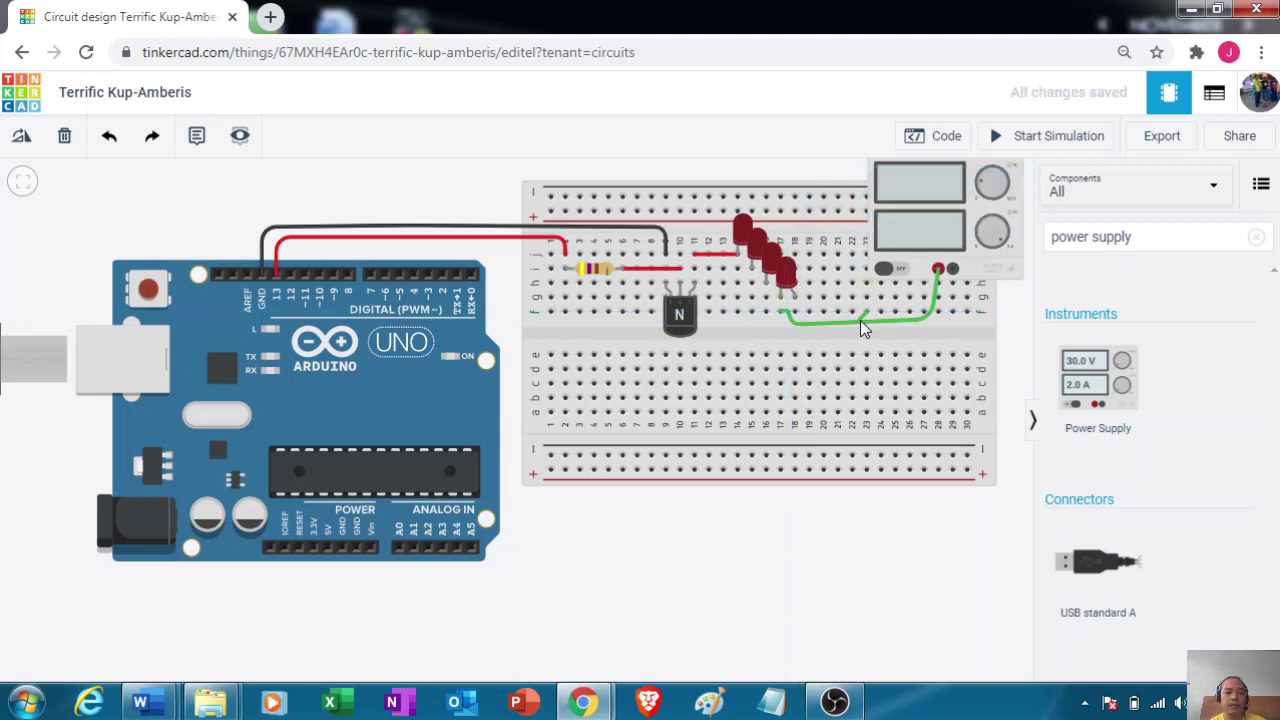
pyautogui.click(860, 320)
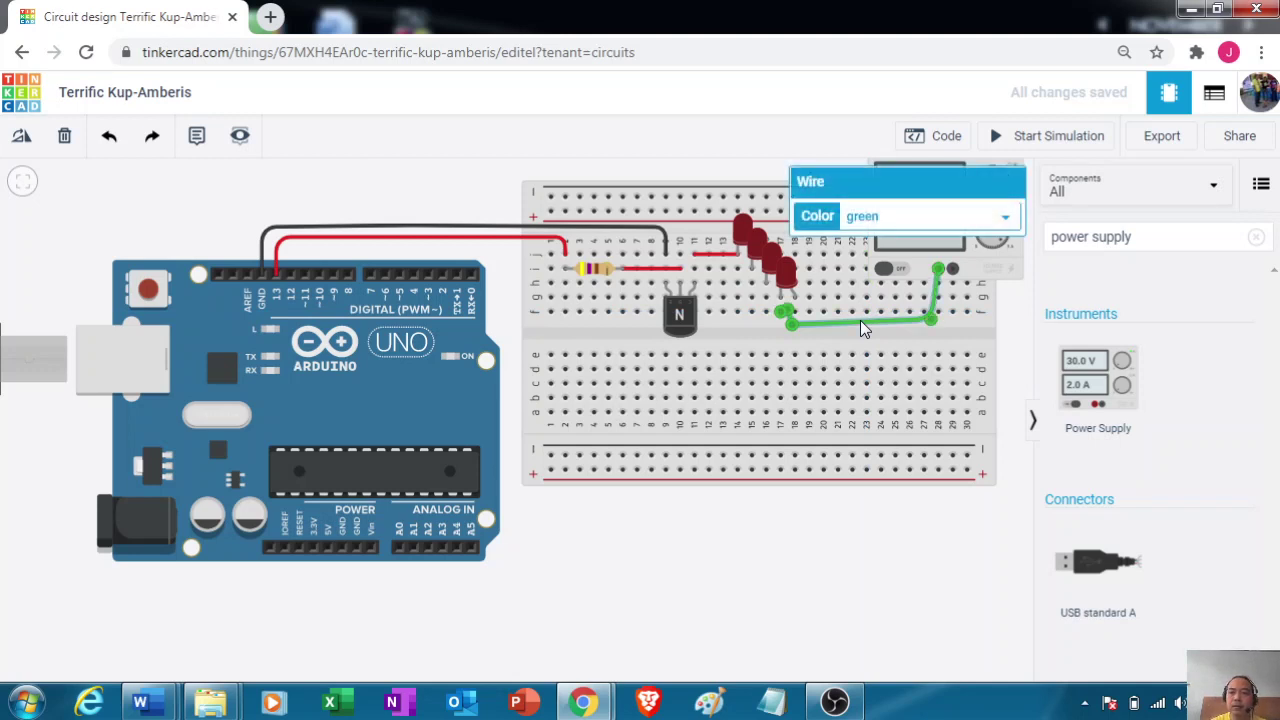
pyautogui.press('Delete')
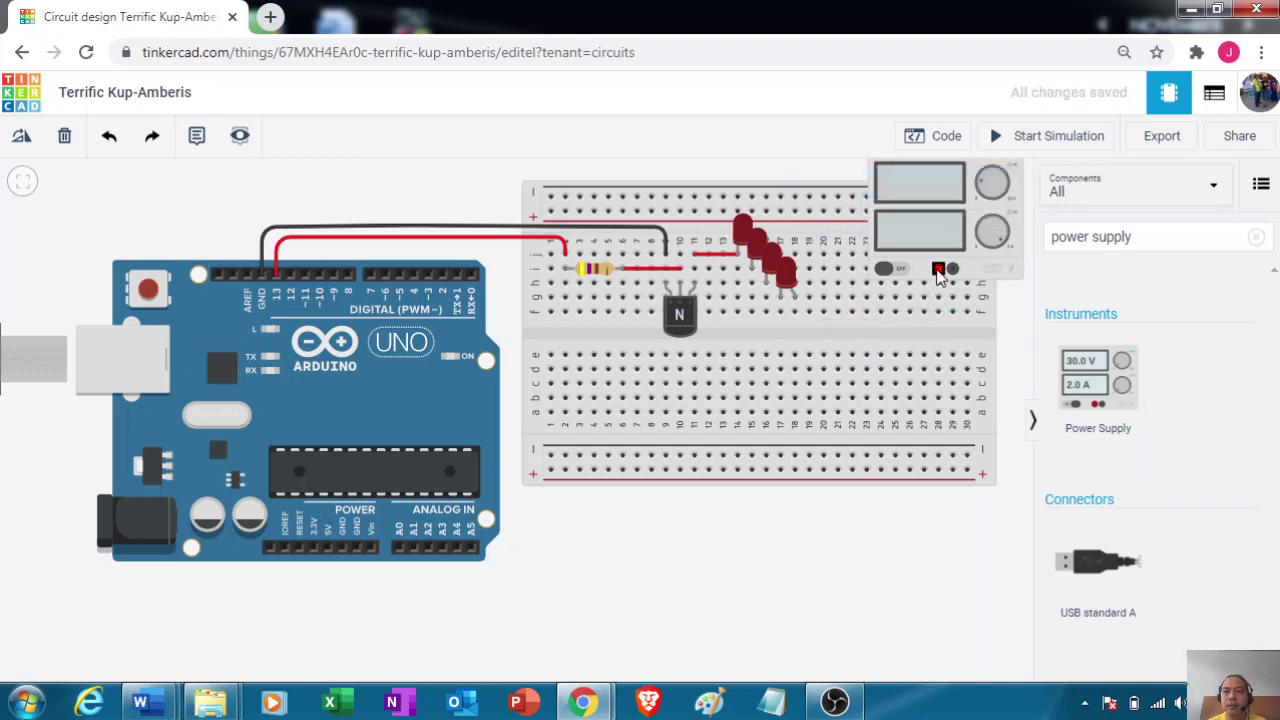
# Wire the power supply's positive terminal to the last LED's anode column at f18, routing it along the breadboard's center gap.
pyautogui.click(939, 270)
pyautogui.click(930, 320)
pyautogui.click(795, 318)
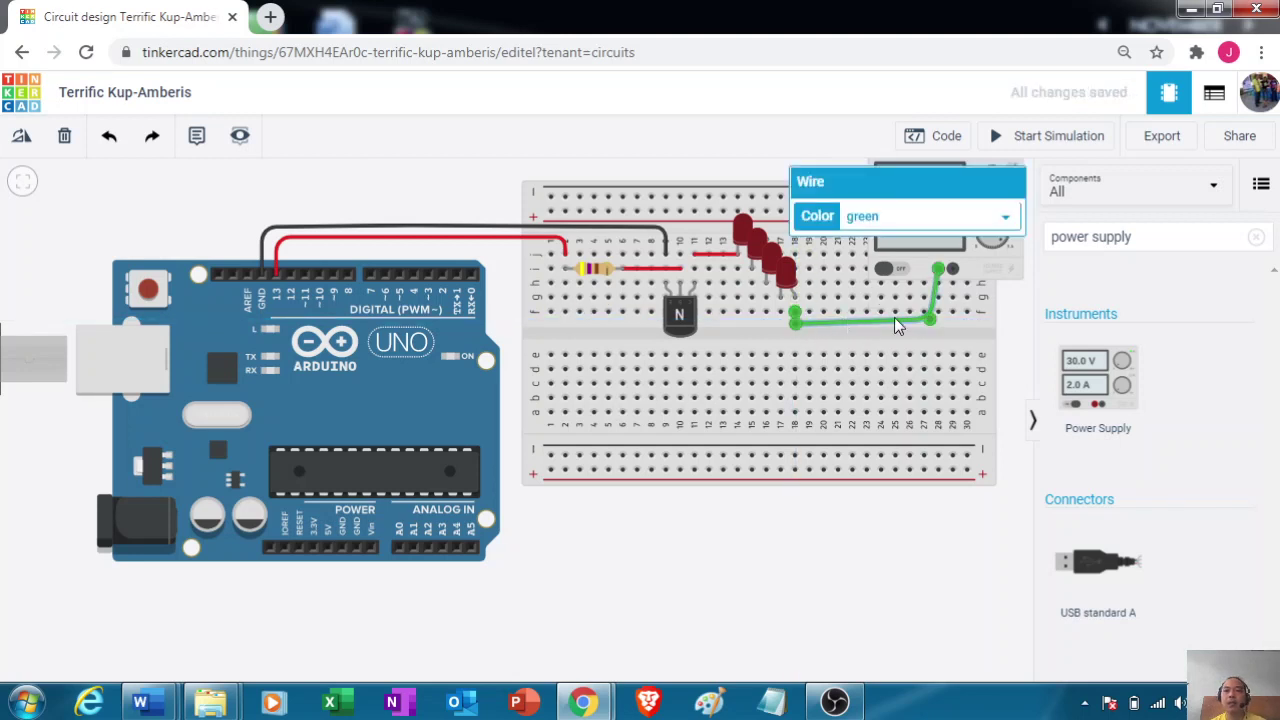
pyautogui.click(930, 289)
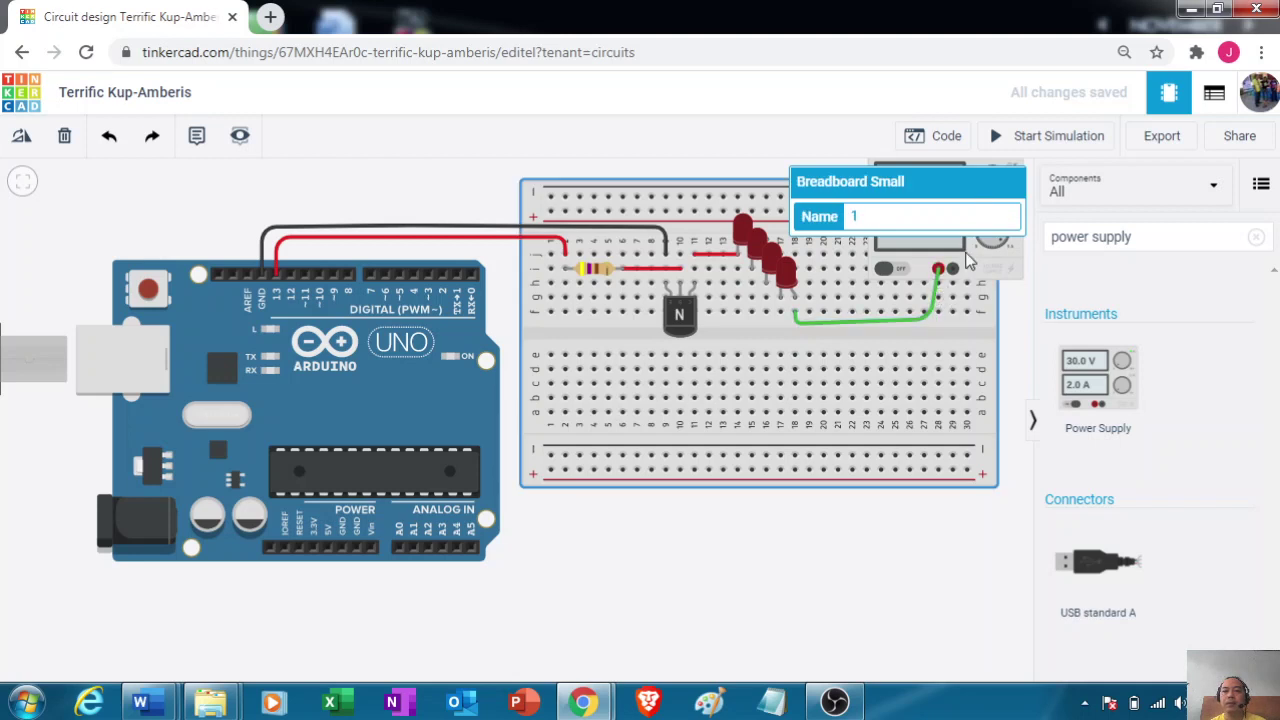
# Color the power supply's positive wire black.
pyautogui.click(922, 319)
pyautogui.click(1005, 216)
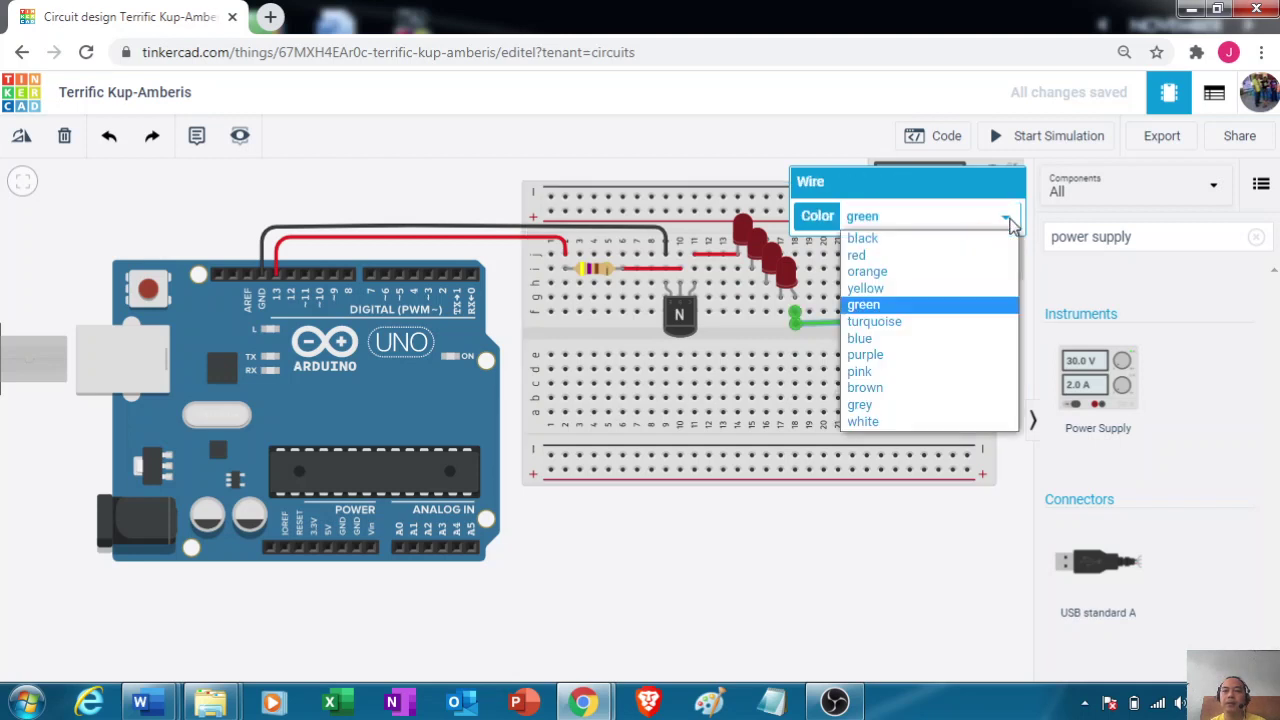
pyautogui.click(941, 243)
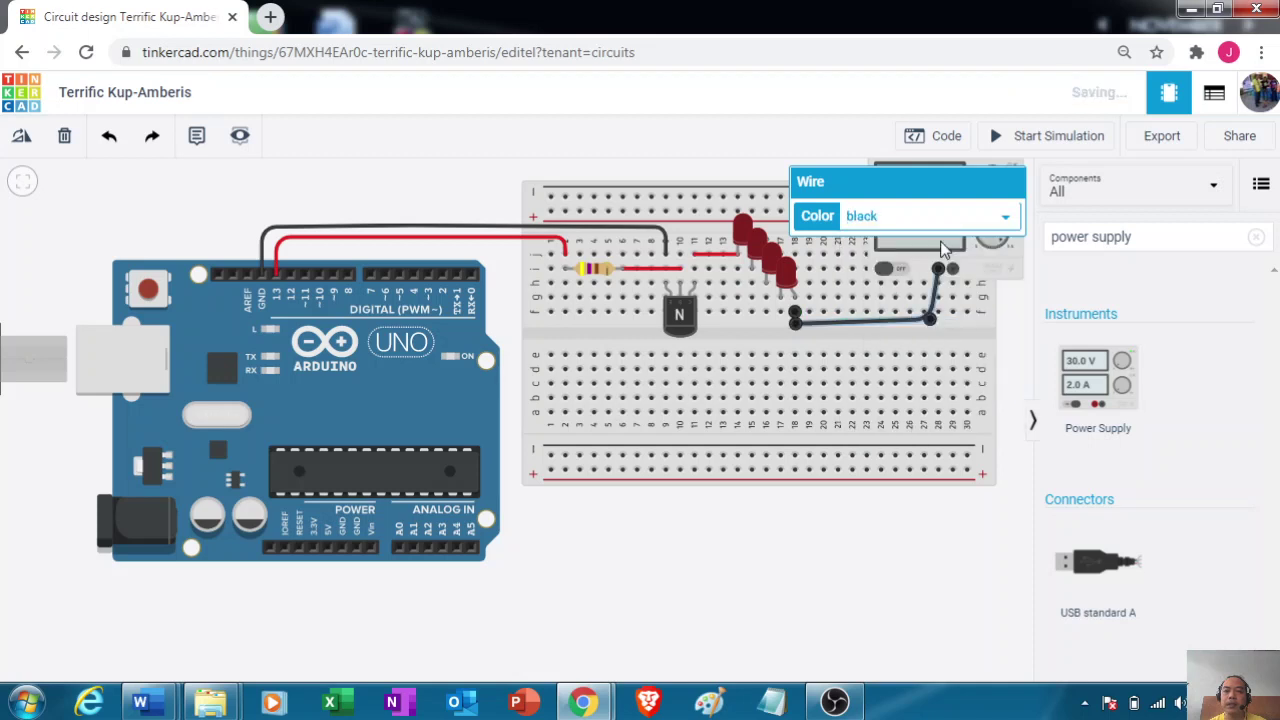
pyautogui.click(994, 332)
pyautogui.click(1010, 323)
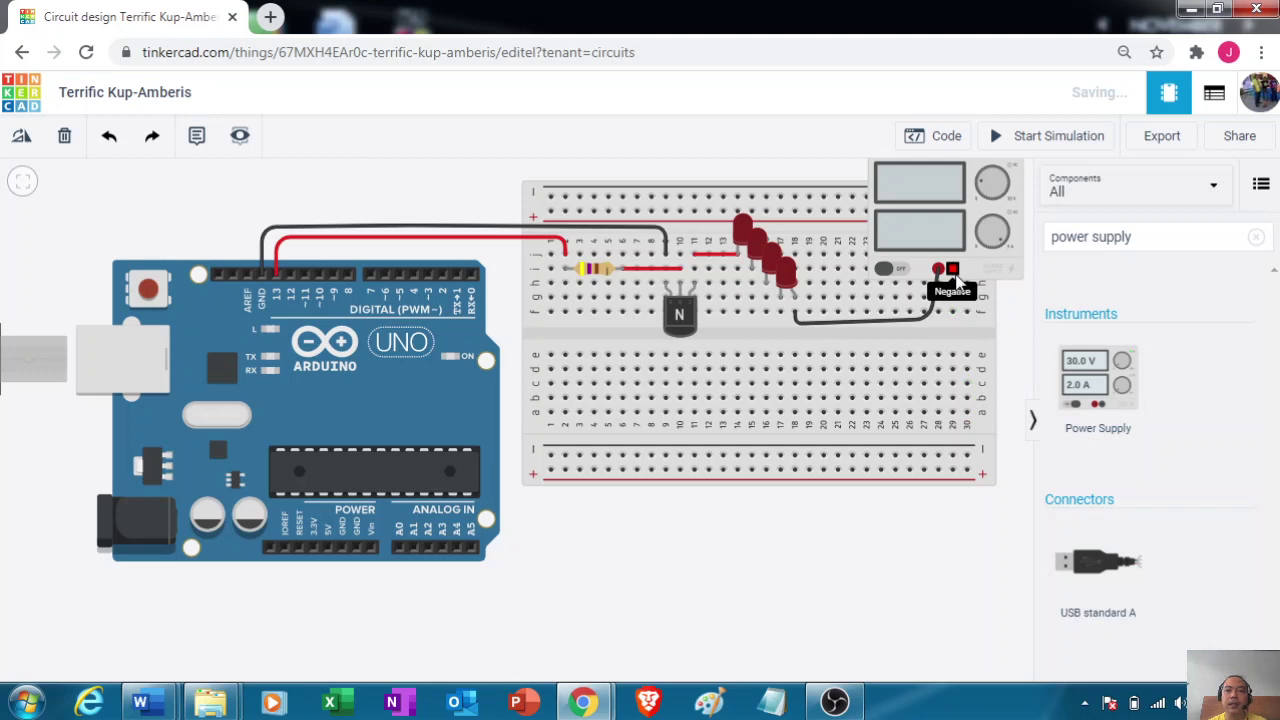
pyautogui.click(953, 271)
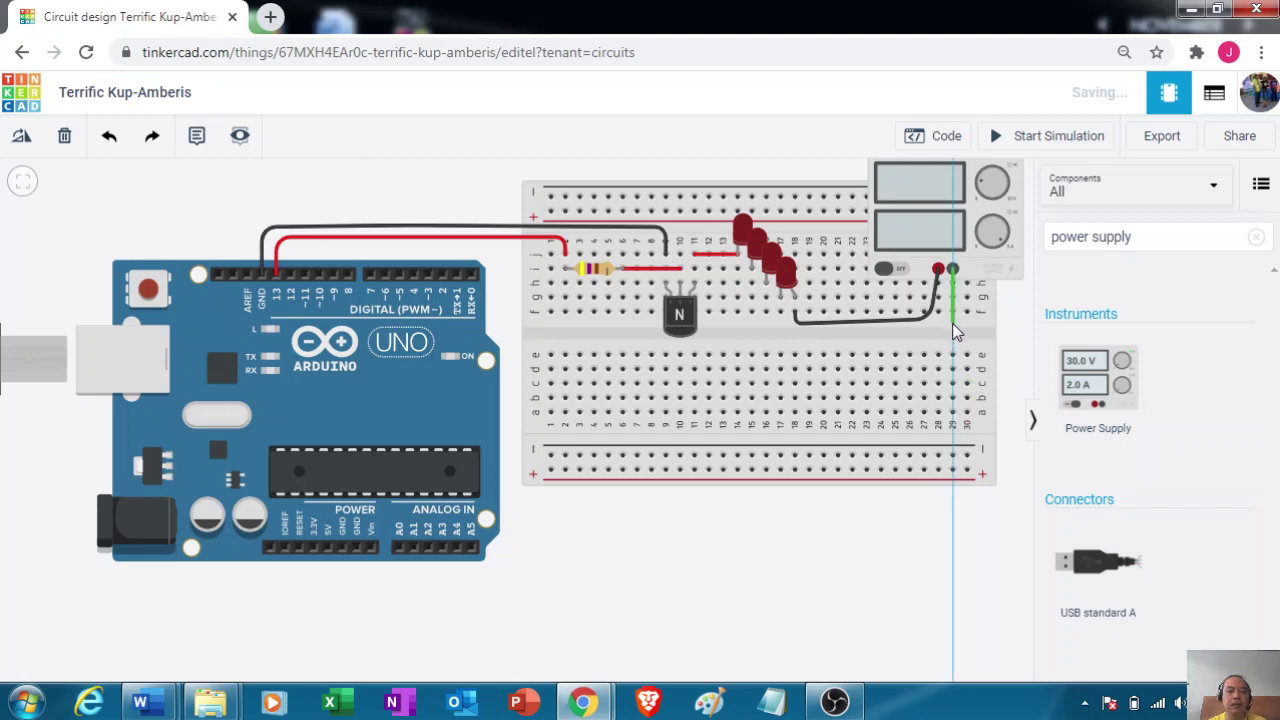
pyautogui.press('Escape')
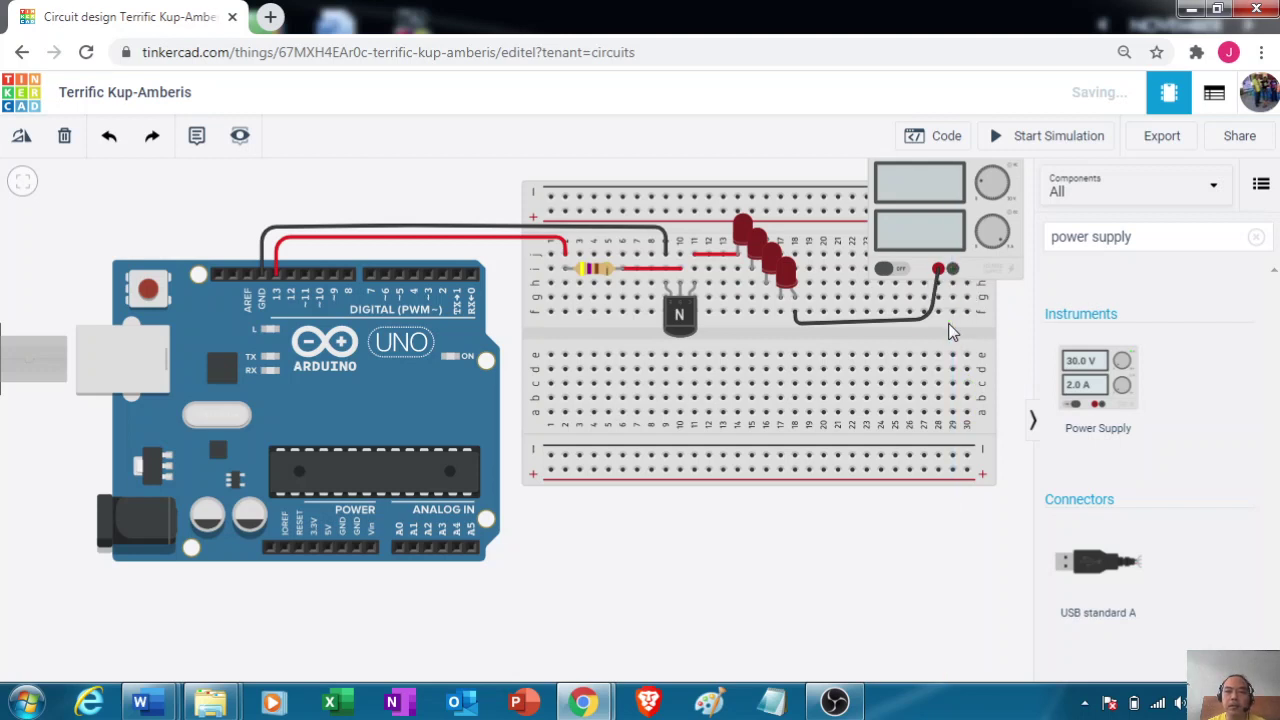
# Color the wire between the power supply's positive terminal and the last LED red.
pyautogui.click(883, 321)
pyautogui.click(1000, 218)
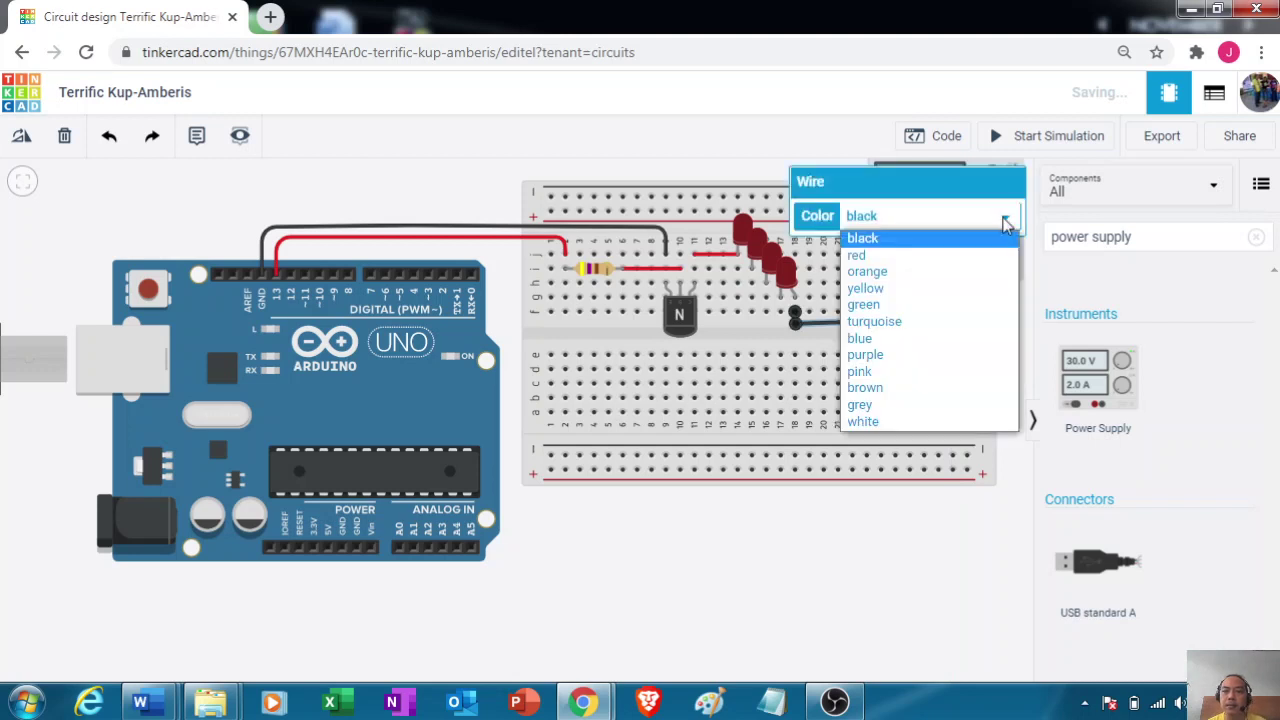
pyautogui.click(960, 252)
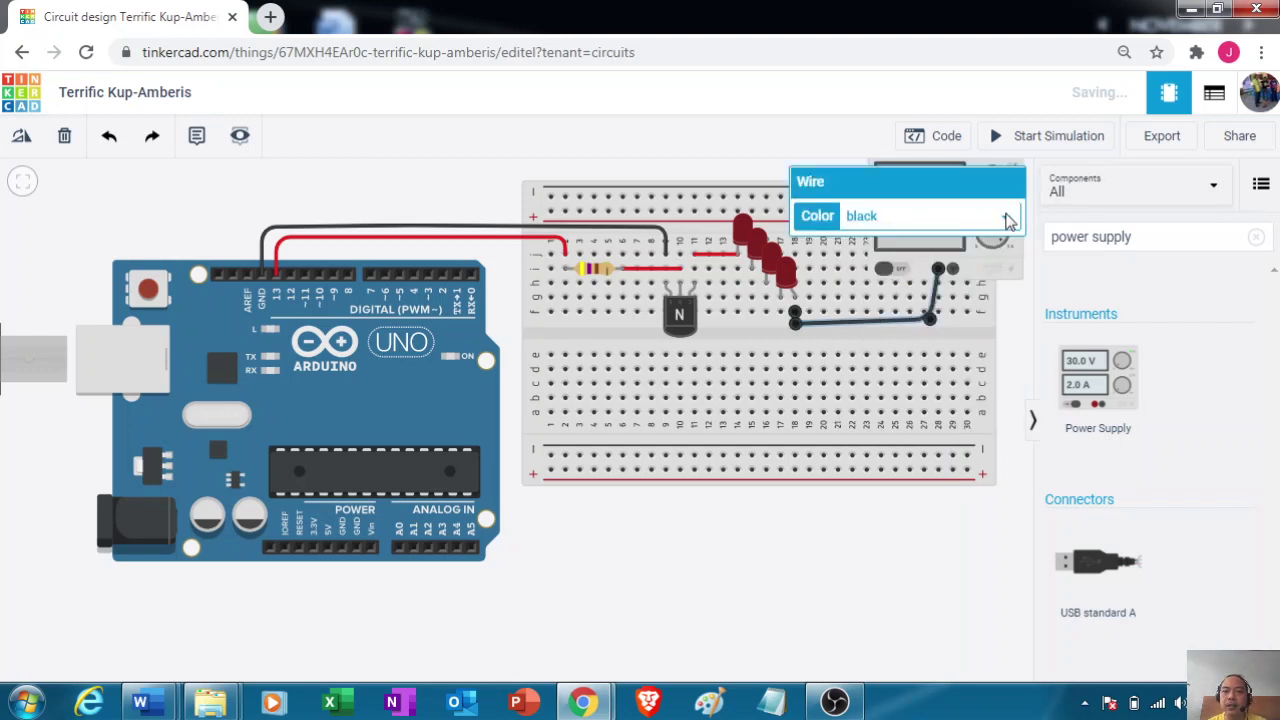
pyautogui.click(1003, 217)
pyautogui.click(935, 262)
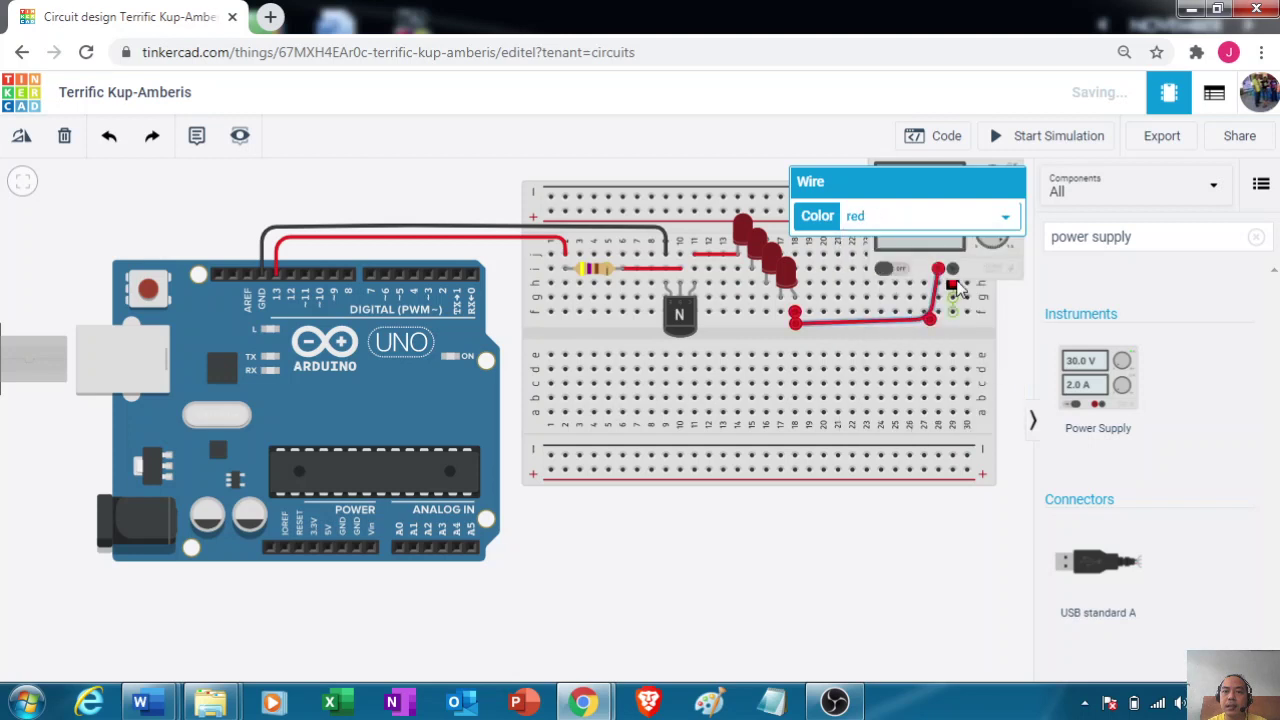
pyautogui.click(953, 270)
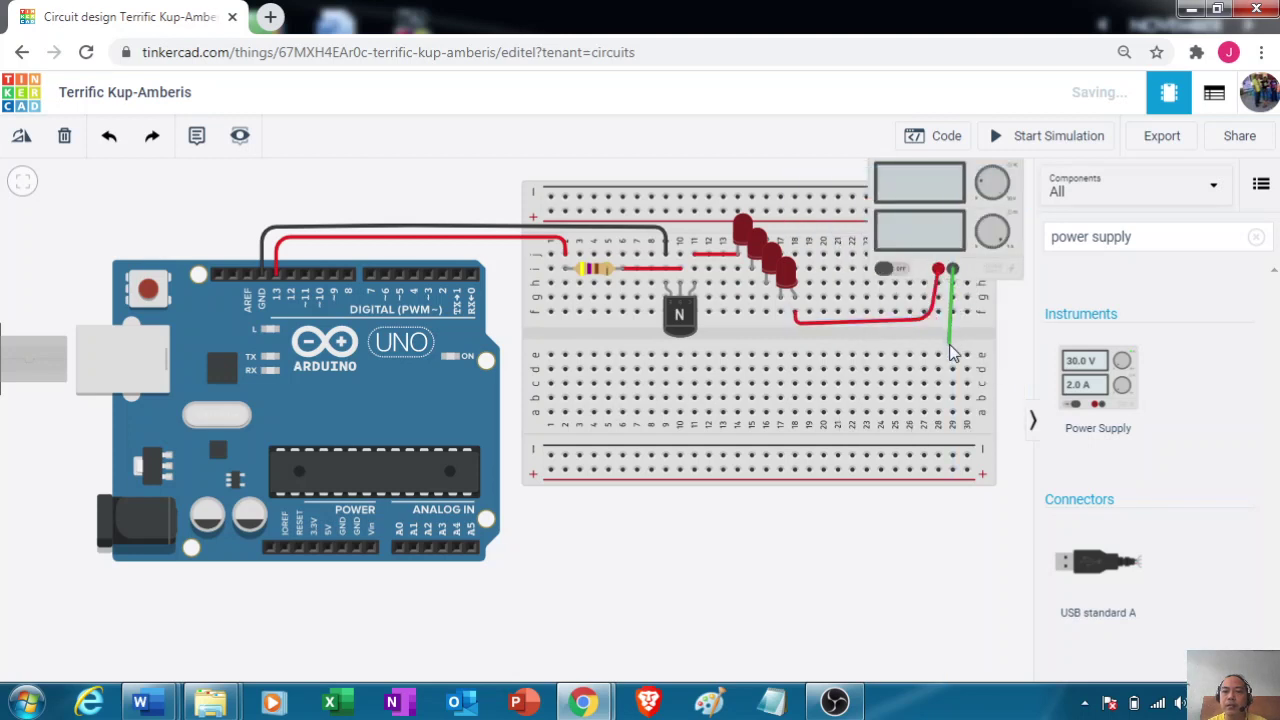
pyautogui.click(950, 346)
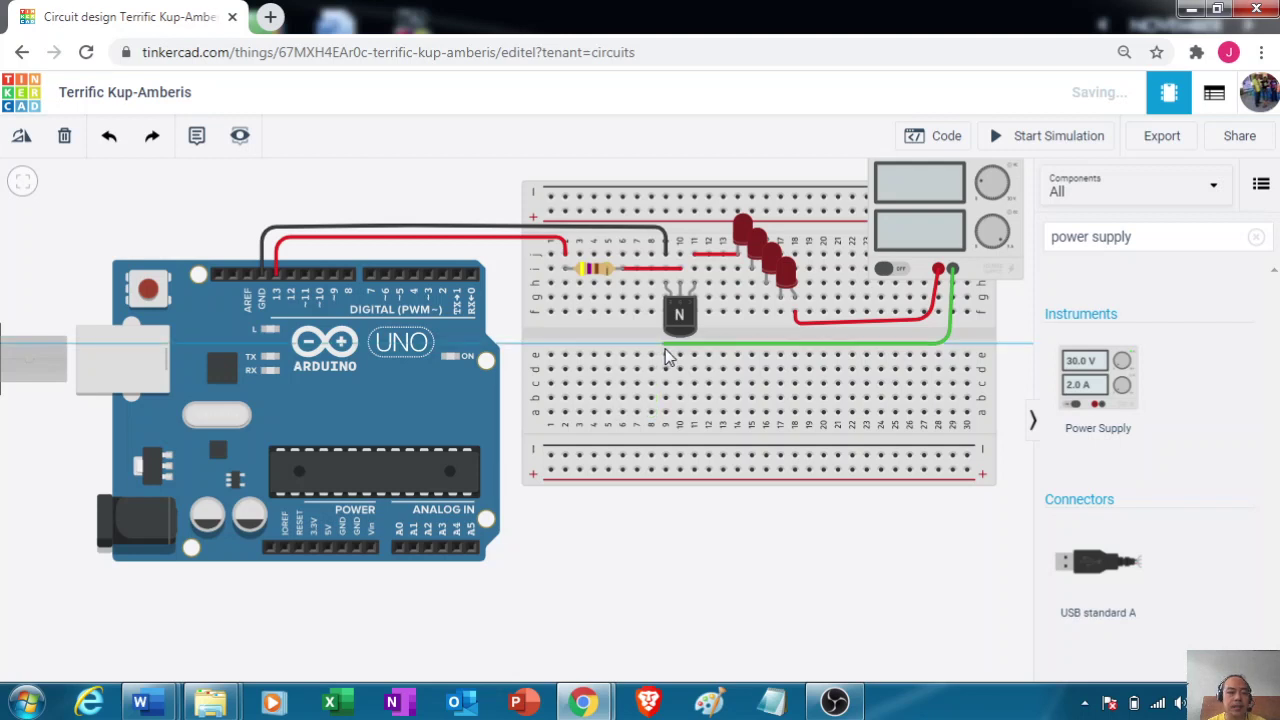
pyautogui.press('Escape')
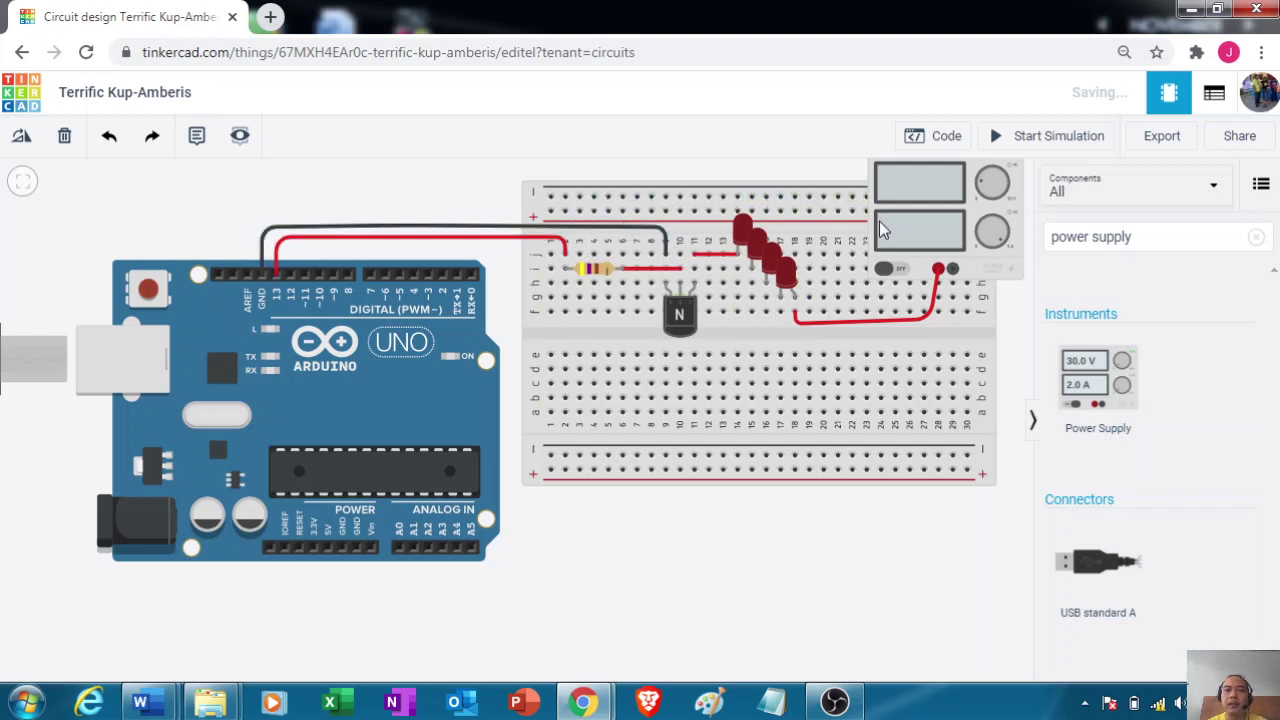
# Move the power supply up and left, and shift the bend of its positive wire directly below the terminal.
pyautogui.moveTo(928, 204); pyautogui.dragTo(859, 165)
pyautogui.click(975, 437)
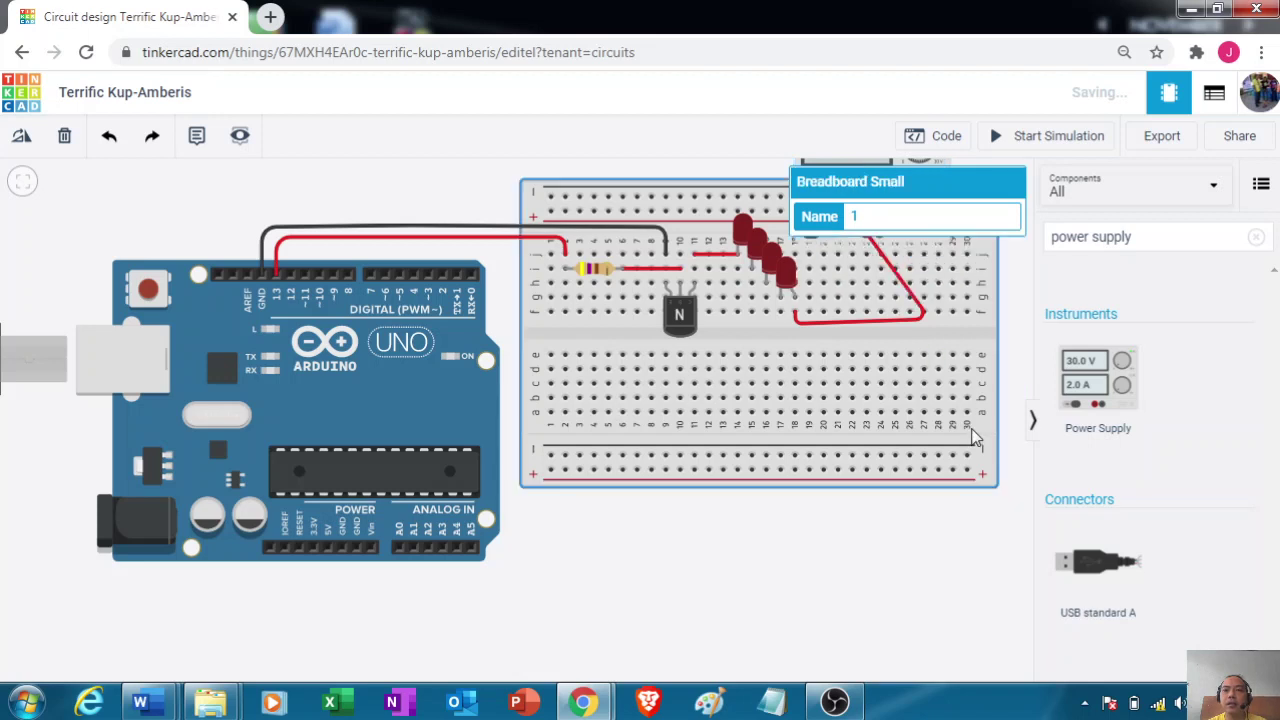
pyautogui.click(1019, 320)
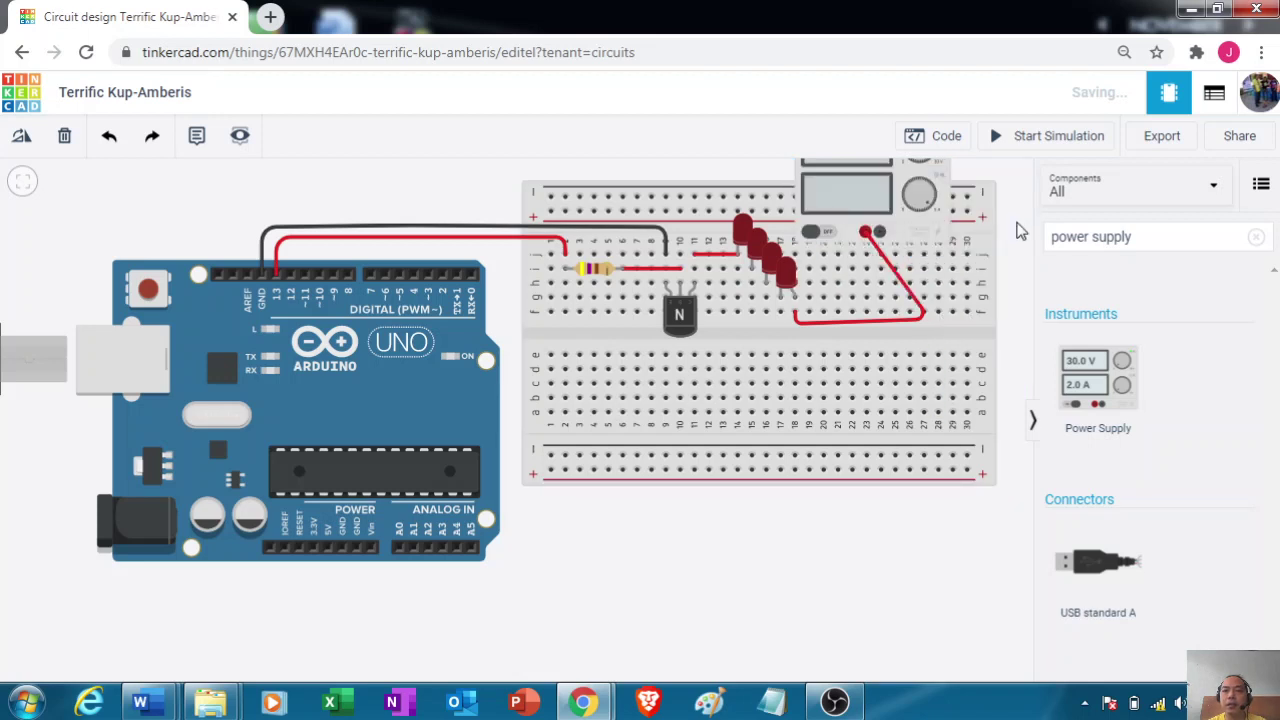
pyautogui.click(922, 318)
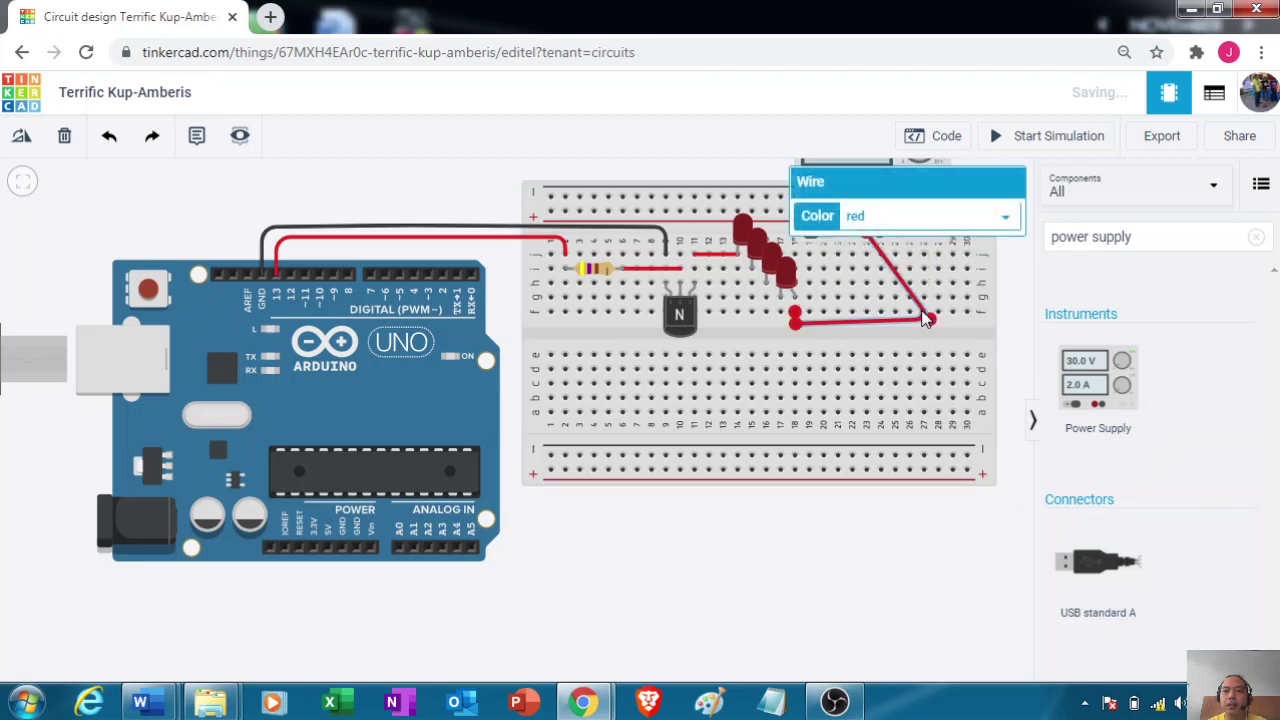
pyautogui.moveTo(928, 322); pyautogui.dragTo(864, 330)
pyautogui.click(890, 348)
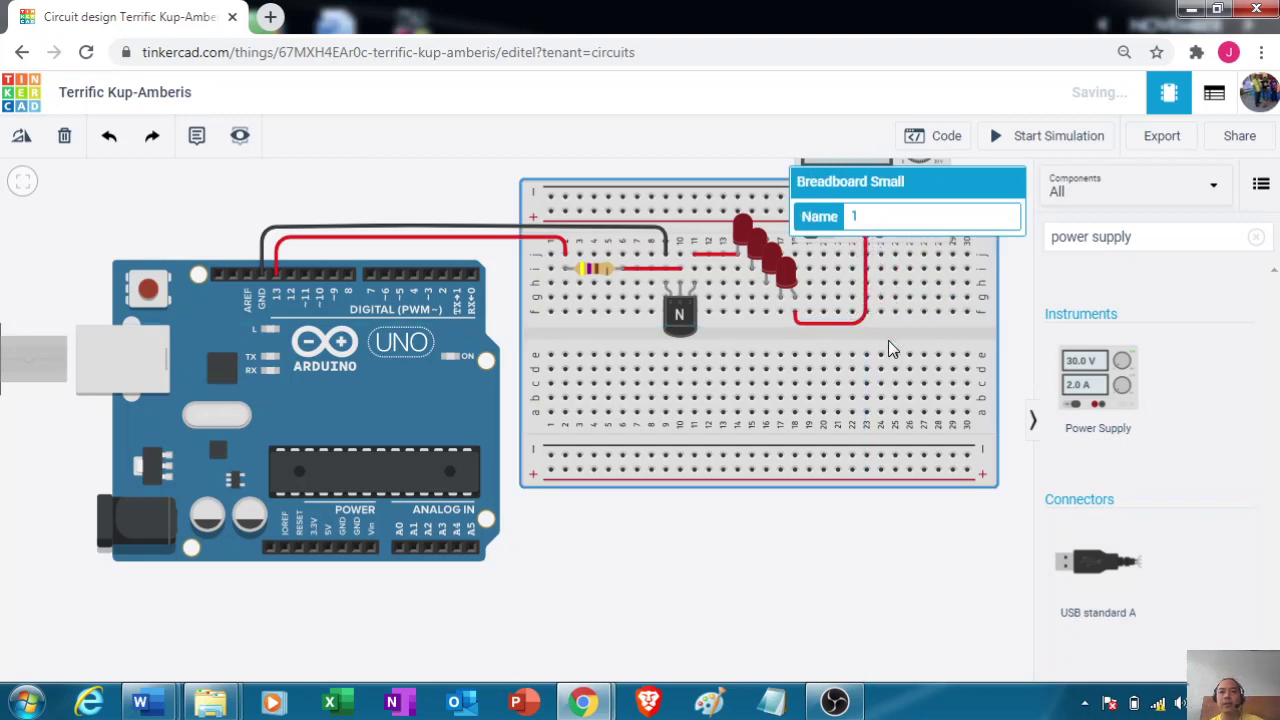
pyautogui.click(1022, 308)
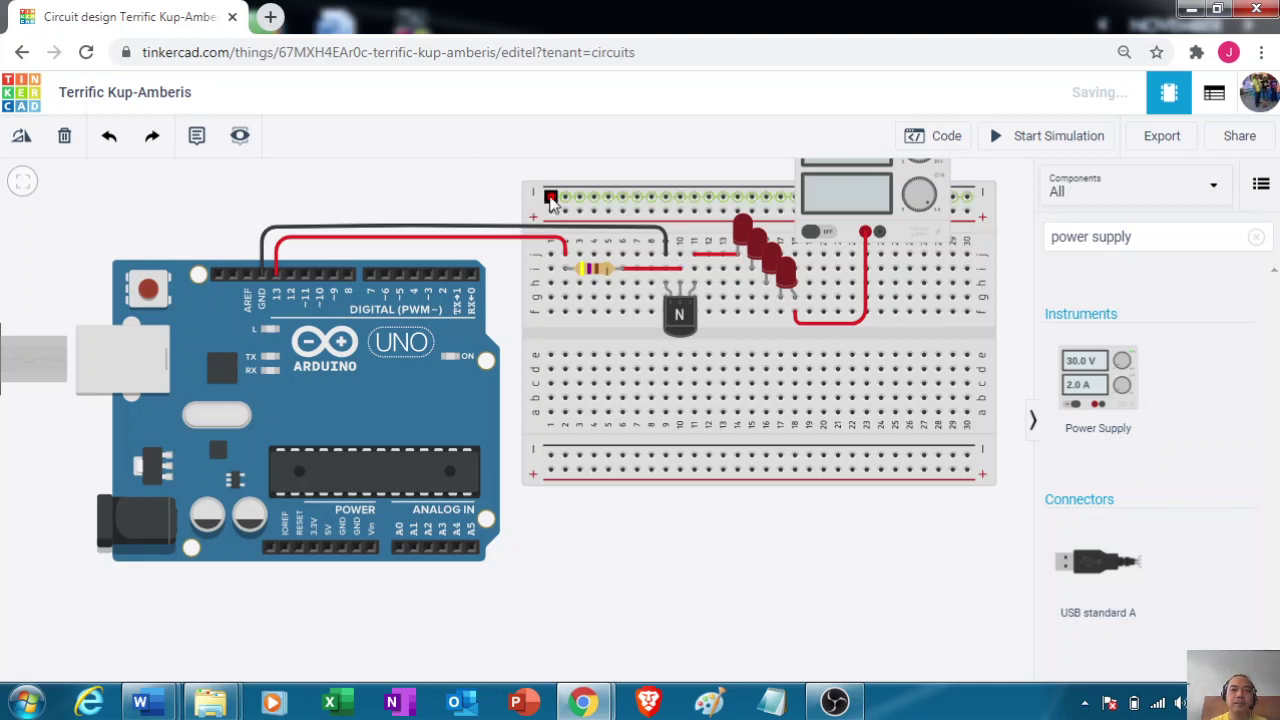
# Wire the first hole of the breadboard's upper negative rail to the Arduino's GND pin with one corner bend, and color the wire black.
pyautogui.click(550, 197)
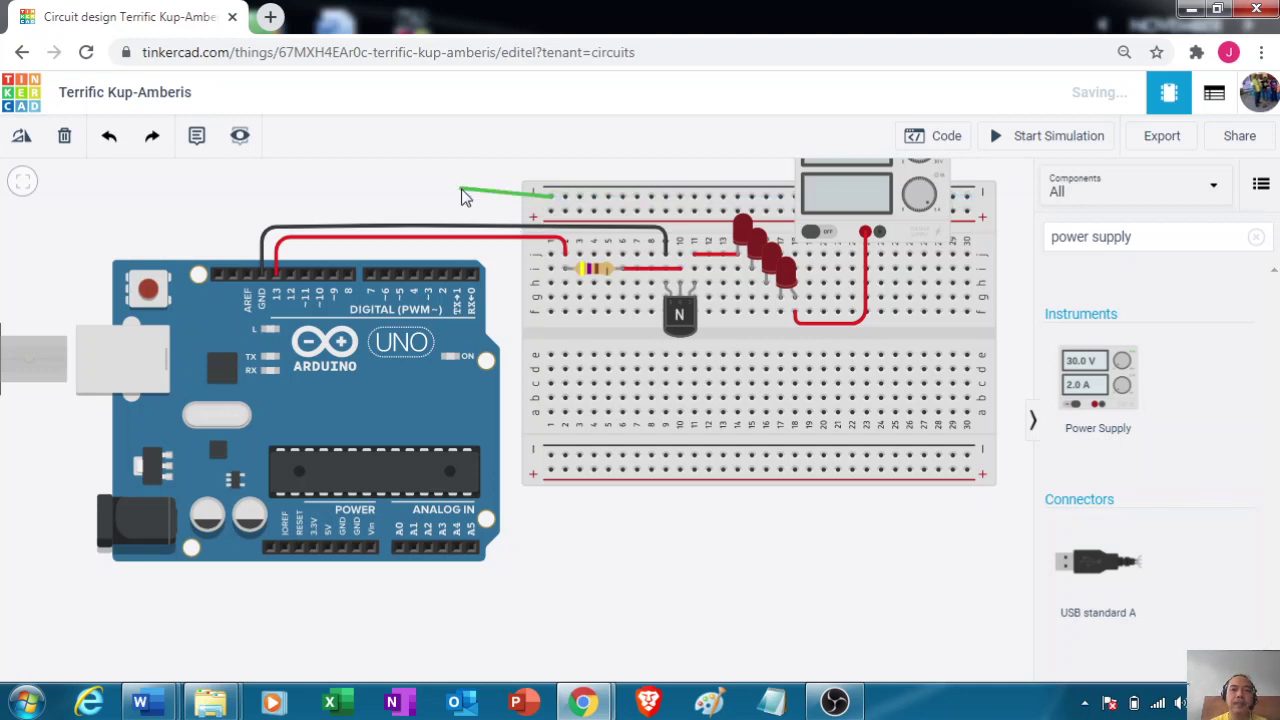
pyautogui.click(262, 197)
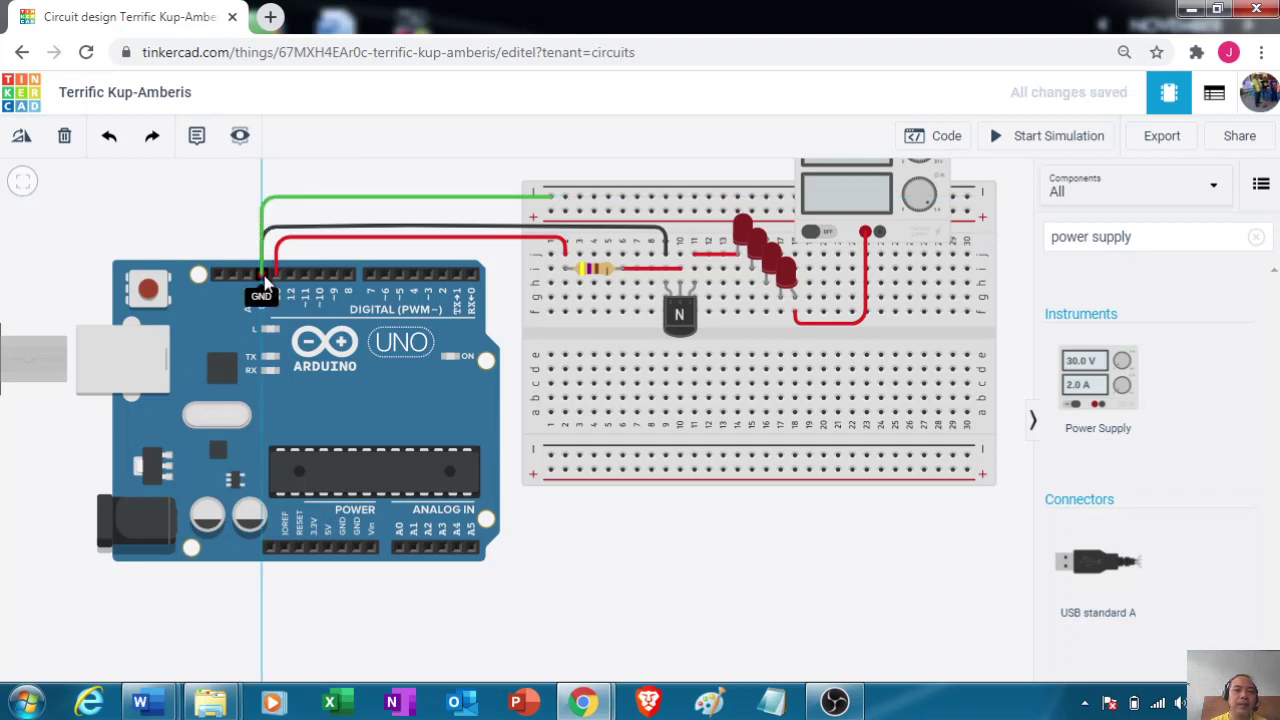
pyautogui.click(262, 274)
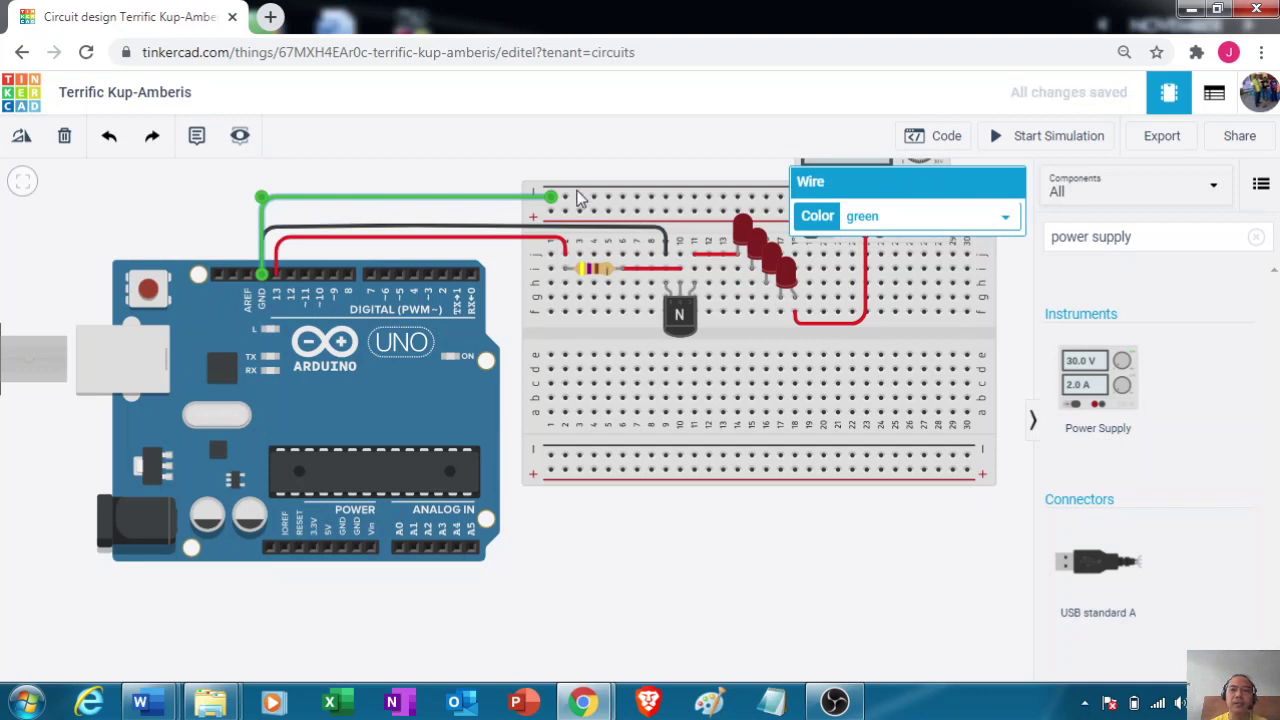
pyautogui.click(1016, 219)
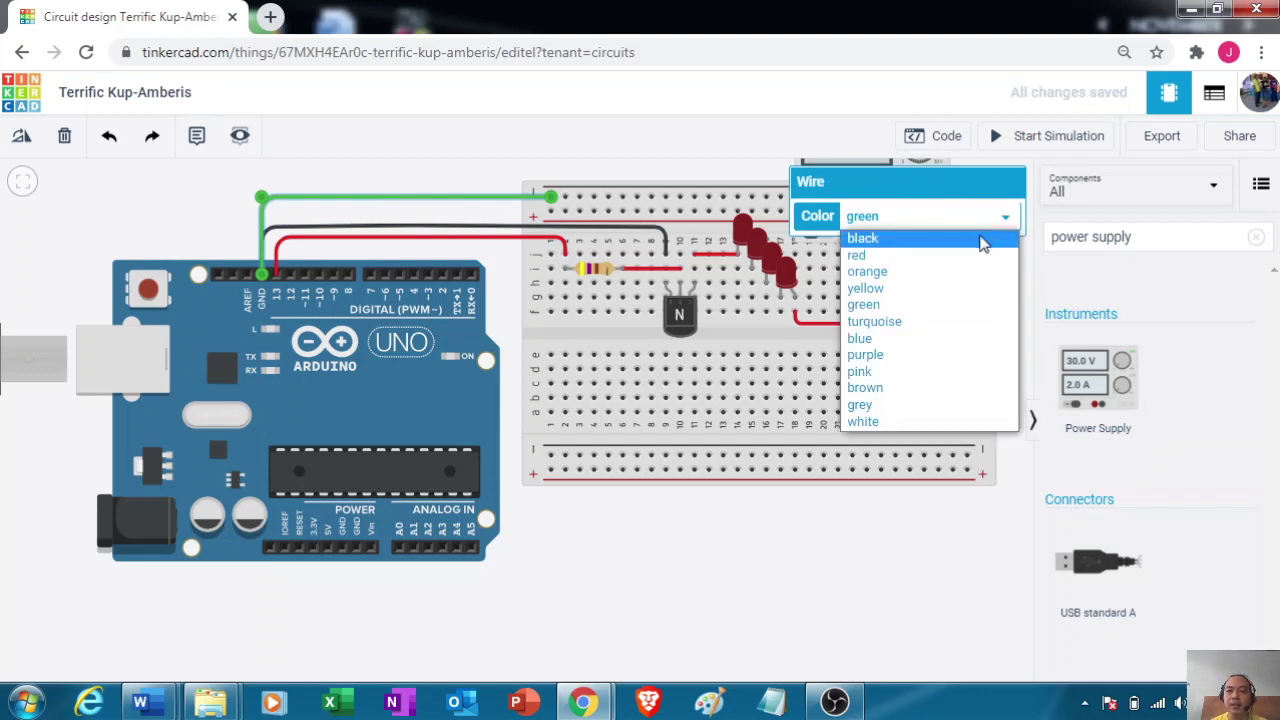
pyautogui.click(963, 252)
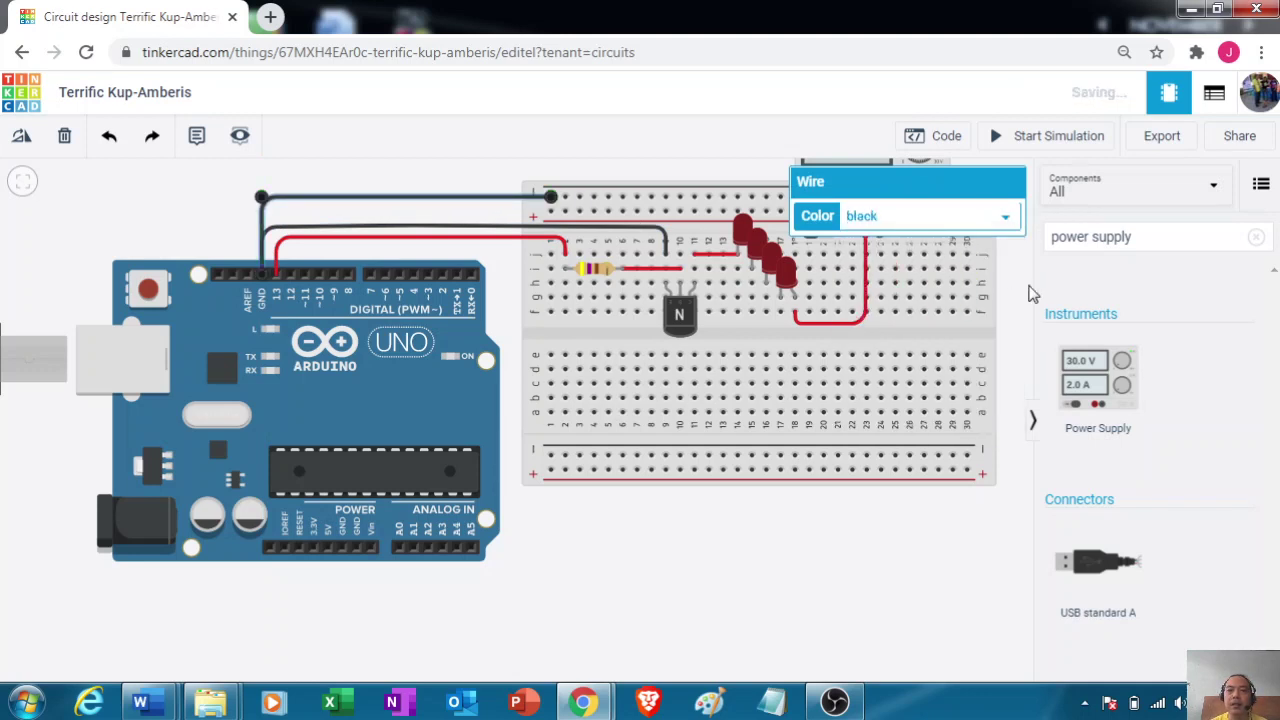
pyautogui.click(1018, 307)
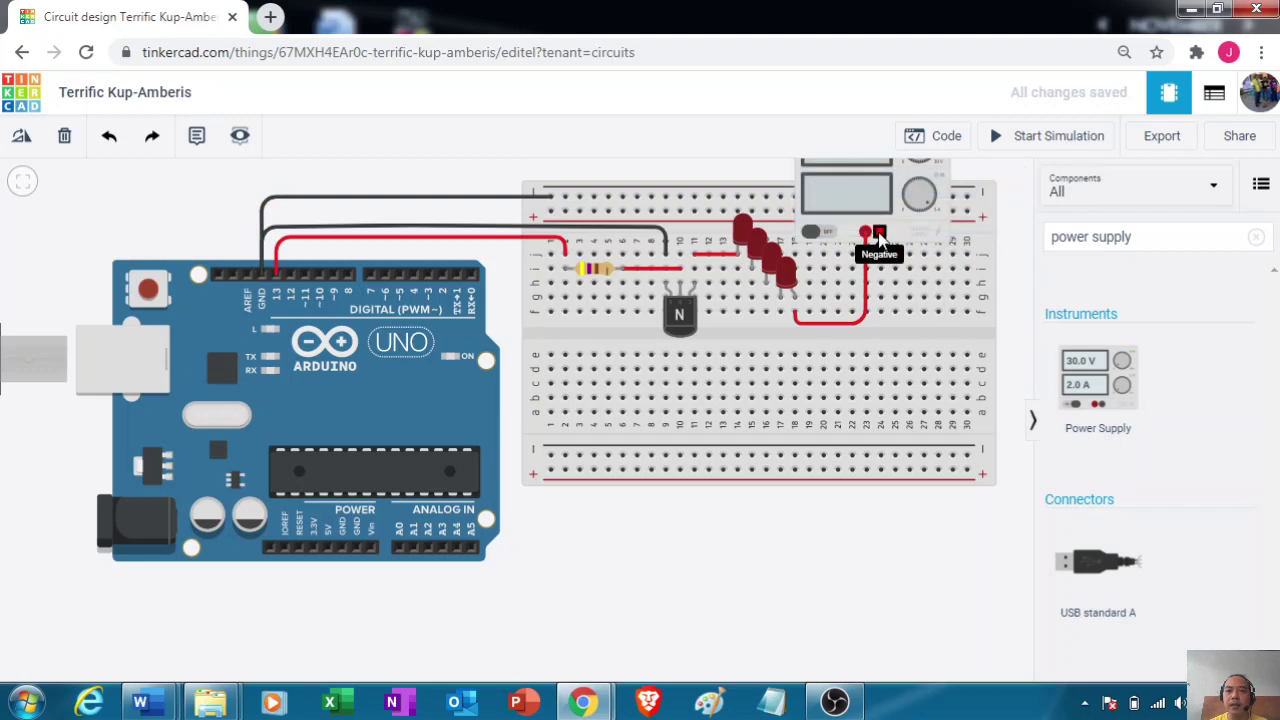
# Wire the power supply's negative terminal around the breadboard's edge to the last hole of the upper negative rail, and color the wire black.
pyautogui.click(878, 233)
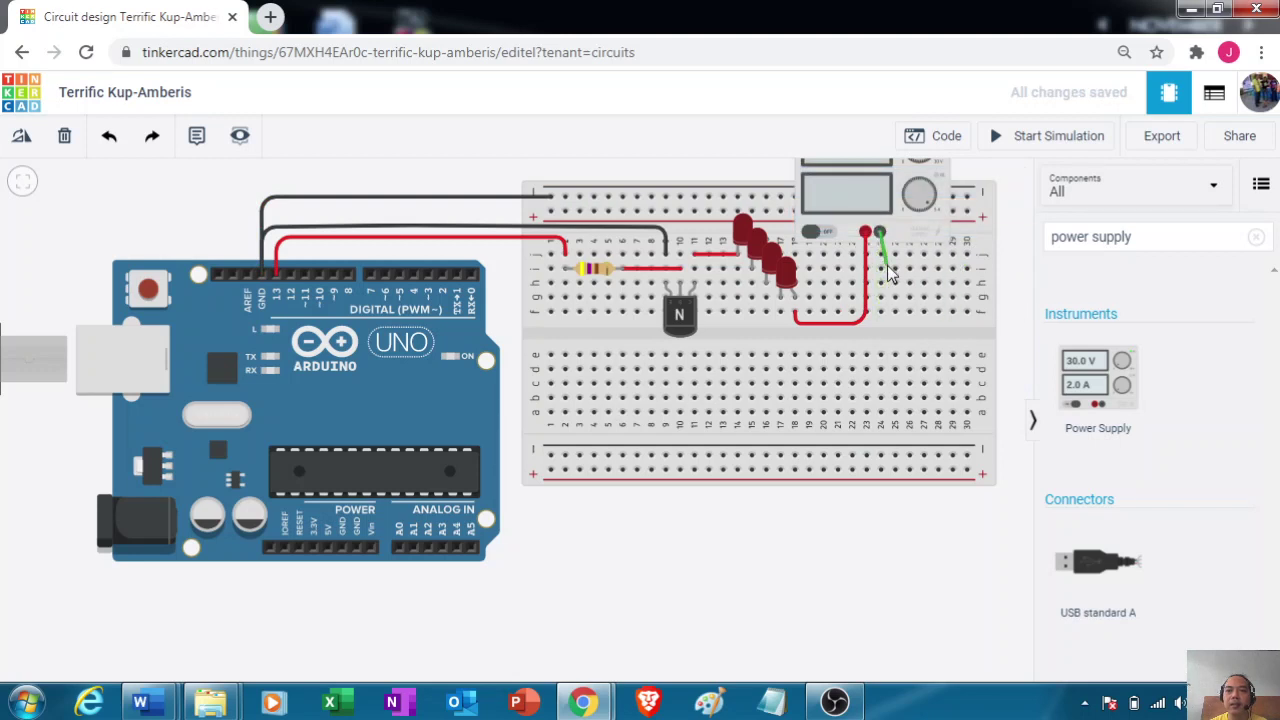
pyautogui.click(889, 265)
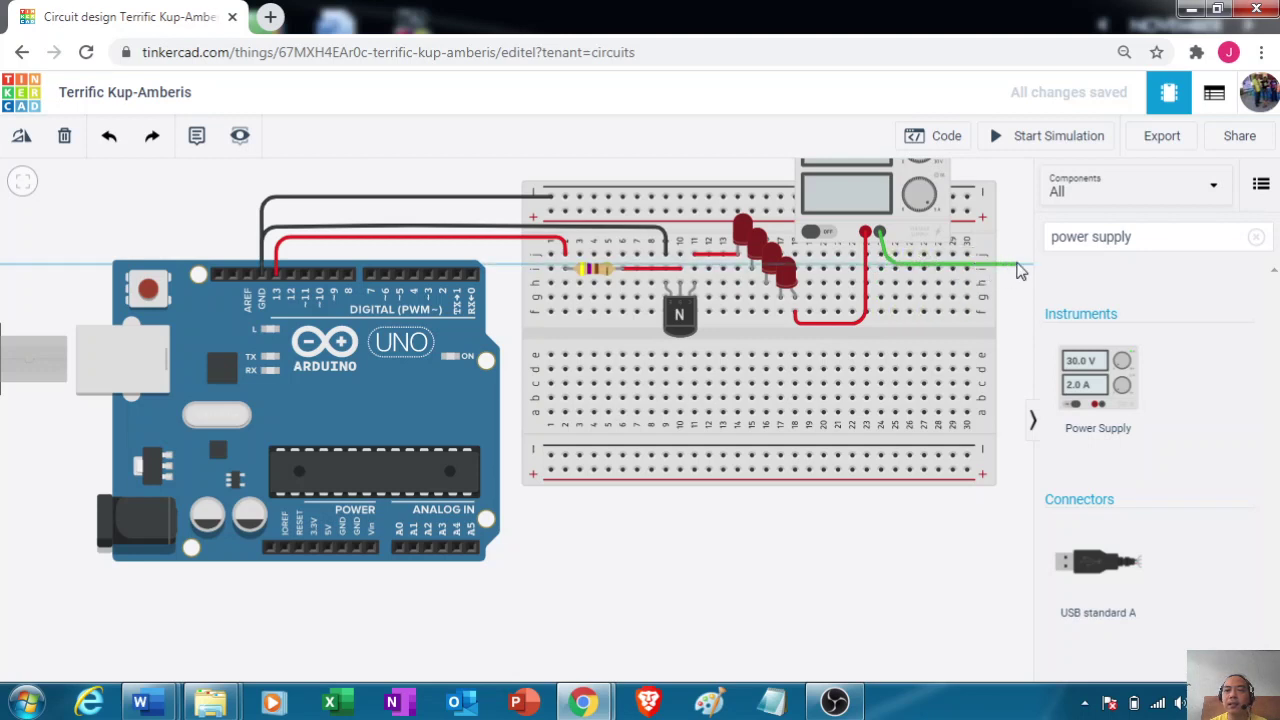
pyautogui.click(1017, 266)
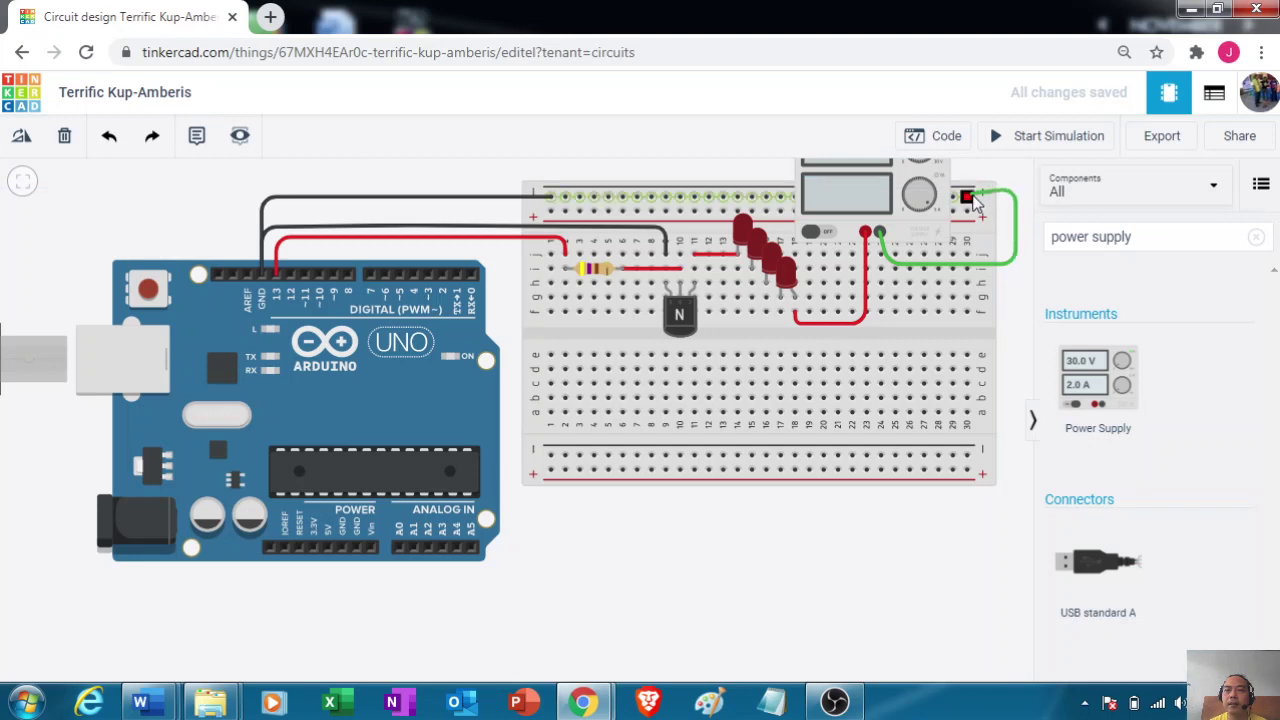
pyautogui.click(971, 199)
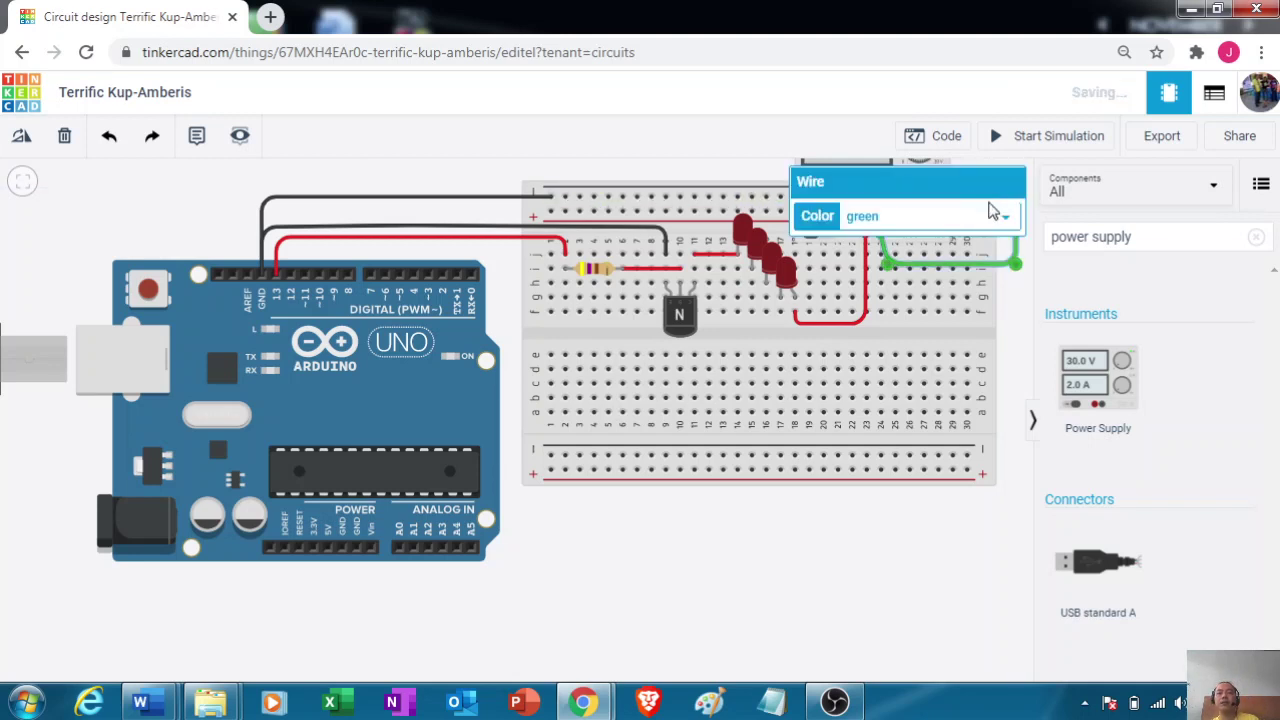
pyautogui.click(1005, 216)
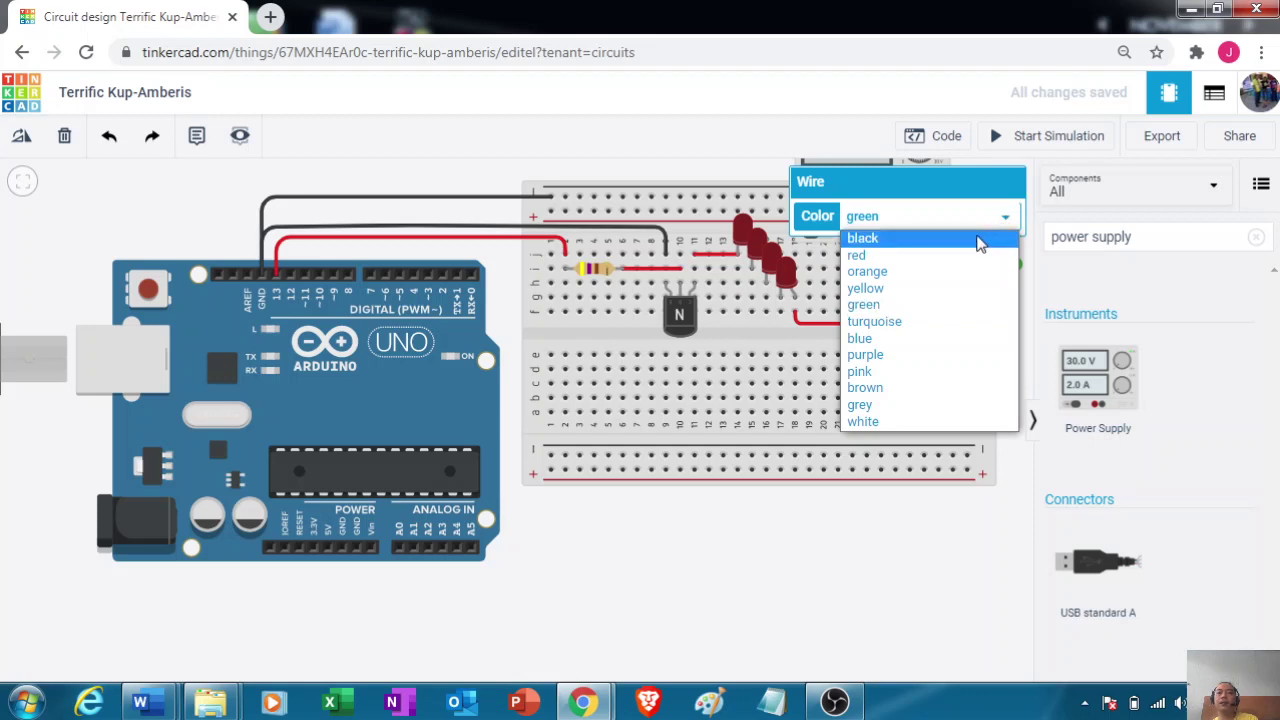
pyautogui.click(979, 240)
pyautogui.click(886, 514)
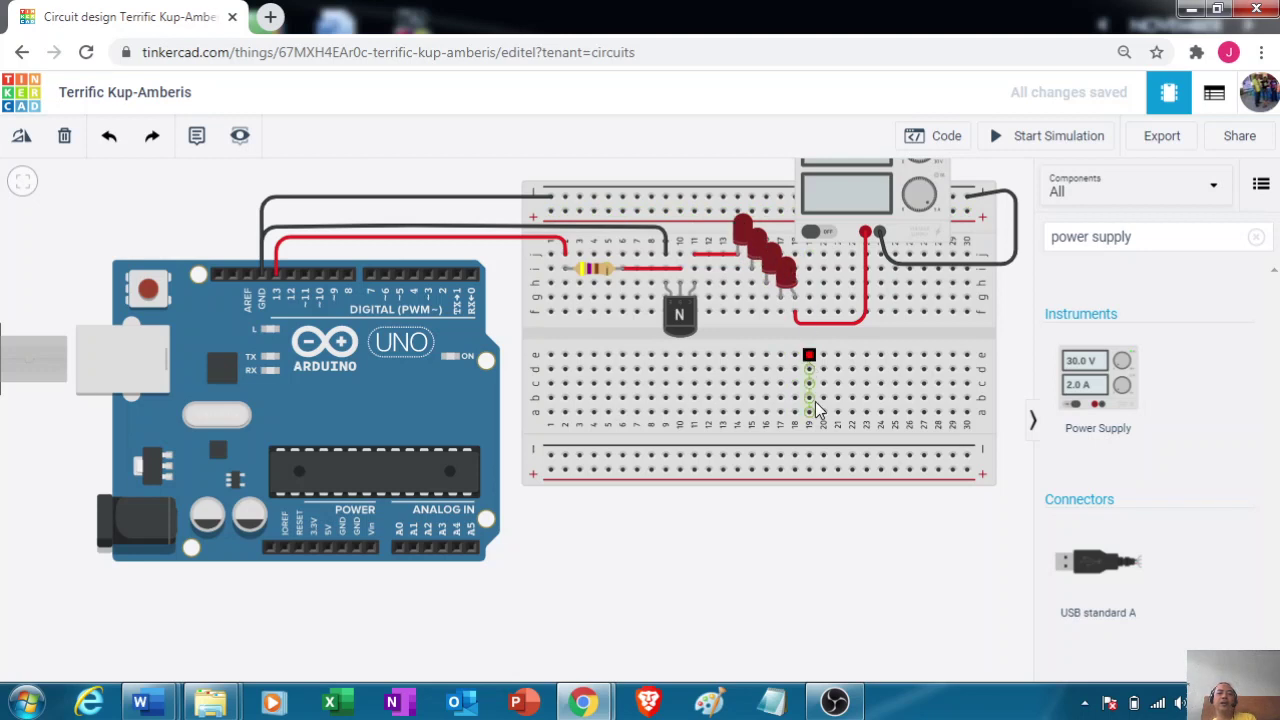
# Check the power supply's voltage and current settings, and start the simulation.
pyautogui.click(815, 233)
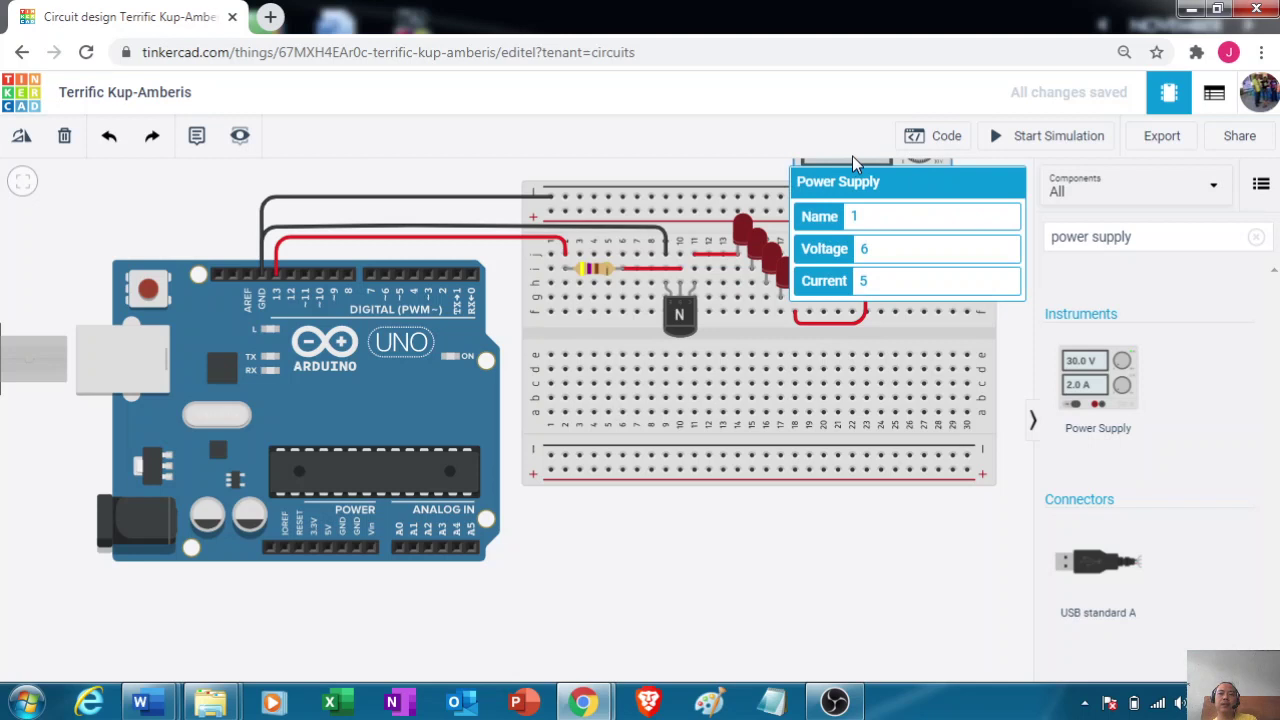
pyautogui.click(993, 404)
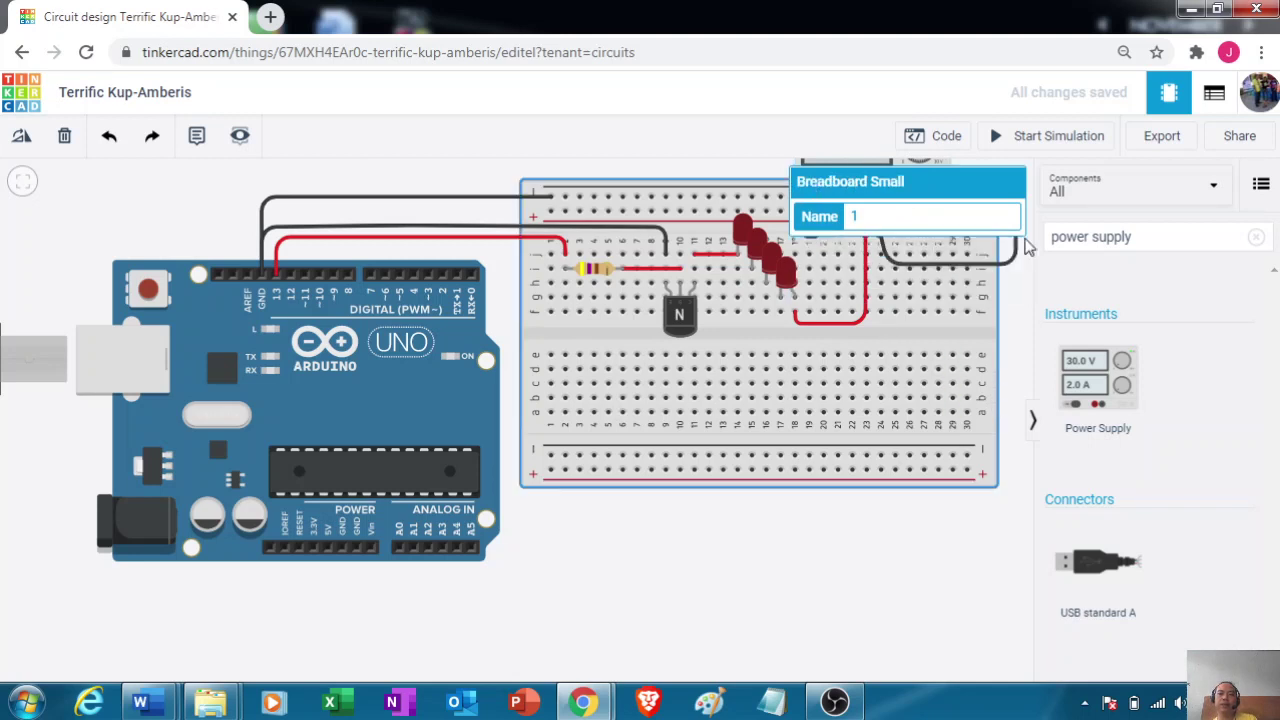
pyautogui.click(1024, 338)
pyautogui.moveTo(1024, 338); pyautogui.dragTo(1010, 408)
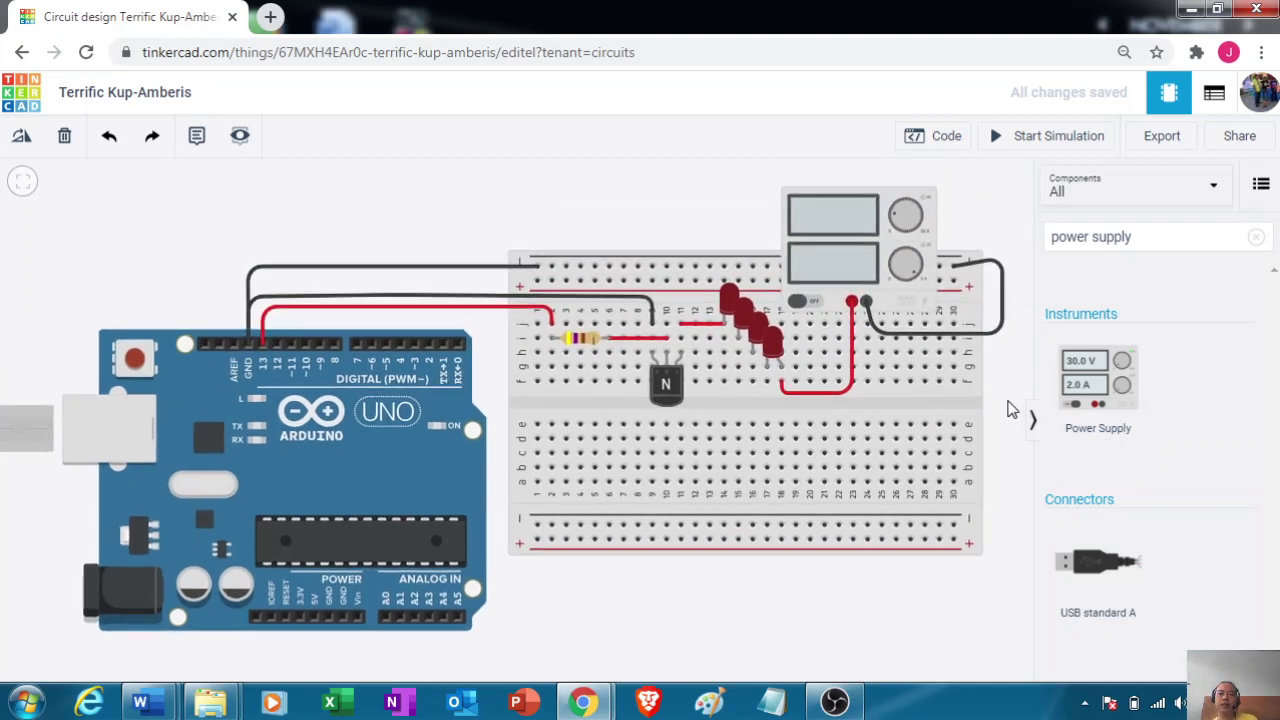
pyautogui.click(802, 314)
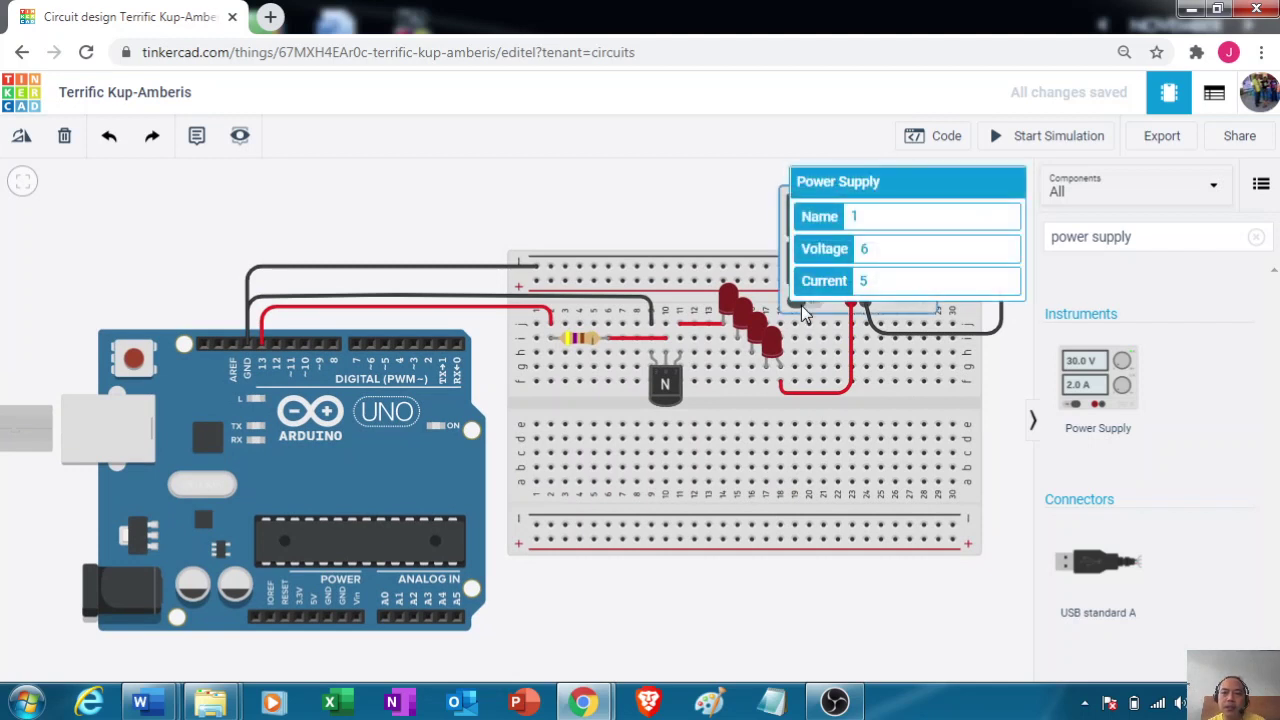
pyautogui.click(1058, 135)
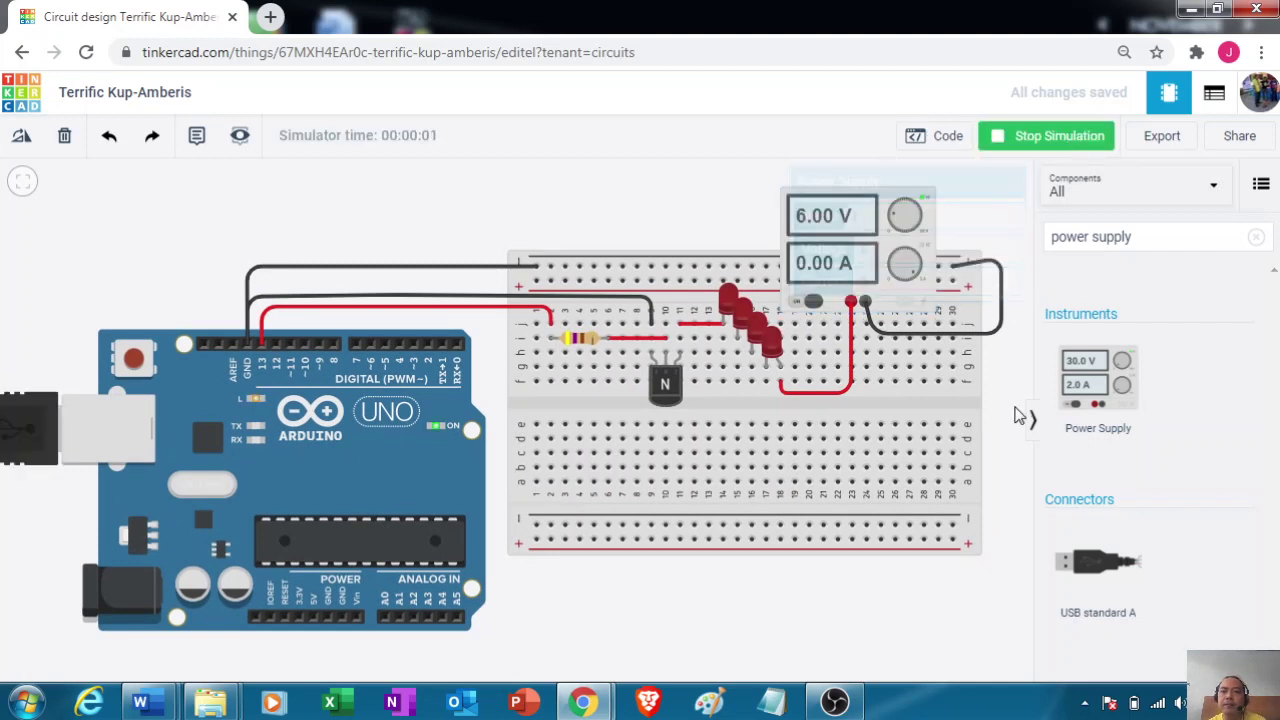
# Switch the power supply off and back on while the simulation runs.
pyautogui.click(816, 310)
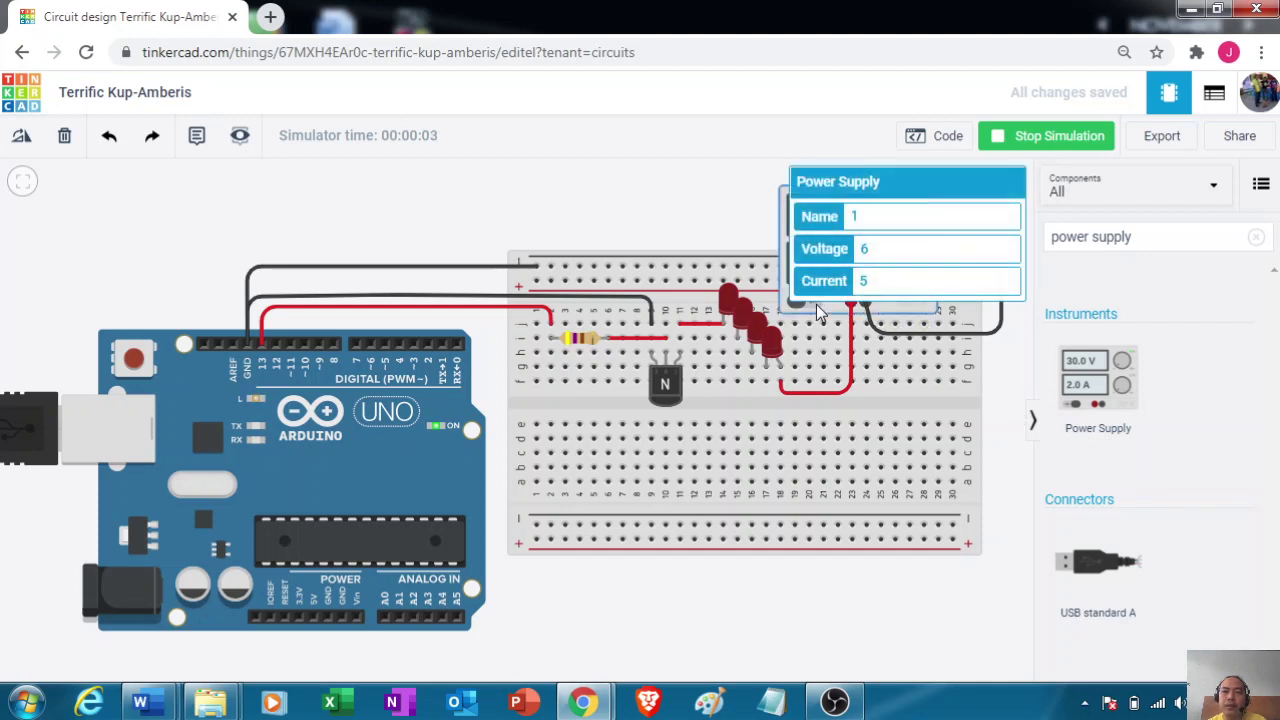
pyautogui.click(993, 405)
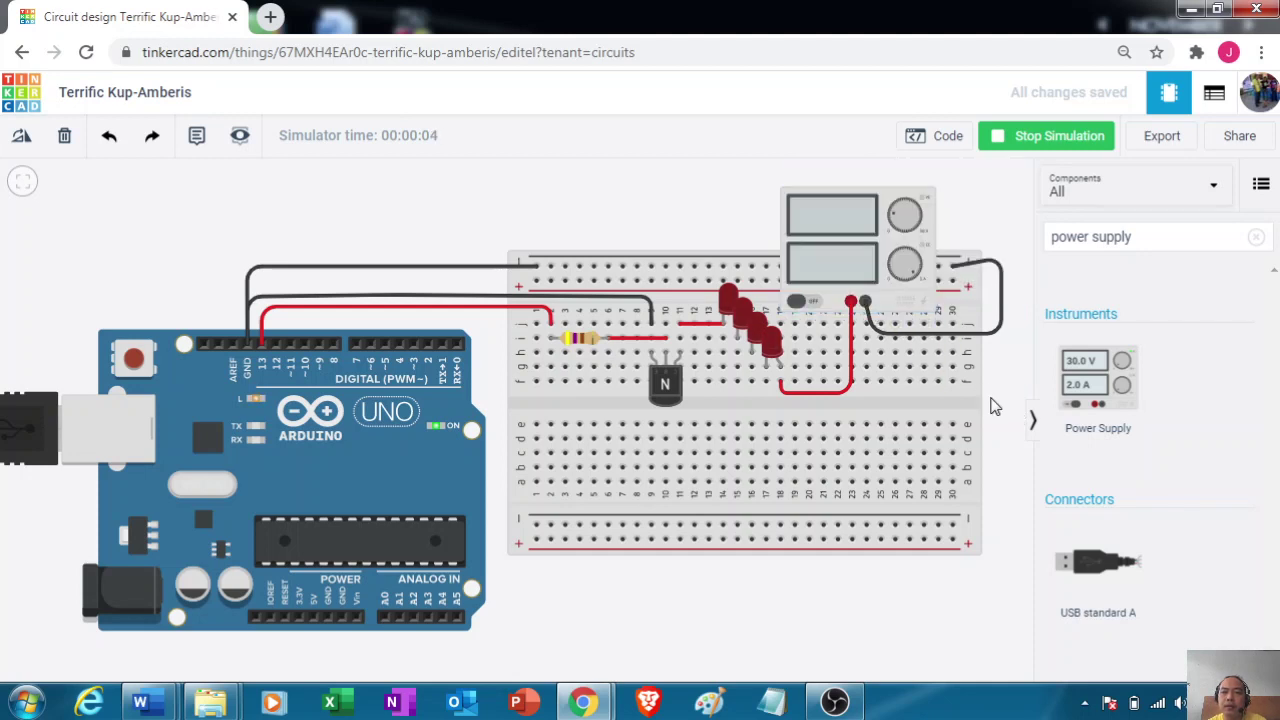
pyautogui.click(801, 302)
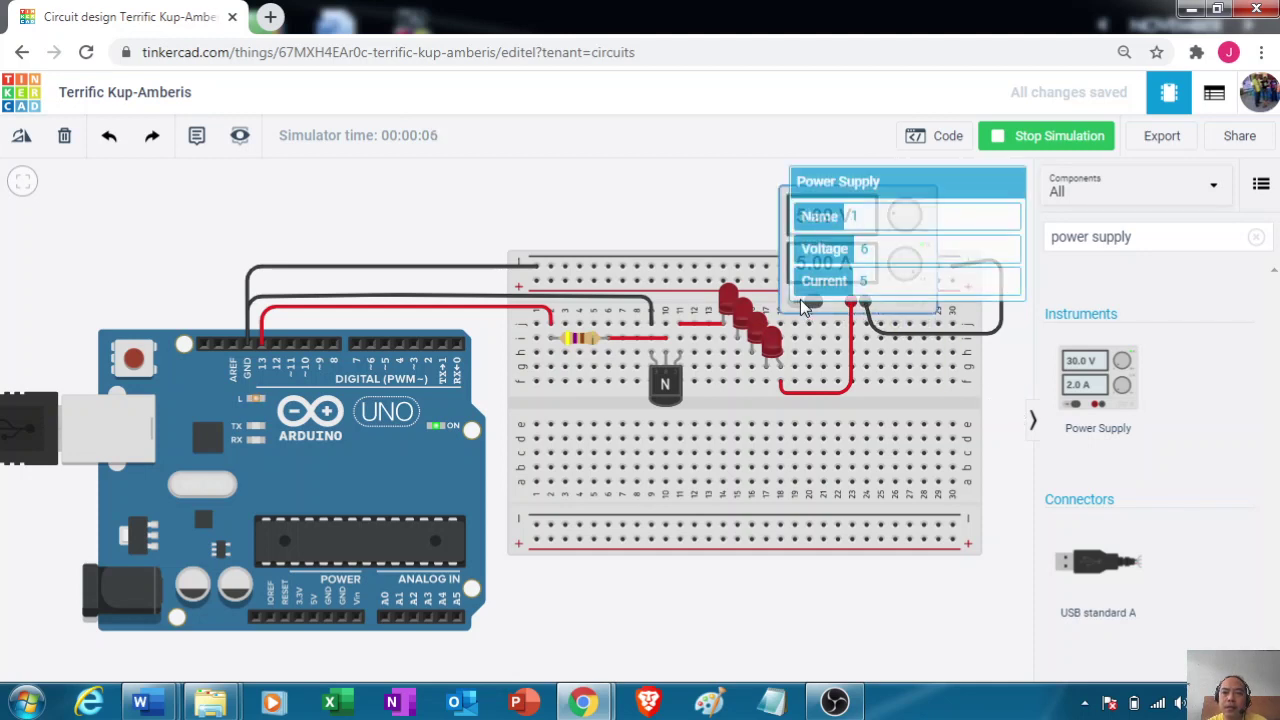
pyautogui.click(649, 196)
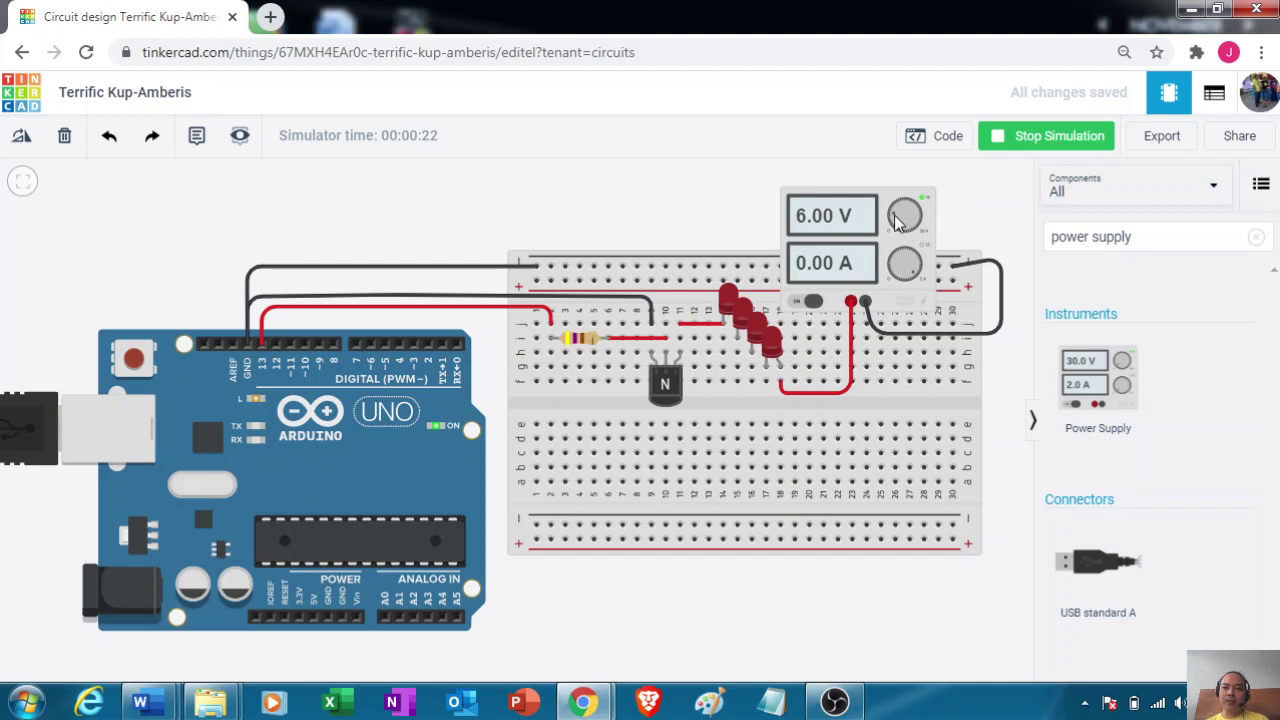
# Turn the power supply's voltage up to 8.00 V during the simulation, and stop the simulation.
pyautogui.moveTo(898, 218)
pyautogui.mouseDown()
pyautogui.moveTo(910, 218)
pyautogui.moveTo(896, 220)
pyautogui.mouseUp()
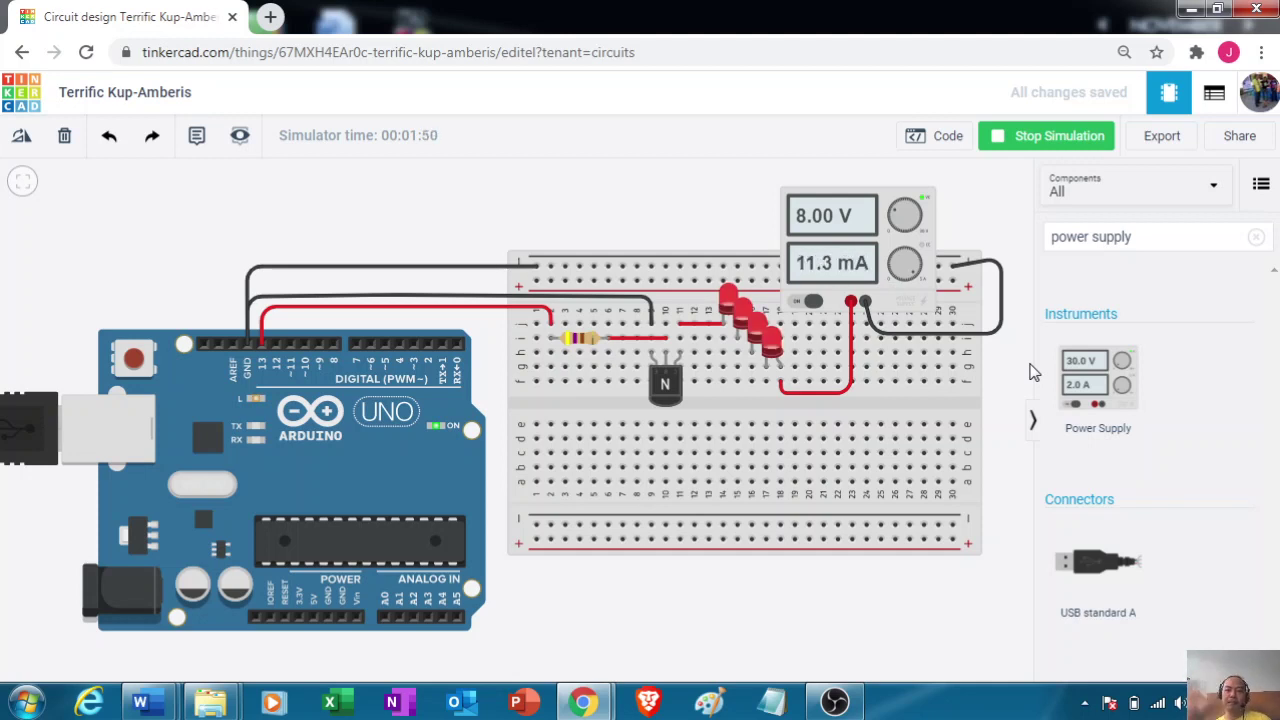
pyautogui.click(1060, 146)
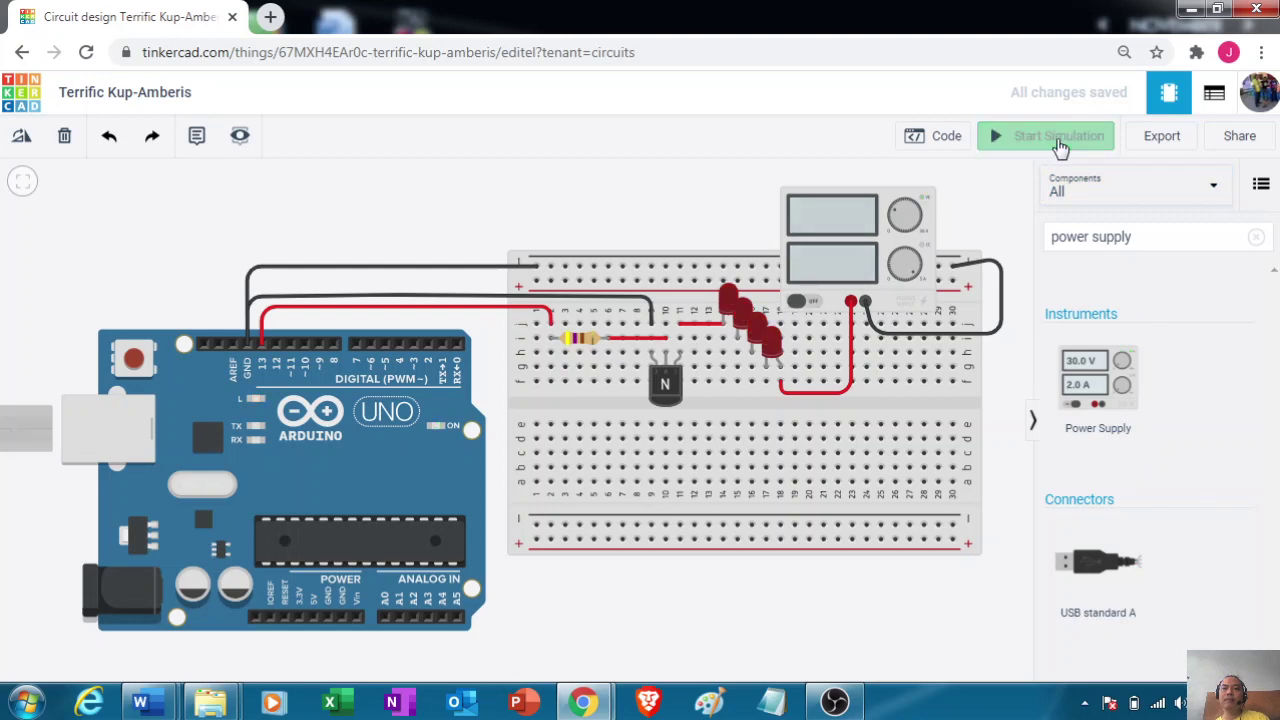
pyautogui.click(835, 700)
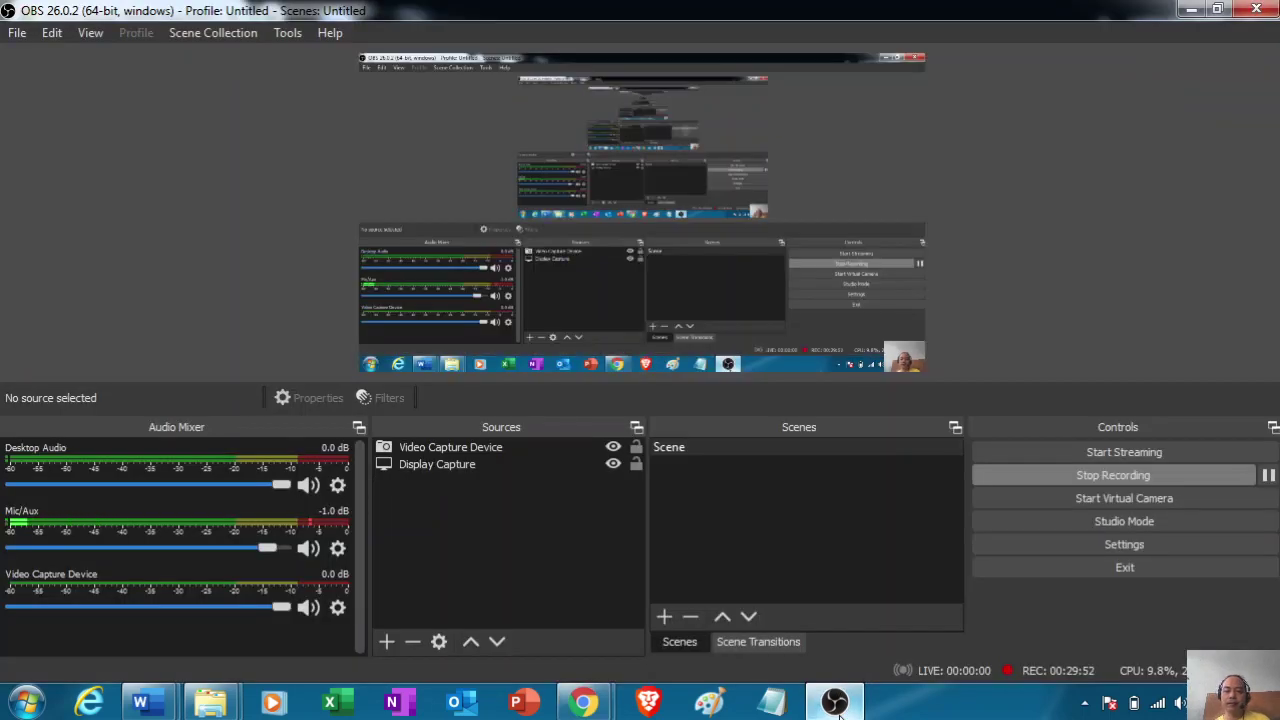